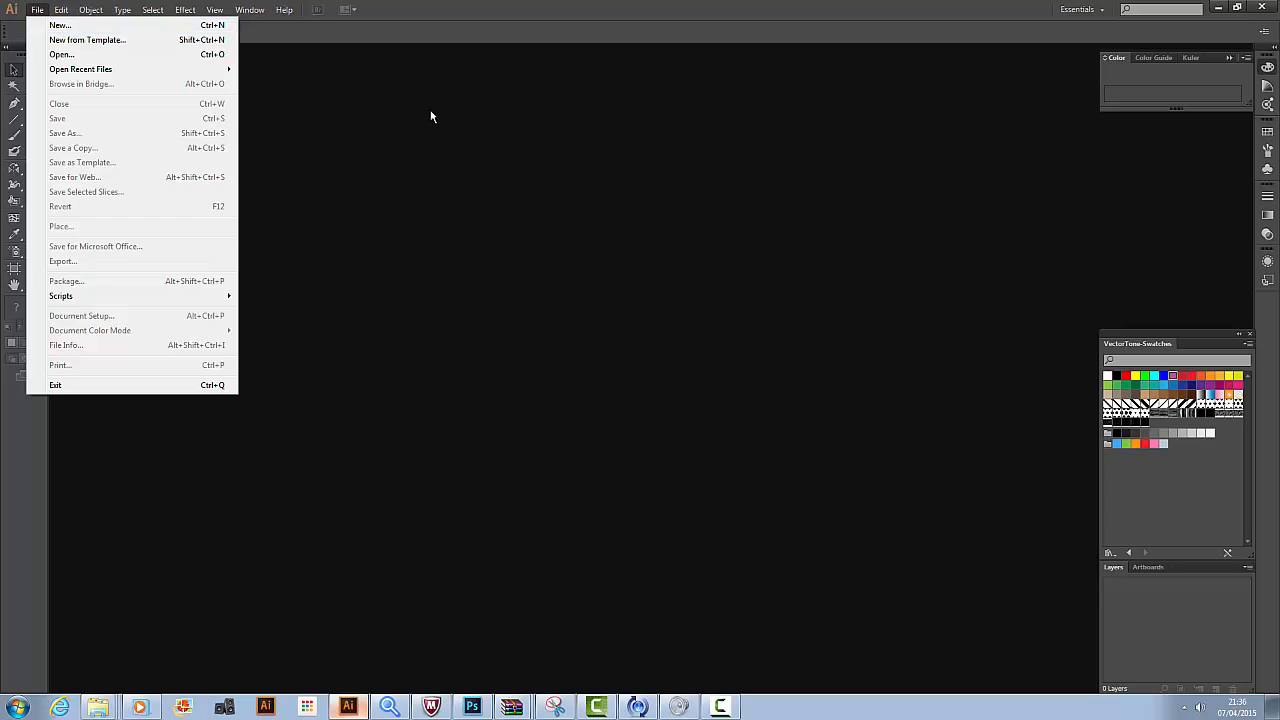
# Create a new landscape Letter document of 792 by 612 pt with one artboard.
pyautogui.click(558, 131)
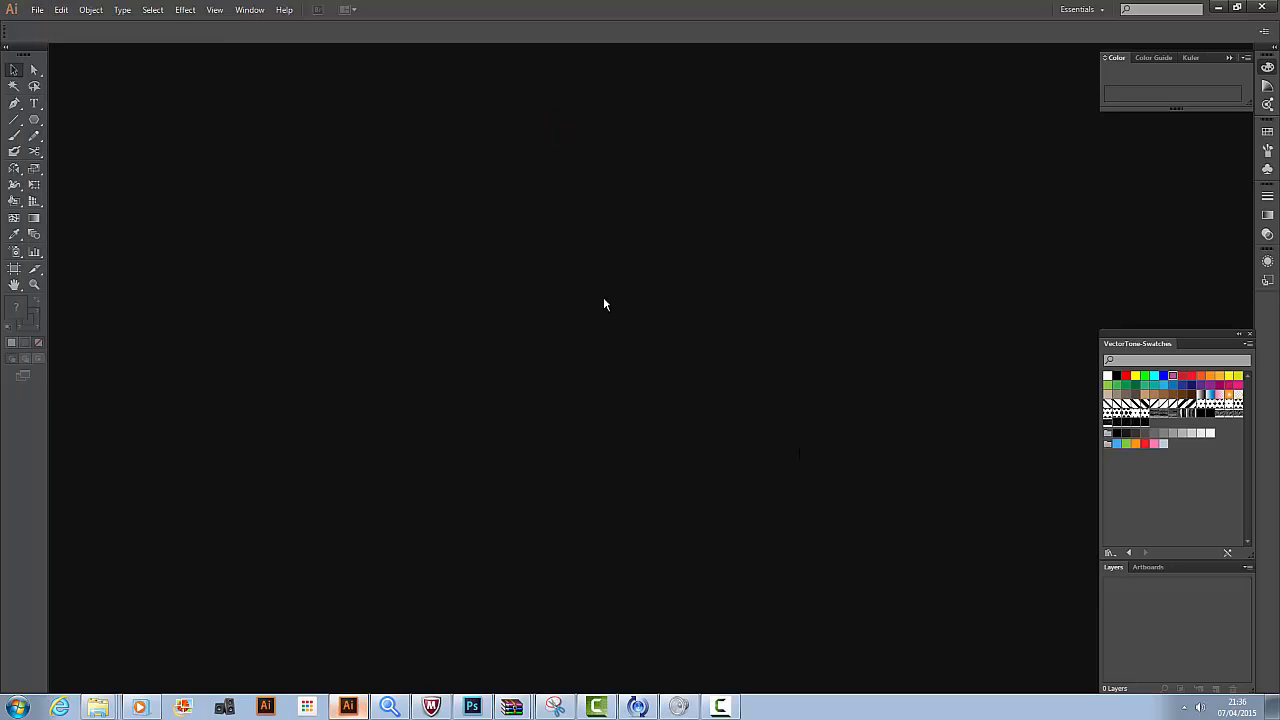
pyautogui.click(41, 10)
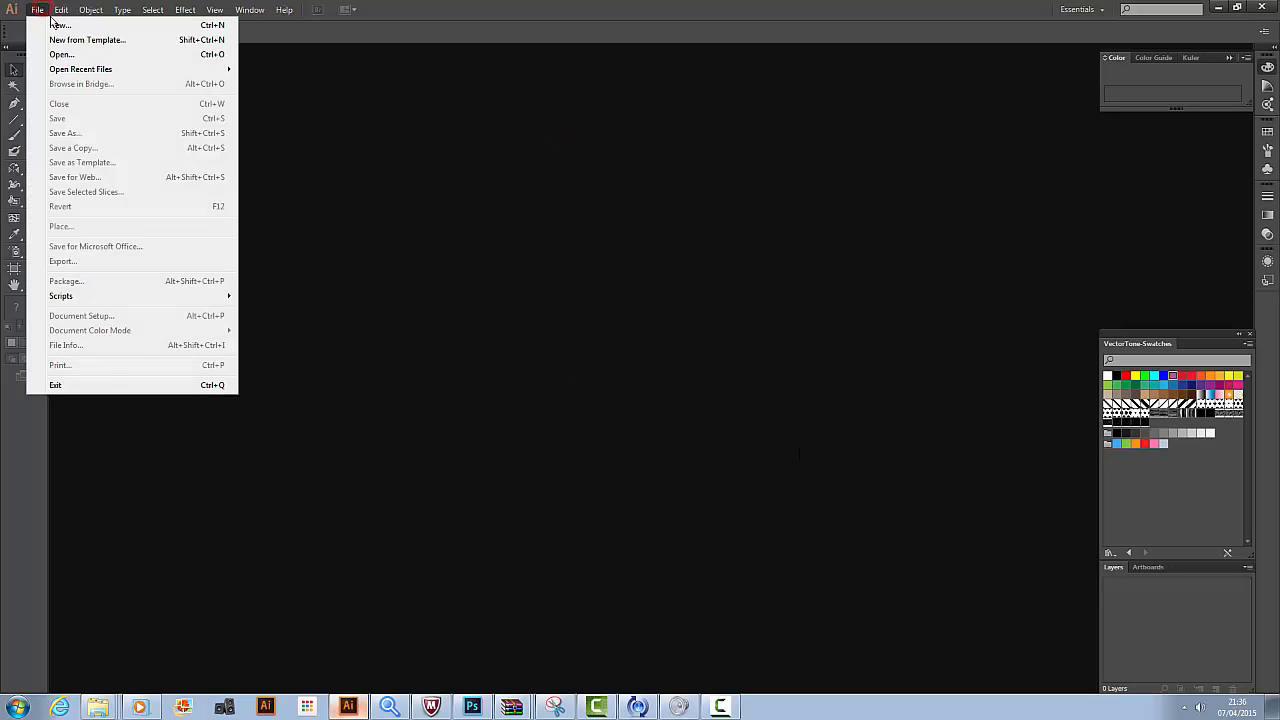
pyautogui.click(47, 25)
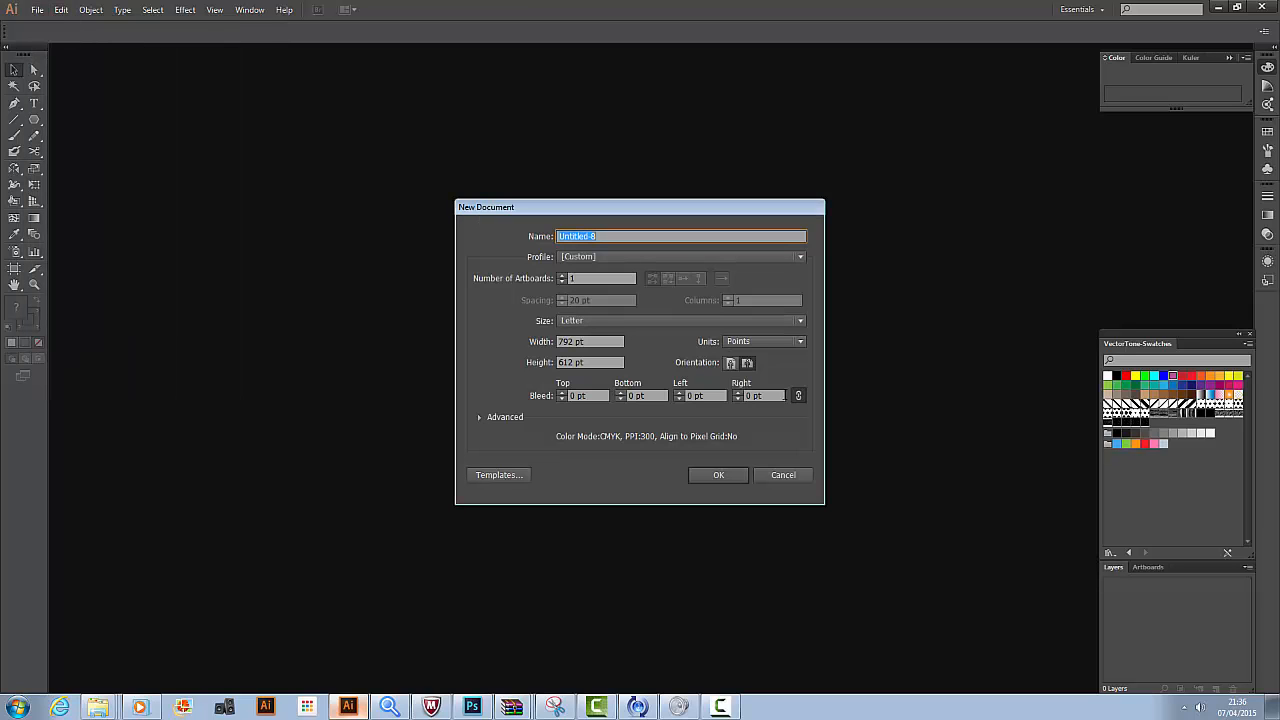
pyautogui.click(716, 479)
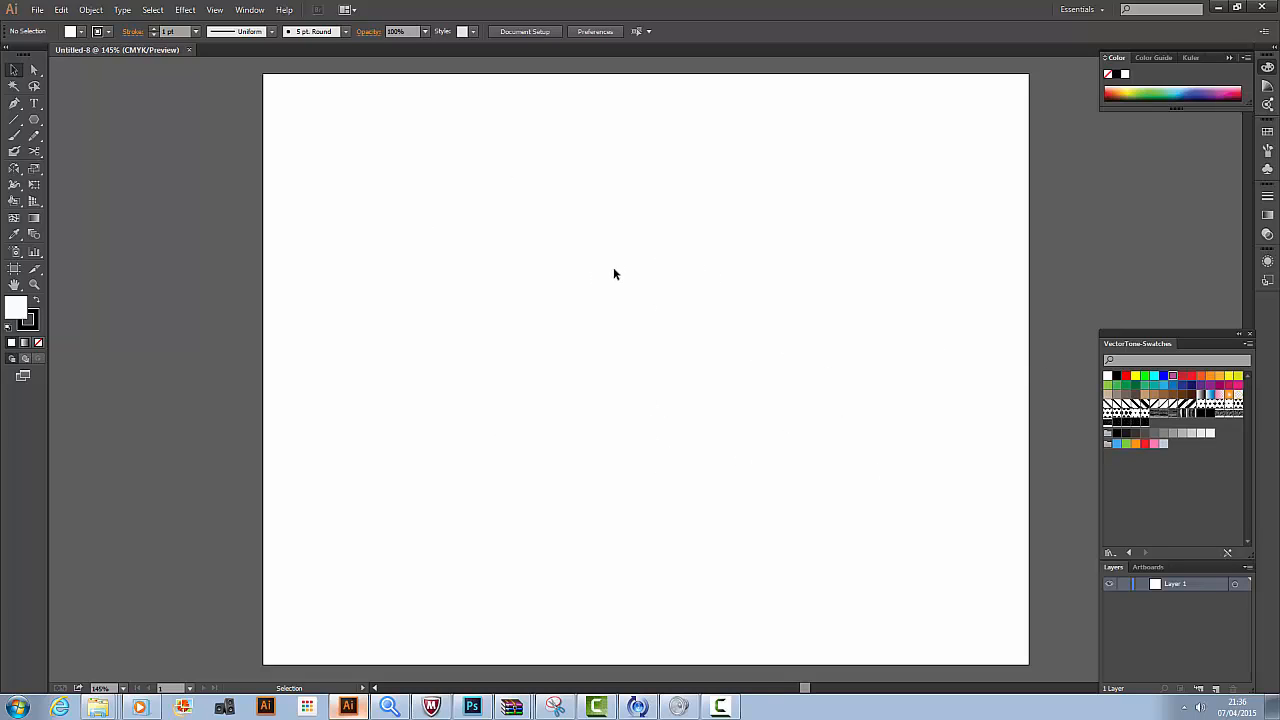
# Create a triangle with the Polygon tool, using a 250 pt radius and 3 sides.
pyautogui.moveTo(34, 120); pyautogui.dragTo(97, 170)
pyautogui.moveTo(33, 120); pyautogui.dragTo(78, 169)
pyautogui.click(660, 357)
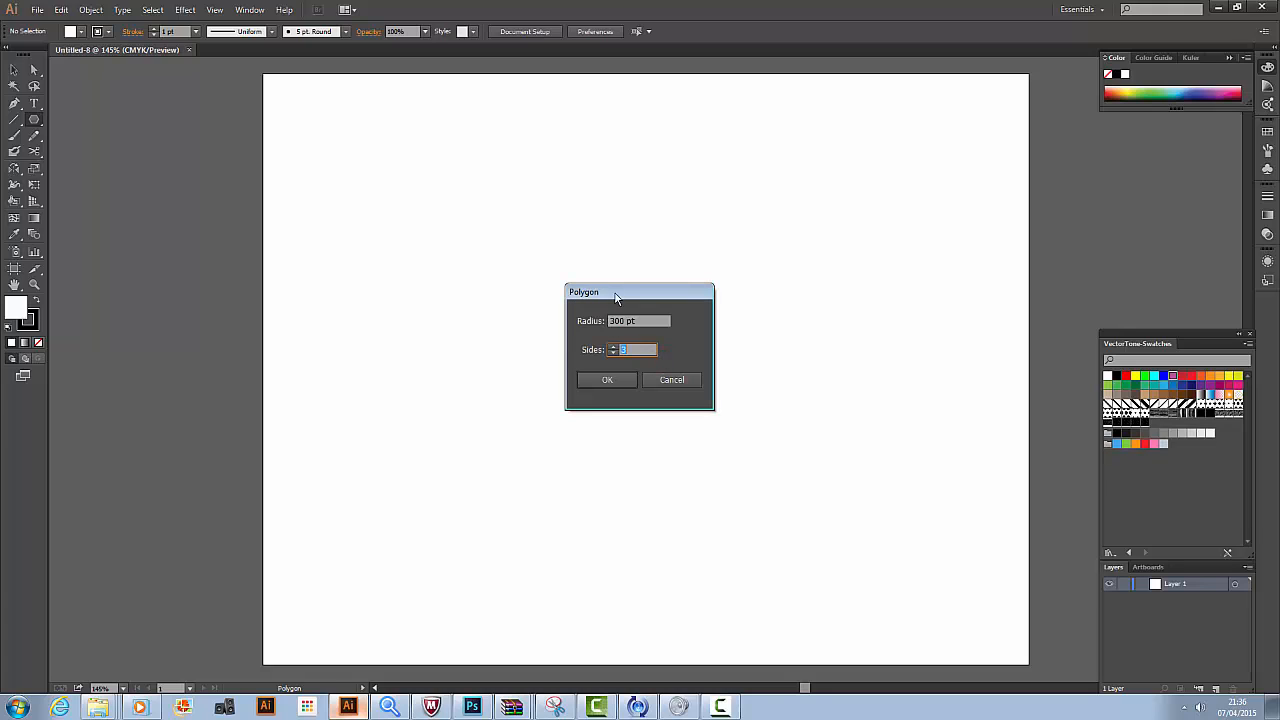
pyautogui.moveTo(616, 297); pyautogui.dragTo(688, 271)
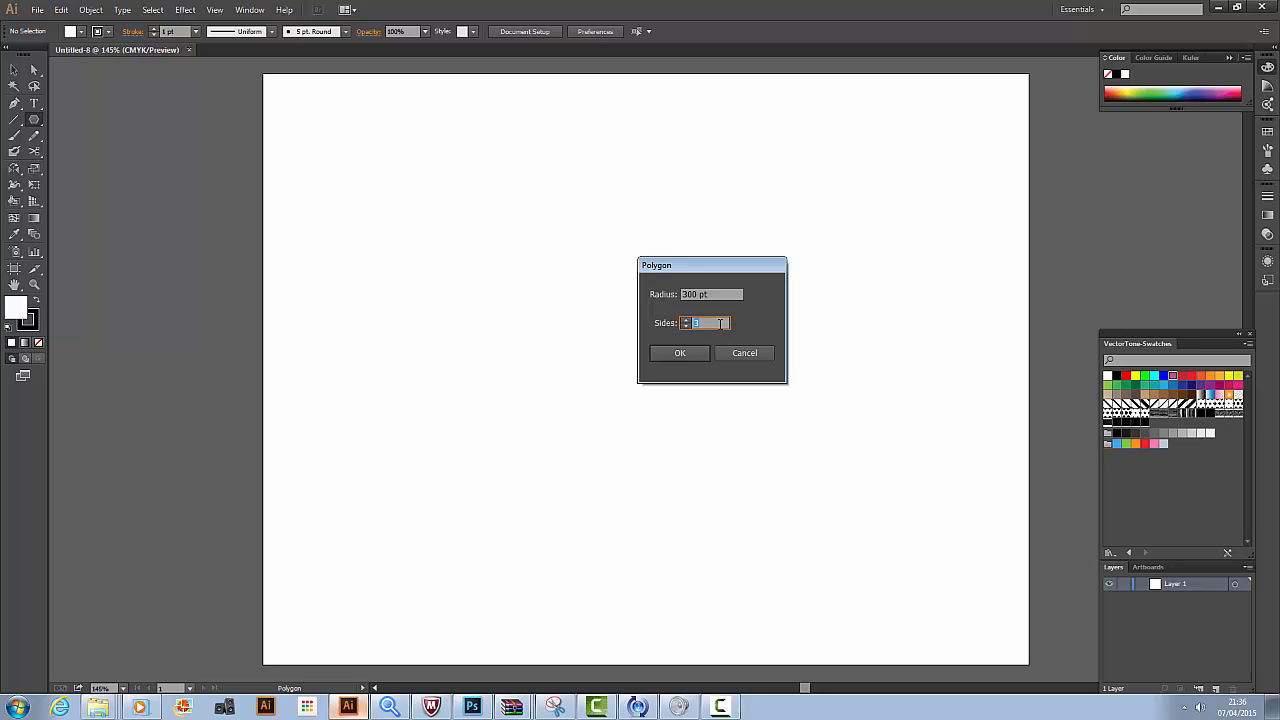
pyautogui.click(718, 297)
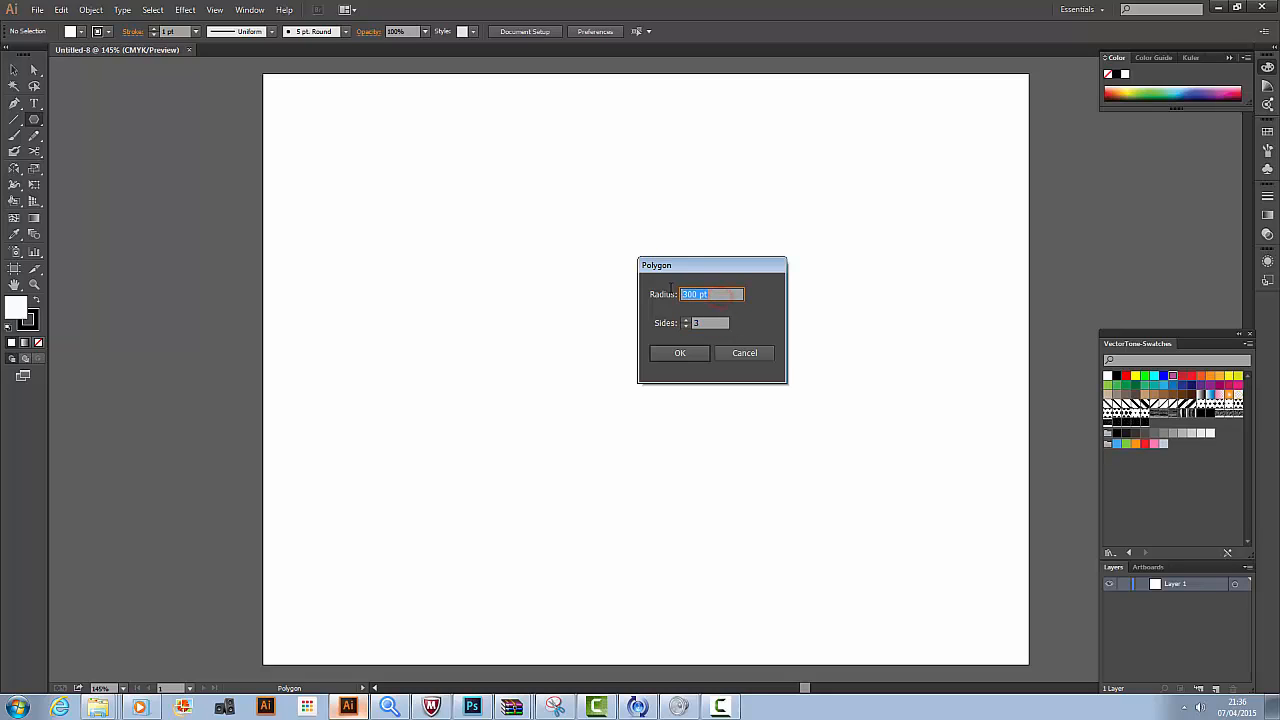
pyautogui.write('250')
pyautogui.press('Tab')
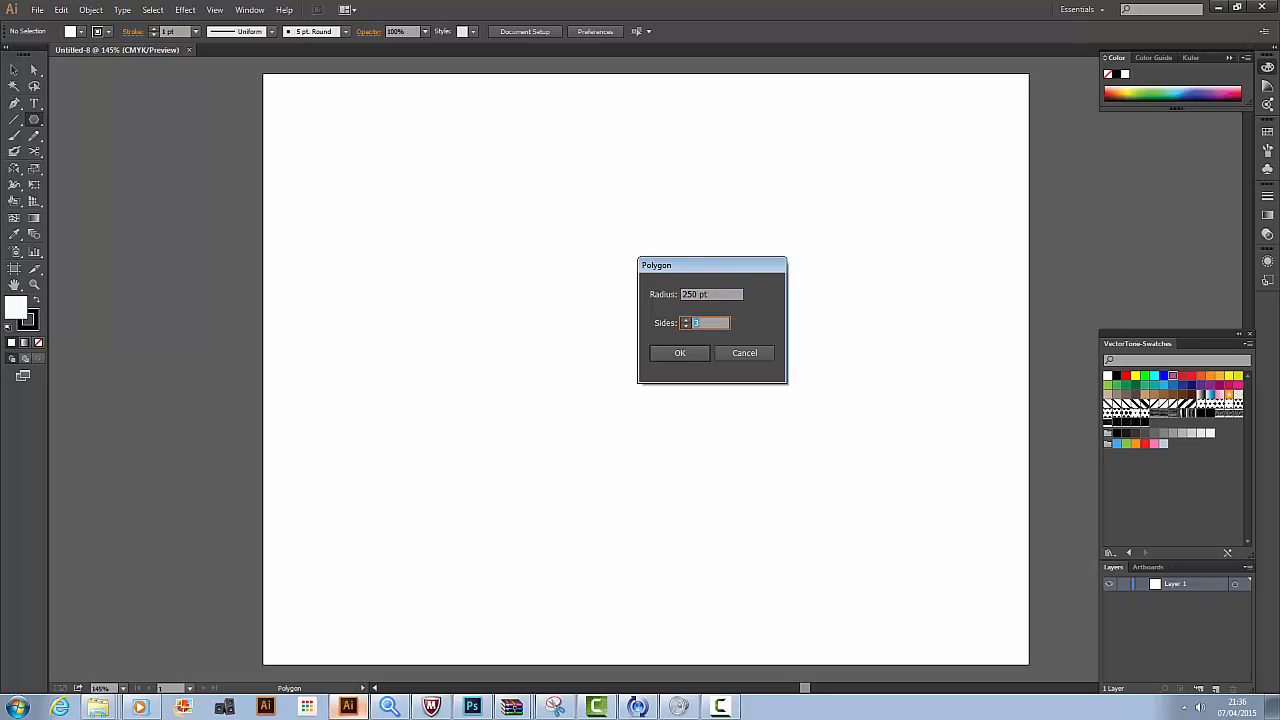
pyautogui.click(679, 353)
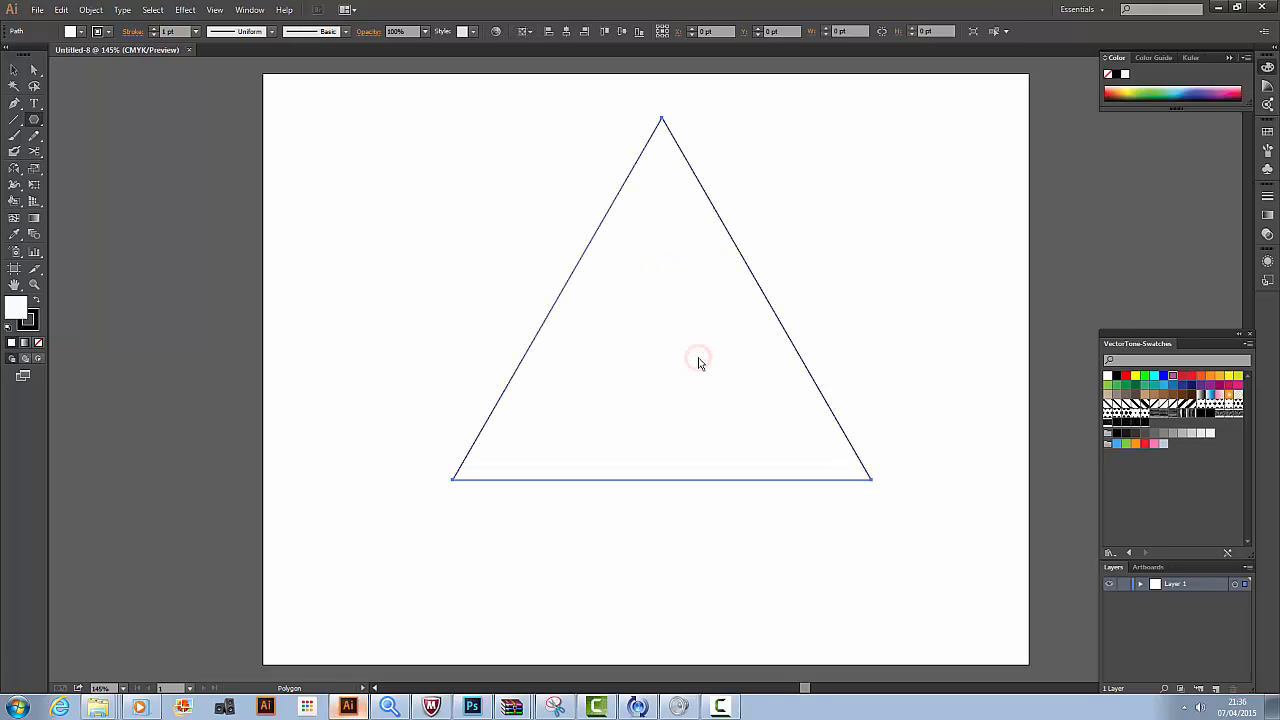
# Move the triangle down to the middle of the artboard, at about X 406 pt, Y 306 pt, and remove its fill.
pyautogui.press('v')
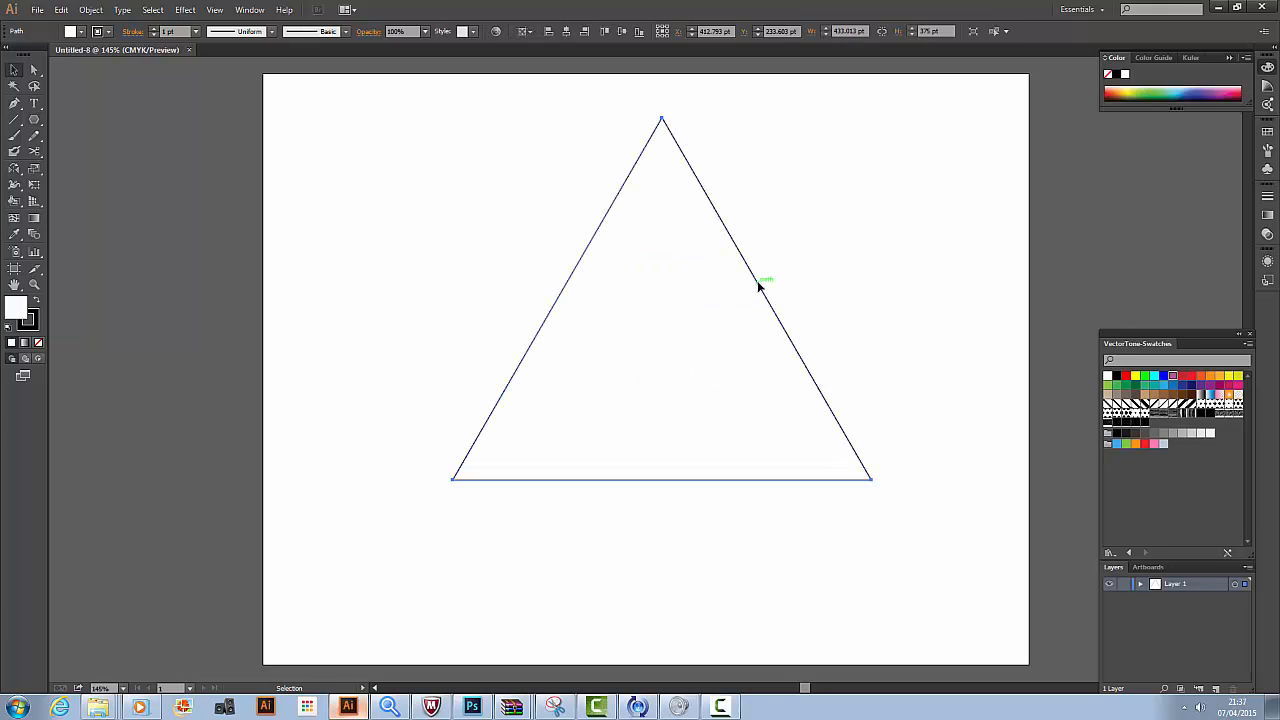
pyautogui.moveTo(758, 286); pyautogui.dragTo(752, 356)
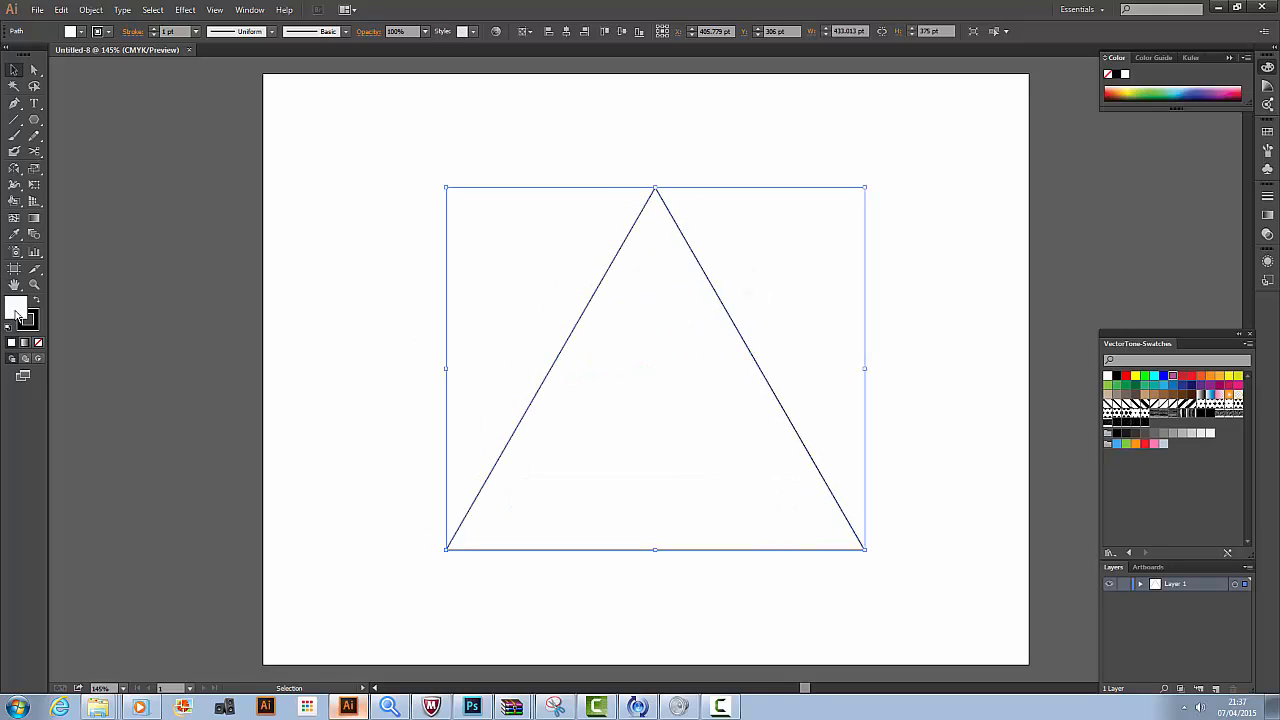
pyautogui.click(38, 343)
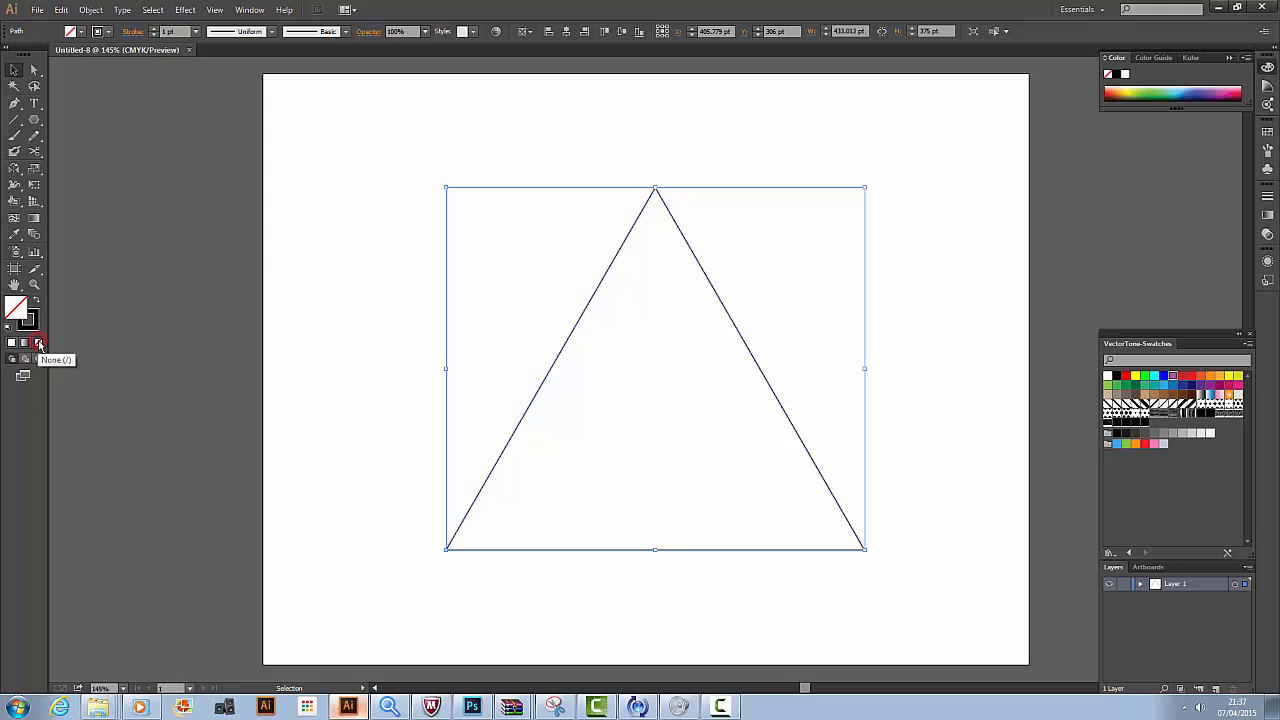
# Duplicate the triangle exactly on top of the original.
pyautogui.click(424, 210)
pyautogui.click(616, 255)
pyautogui.hotkey('alt', 'Right')
pyautogui.press('Left')
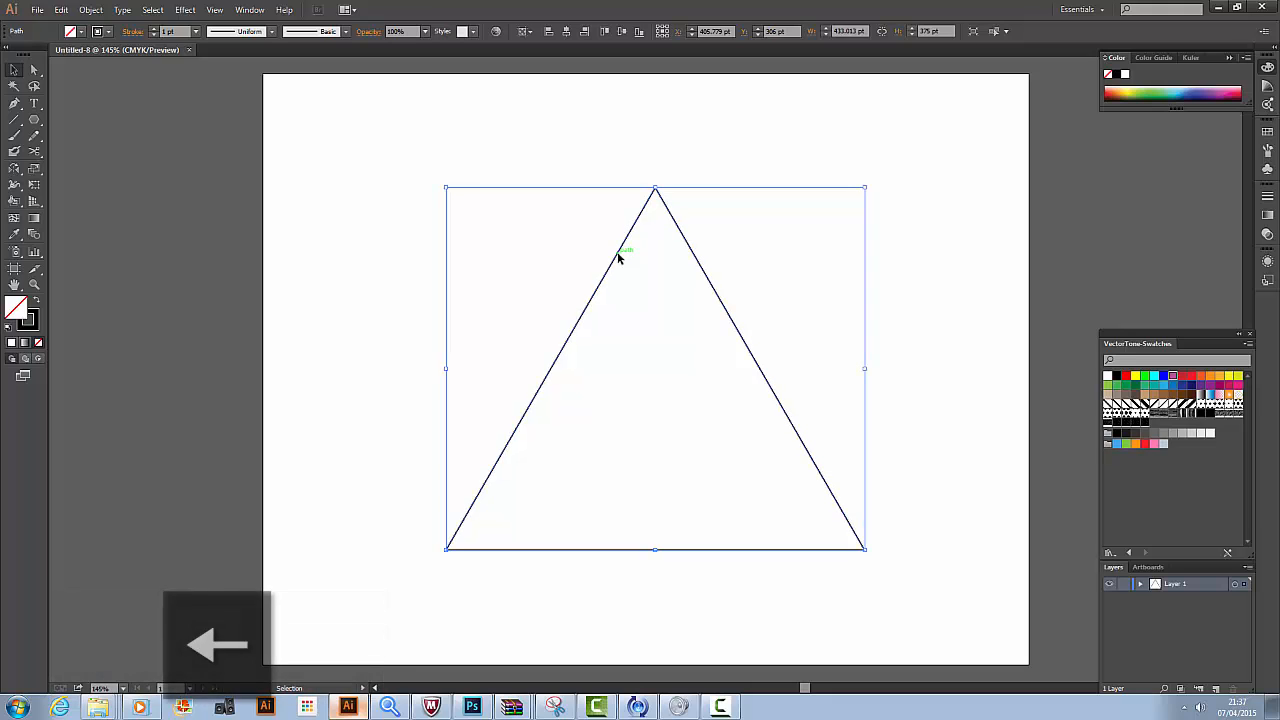
pyautogui.press('Left')
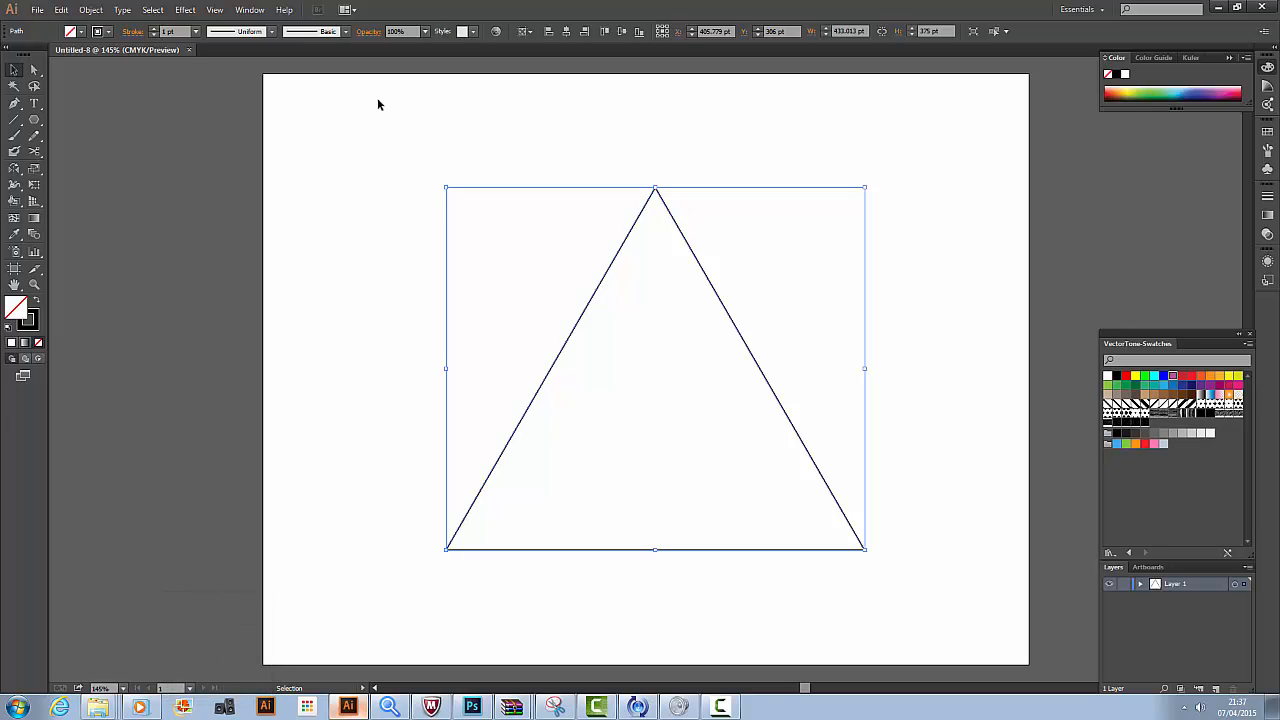
# Reflect the duplicate triangle across the horizontal axis so it points down.
pyautogui.click(90, 10)
pyautogui.moveTo(110, 30)
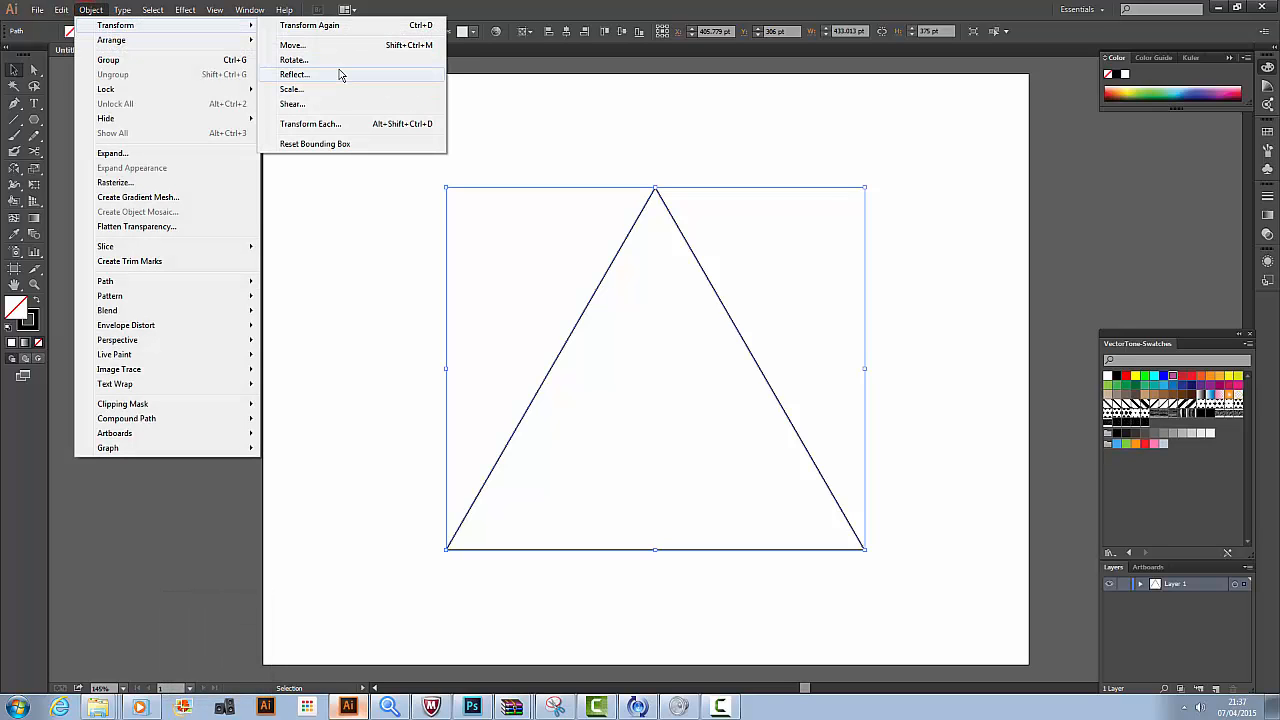
pyautogui.click(340, 77)
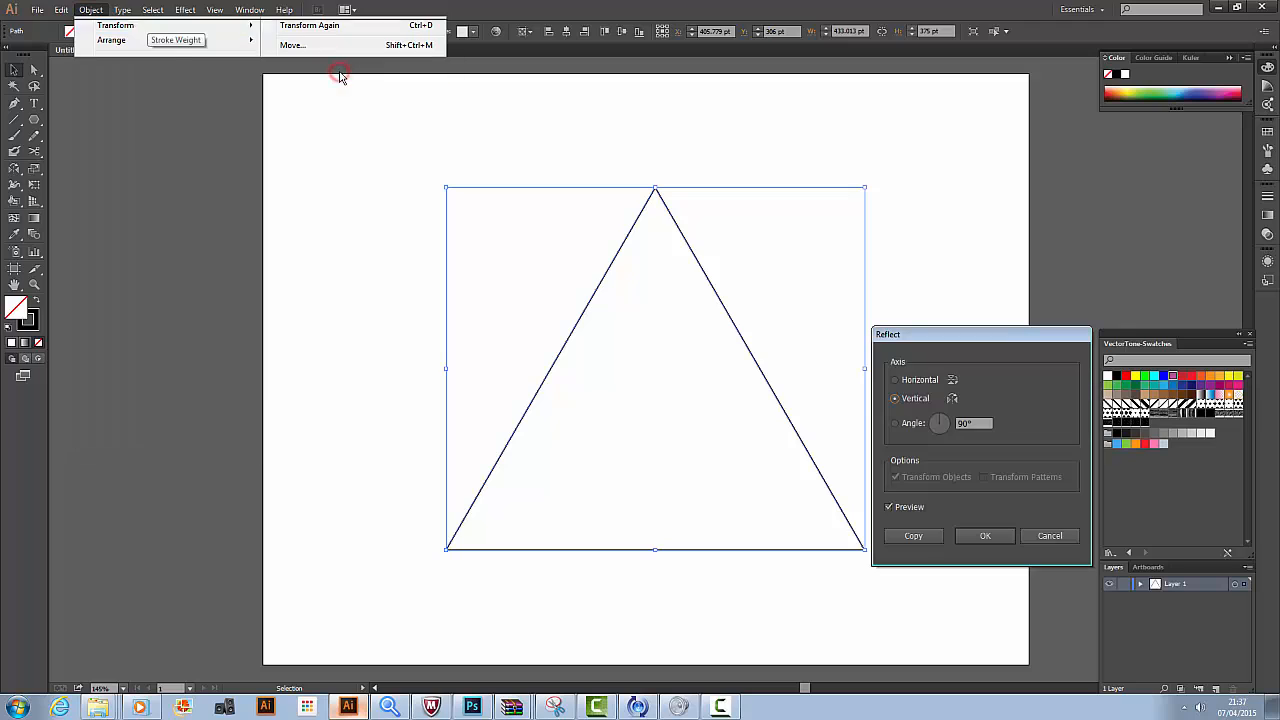
pyautogui.click(900, 380)
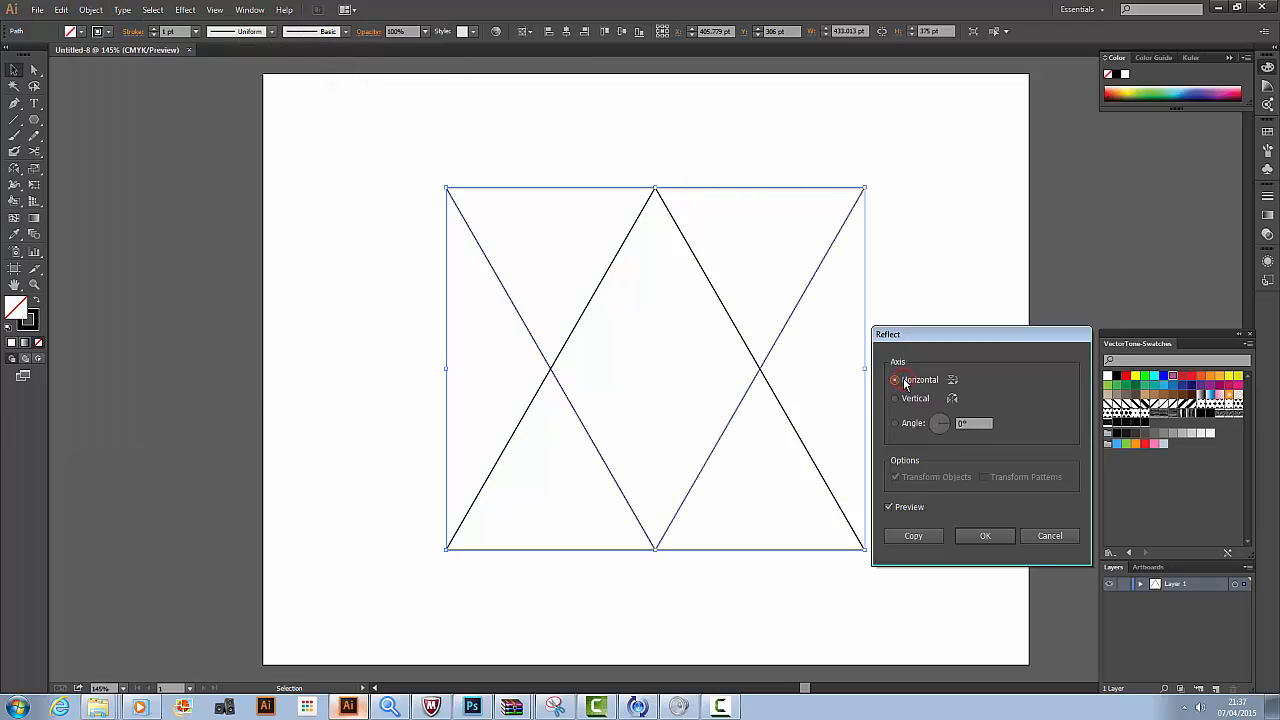
pyautogui.click(987, 535)
# Move the inverted triangle straight down to about Y 434.5 pt so the two triangles form a six-pointed star.
pyautogui.hotkey('shift', 'Down')
pyautogui.hotkey('shift', 'Down')
pyautogui.hotkey('shift', 'Down')
pyautogui.hotkey('shift', 'Down')
pyautogui.hotkey('shift', 'Down')
pyautogui.hotkey('shift', 'Down')
pyautogui.hotkey('shift', 'Down')
pyautogui.hotkey('shift', 'Down')
pyautogui.hotkey('shift', 'Down')
pyautogui.hotkey('shift', 'Down')
pyautogui.hotkey('shift', 'Down')
pyautogui.hotkey('shift', 'Down')
pyautogui.hotkey('shift', 'Down')
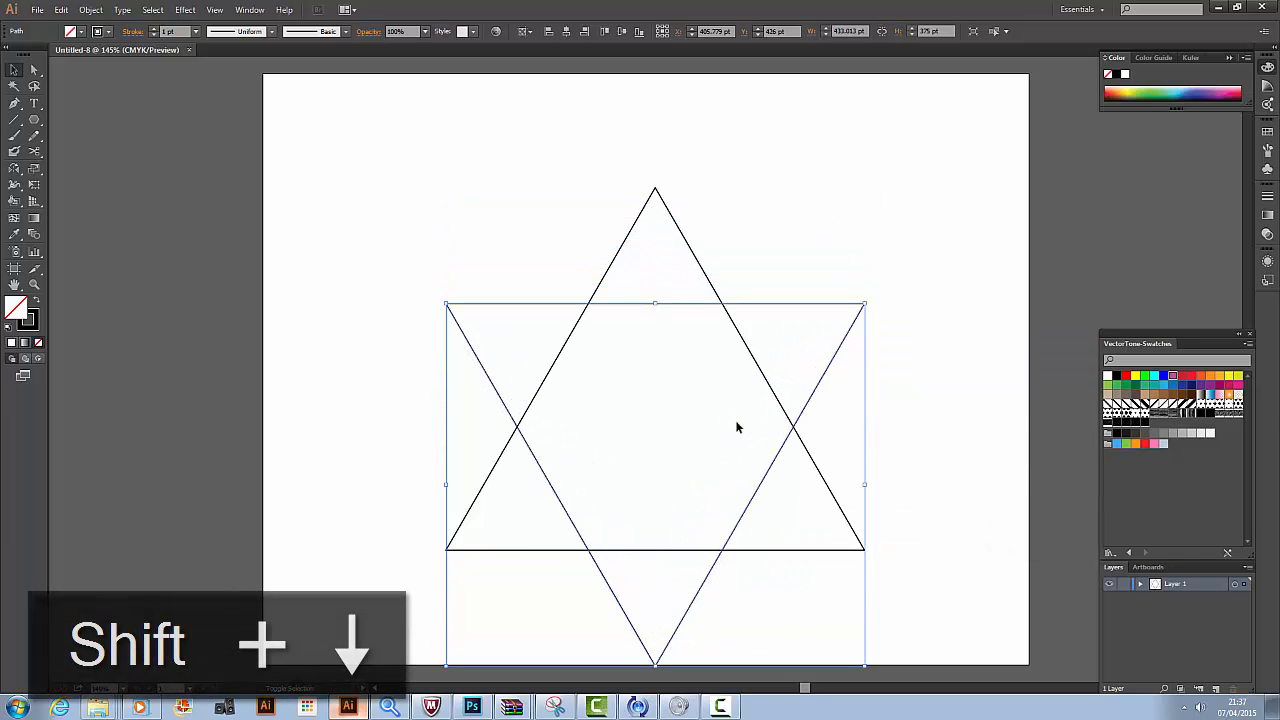
pyautogui.hotkey('shift', 'Down')
pyautogui.hotkey('shift', 'Up')
pyautogui.press('Up')
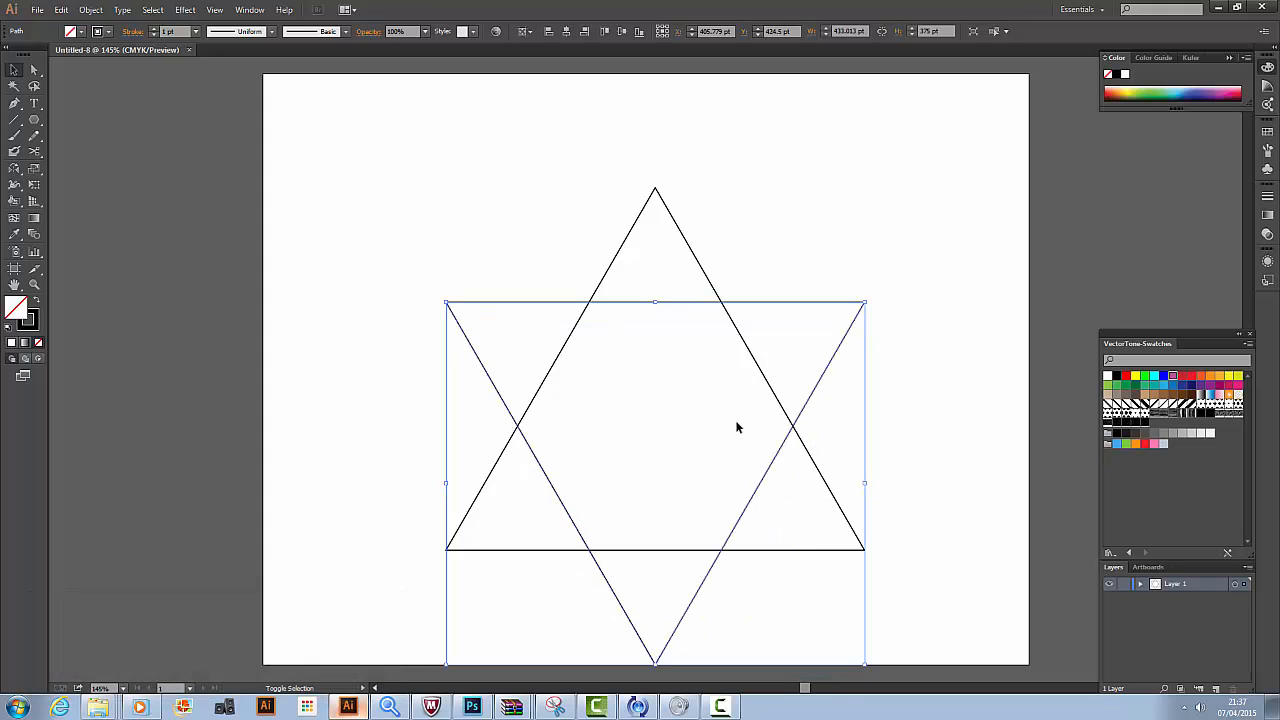
pyautogui.press('Down')
pyautogui.press('Down')
pyautogui.press('Down')
pyautogui.press('Down')
pyautogui.press('Down')
pyautogui.press('Down')
pyautogui.press('Down')
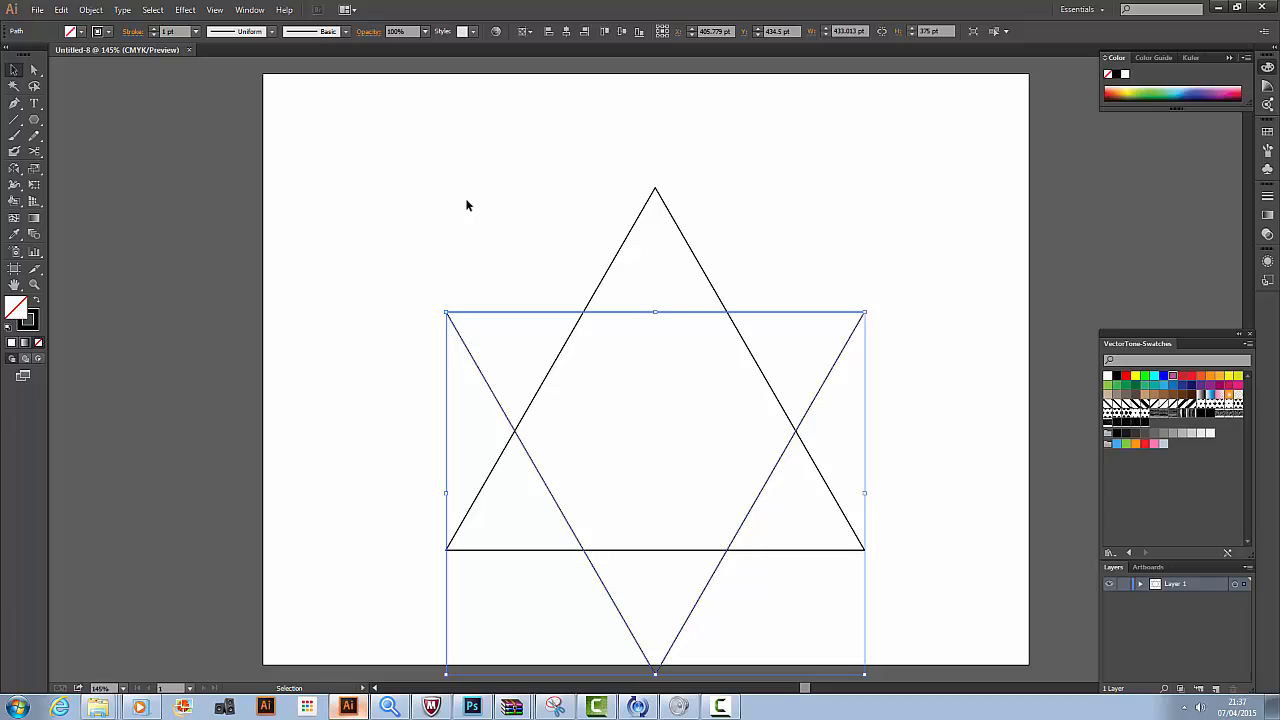
# Move both triangles up together by about 66 pt to centre the star vertically on the artboard, then deselect them.
pyautogui.click(389, 170)
pyautogui.moveTo(409, 208); pyautogui.dragTo(911, 596)
pyautogui.hotkey('ctrl', '0')
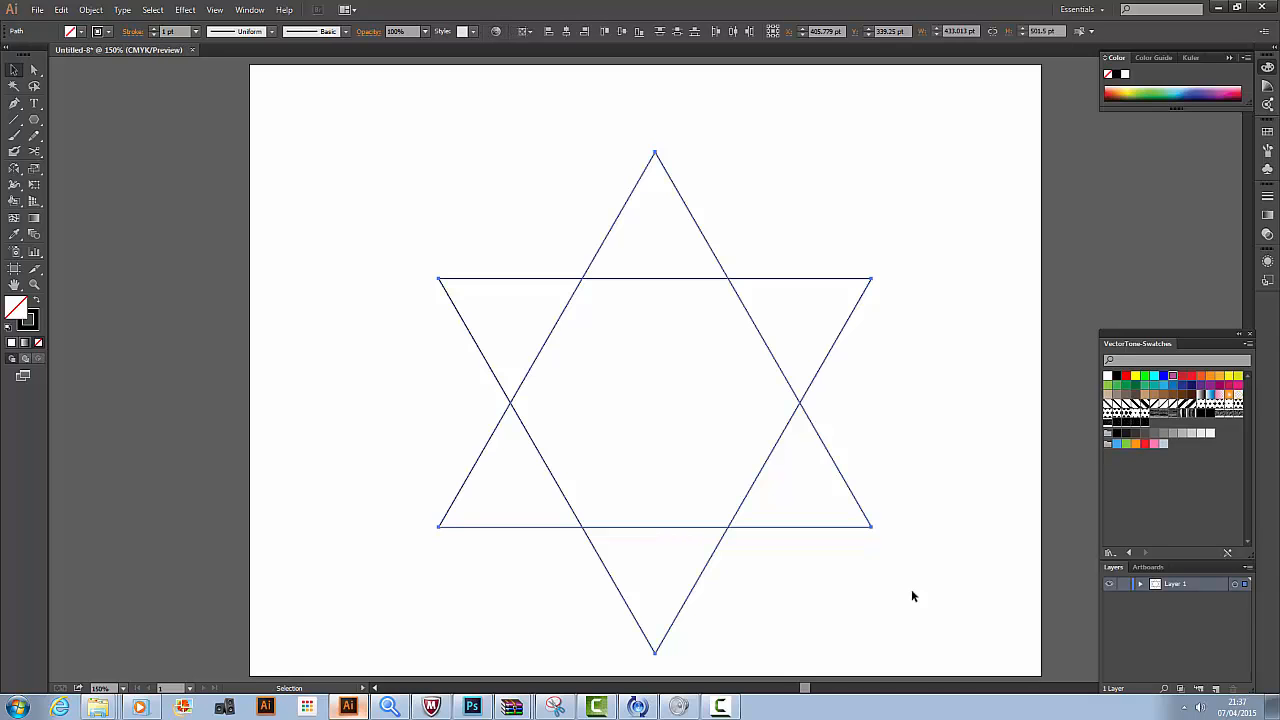
pyautogui.hotkey('shift', 'Up')
pyautogui.hotkey('shift', 'Up')
pyautogui.hotkey('shift', 'Up')
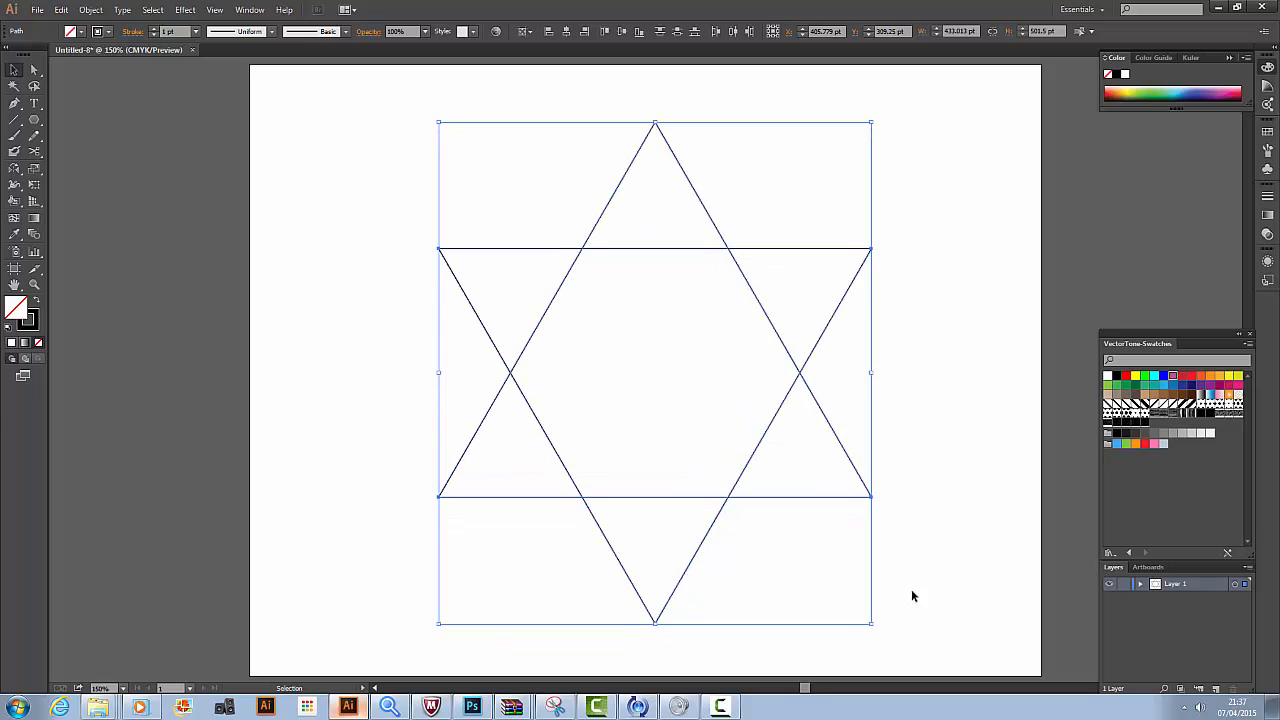
pyautogui.press('Up')
pyautogui.press('Up')
pyautogui.press('Up')
pyautogui.press('Up')
pyautogui.click(980, 570)
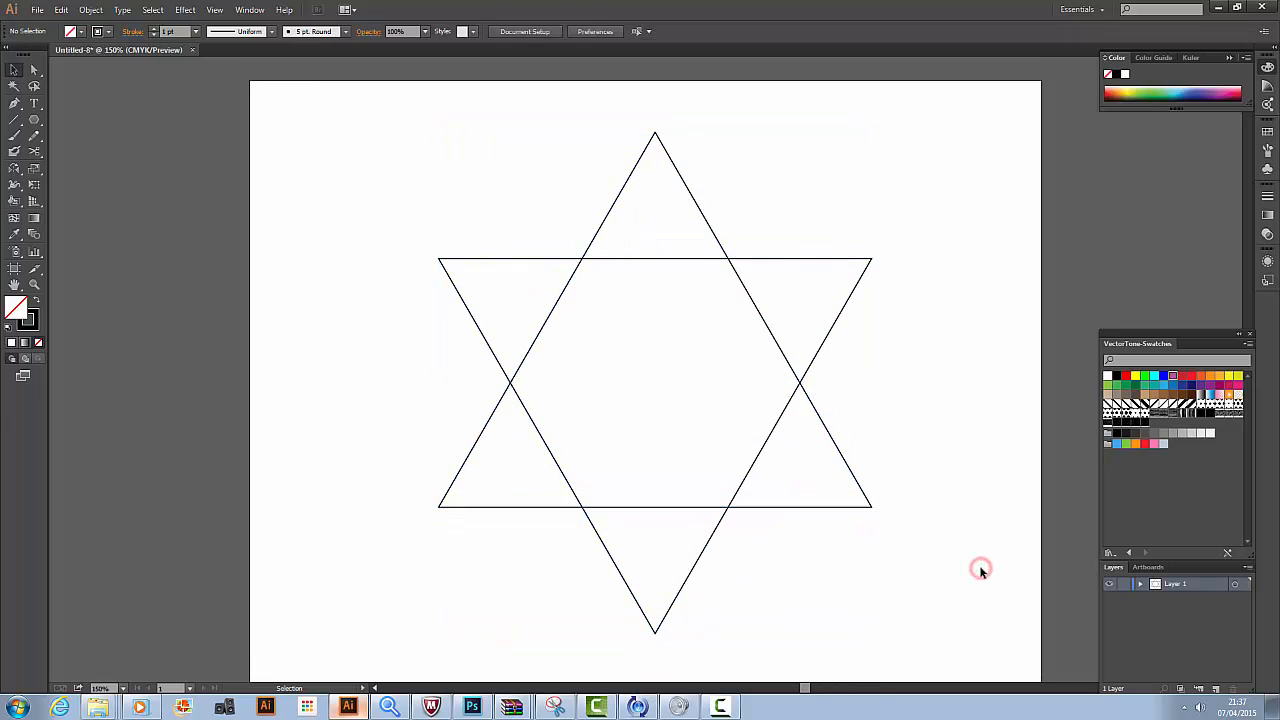
# With Smart Guides on, draw a straight vertical Pen line from the star's lowest point to its highest point.
pyautogui.press('p')
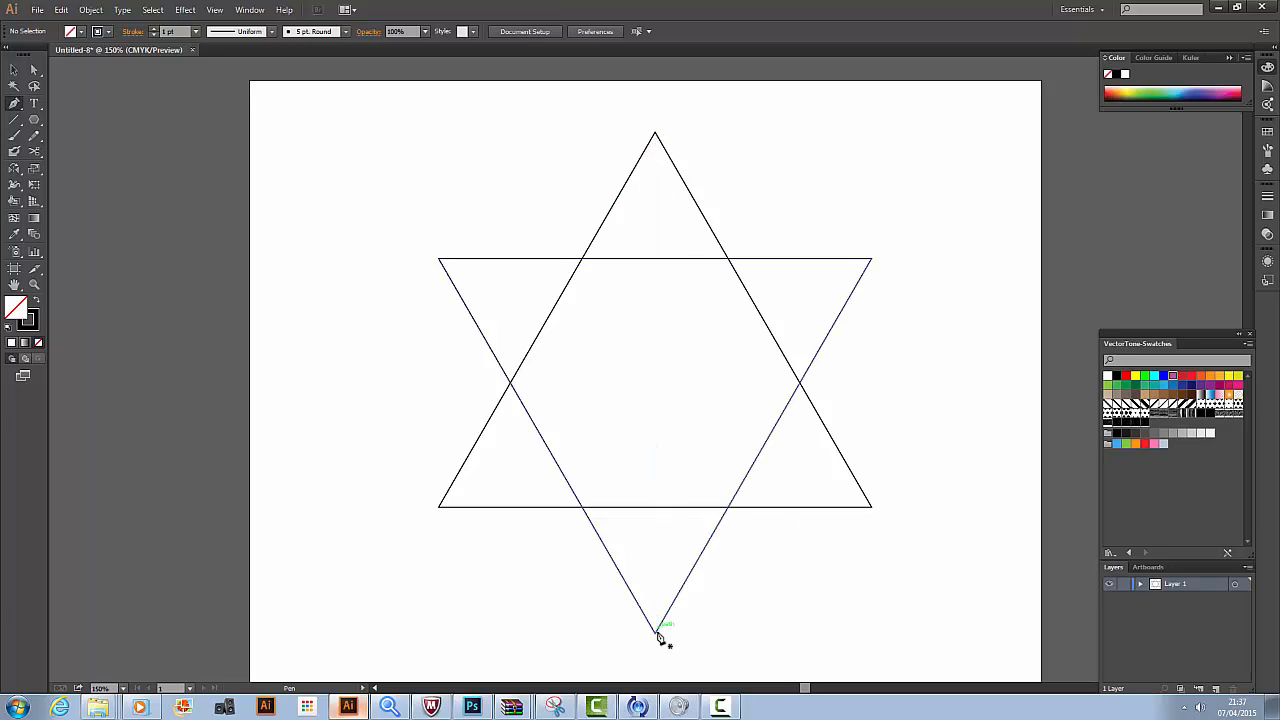
pyautogui.click(208, 12)
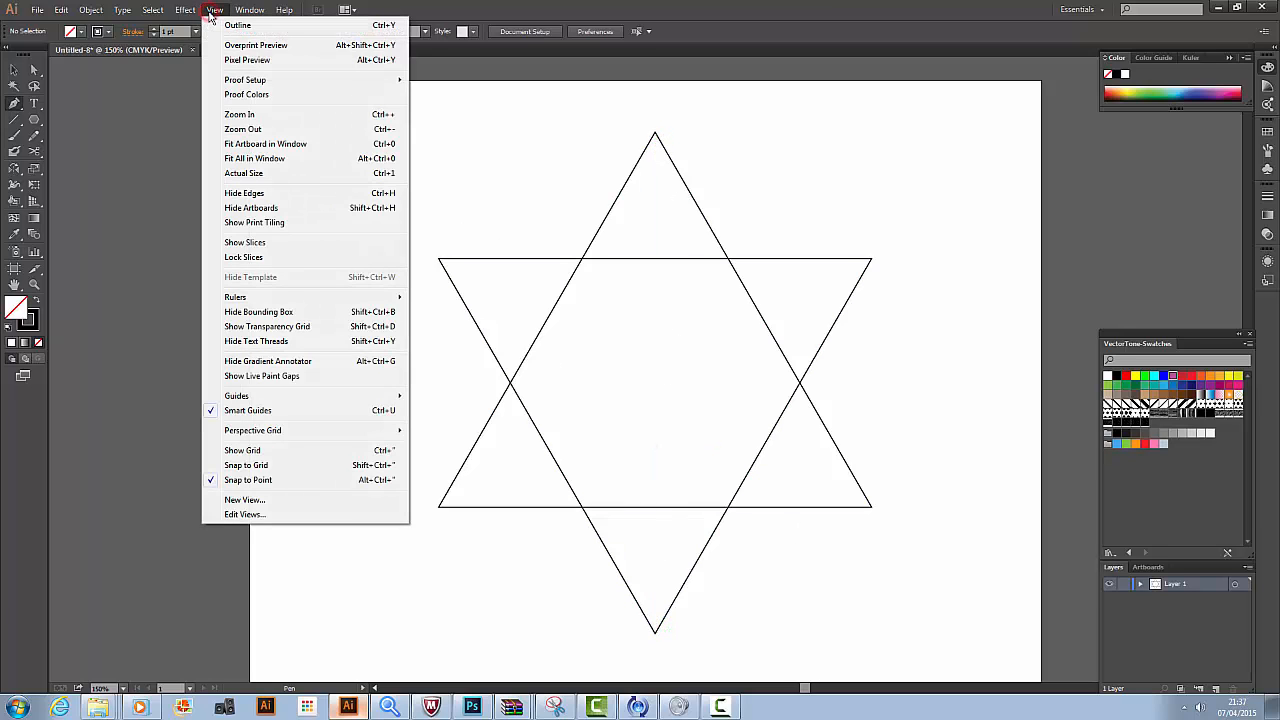
pyautogui.moveTo(278, 422)
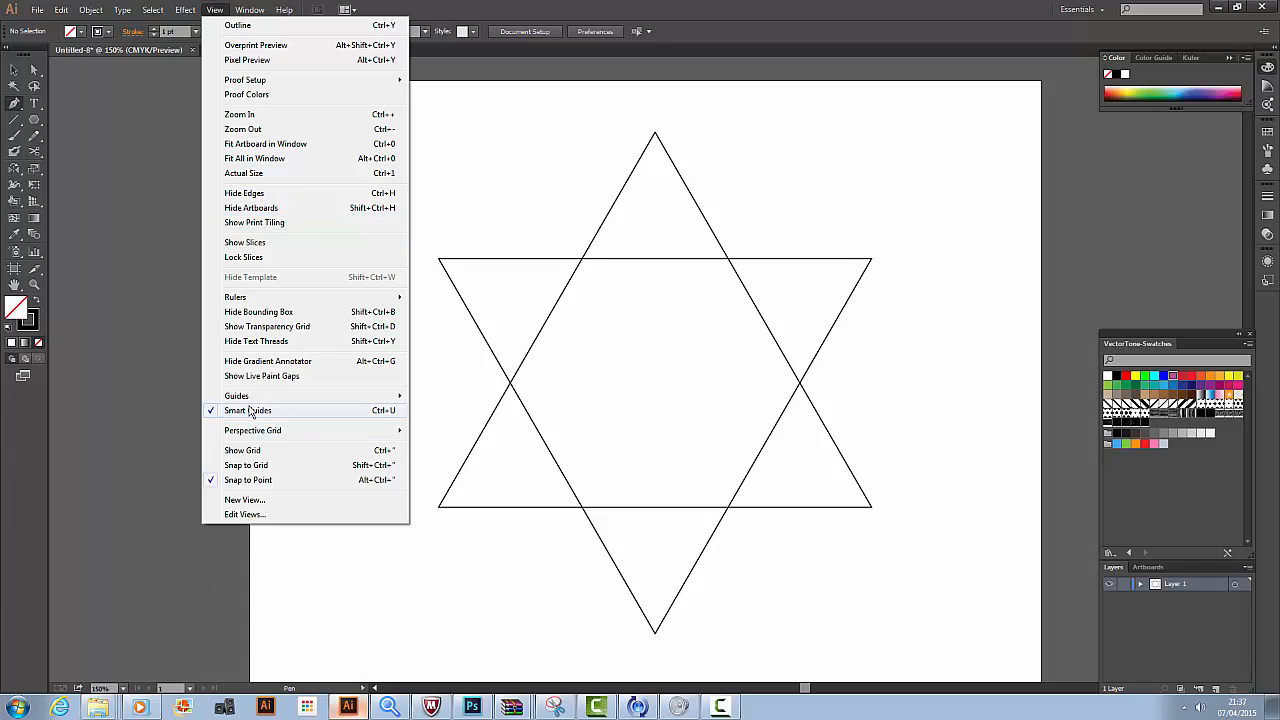
pyautogui.click(245, 412)
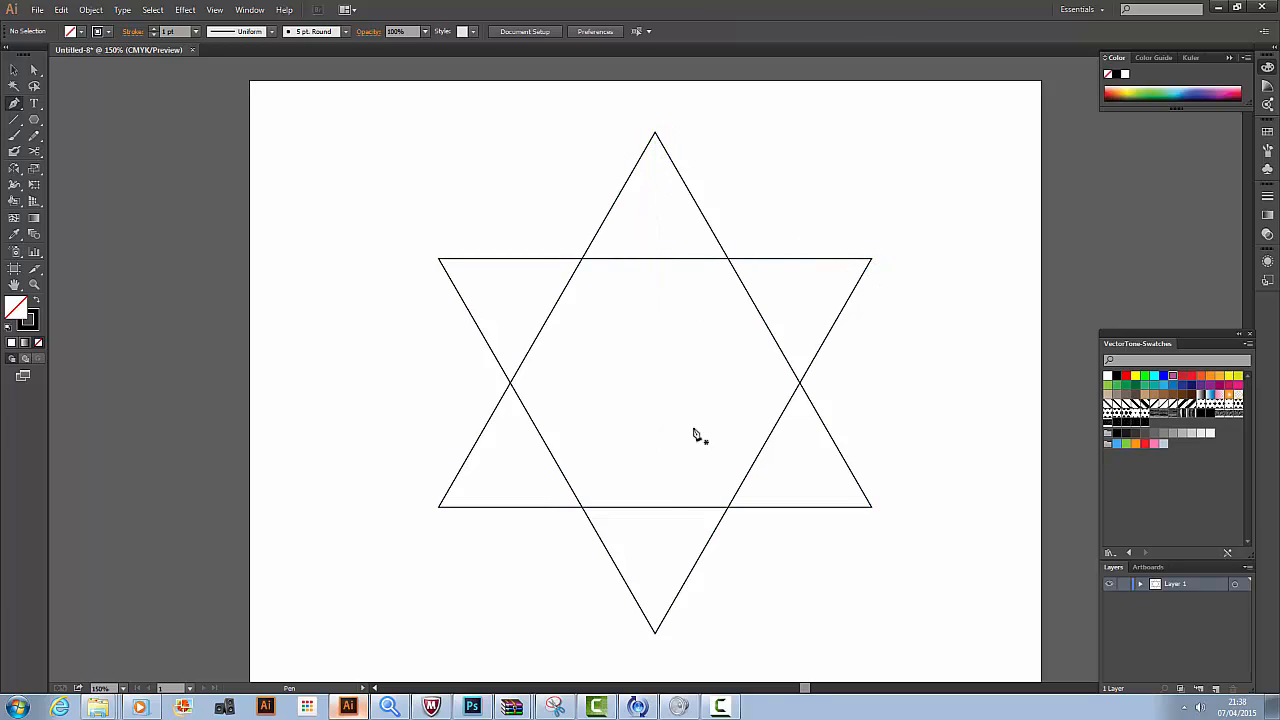
pyautogui.click(655, 632)
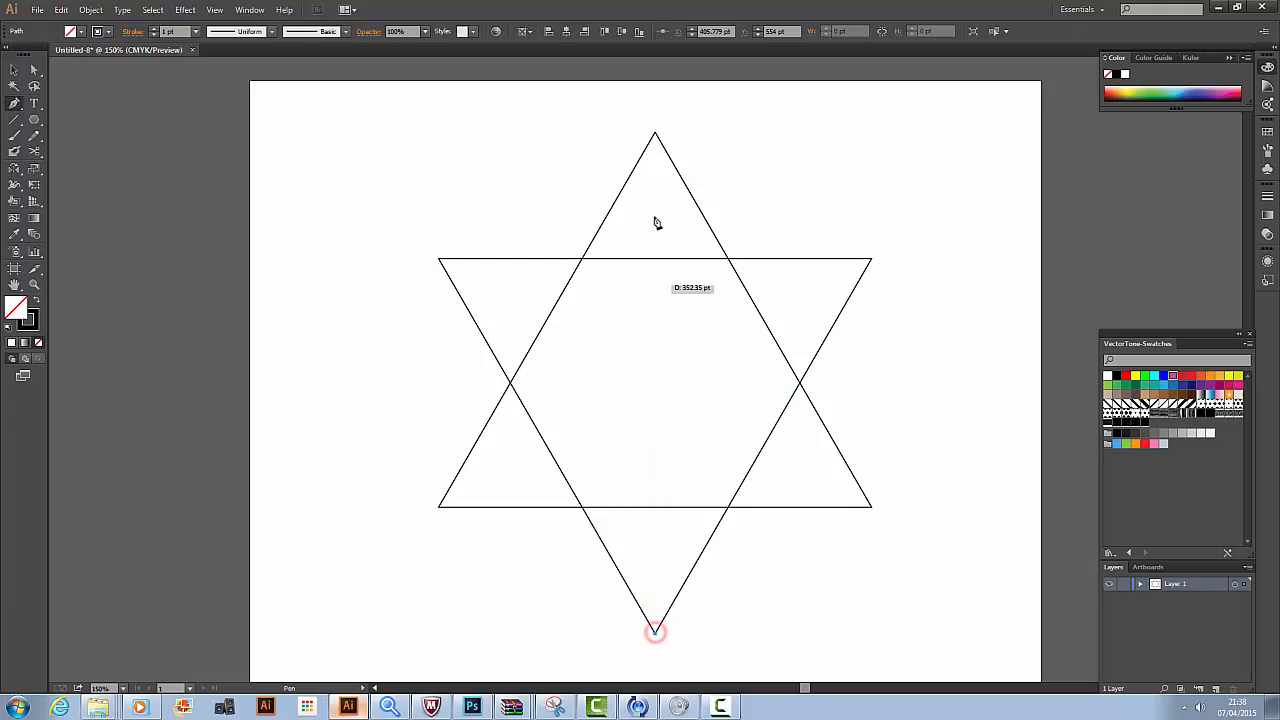
pyautogui.click(655, 133)
pyautogui.press('v')
pyautogui.click(759, 166)
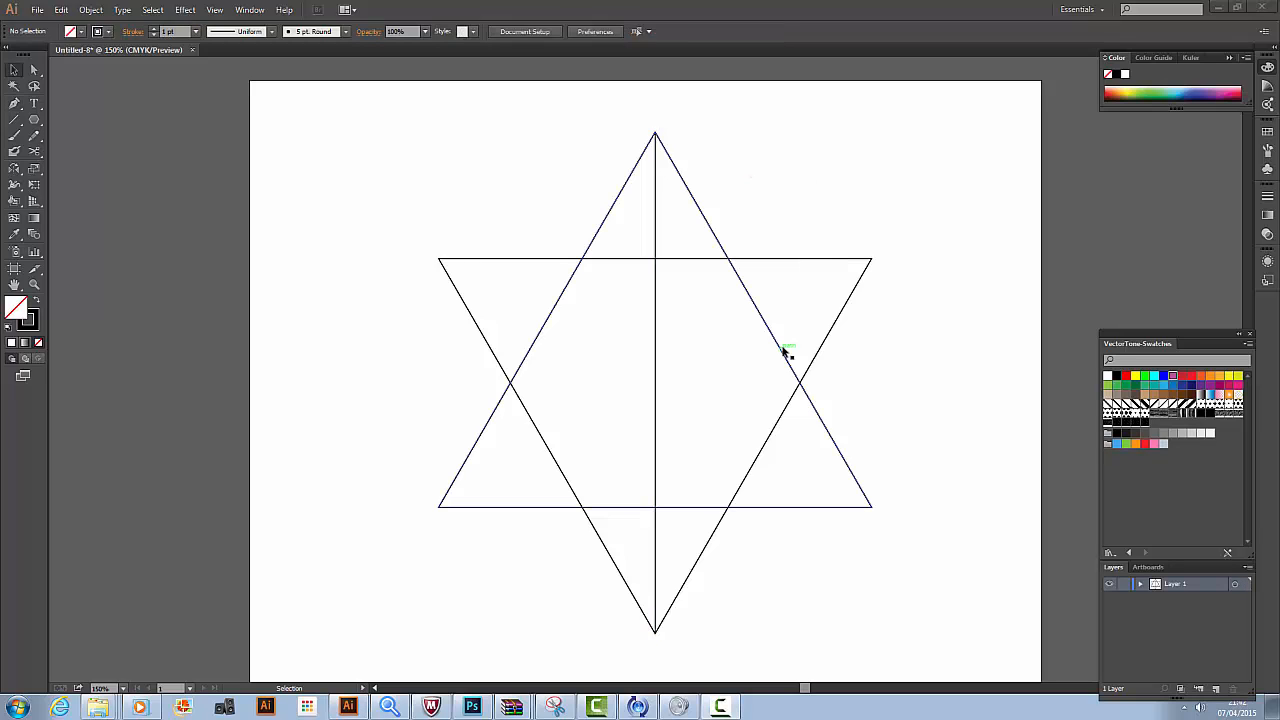
# Duplicate the upright triangle exactly in place.
pyautogui.click(783, 349)
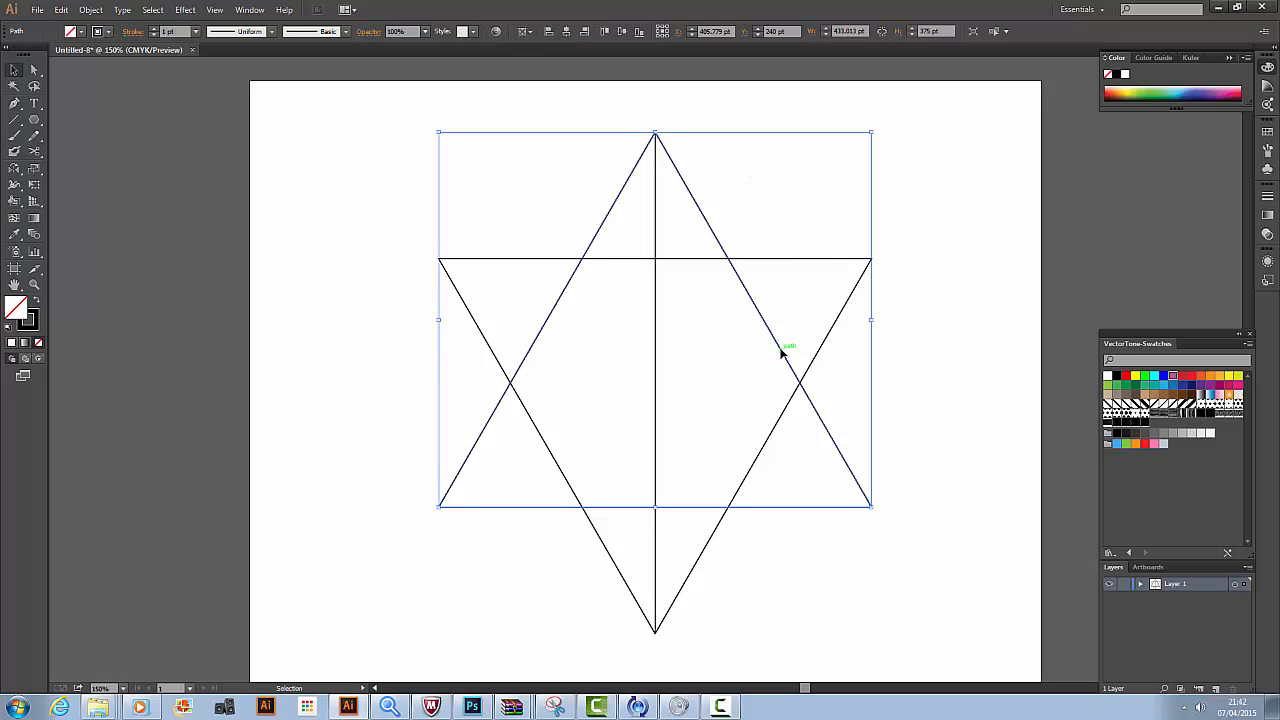
pyautogui.hotkey('alt', 'Right')
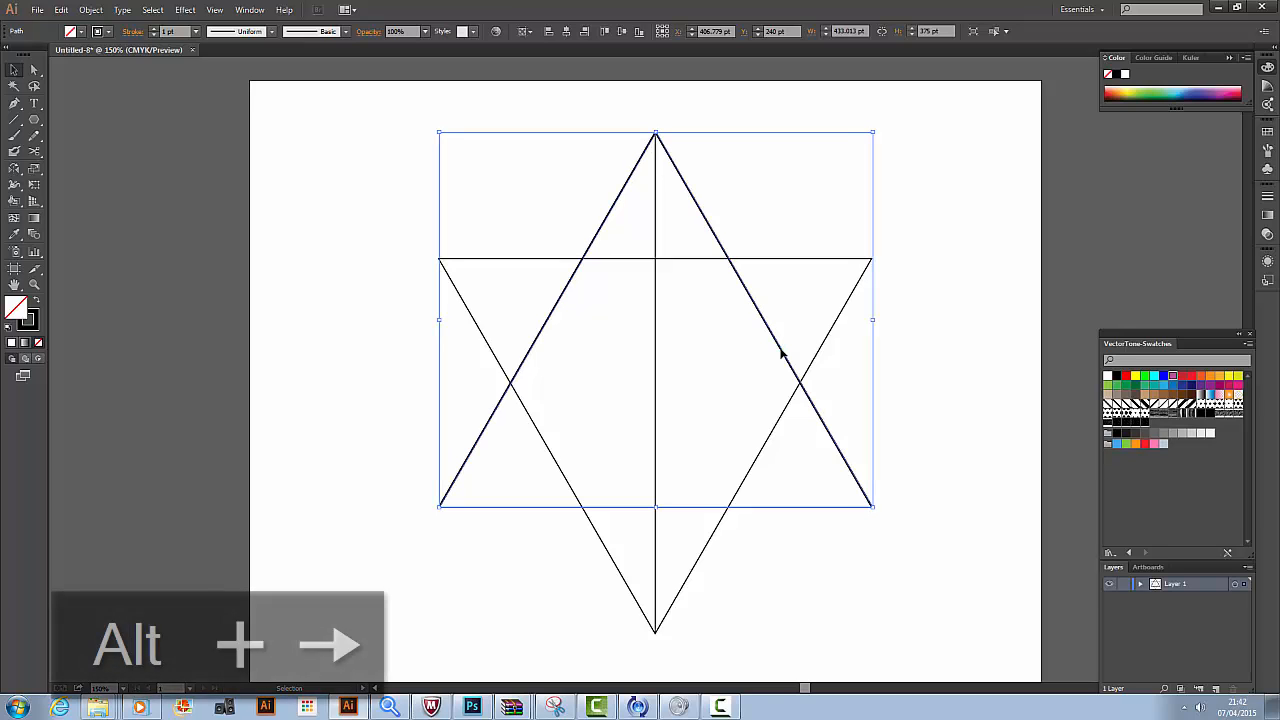
pyautogui.press('Left')
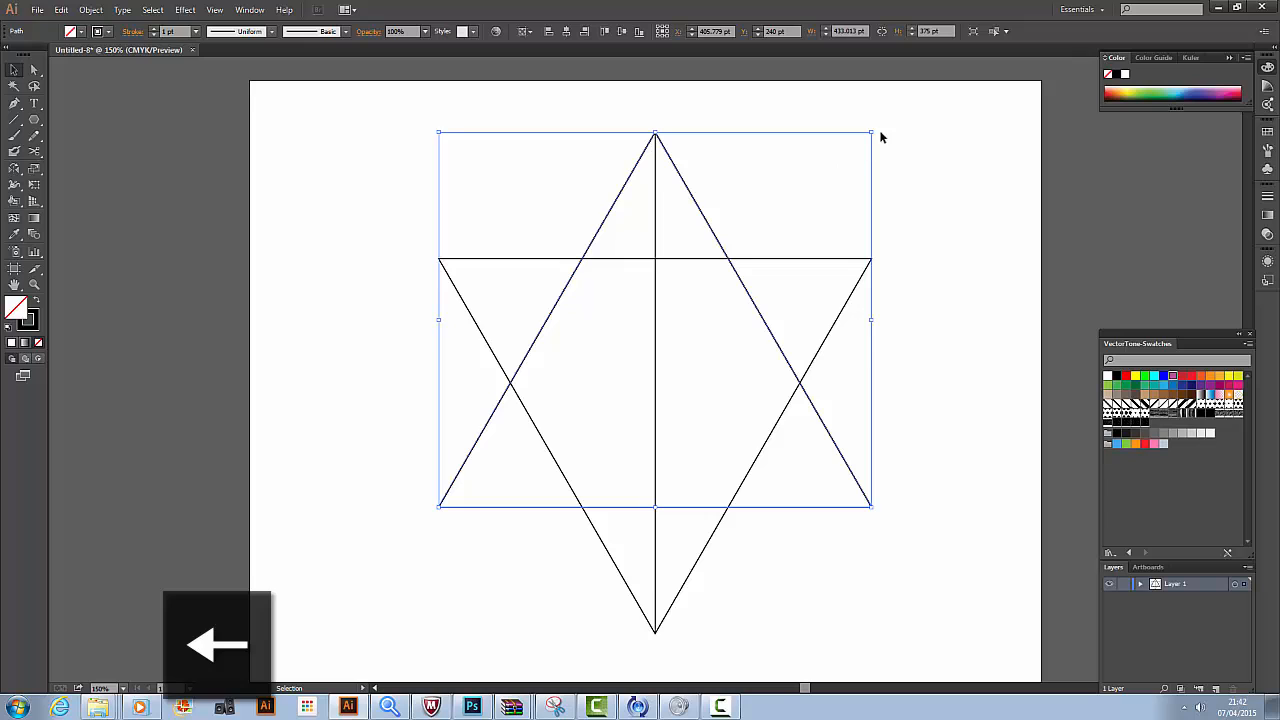
# Scale the duplicate triangle proportionally about its centre to about 232 pt wide and move it straight down to Y 269 pt.
pyautogui.moveTo(873, 133); pyautogui.dragTo(772, 206)
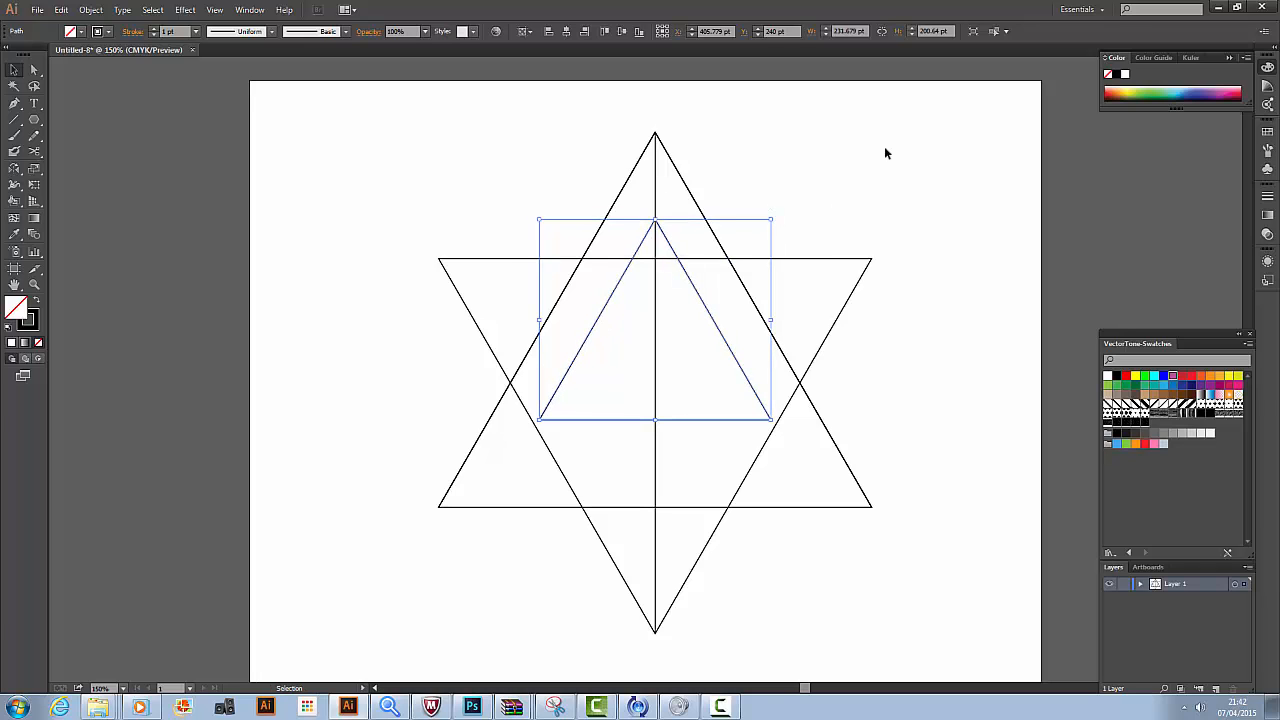
pyautogui.hotkey('shift', 'Down')
pyautogui.hotkey('shift', 'Down')
pyautogui.hotkey('shift', 'Down')
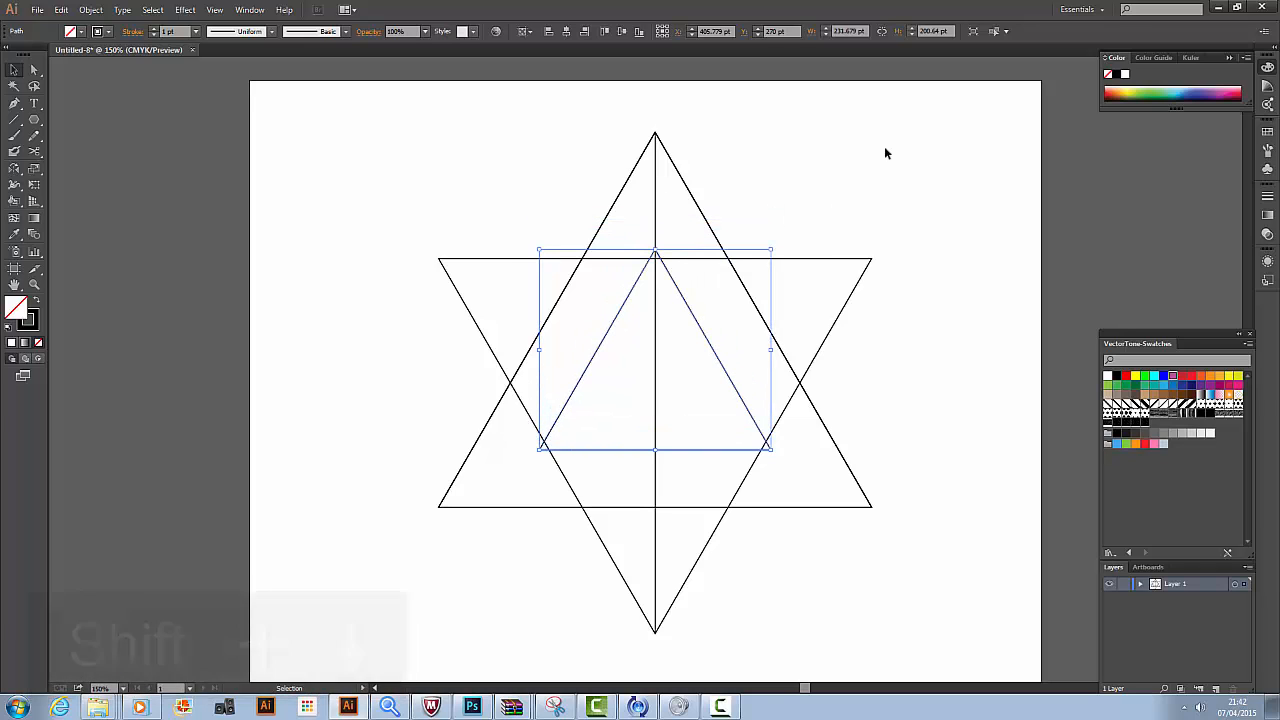
pyautogui.press('Up')
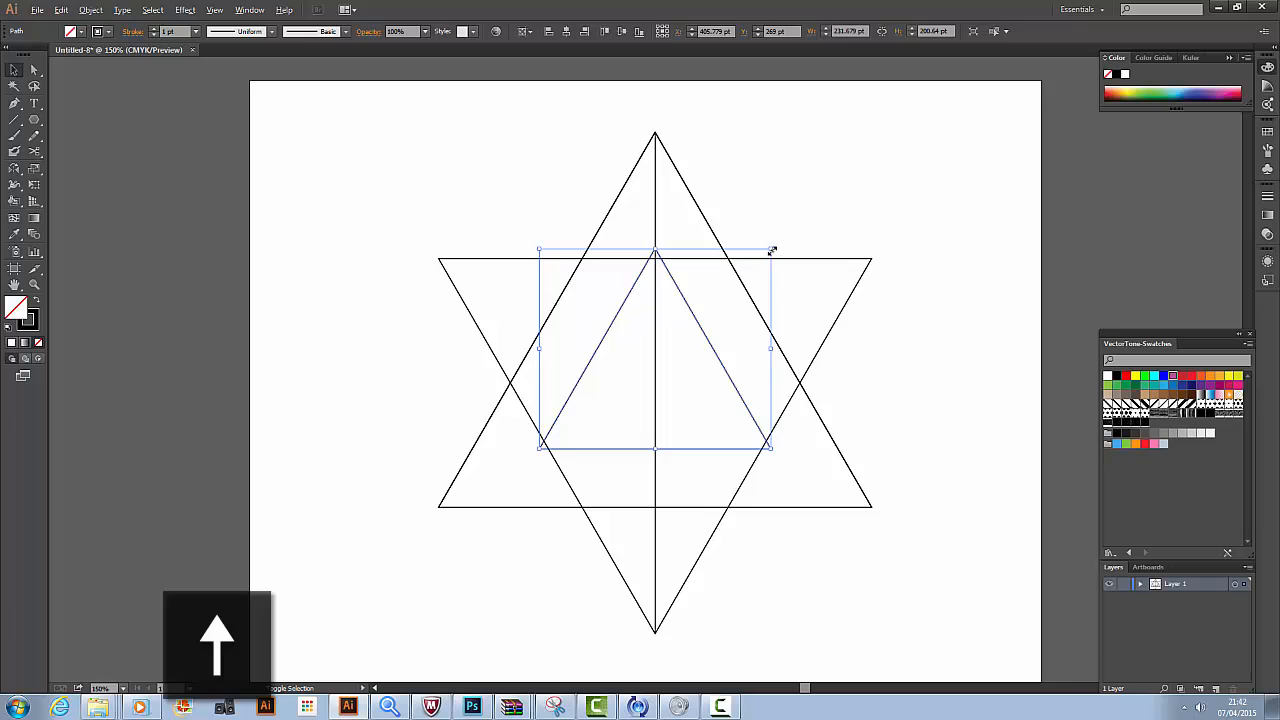
# Shrink the inner triangle proportionally about its centre to about 220 pt wide, move it down to Y 271 pt and deselect it.
pyautogui.moveTo(772, 249); pyautogui.dragTo(768, 254)
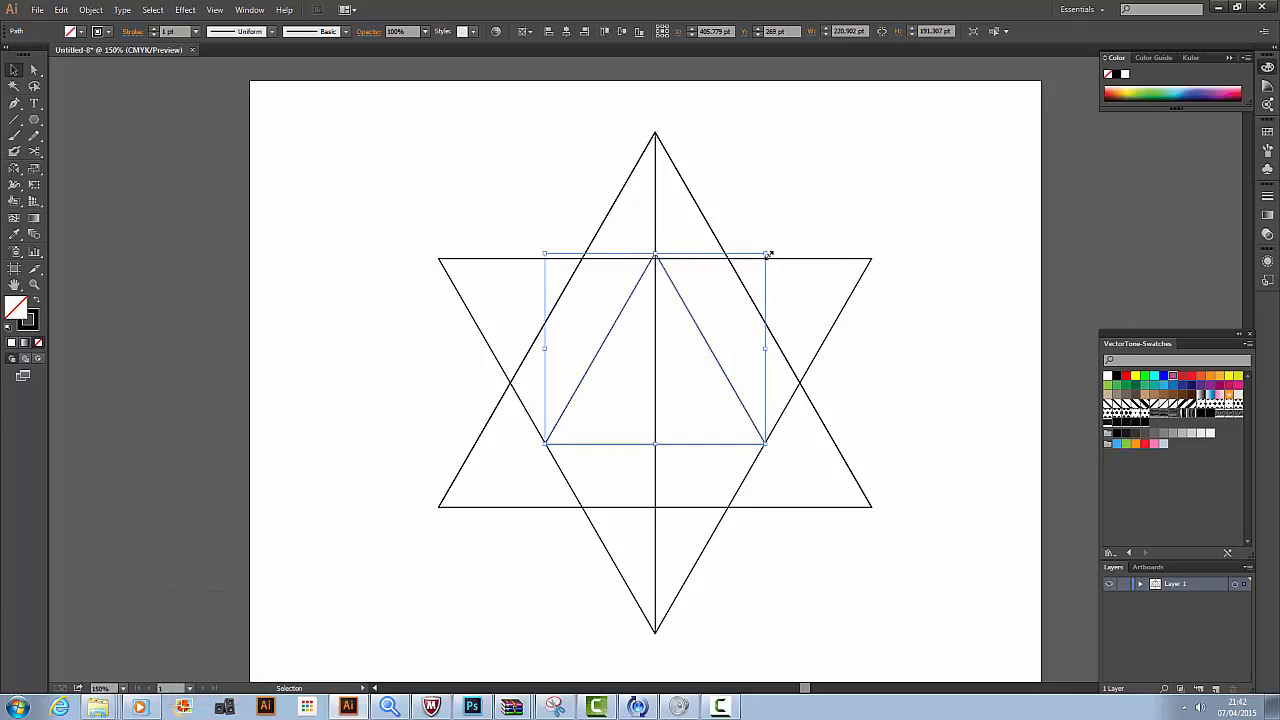
pyautogui.press('Down')
pyautogui.press('Down')
pyautogui.press('Down')
pyautogui.press('Down')
pyautogui.press('Up')
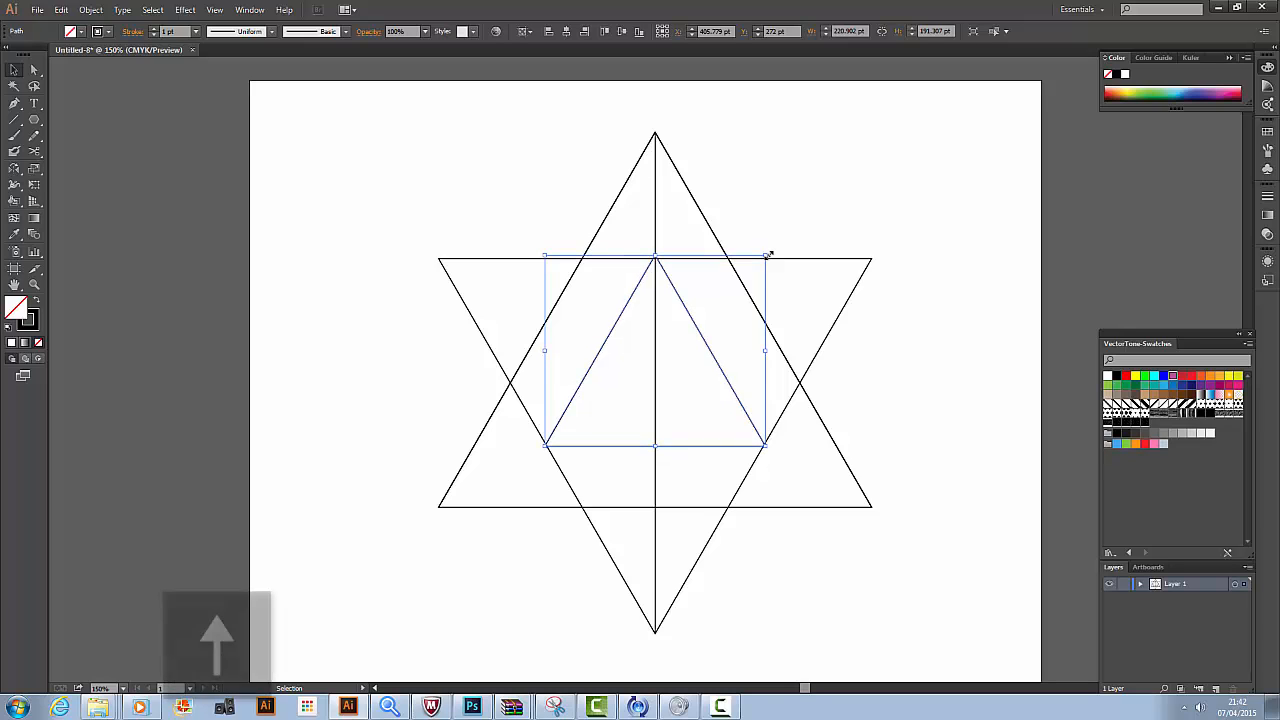
pyautogui.press('Up')
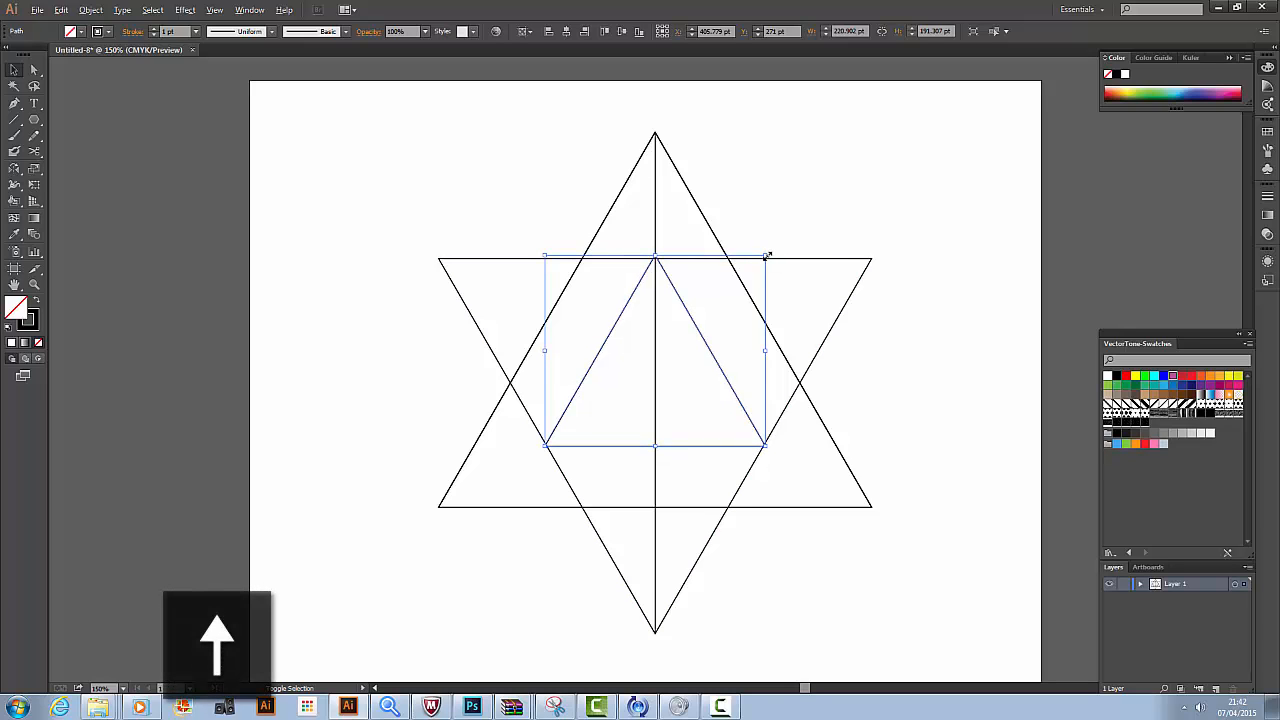
pyautogui.moveTo(767, 256); pyautogui.dragTo(764, 258)
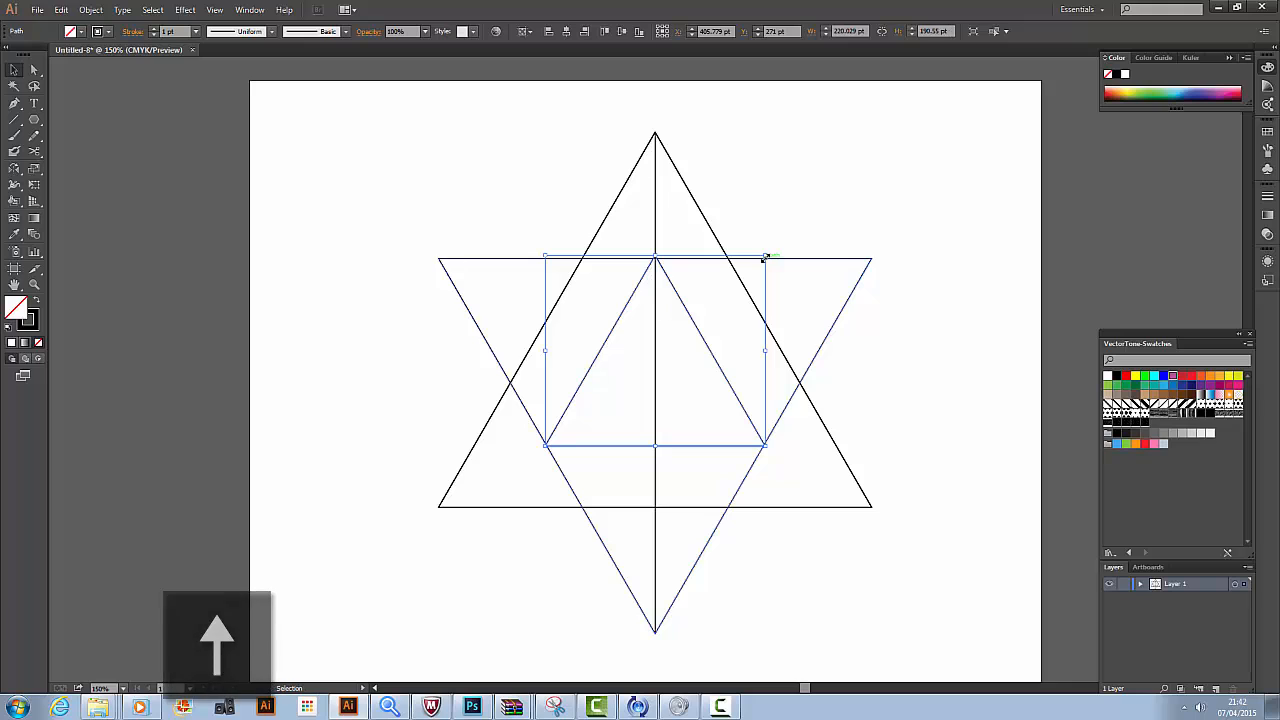
pyautogui.click(888, 242)
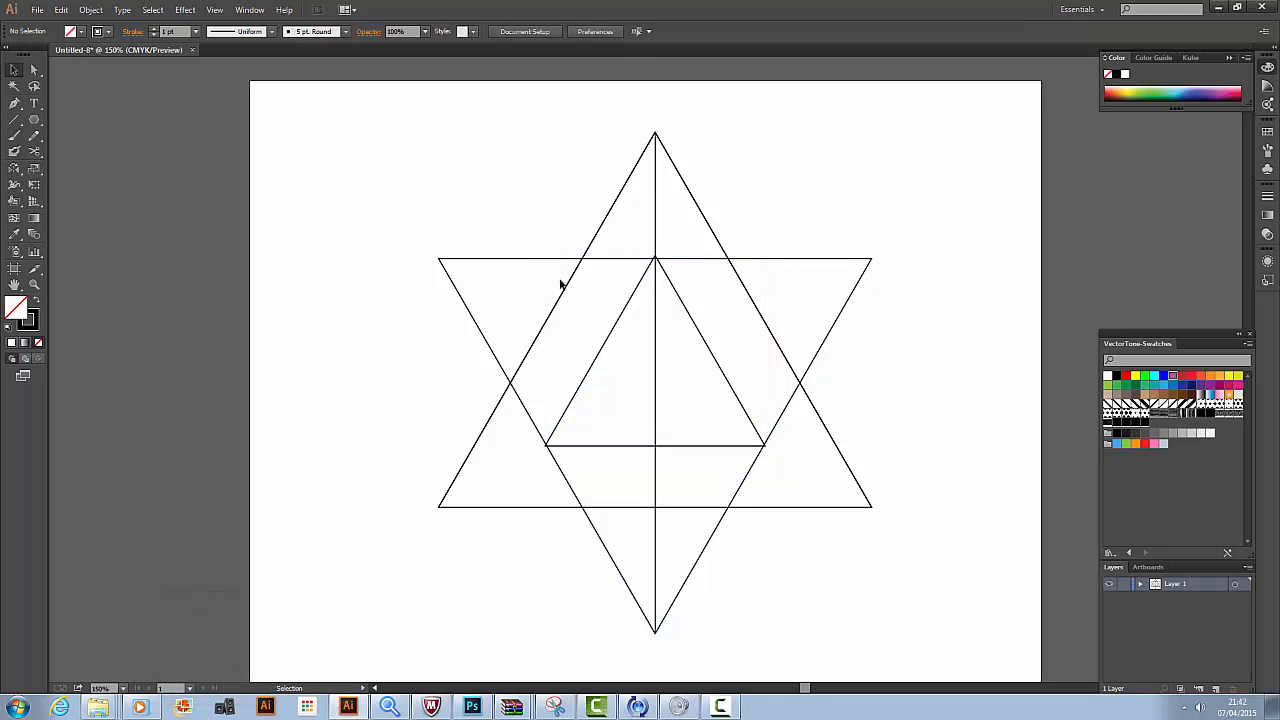
# Fine-tune the inner triangle to about 216.5 by 187.5 pt and nudge it down so its three corners touch the inverted triangle's sides.
pyautogui.press('z')
pyautogui.moveTo(477, 177); pyautogui.dragTo(884, 527)
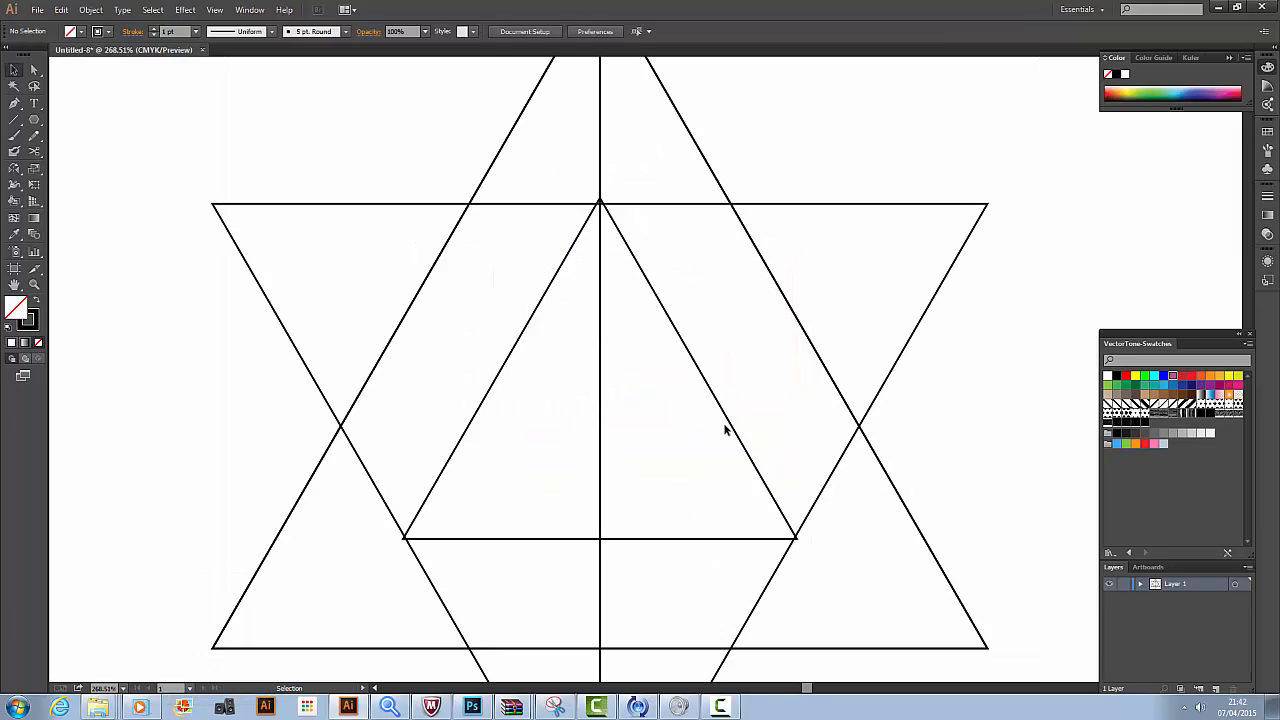
pyautogui.click(732, 424)
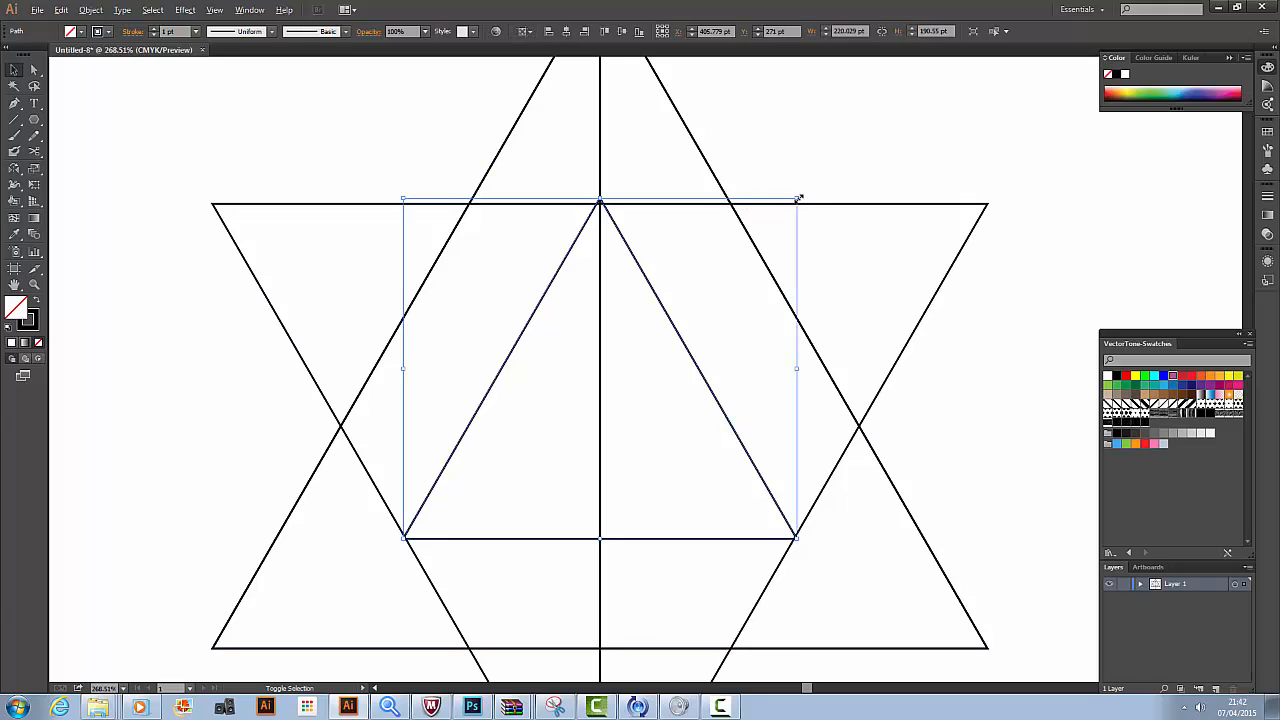
pyautogui.moveTo(798, 199); pyautogui.dragTo(795, 204)
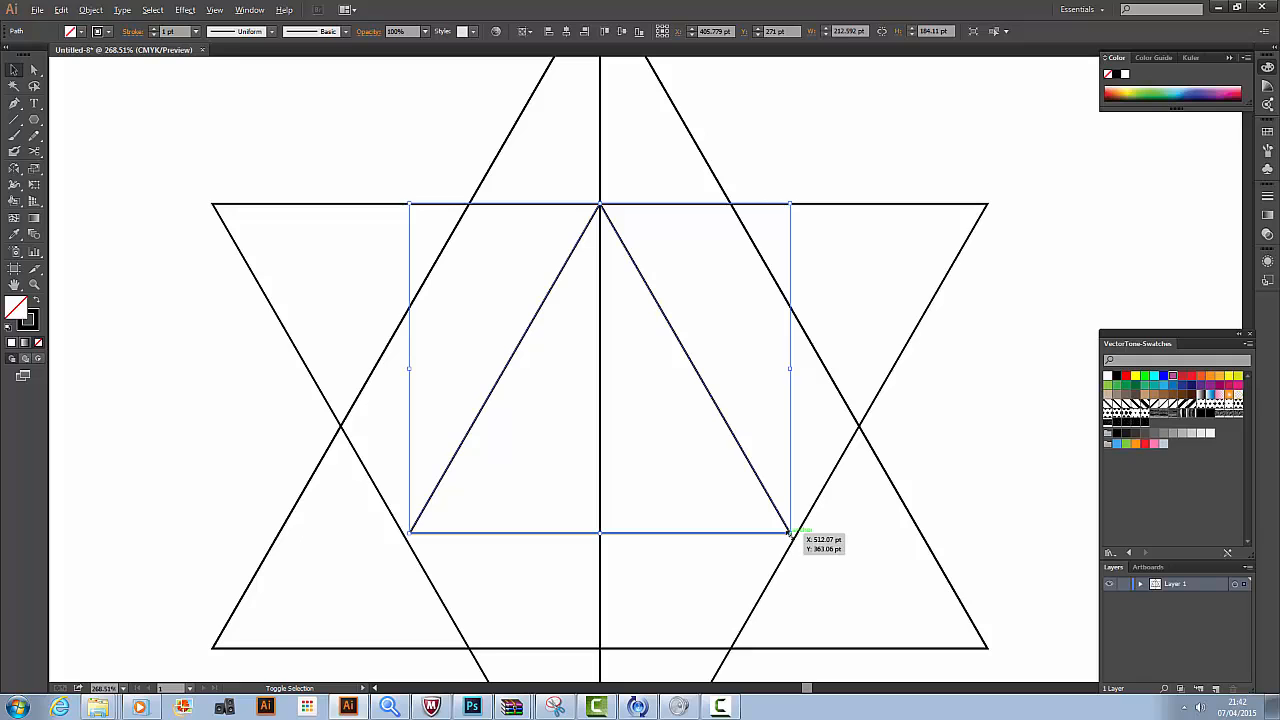
pyautogui.moveTo(789, 535); pyautogui.dragTo(796, 537)
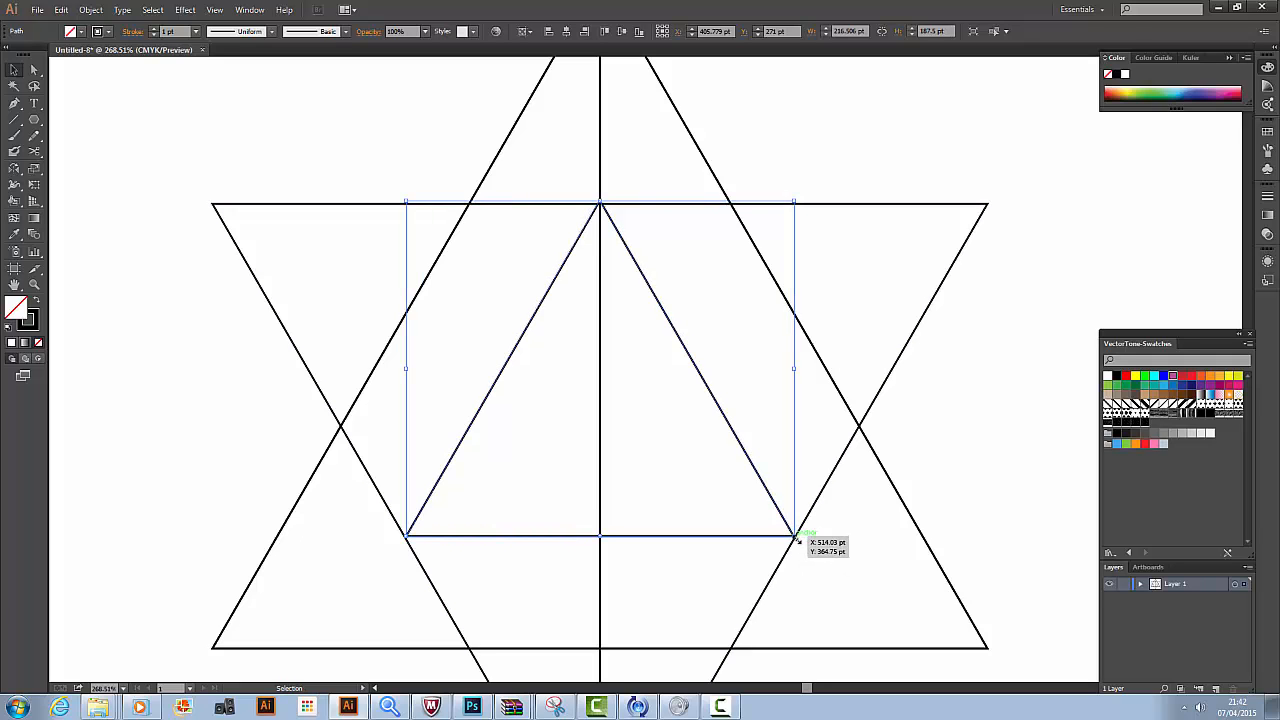
pyautogui.click(989, 485)
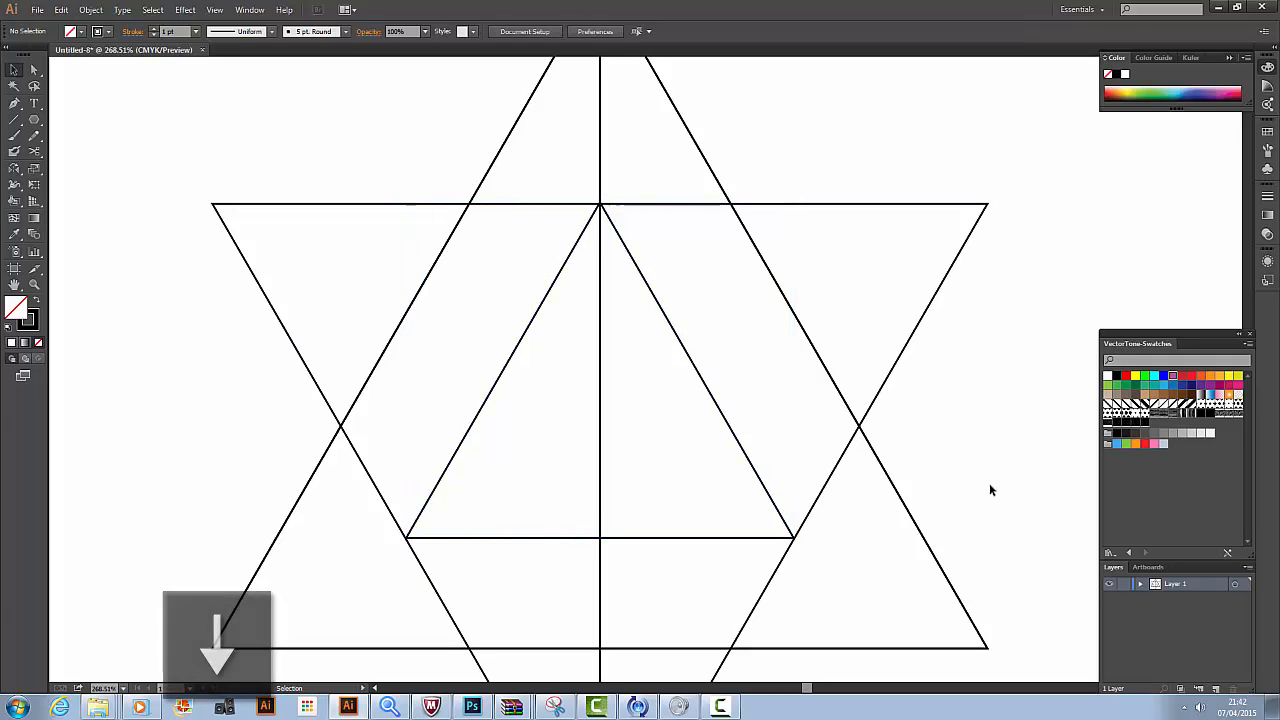
pyautogui.hotkey('ctrl', '0')
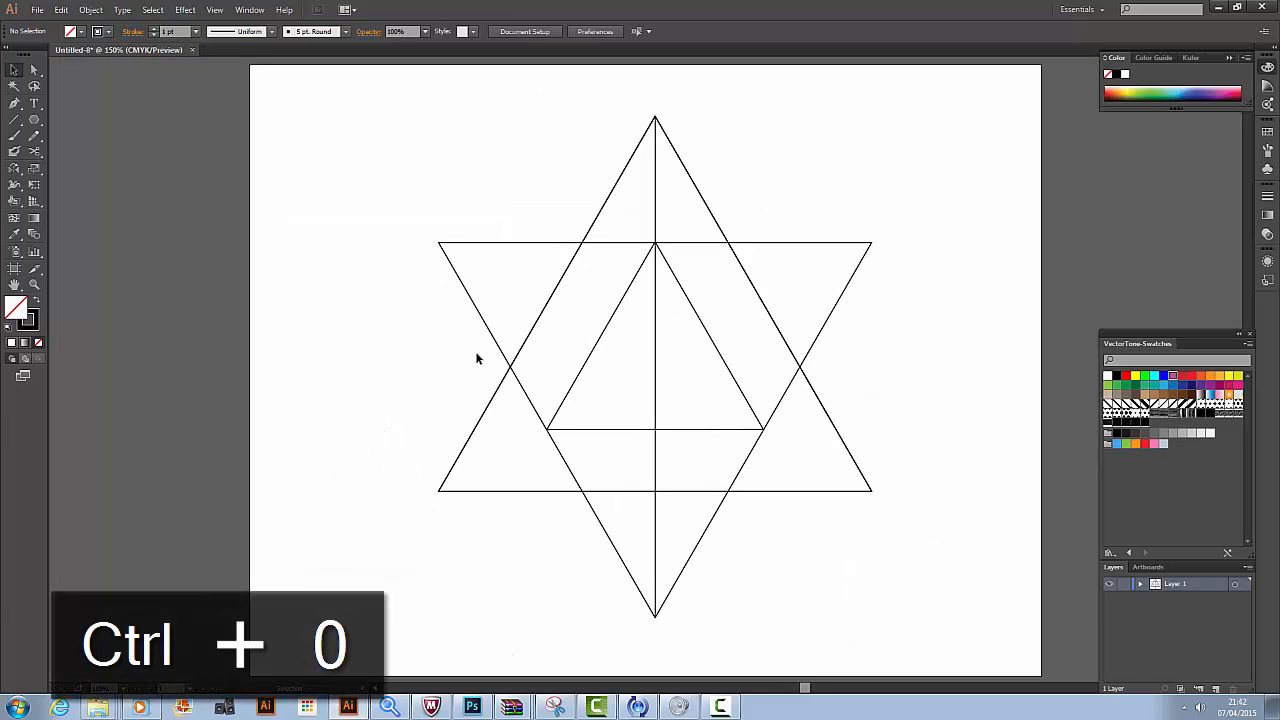
# Draw a straight Pen line from the upright triangle's lower-left corner past the inner triangle's lower-left corner to about X 434, Y 279.5 pt.
pyautogui.press('z')
pyautogui.moveTo(357, 171); pyautogui.dragTo(989, 600)
pyautogui.press('p')
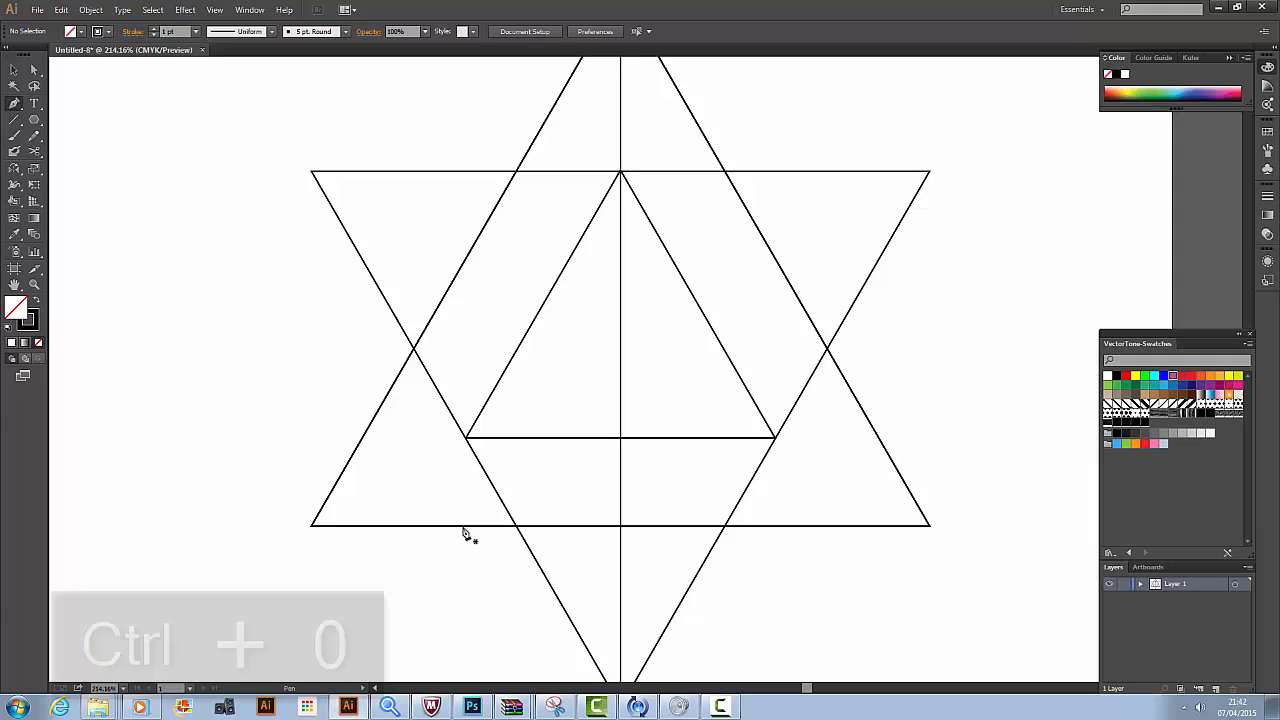
pyautogui.click(312, 526)
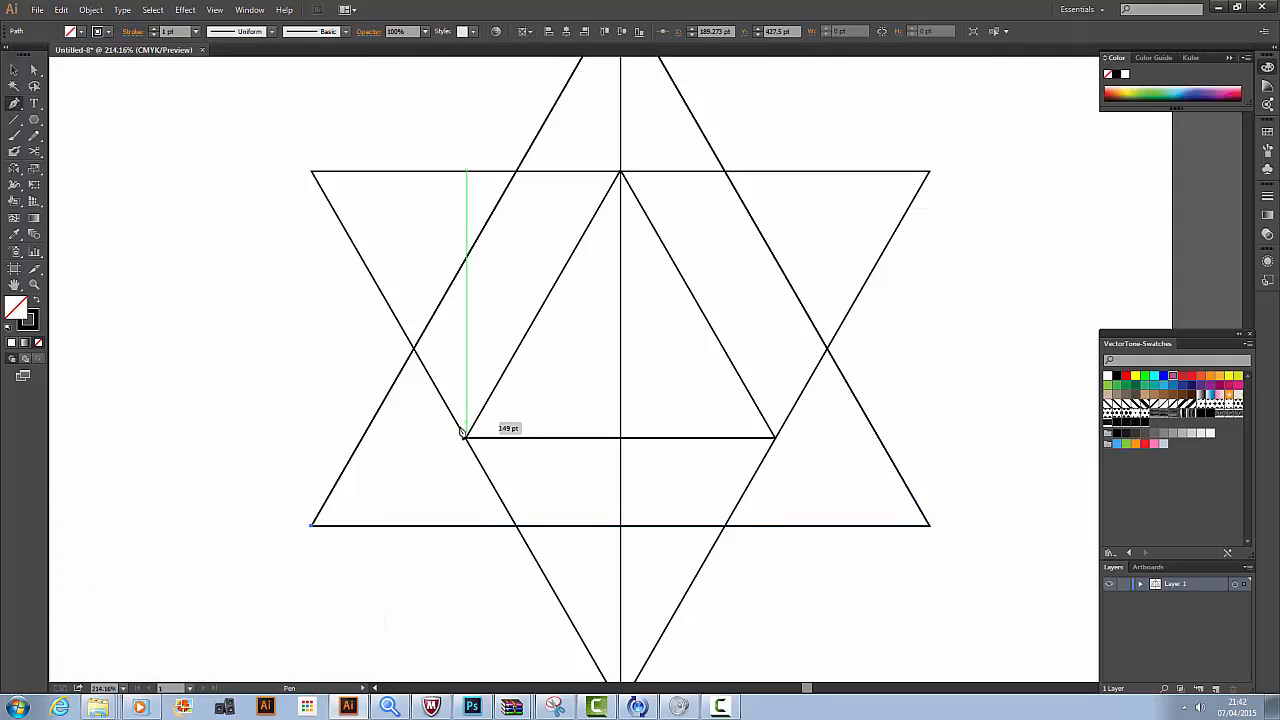
pyautogui.click(660, 316)
pyautogui.press('a')
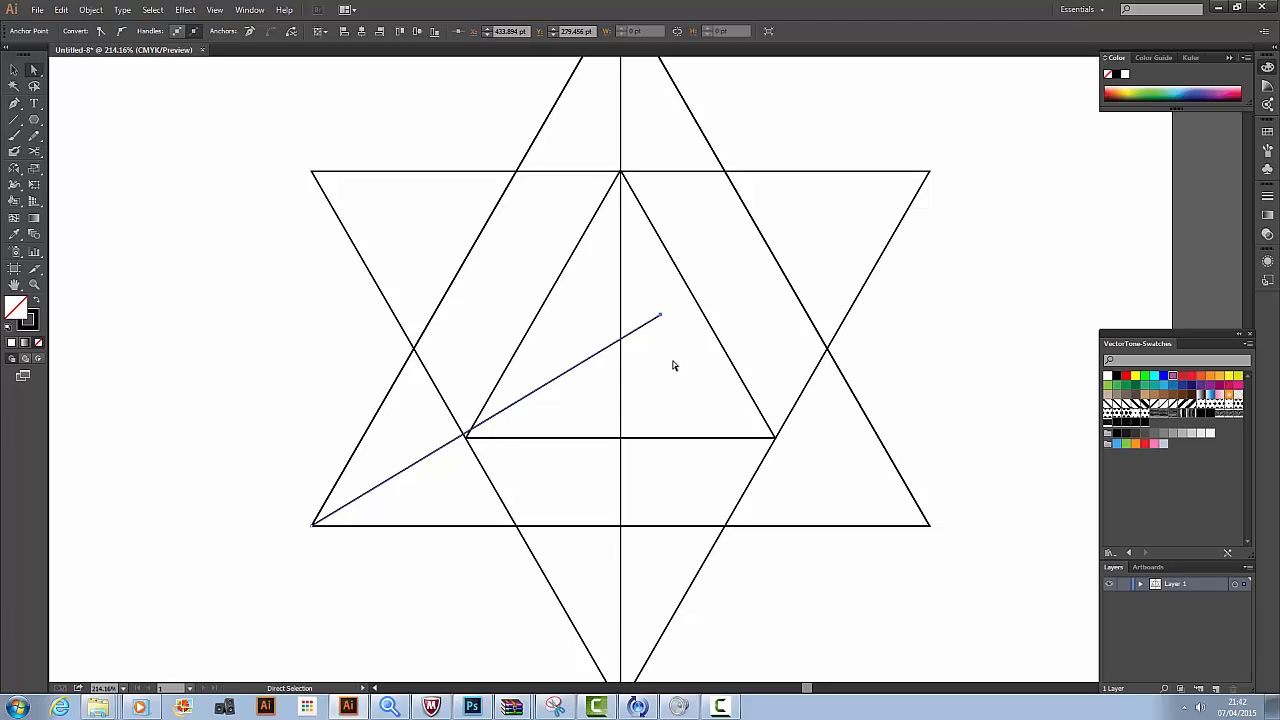
pyautogui.click(668, 358)
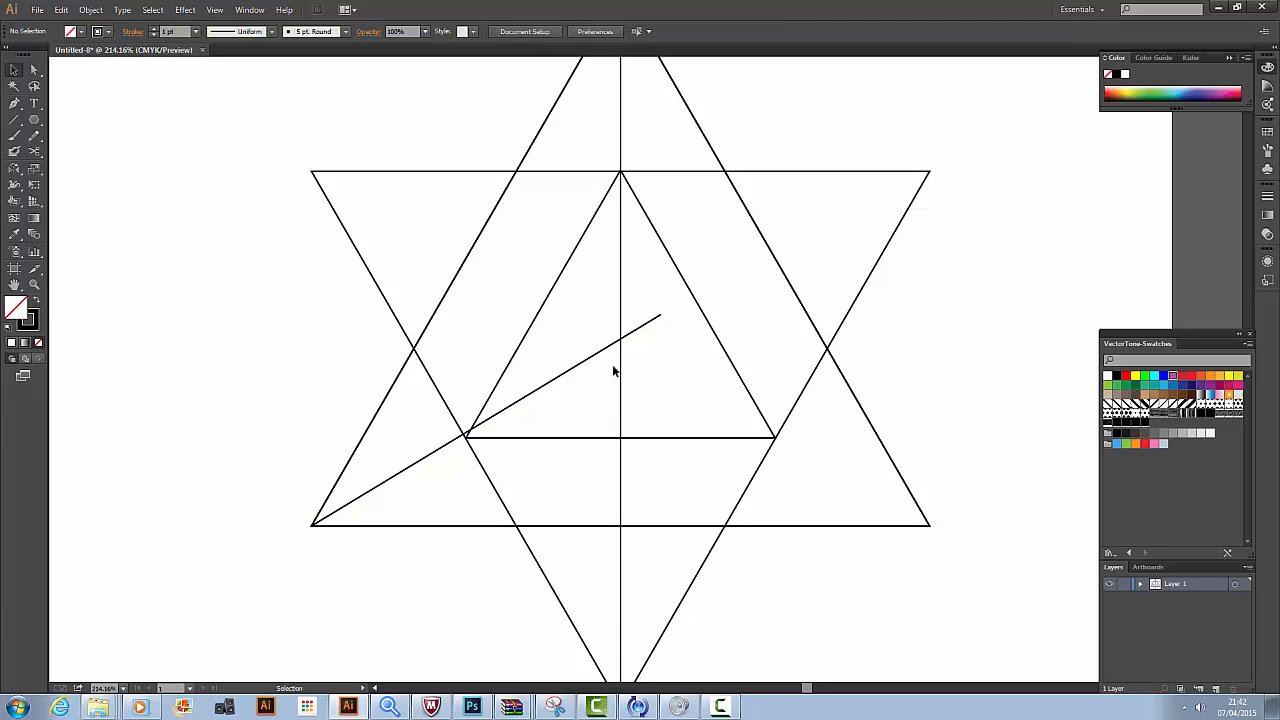
# Move the diagonal line's free end to about X 473.6, Y 266.8 pt so it passes exactly through the inner triangle's lower-left corner.
pyautogui.click(659, 317)
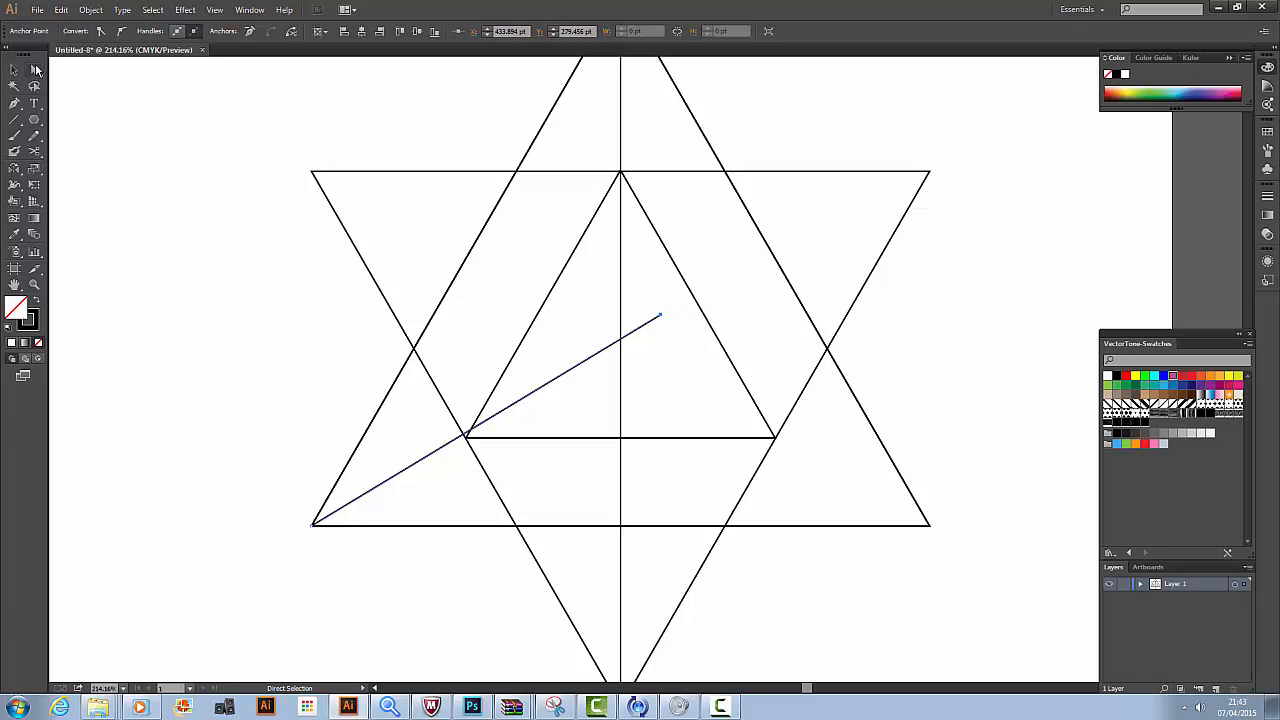
pyautogui.click(661, 316)
pyautogui.moveTo(664, 307); pyautogui.dragTo(709, 307)
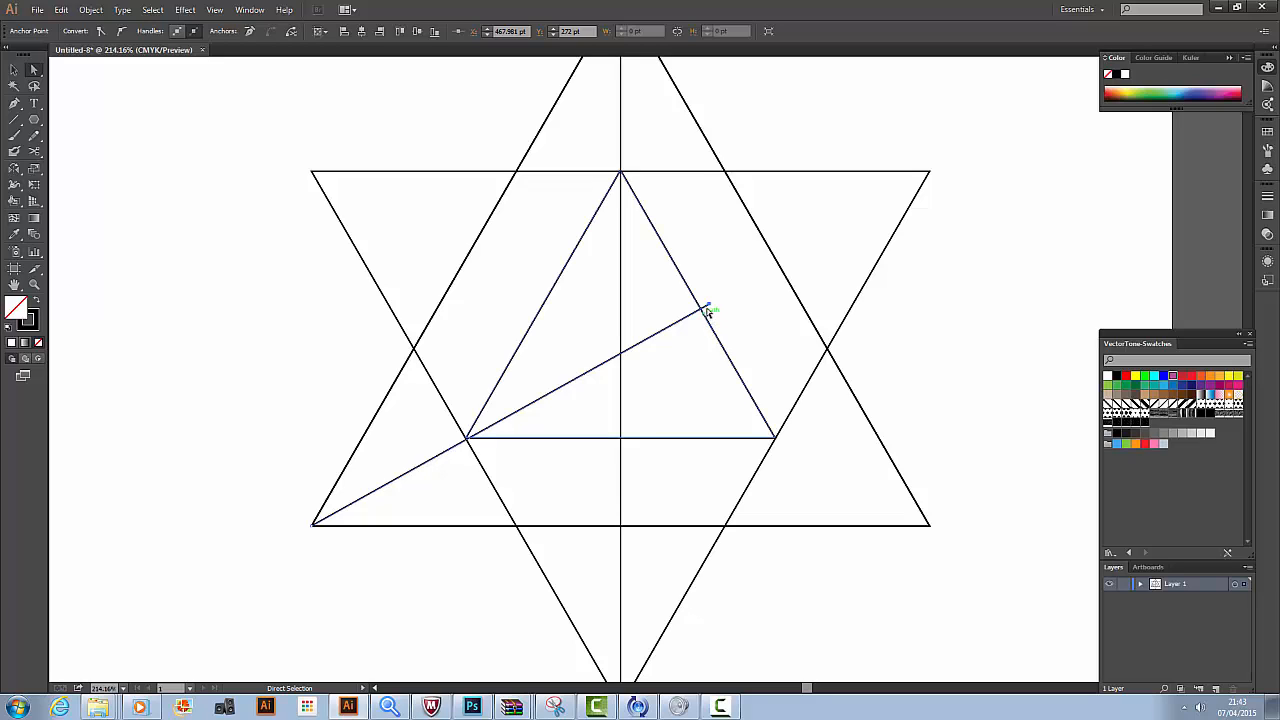
pyautogui.moveTo(709, 308); pyautogui.dragTo(717, 297)
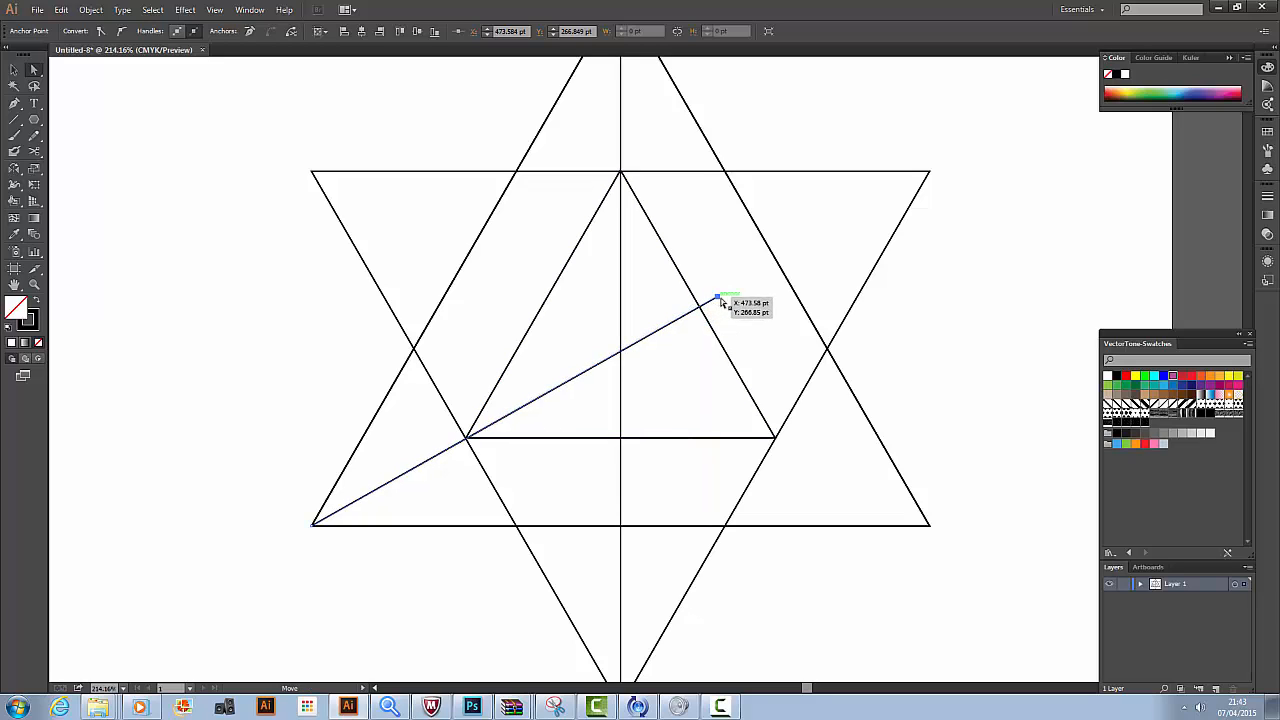
pyautogui.press('v')
pyautogui.click(798, 480)
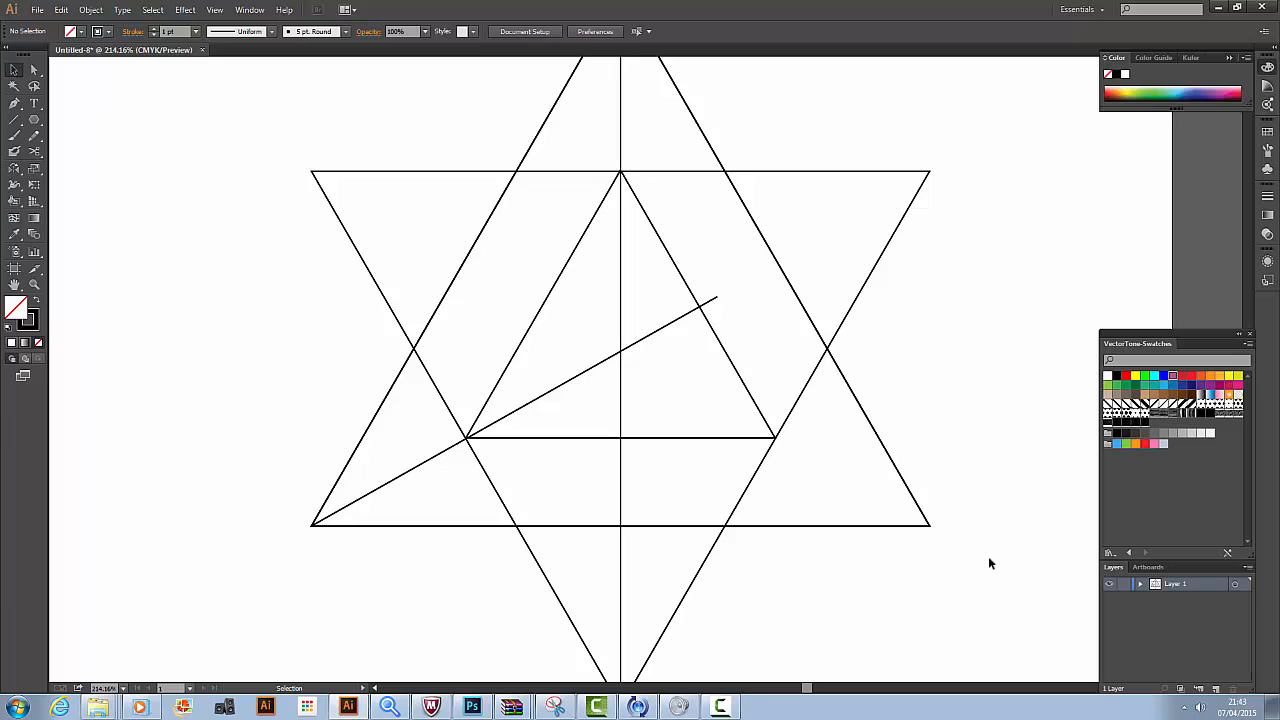
# Reflect a copy of the diagonal line vertically about the star's vertical centre line, then deselect it.
pyautogui.click(594, 370)
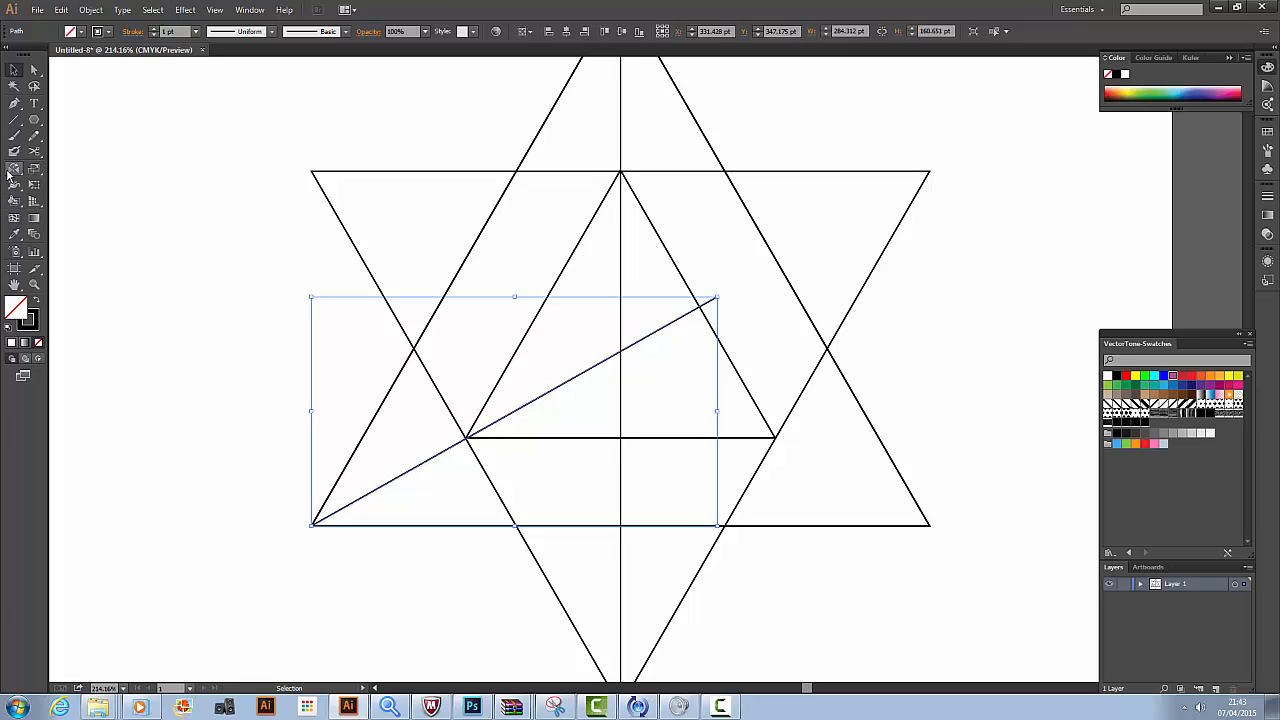
pyautogui.moveTo(8, 174); pyautogui.dragTo(45, 186)
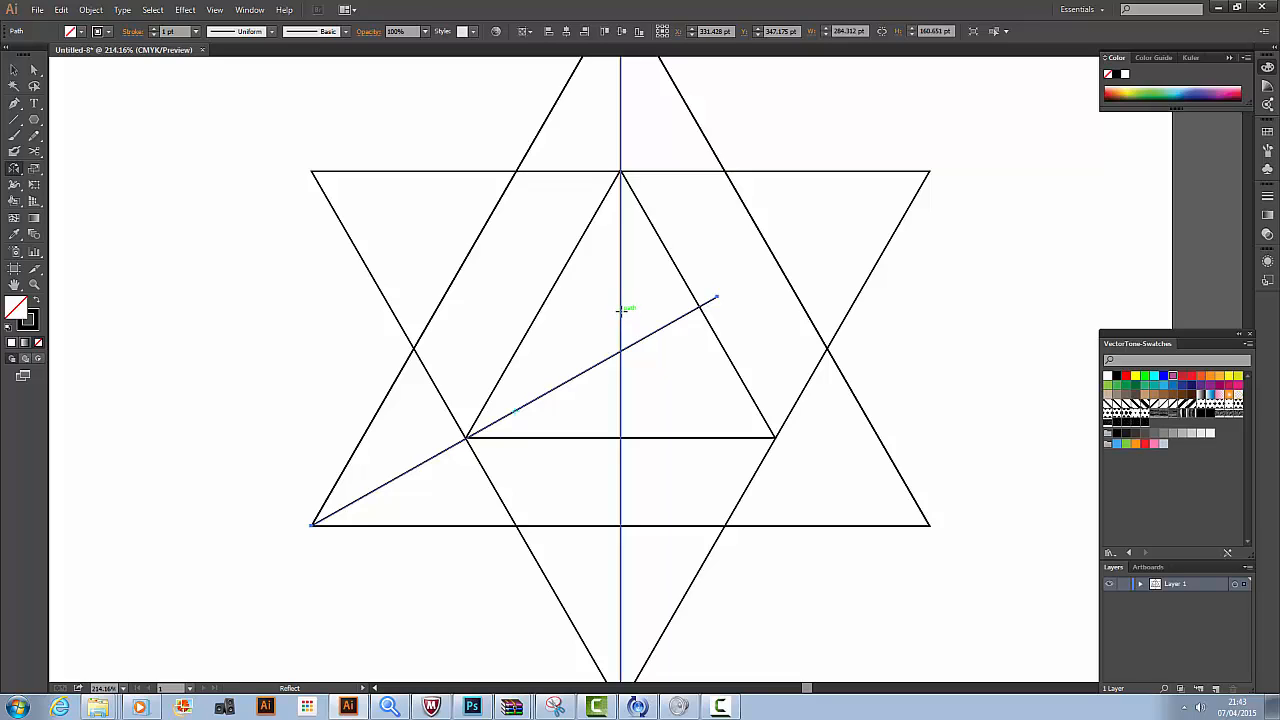
pyautogui.keyDown('alt'); pyautogui.click(621, 310); pyautogui.keyUp('alt')
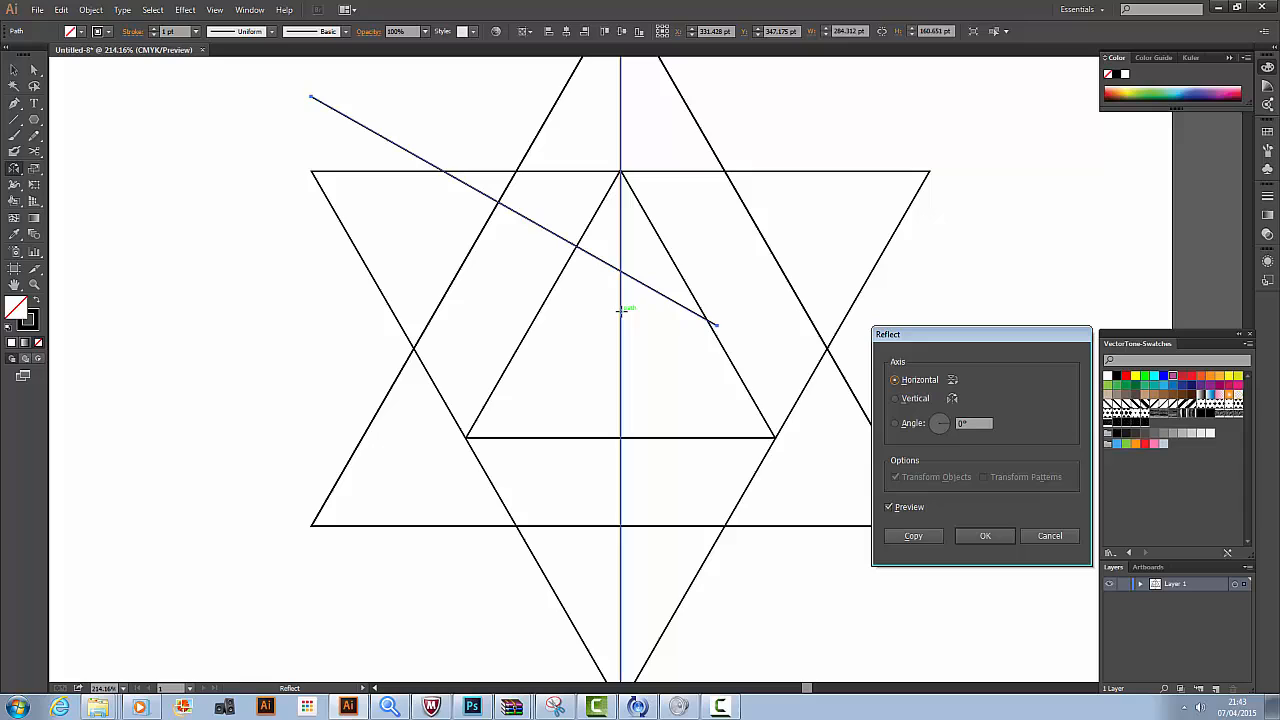
pyautogui.click(895, 399)
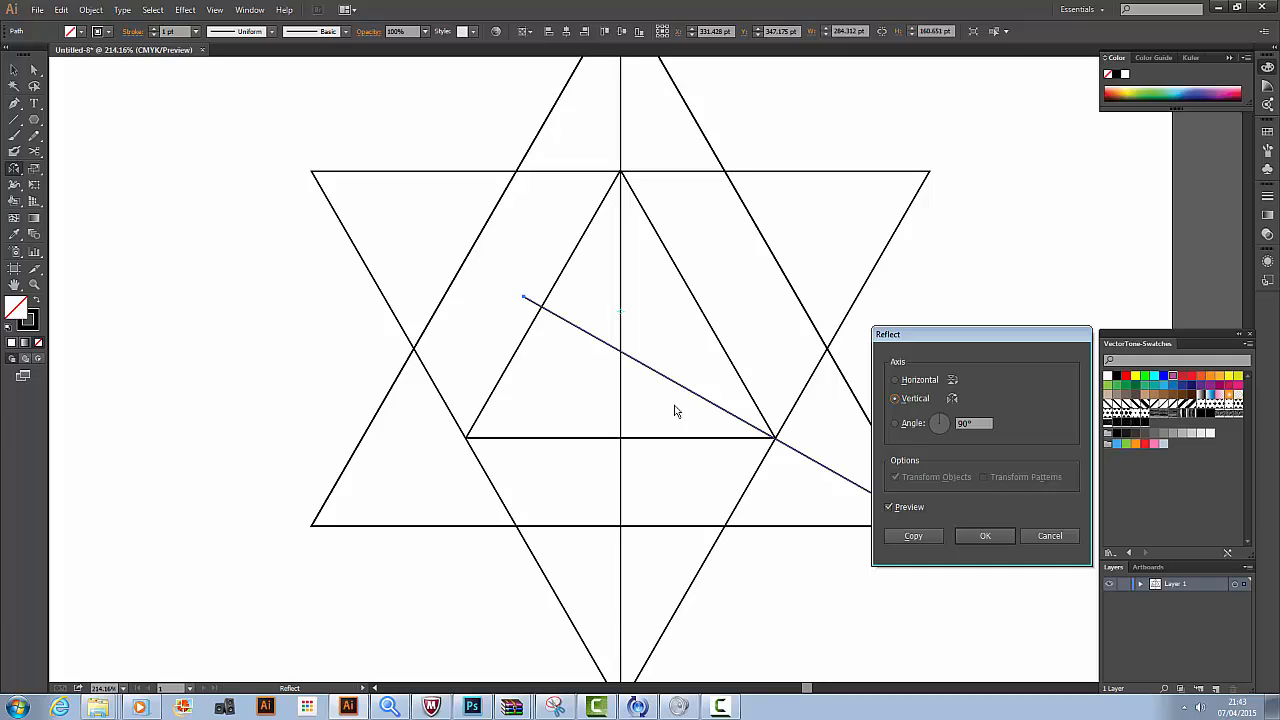
pyautogui.click(912, 537)
pyautogui.press('v')
pyautogui.click(916, 390)
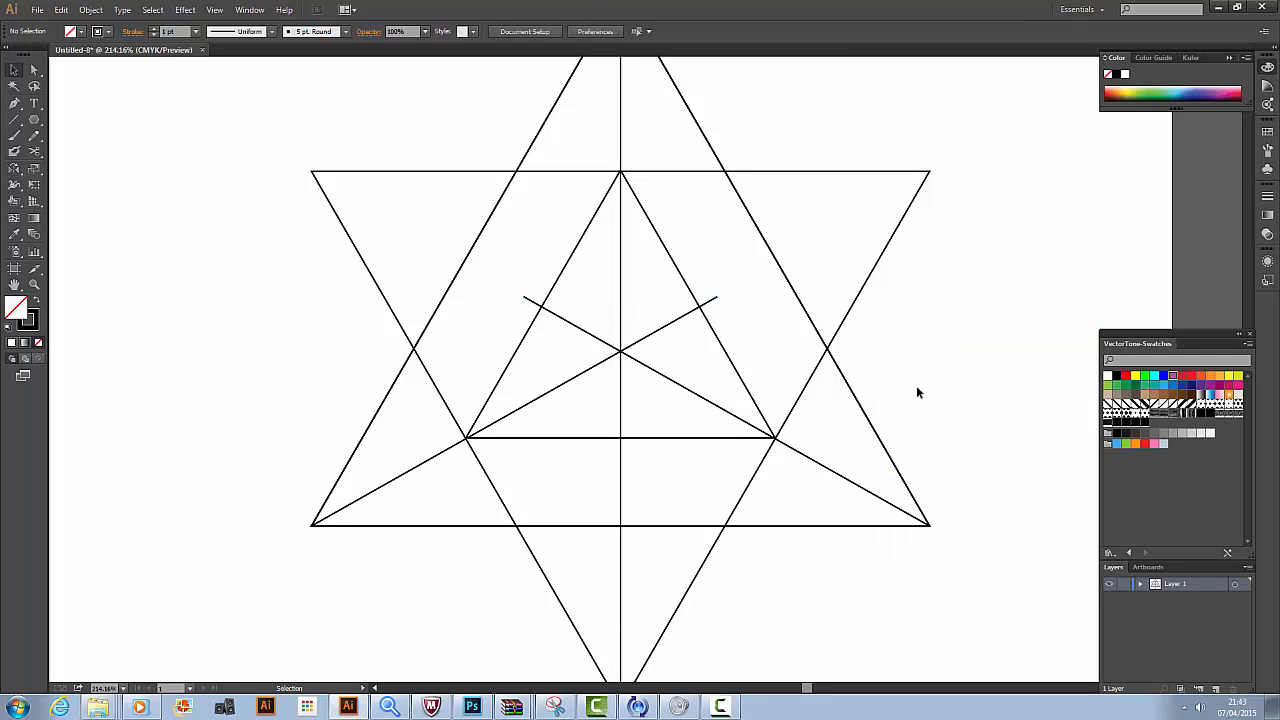
# Cut the reflected diagonal with Scissors at the central intersection and delete its upper-left piece.
pyautogui.press('z')
pyautogui.moveTo(397, 211); pyautogui.dragTo(849, 477)
pyautogui.press('v')
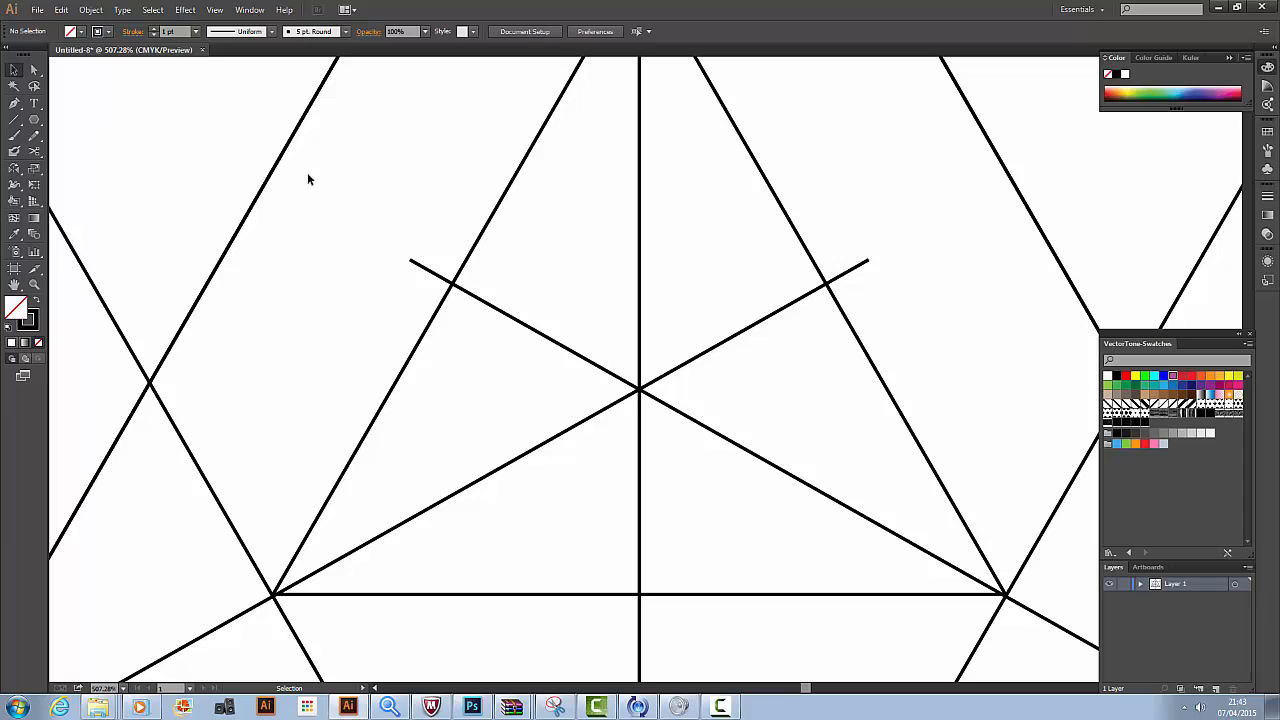
pyautogui.press('c')
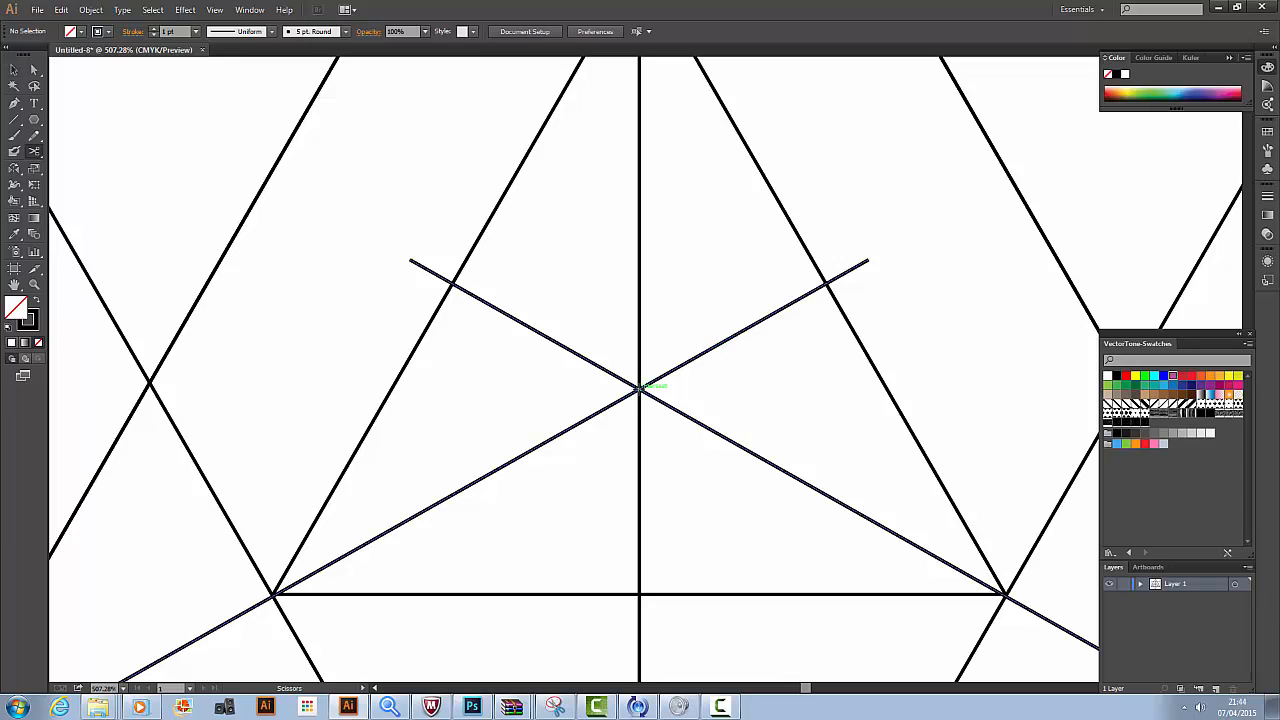
pyautogui.click(638, 388)
pyautogui.press('v')
pyautogui.click(605, 374)
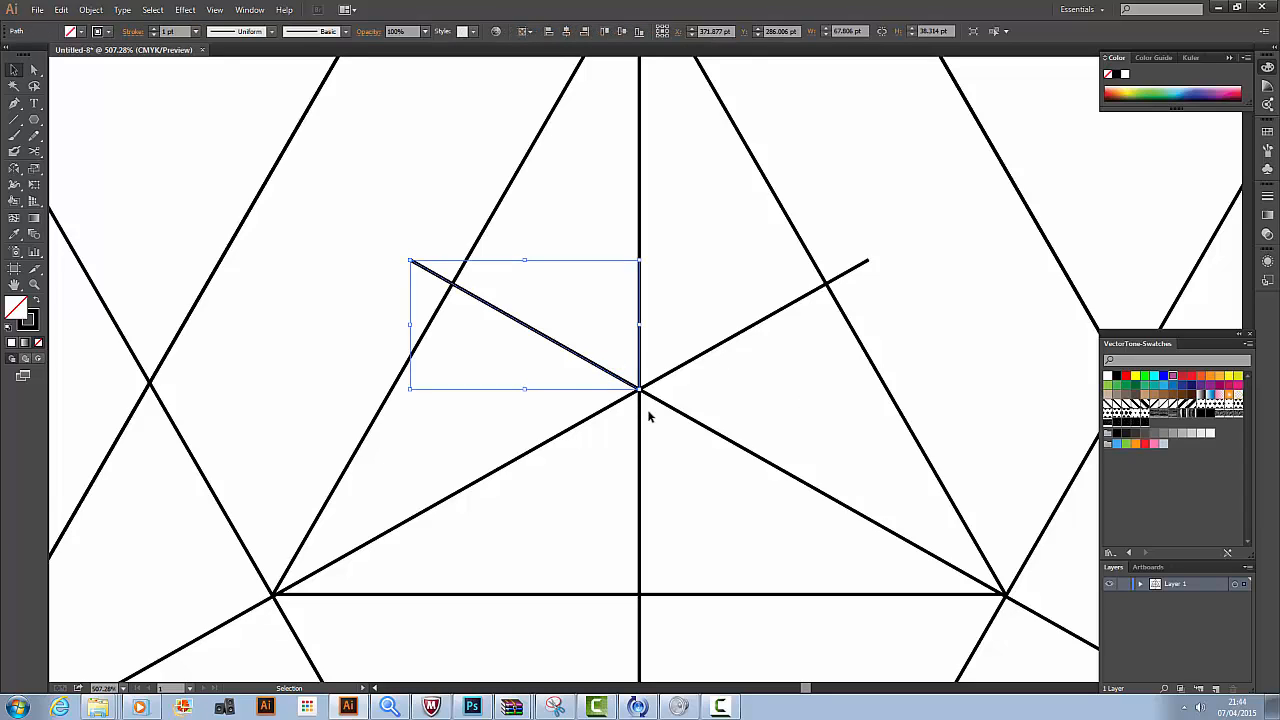
pyautogui.press('BackSpace')
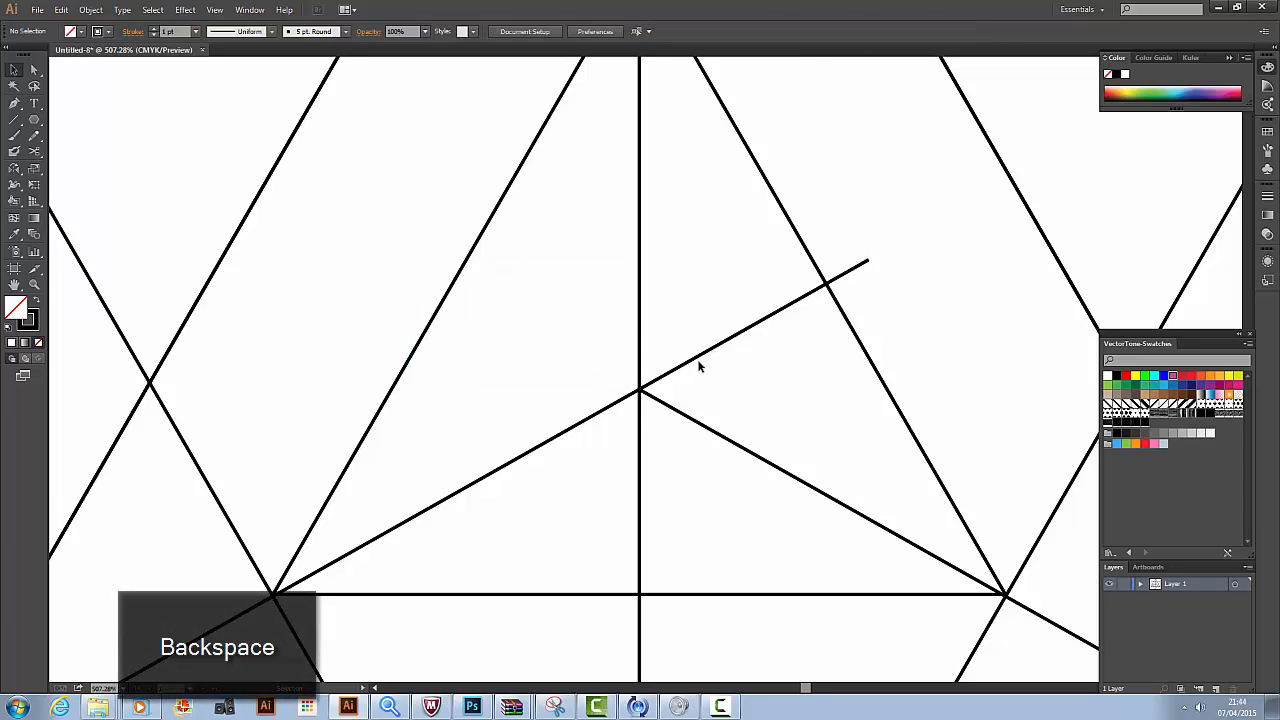
# Try to cut the original diagonal with the Scissors tool at the central intersection.
pyautogui.press('c')
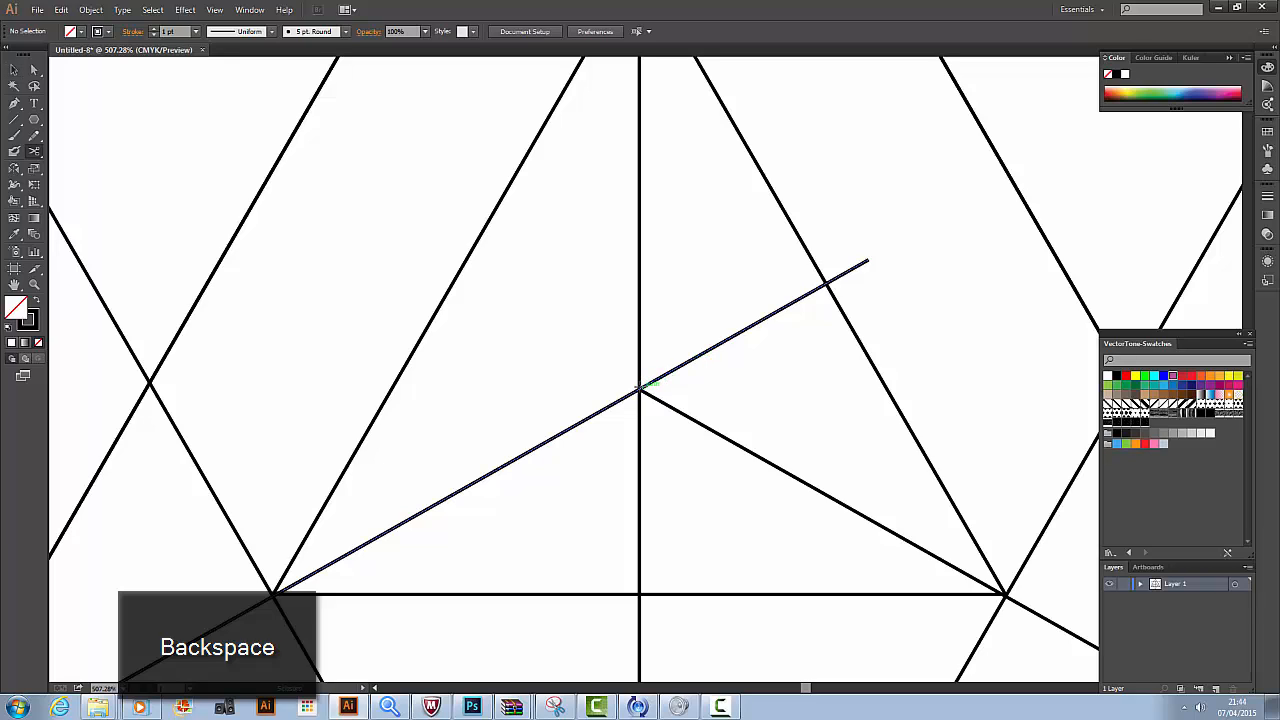
pyautogui.click(639, 390)
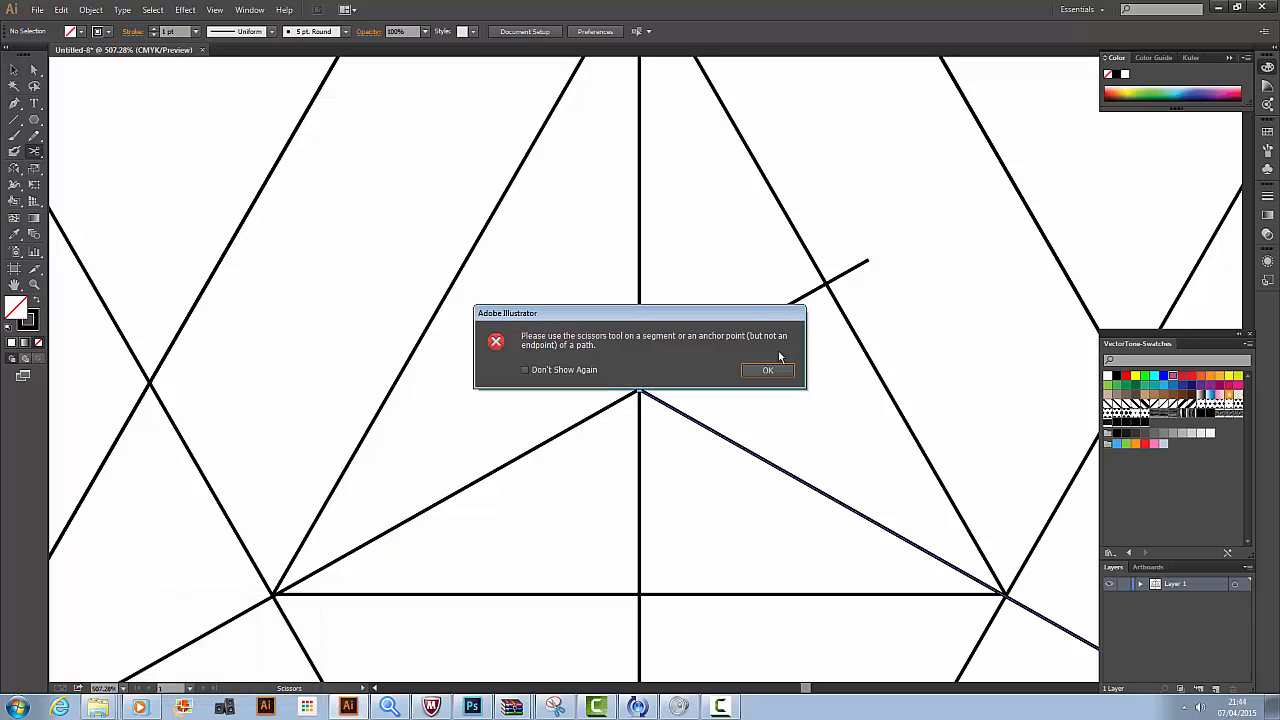
pyautogui.click(766, 371)
# Cut the original diagonal with Scissors at the central intersection and delete its upper-right piece.
pyautogui.press('v')
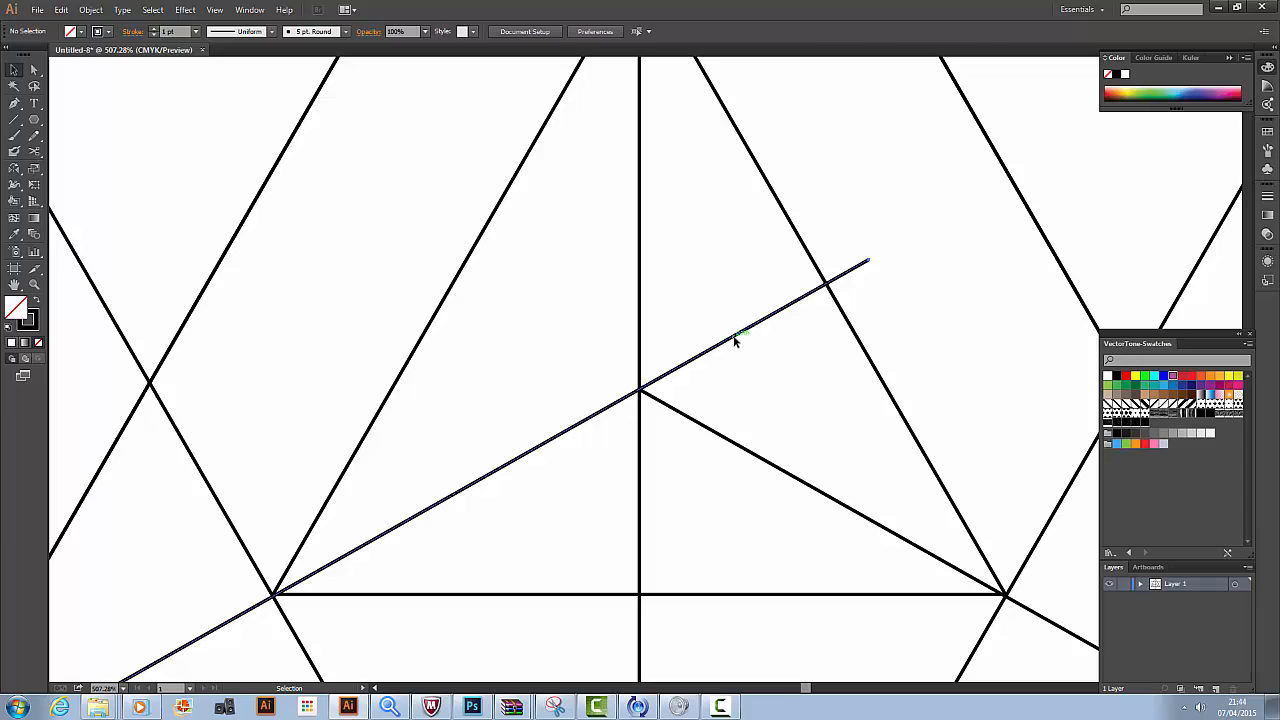
pyautogui.click(735, 340)
pyautogui.press('c')
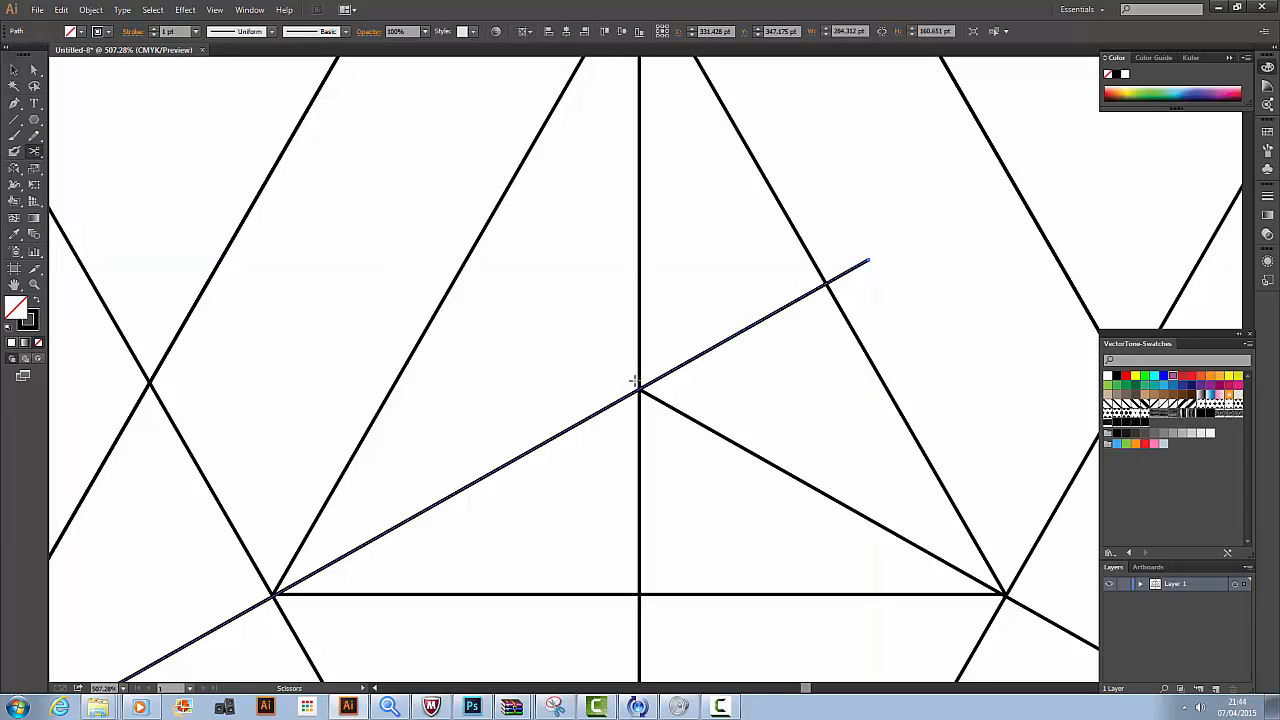
pyautogui.click(639, 389)
pyautogui.press('v')
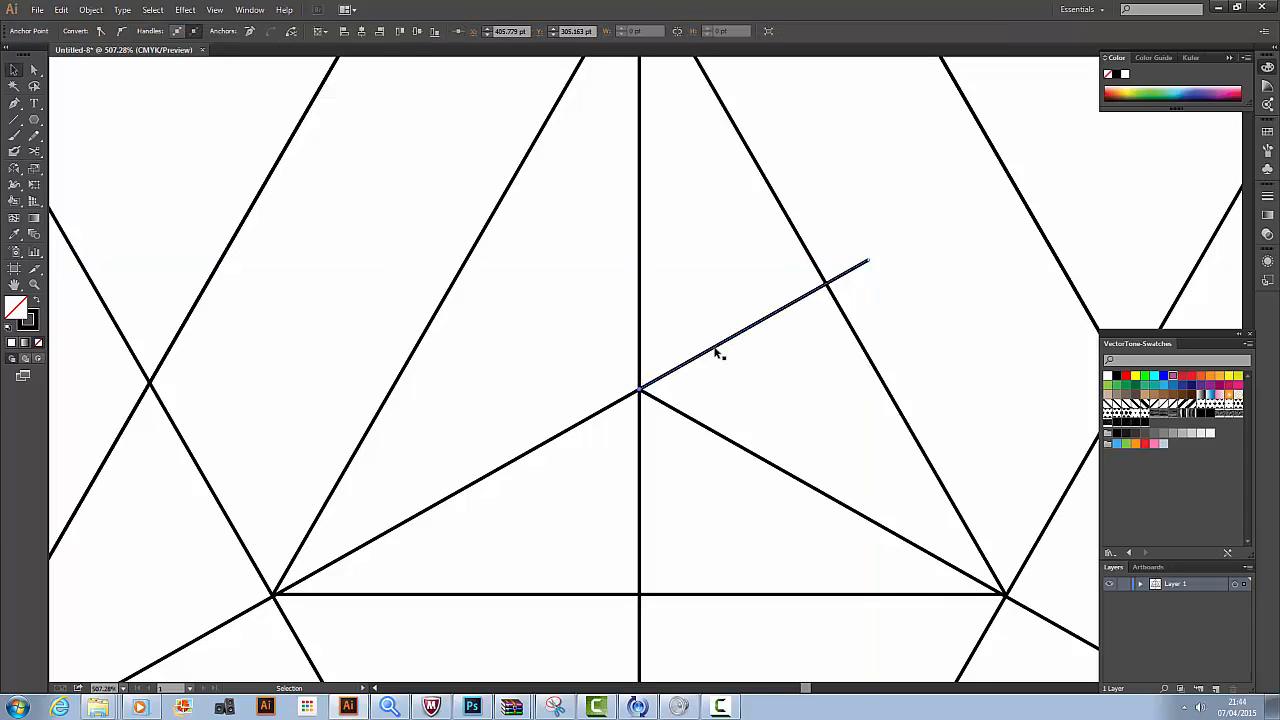
pyautogui.click(716, 352)
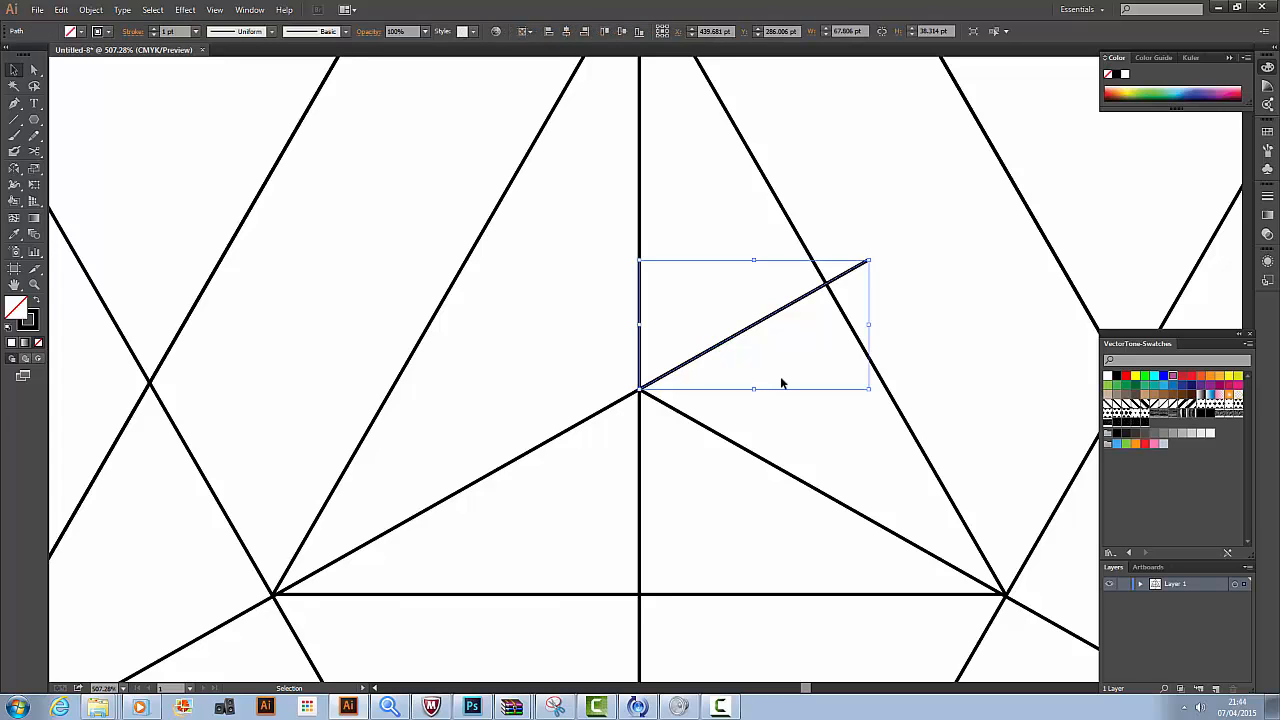
pyautogui.press('BackSpace')
pyautogui.hotkey('ctrl', '0')
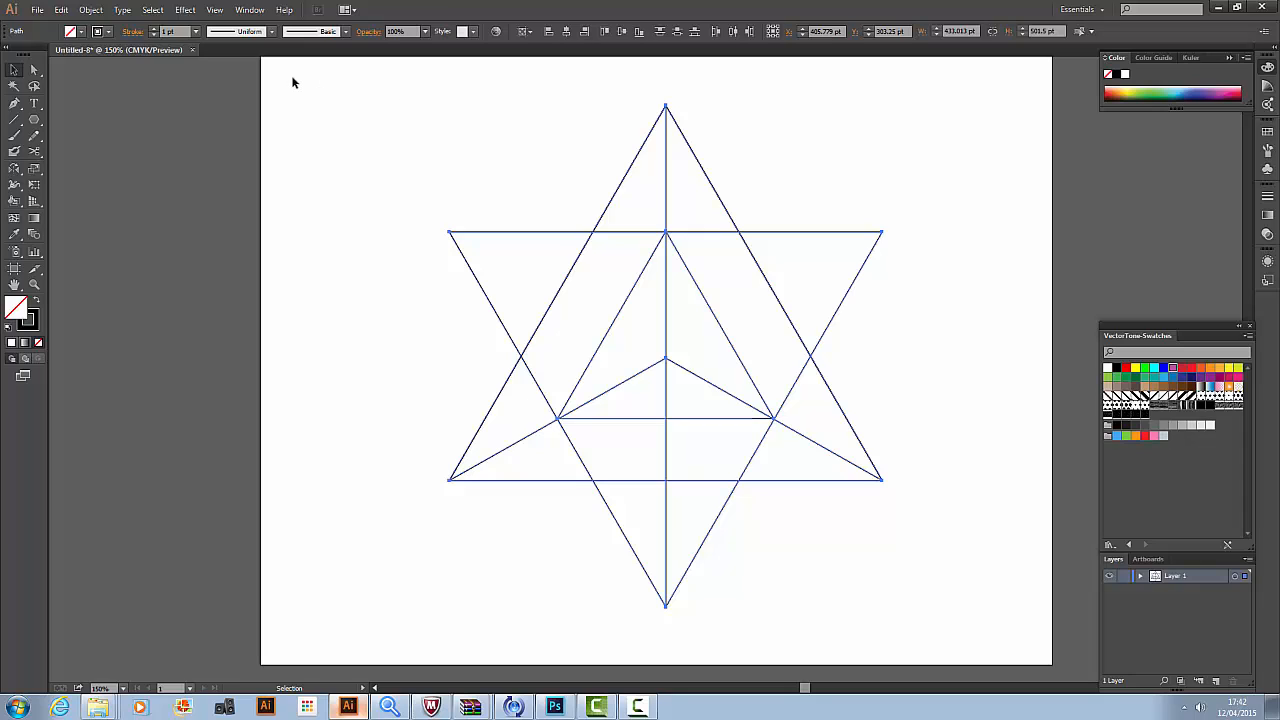
# Copy the complete star line design, deselect it, and switch to the ocean photo document in Photoshop.
pyautogui.moveTo(316, 84); pyautogui.dragTo(954, 628)
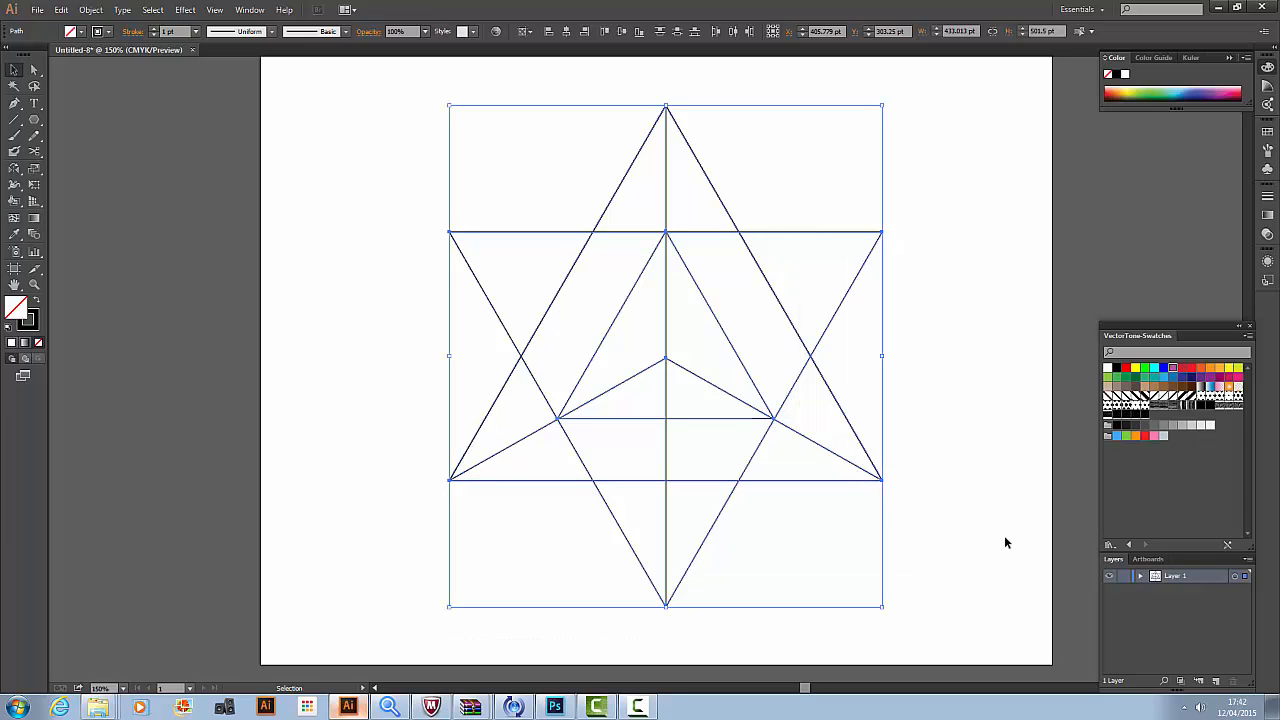
pyautogui.hotkey('ctrl', 'c')
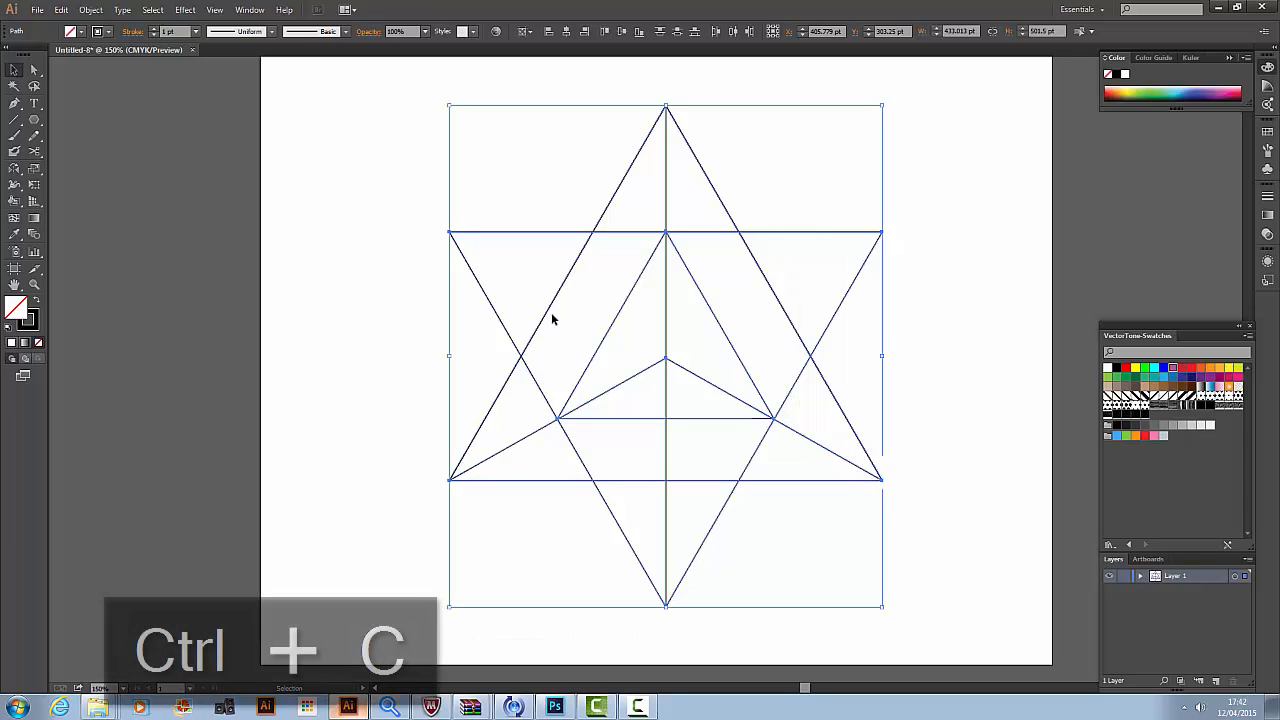
pyautogui.click(551, 312)
pyautogui.click(66, 10)
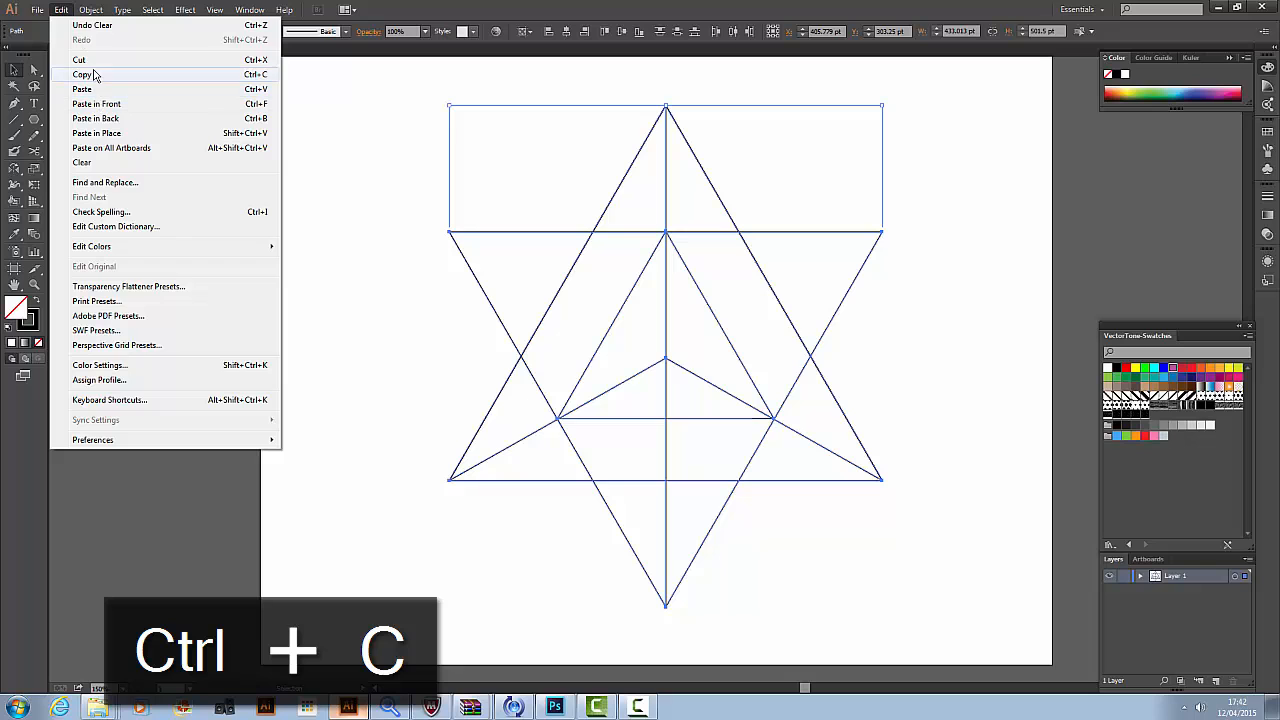
pyautogui.click(392, 148)
pyautogui.click(392, 148)
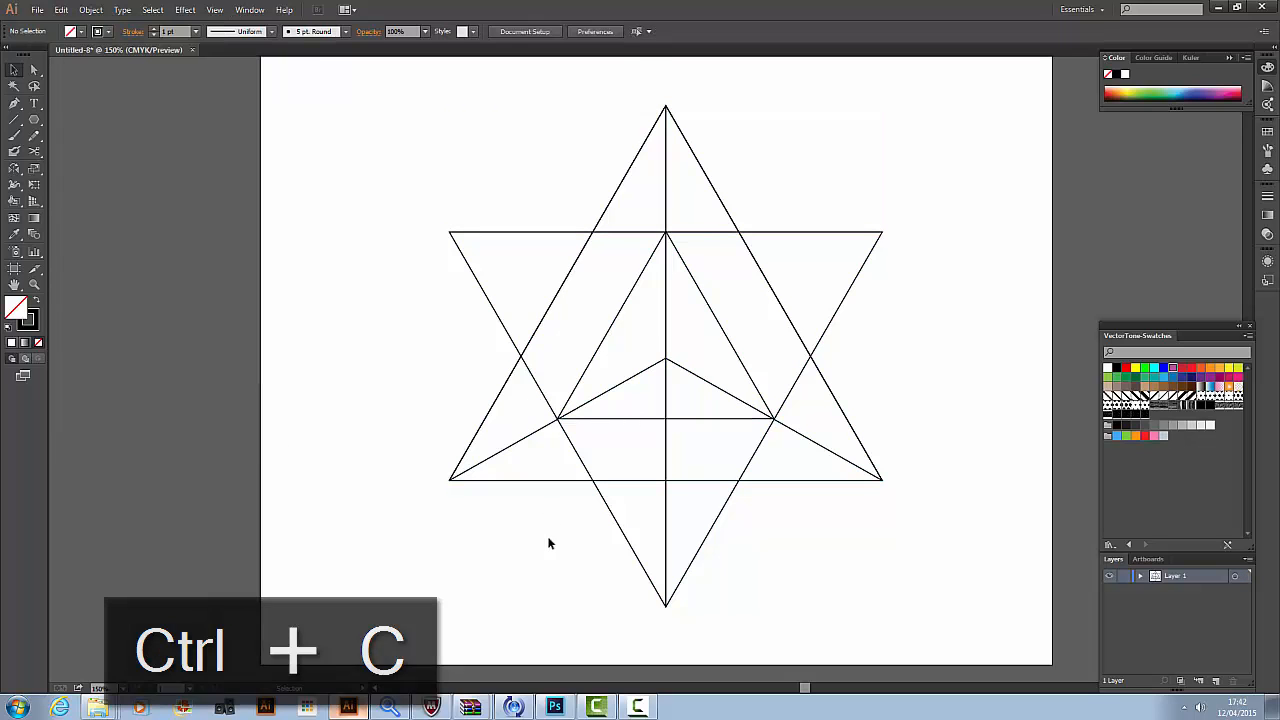
pyautogui.click(555, 706)
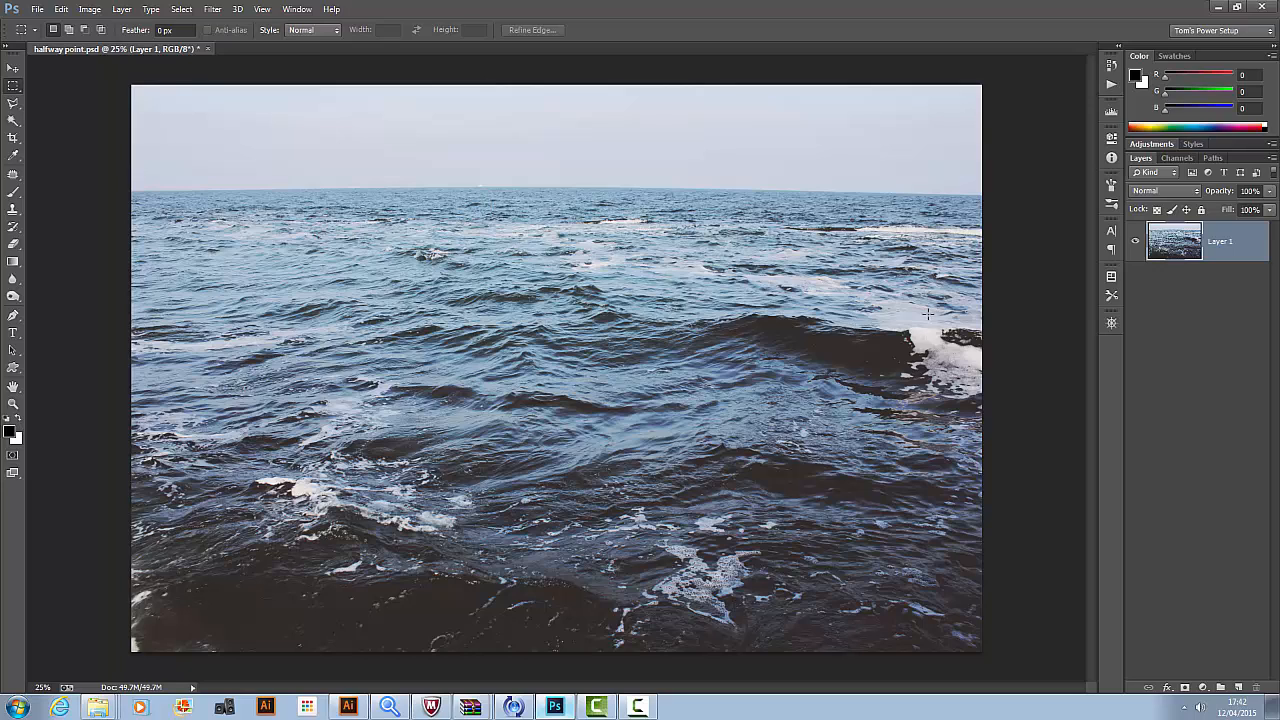
# Convert the ocean photo's Layer 1 to a Smart Object.
pyautogui.rightClick(1188, 246)
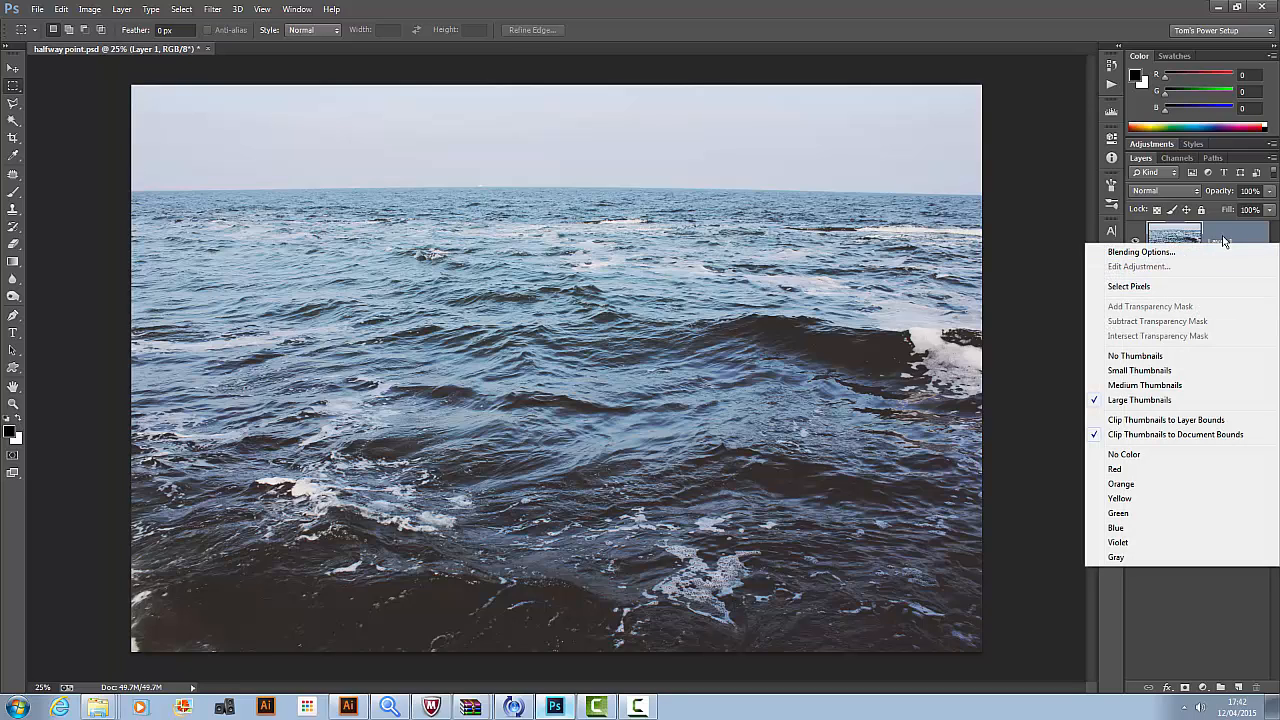
pyautogui.click(1223, 241)
pyautogui.rightClick(1224, 242)
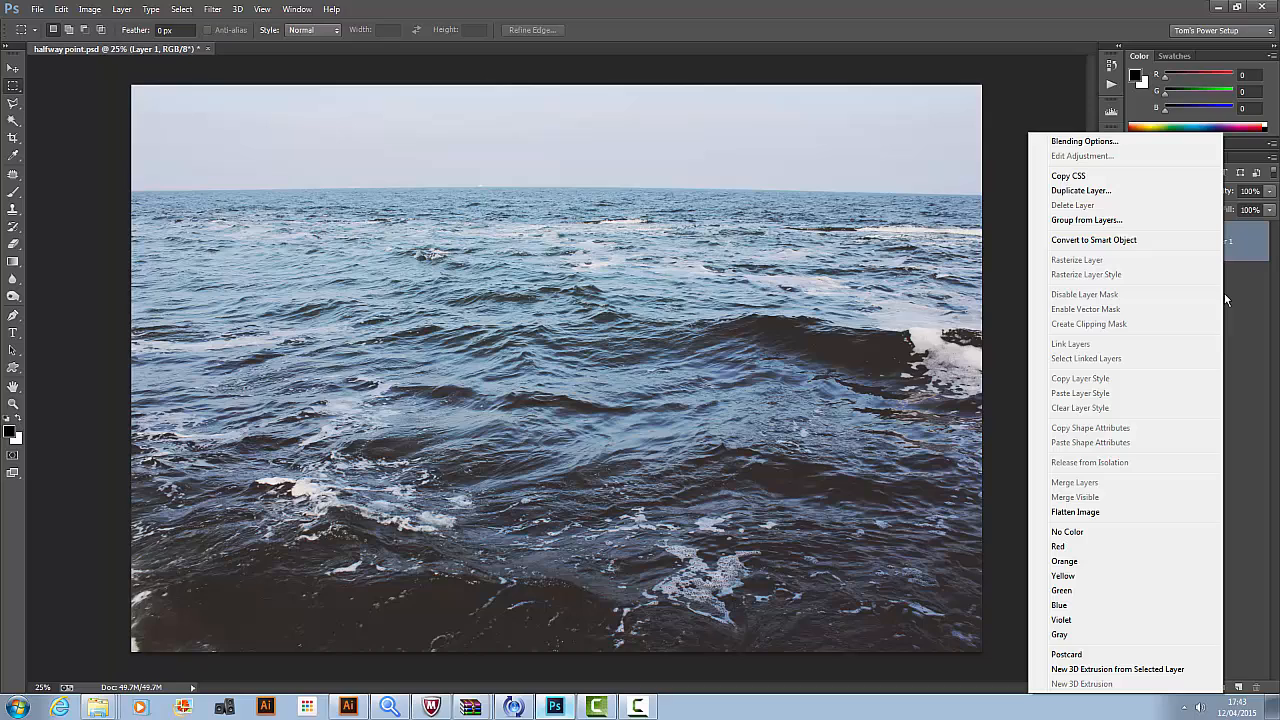
pyautogui.click(1175, 242)
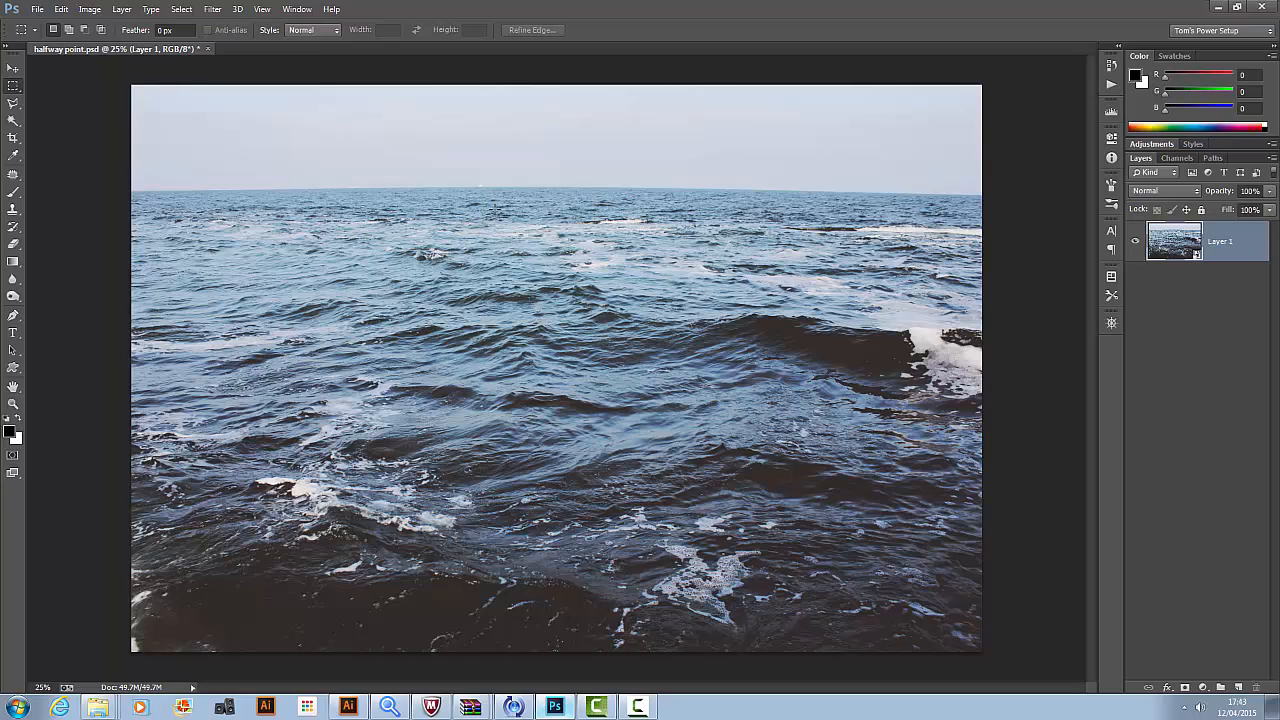
pyautogui.rightClick(1252, 248)
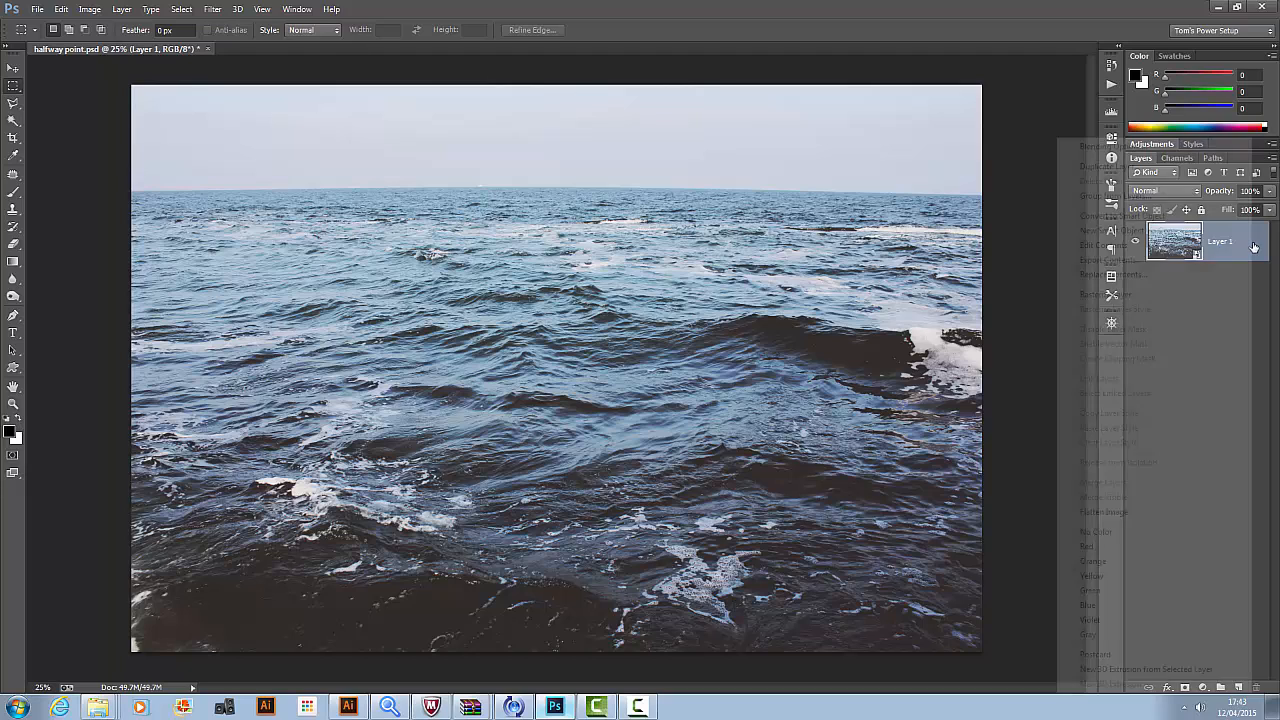
pyautogui.click(1209, 220)
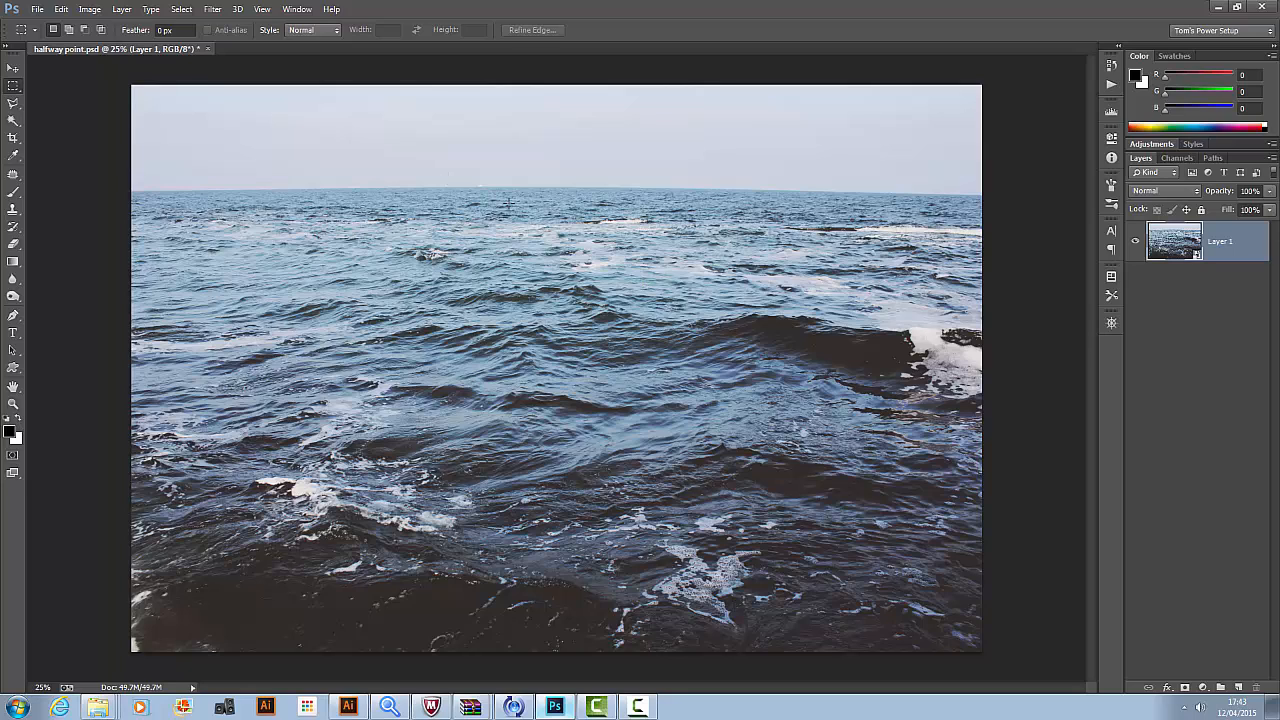
# Paste the star design as a Smart Object and scale it to about 609% so it nearly fills the photo's height.
pyautogui.hotkey('ctrl', 'v')
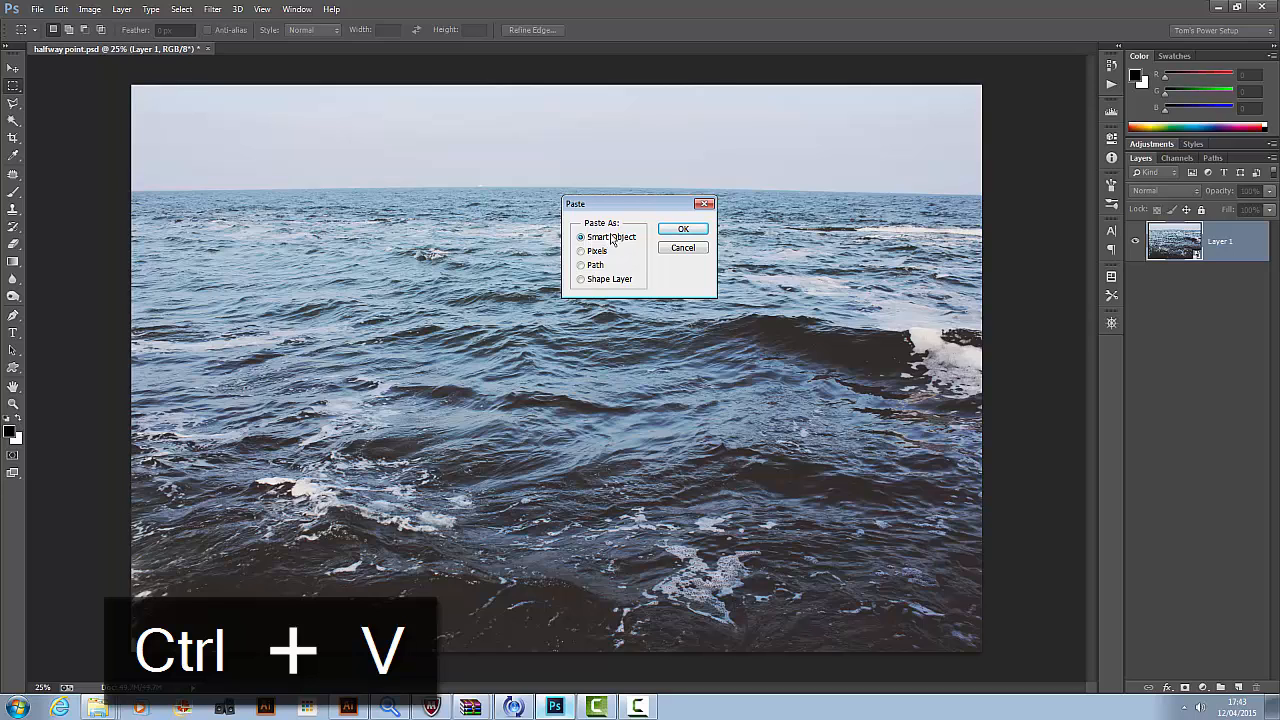
pyautogui.click(684, 231)
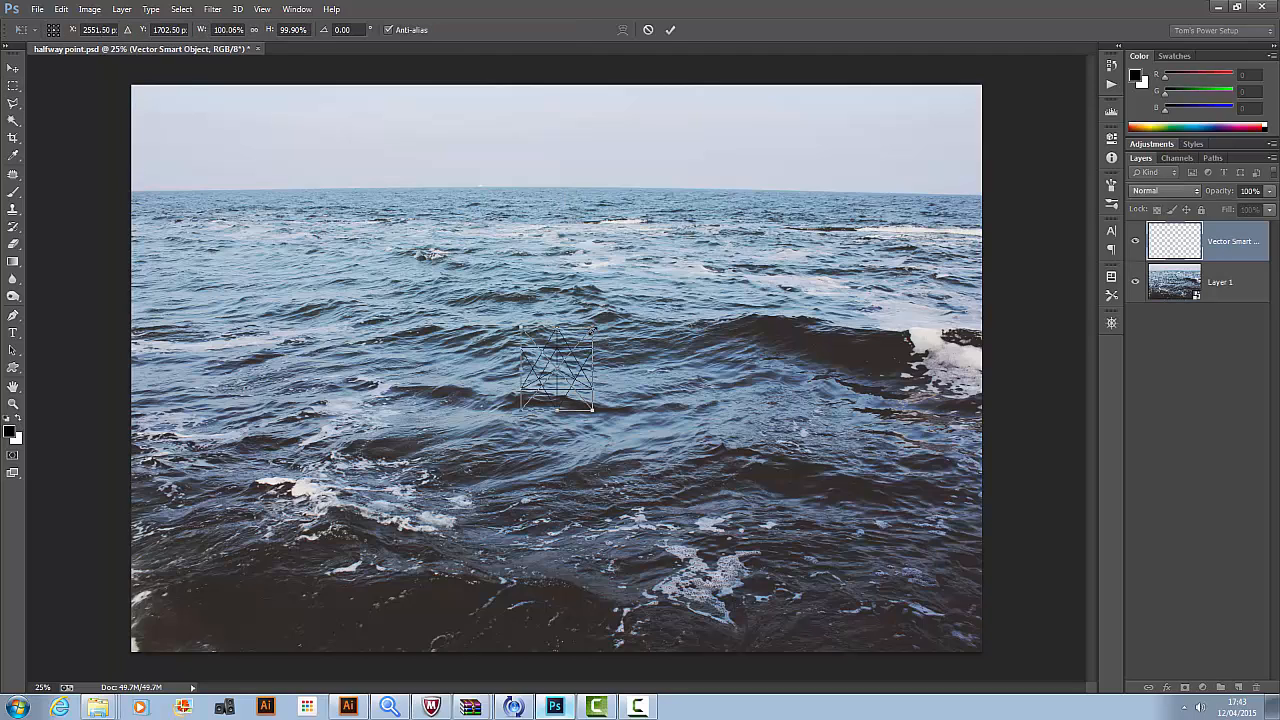
pyautogui.moveTo(592, 328); pyautogui.dragTo(781, 131)
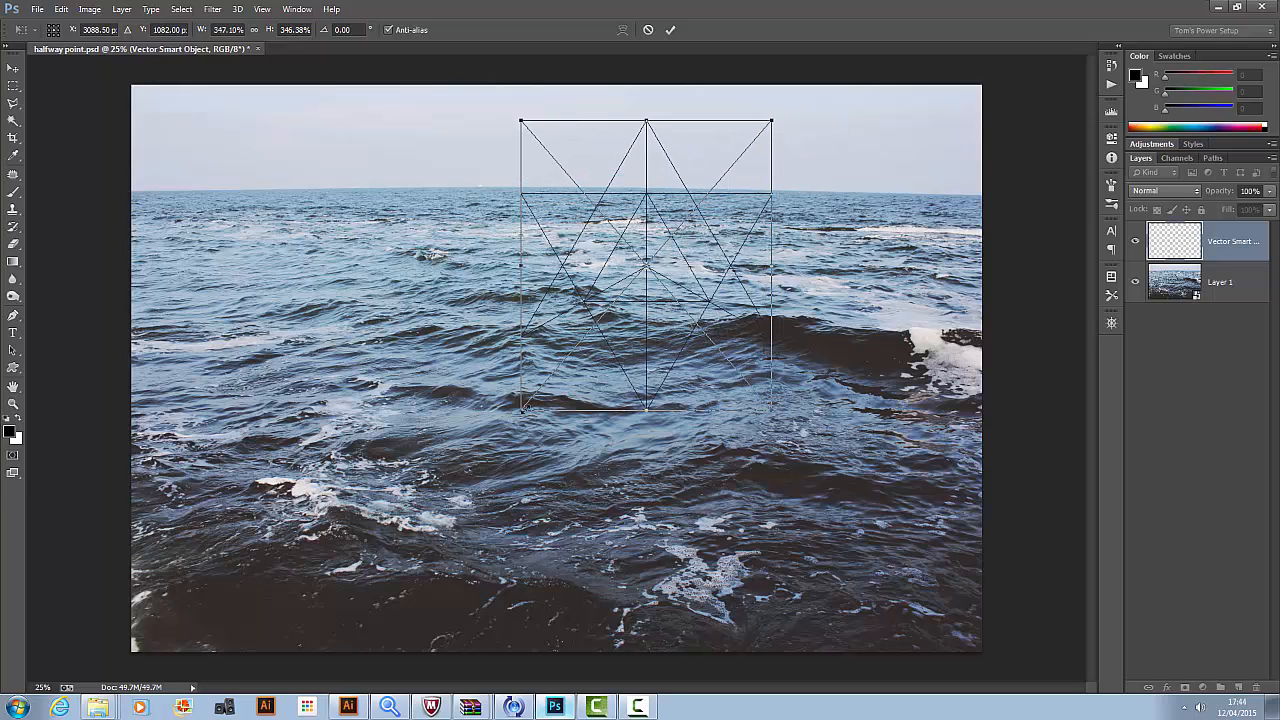
pyautogui.moveTo(521, 409); pyautogui.dragTo(330, 630)
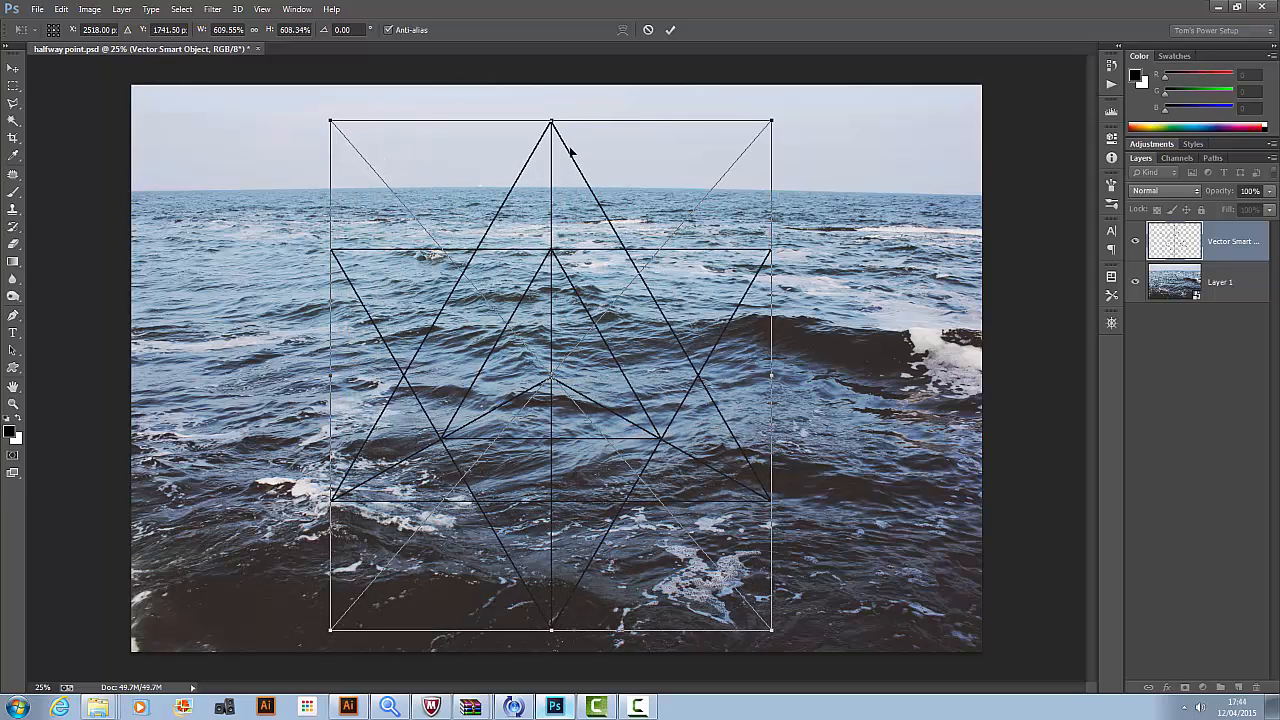
pyautogui.press('Return')
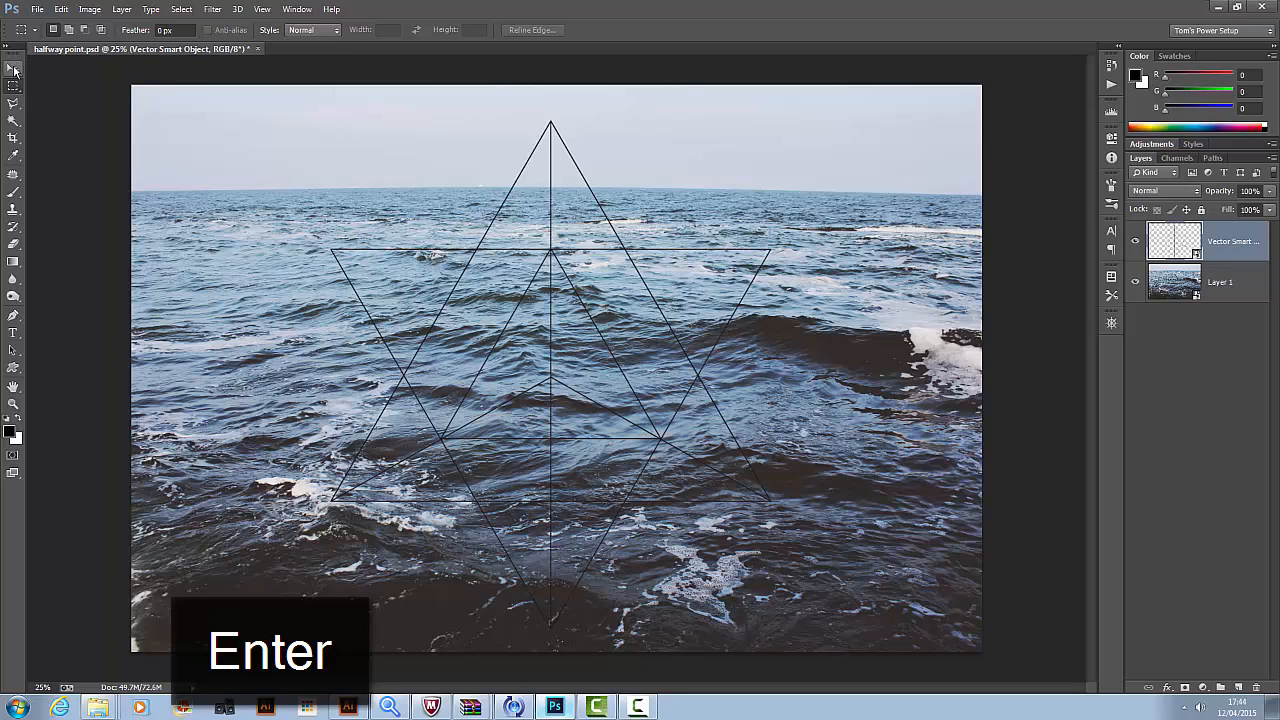
# Add a white (#ffffff) Color Overlay at 100% opacity to the pasted star layer.
pyautogui.click(117, 12)
pyautogui.moveTo(160, 94)
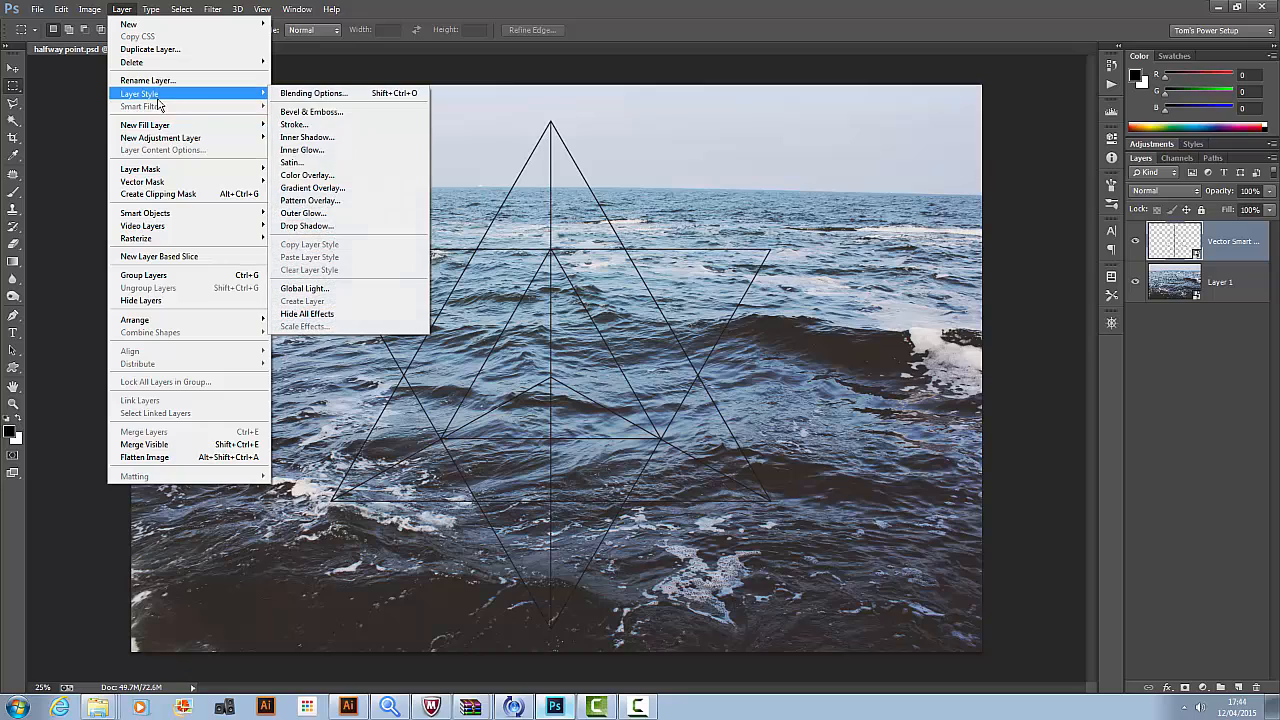
pyautogui.click(350, 177)
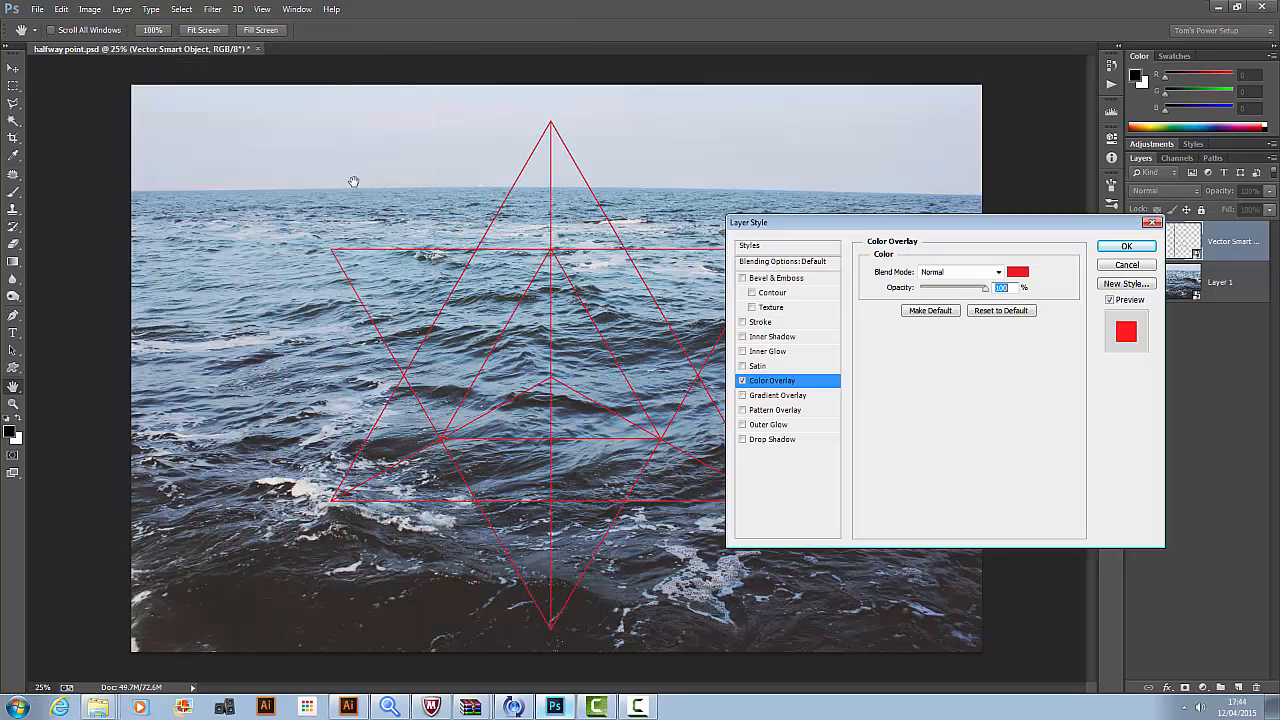
pyautogui.click(1017, 271)
pyautogui.moveTo(822, 93); pyautogui.dragTo(761, 63)
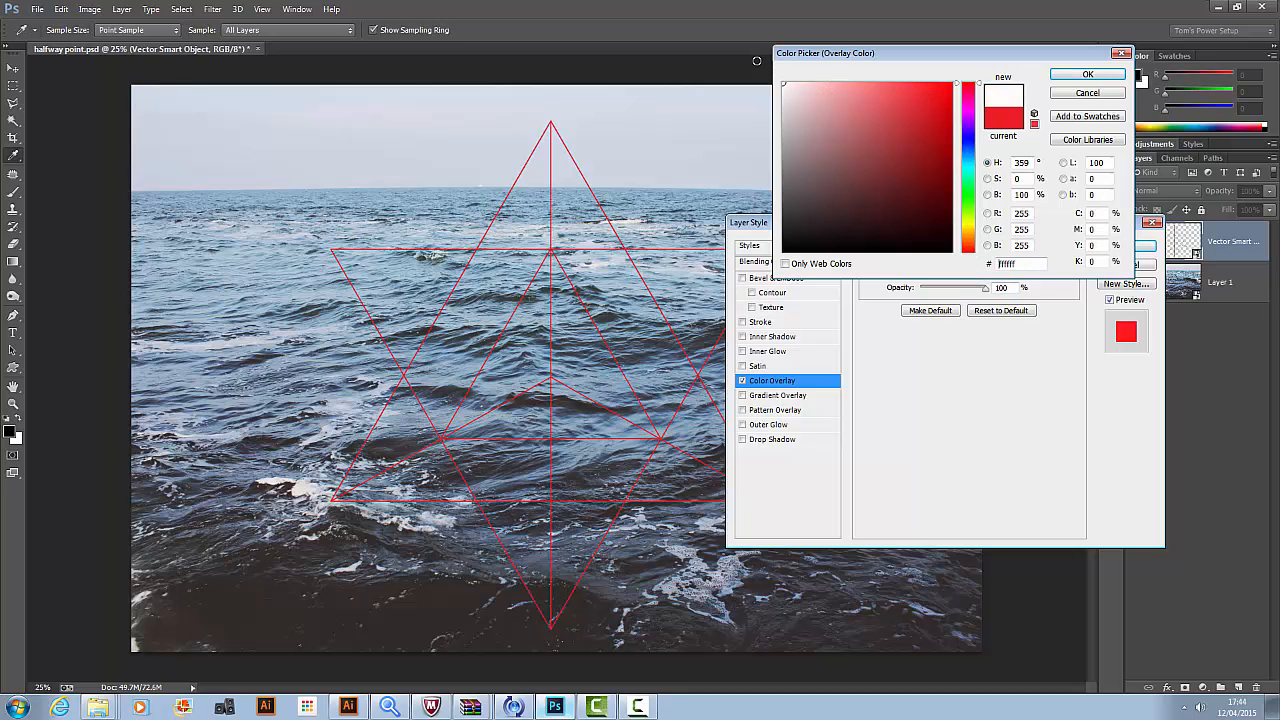
pyautogui.click(1064, 76)
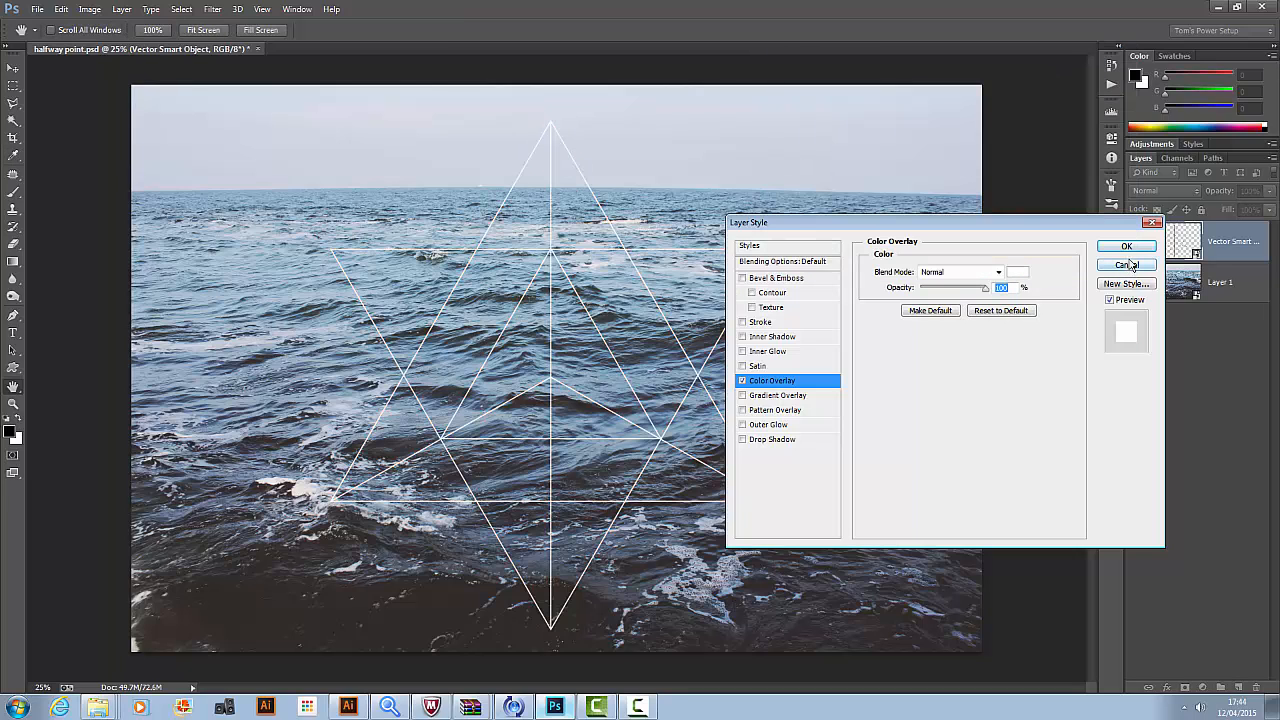
pyautogui.click(1127, 247)
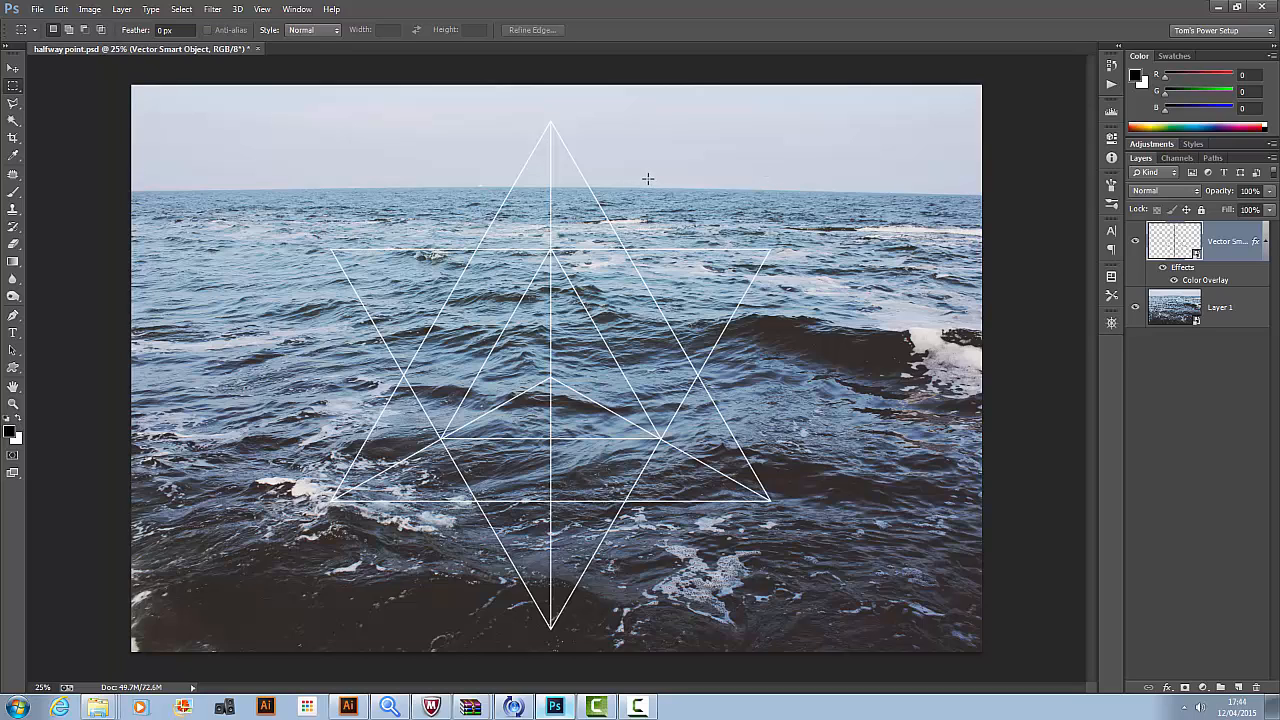
# Align the star design horizontally and vertically to the centre of the whole canvas, leaving nothing selected.
pyautogui.hotkey('ctrl', 'a')
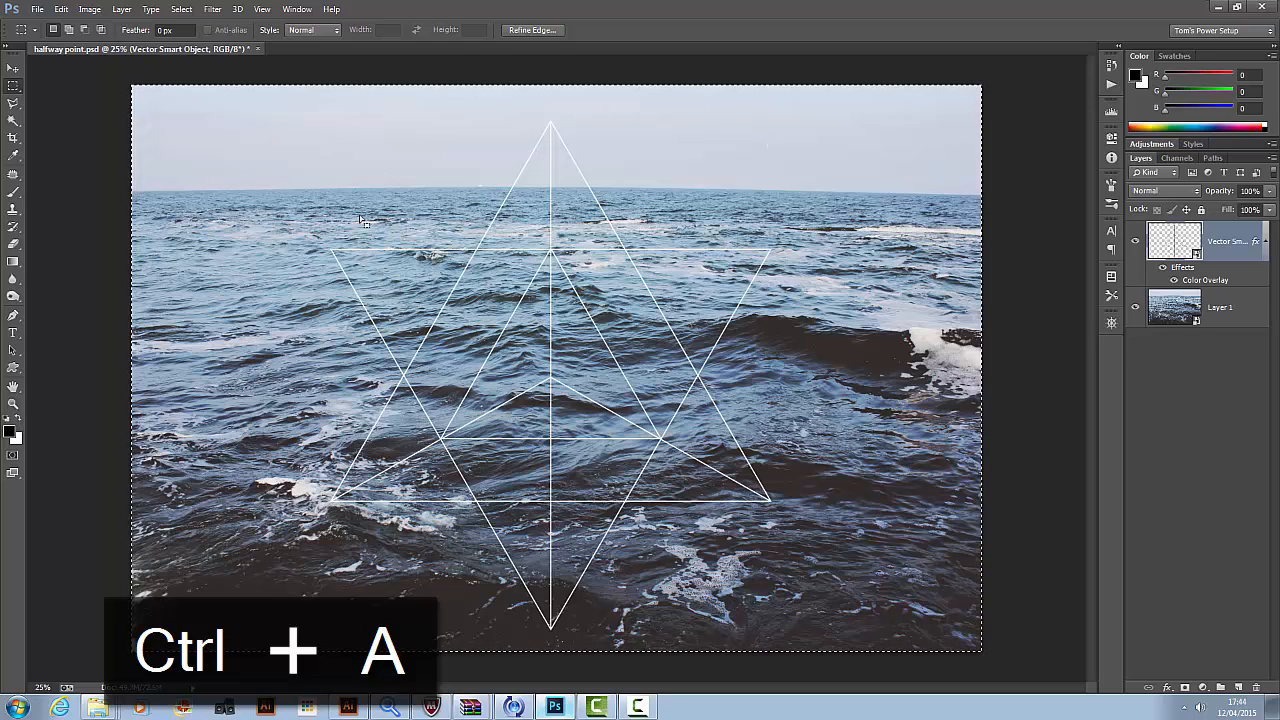
pyautogui.click(13, 69)
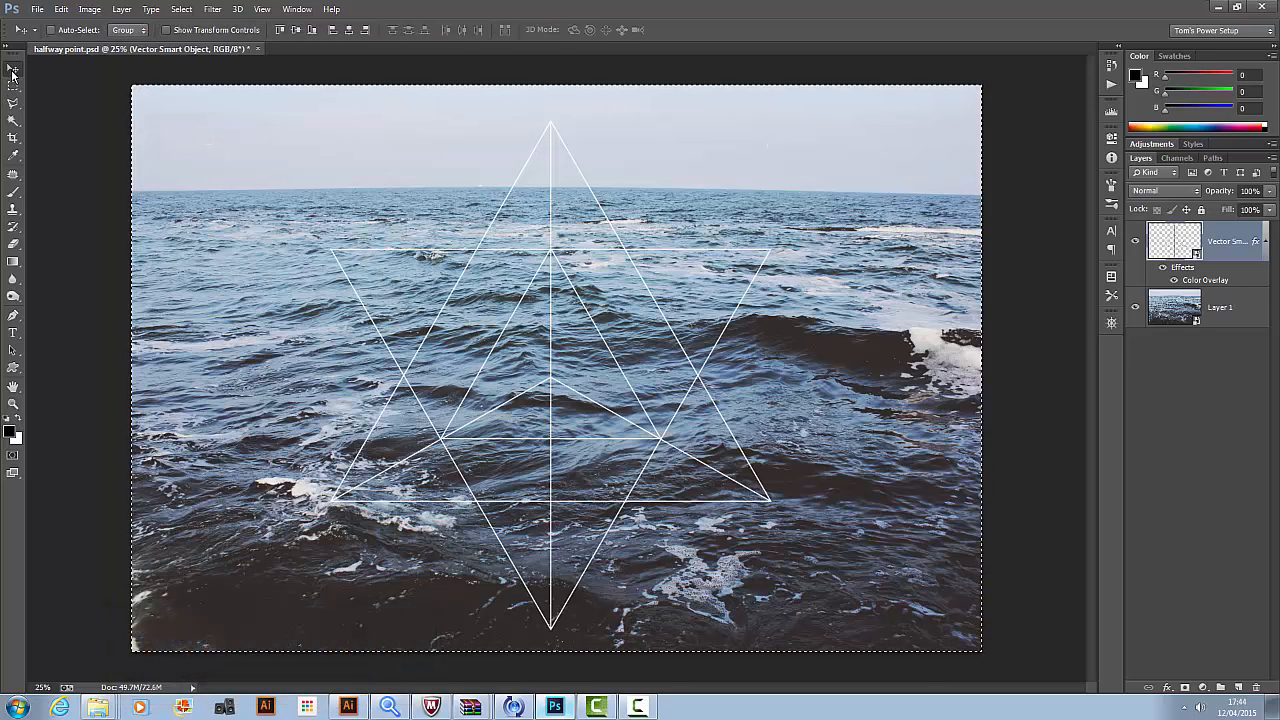
pyautogui.click(349, 31)
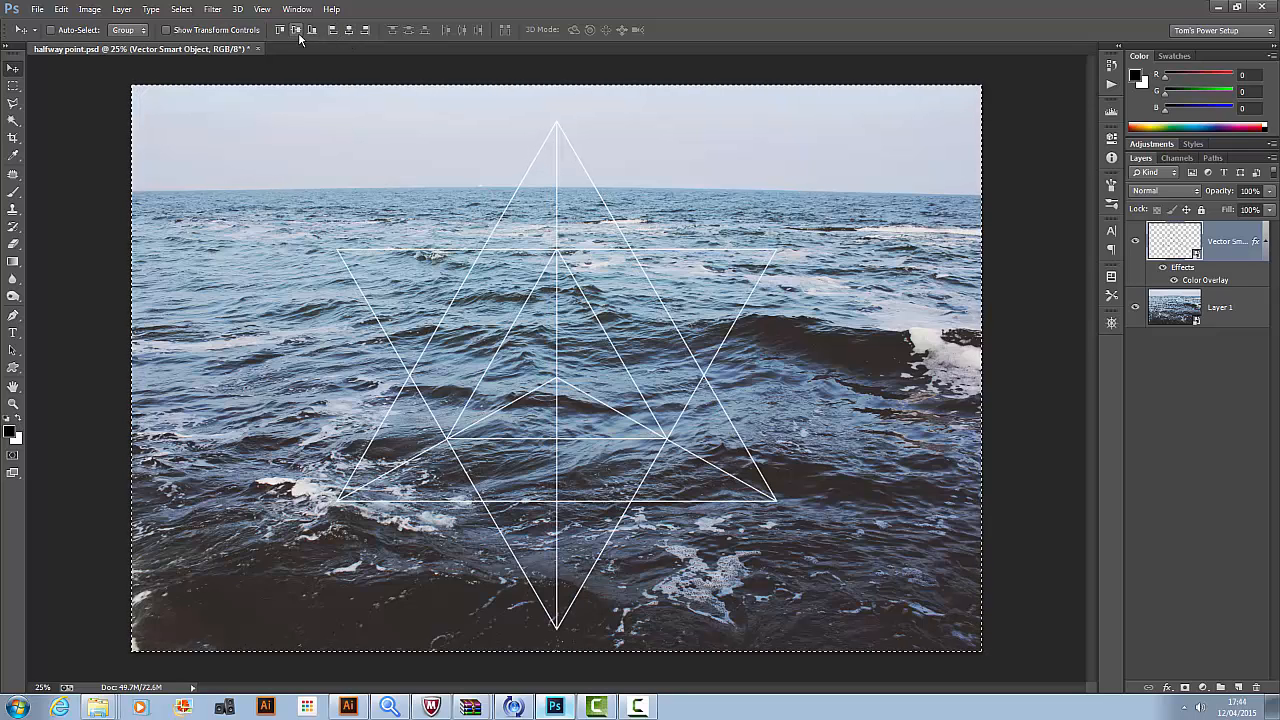
pyautogui.click(298, 35)
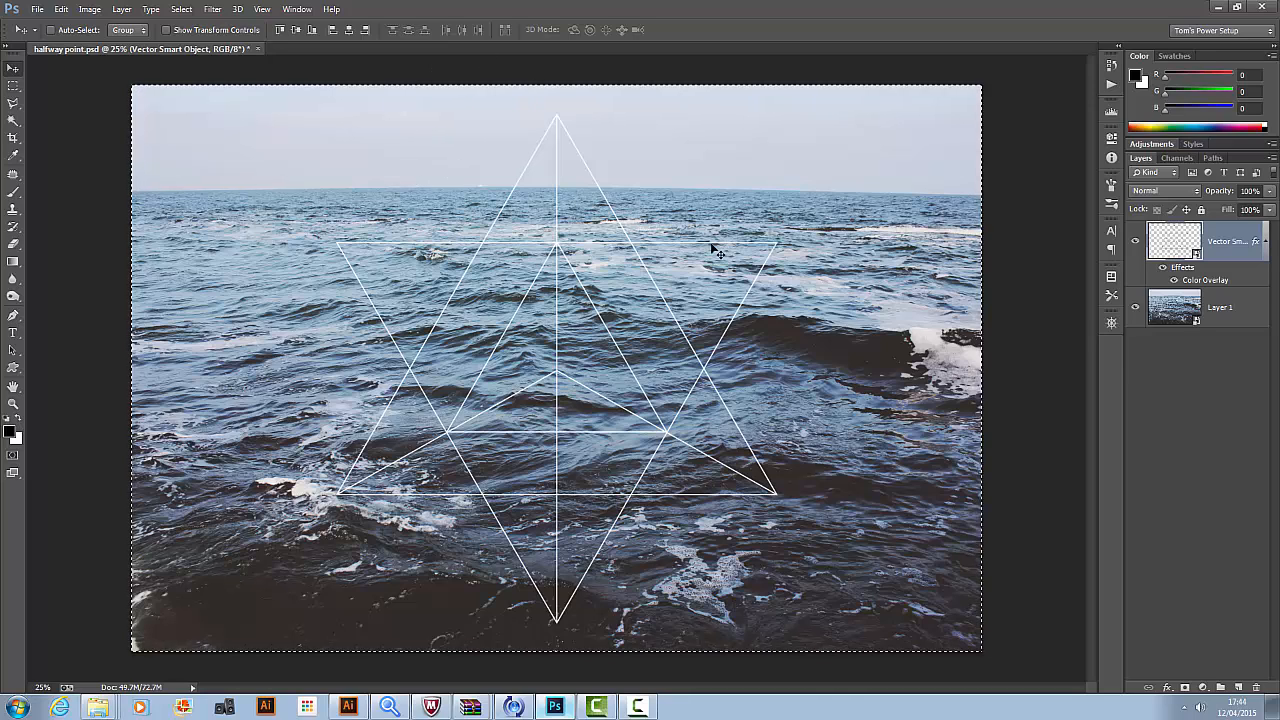
pyautogui.hotkey('ctrl', 'd')
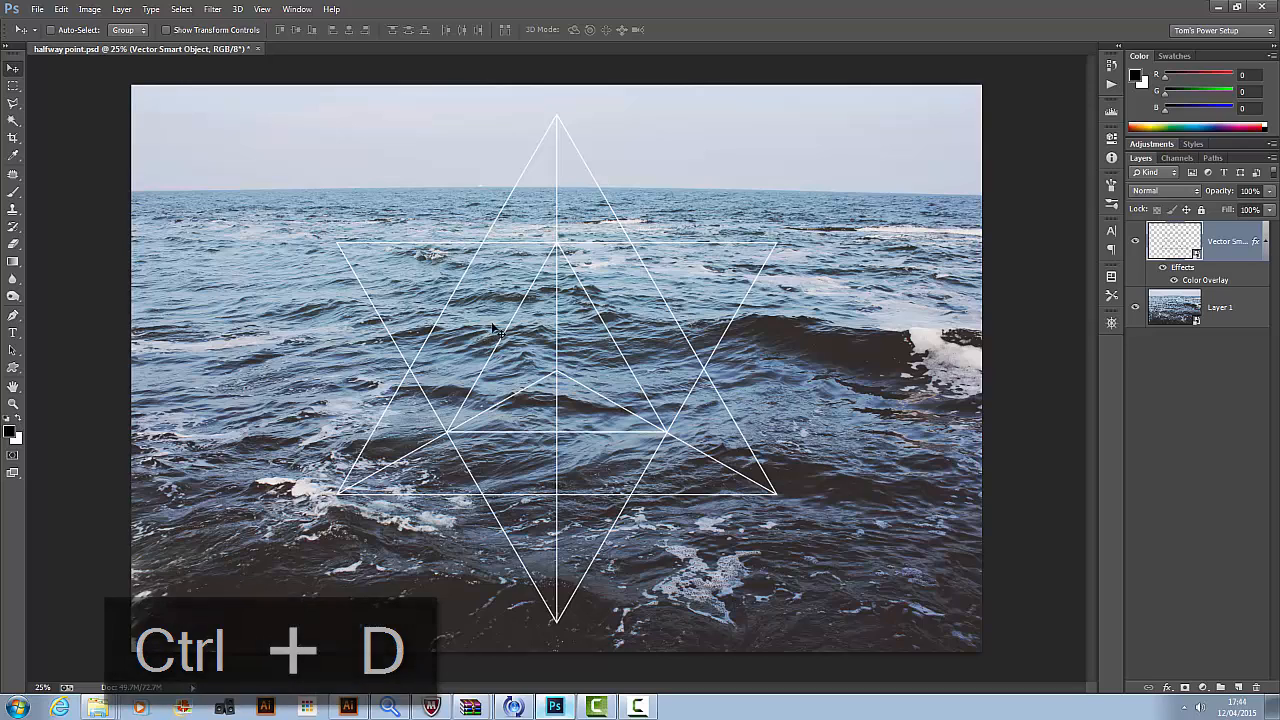
# Rename the star's vector layer "guide shape".
pyautogui.doubleClick(1237, 241)
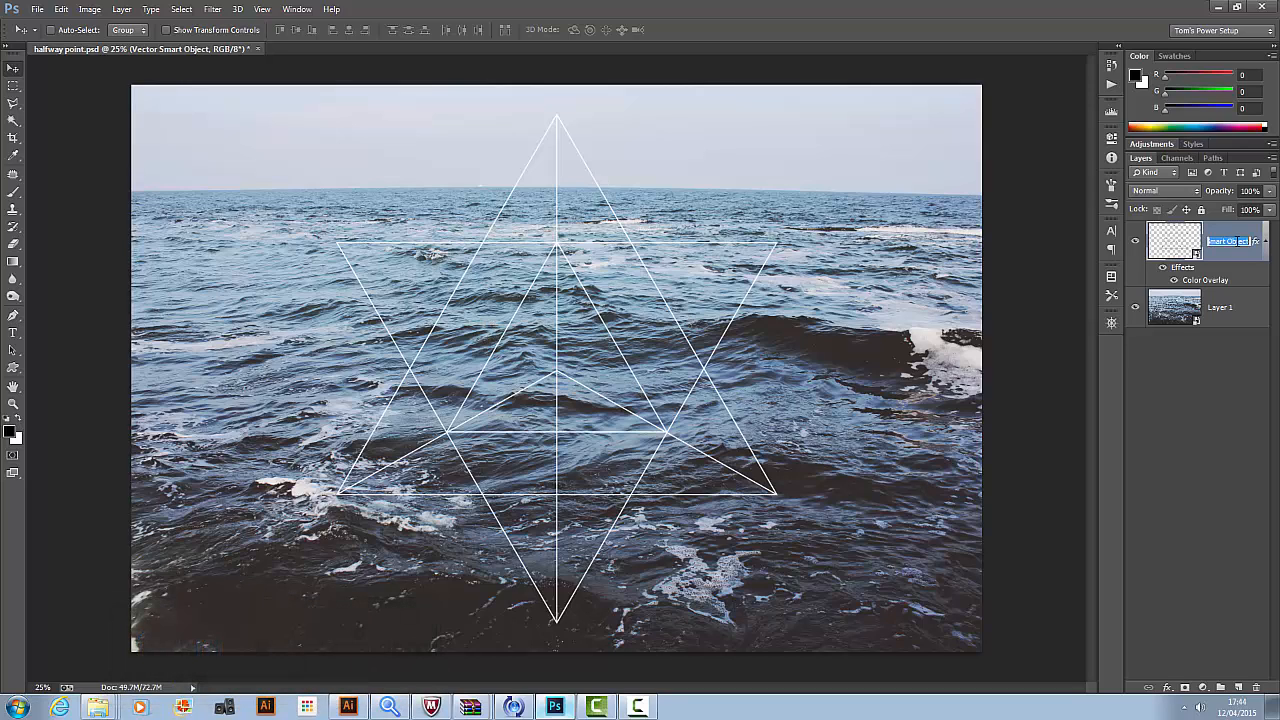
pyautogui.write('guide shape')
pyautogui.press('Return')
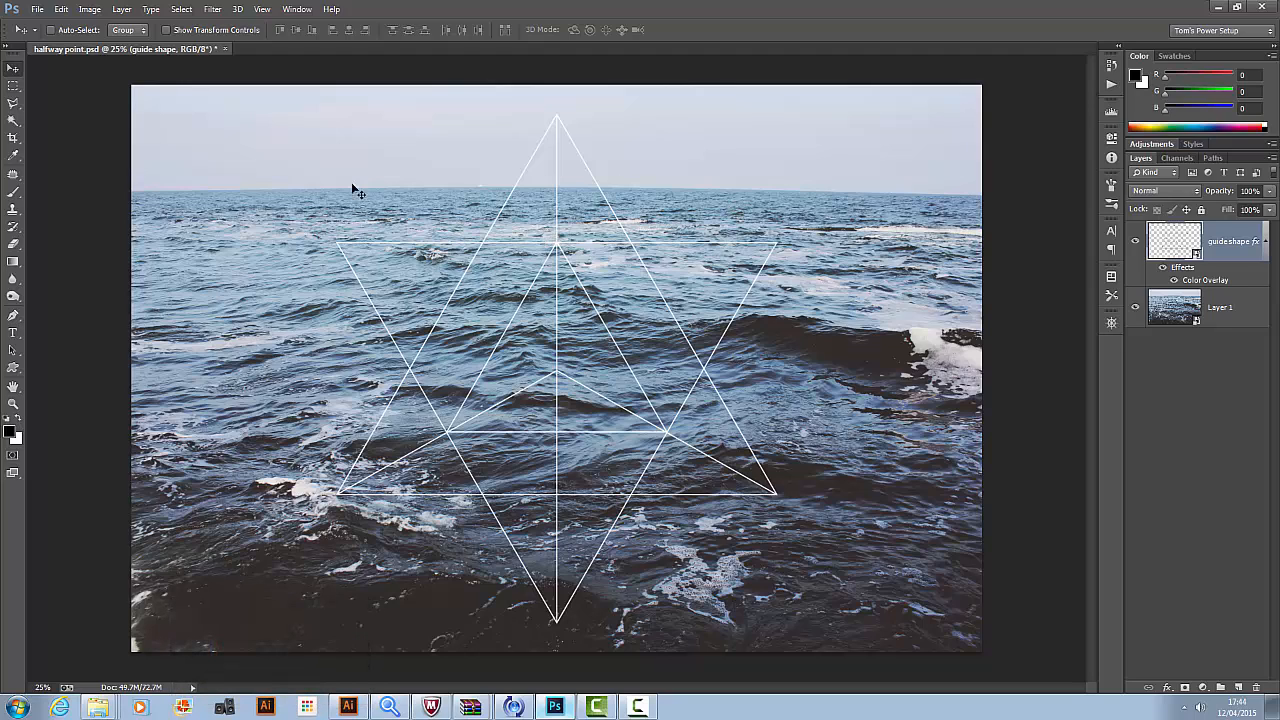
# Select the star's upper-left point on the guide shape with the Magic Wand and mask a duplicate of the photo layer to it.
pyautogui.click(14, 120)
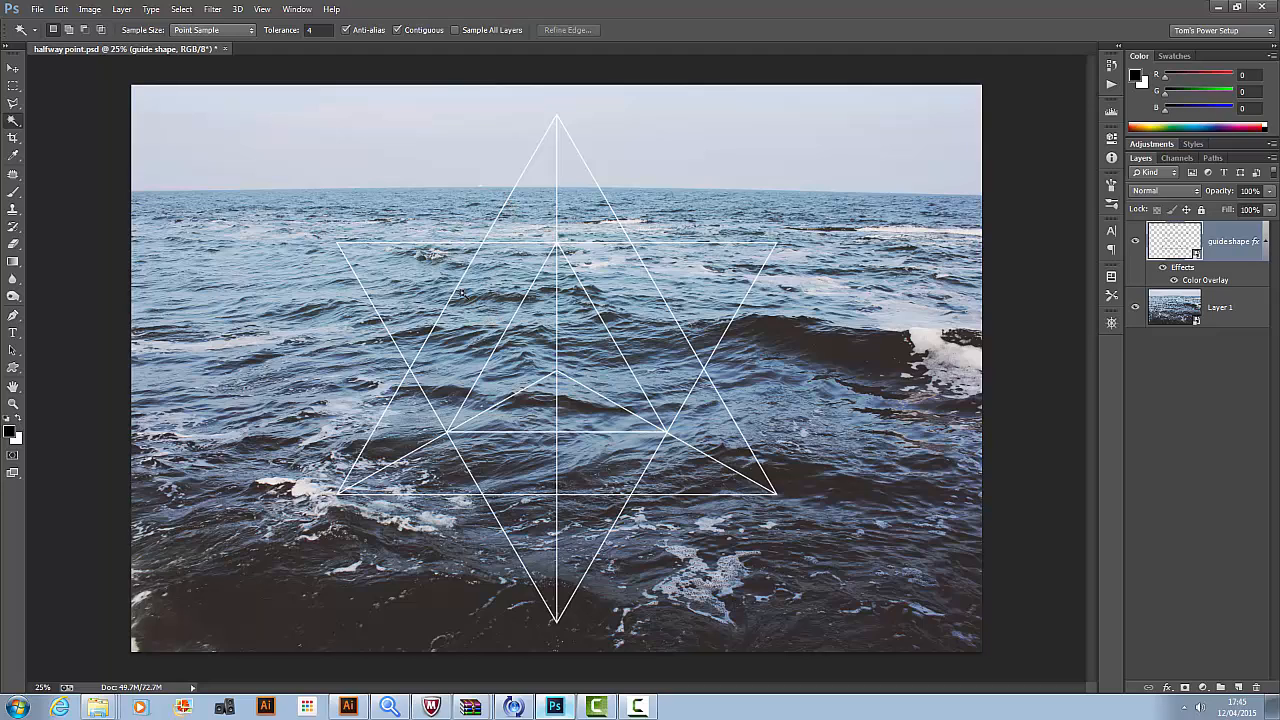
pyautogui.click(420, 287)
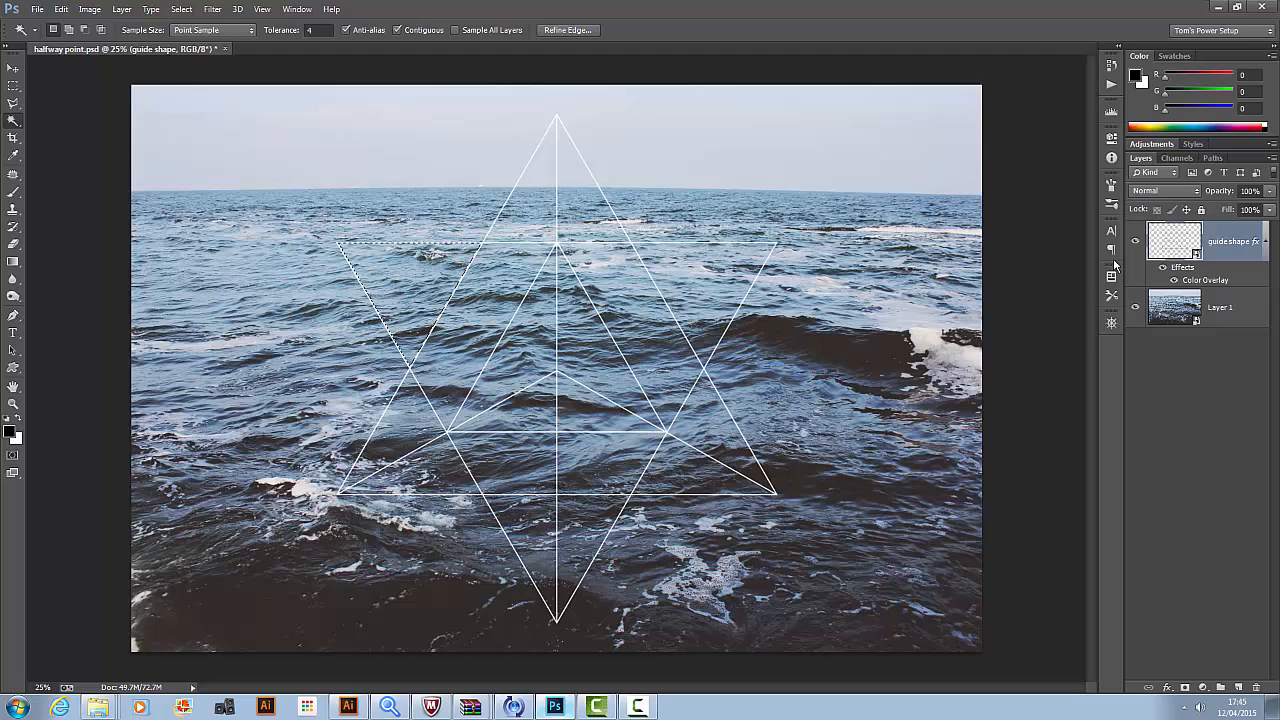
pyautogui.click(1226, 307)
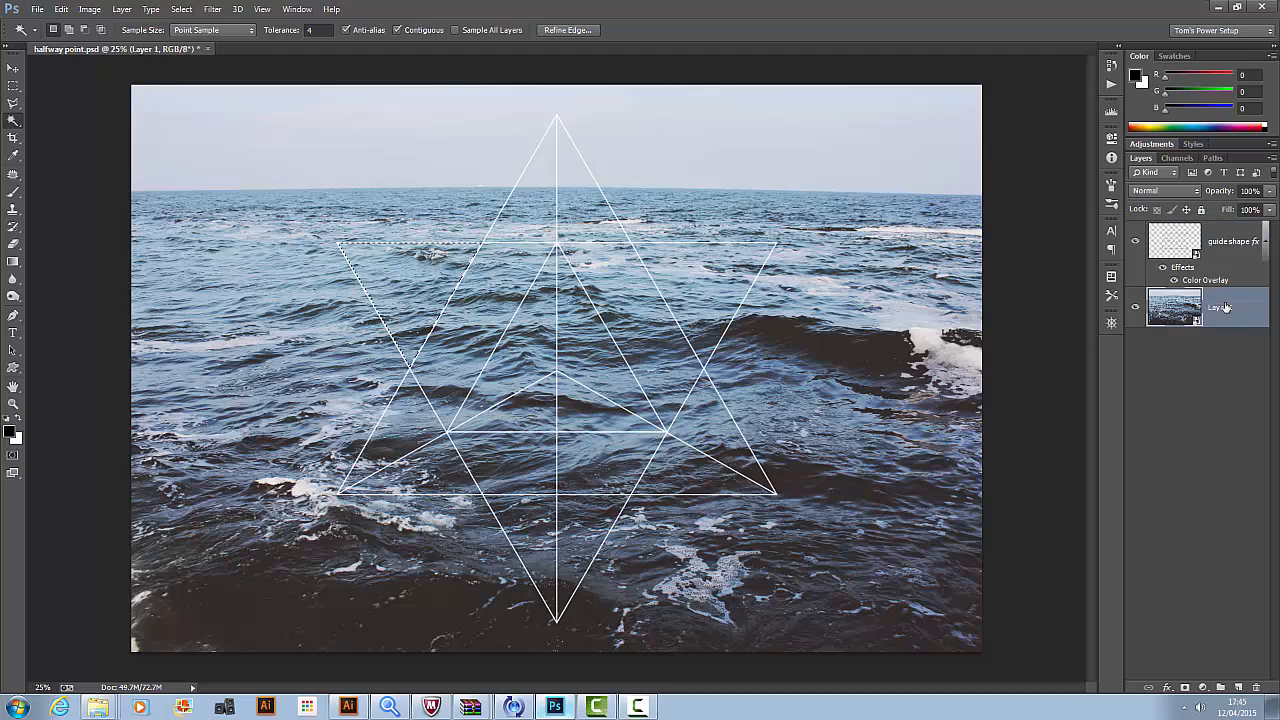
pyautogui.moveTo(1227, 308); pyautogui.dragTo(1227, 289)
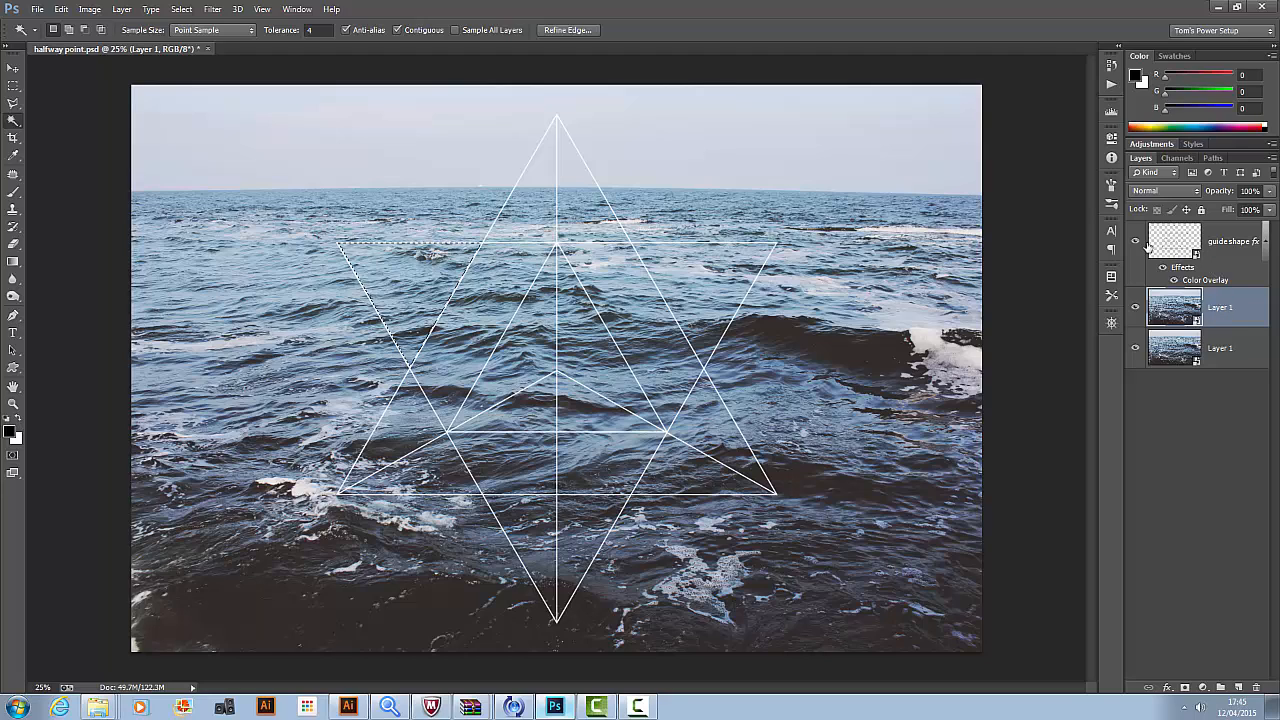
pyautogui.click(1184, 689)
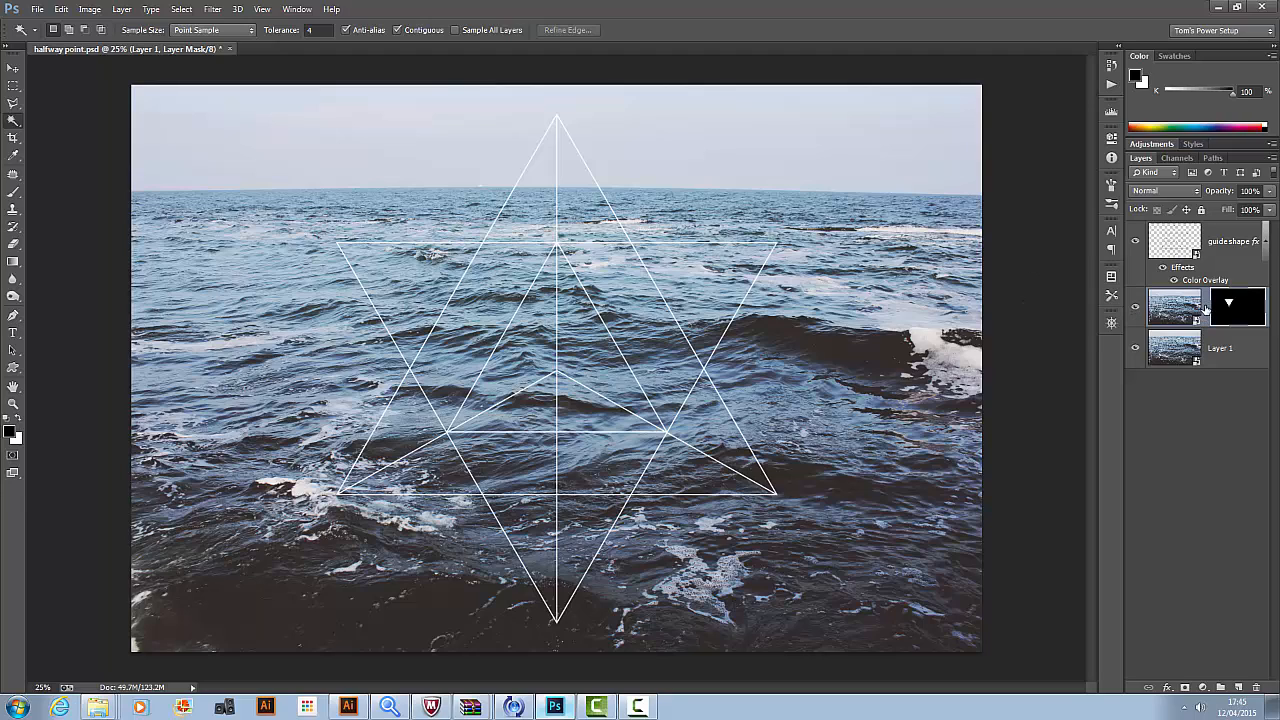
# Unlink the new layer's mask, move only the photo up and slightly left so darker waves fill the upper-left point, and relink the mask.
pyautogui.press('v')
pyautogui.click(1150, 308)
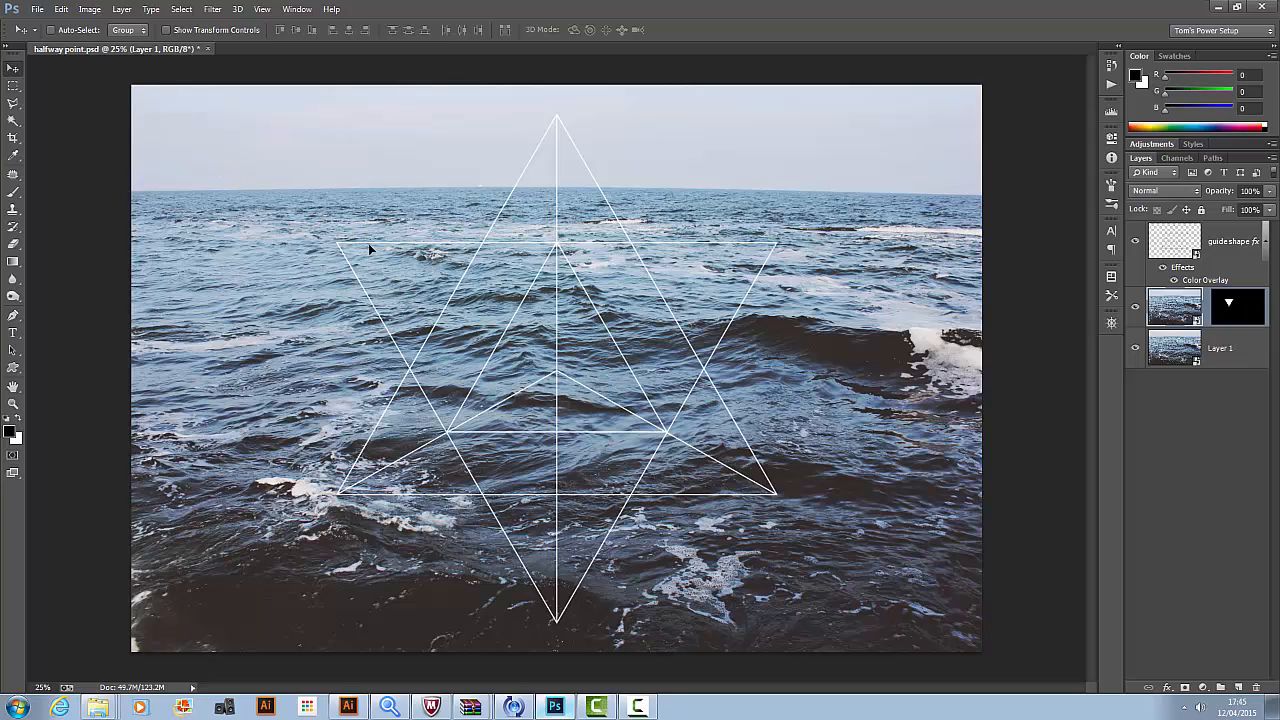
pyautogui.moveTo(434, 271); pyautogui.dragTo(391, 129)
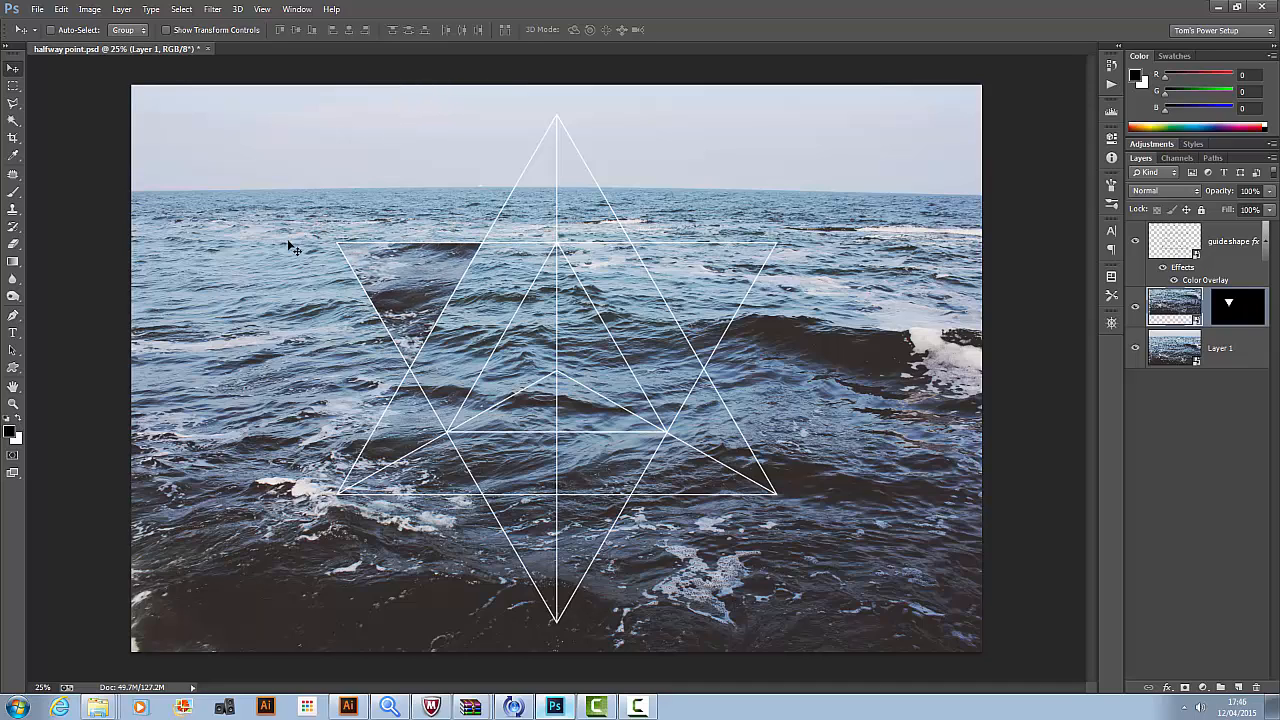
pyautogui.moveTo(383, 275)
pyautogui.mouseDown()
pyautogui.moveTo(376, 240)
pyautogui.moveTo(375, 262)
pyautogui.mouseUp()
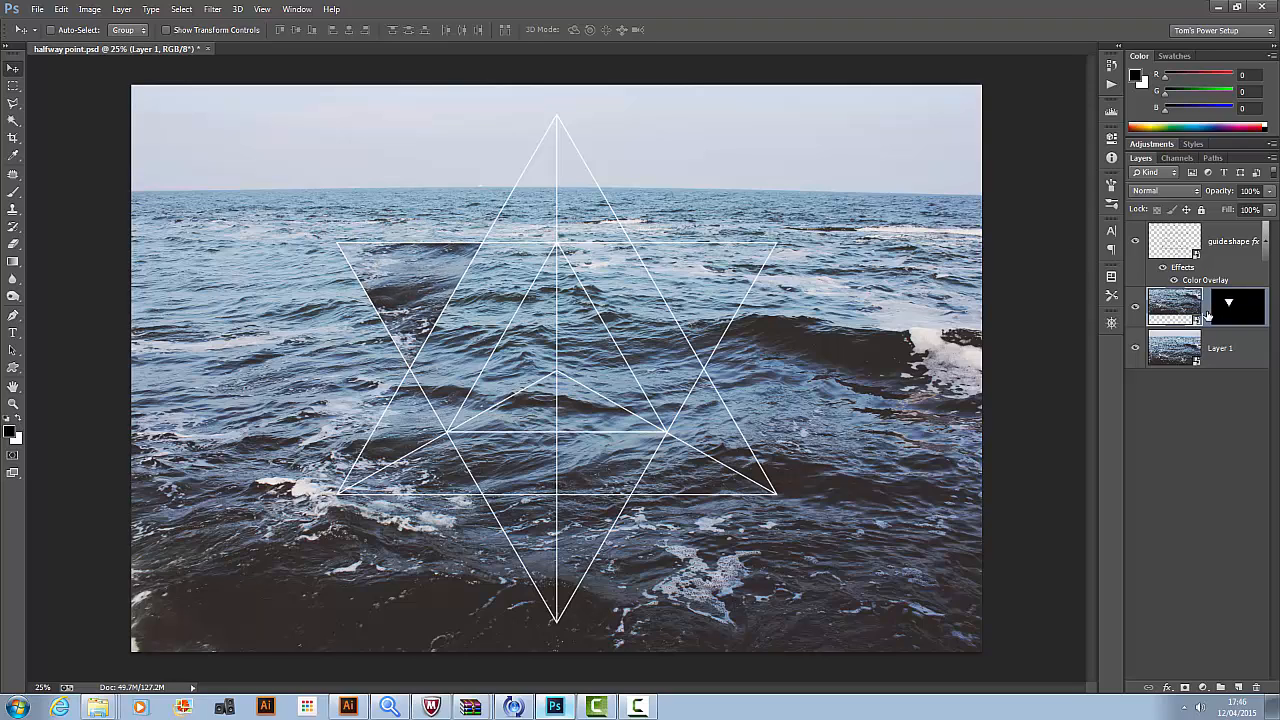
# Select the section along the outer edge of the star's lower-left point and mask another duplicate of the photo to it.
pyautogui.click(1214, 254)
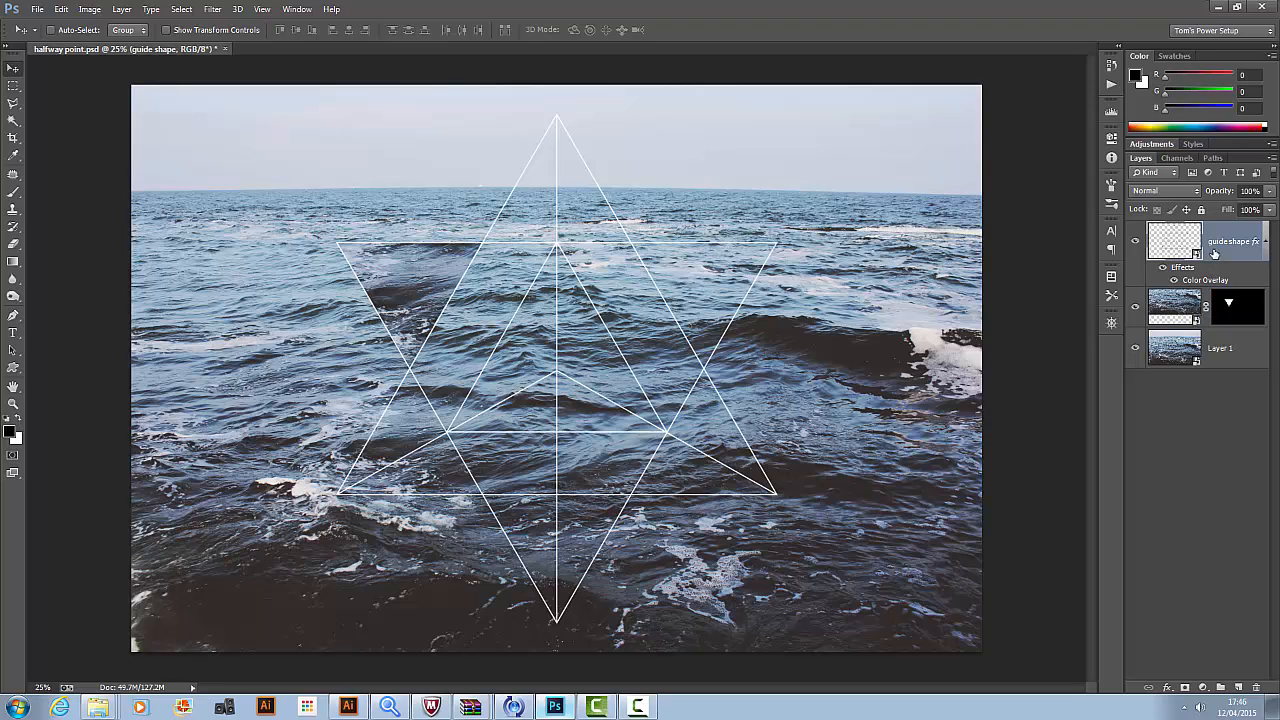
pyautogui.click(18, 121)
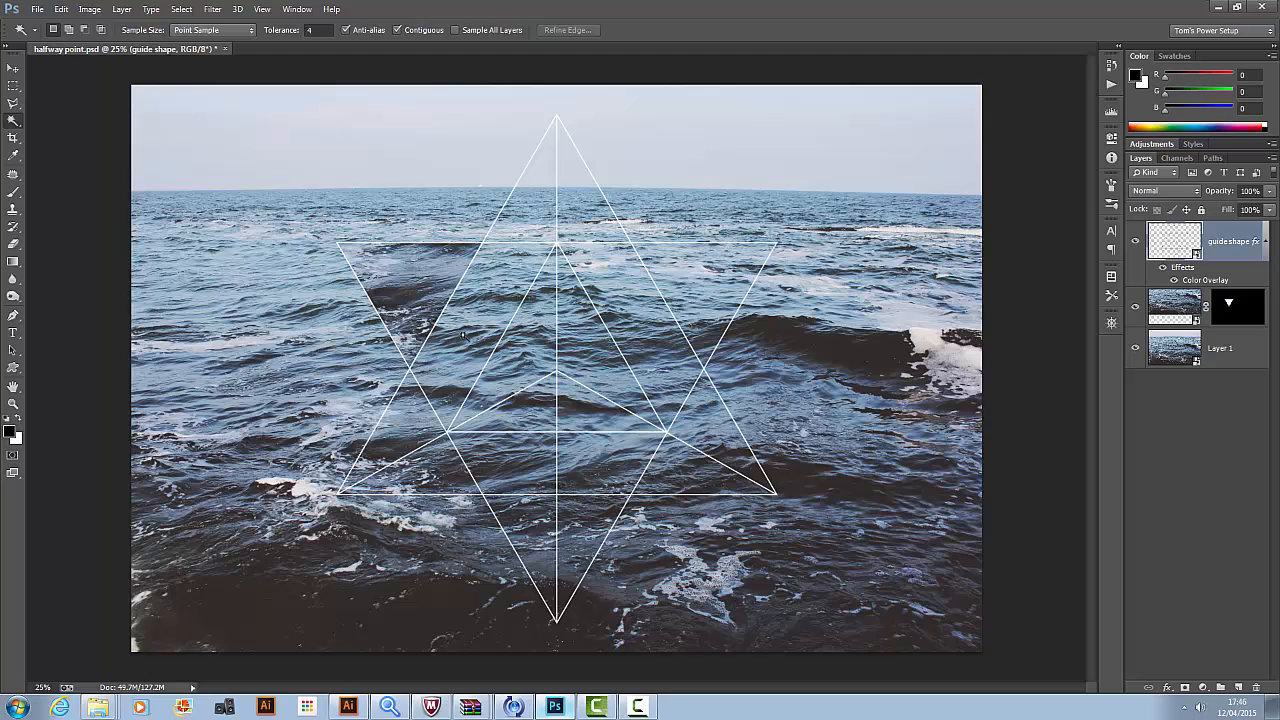
pyautogui.click(413, 445)
pyautogui.click(1270, 356)
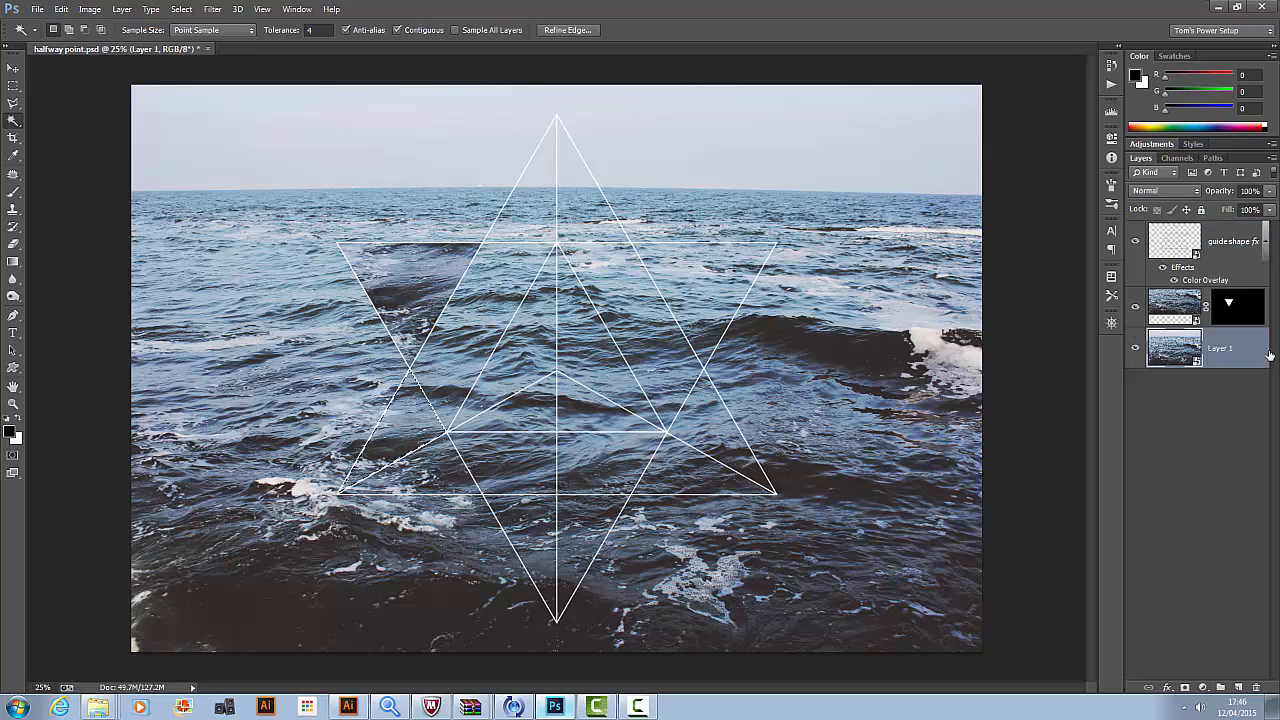
pyautogui.moveTo(1258, 357); pyautogui.dragTo(1248, 326)
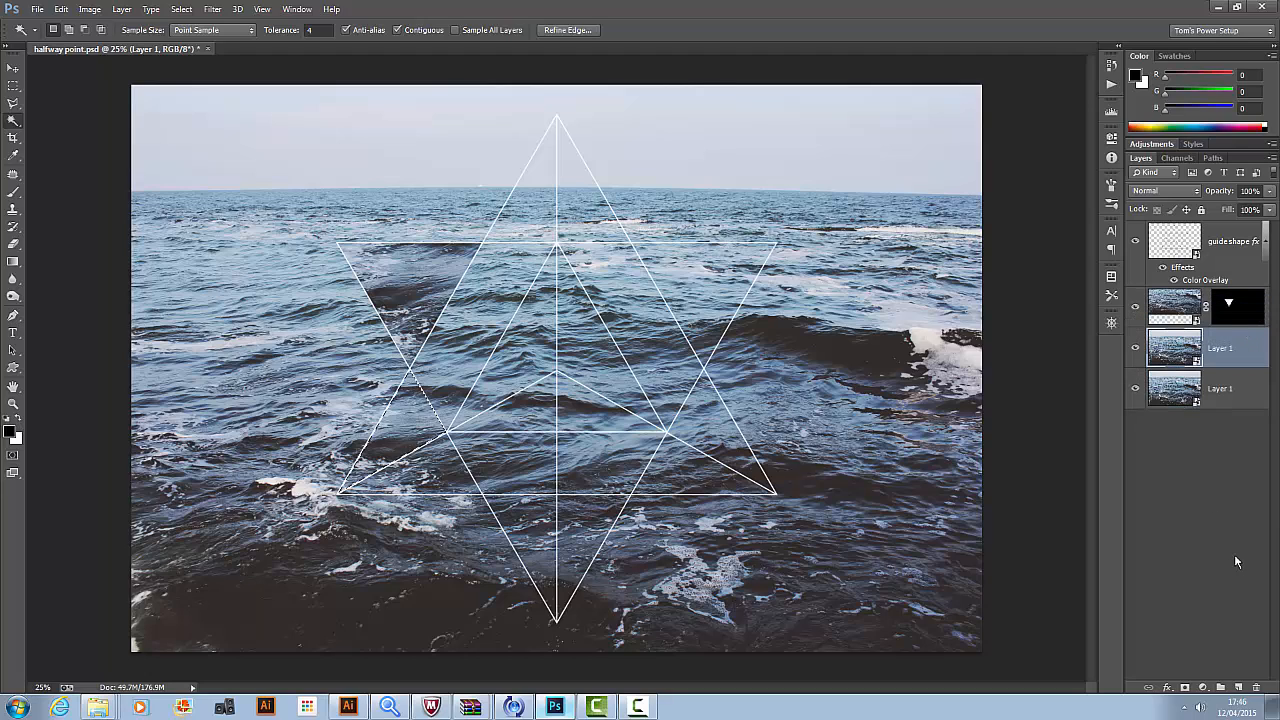
pyautogui.click(1184, 689)
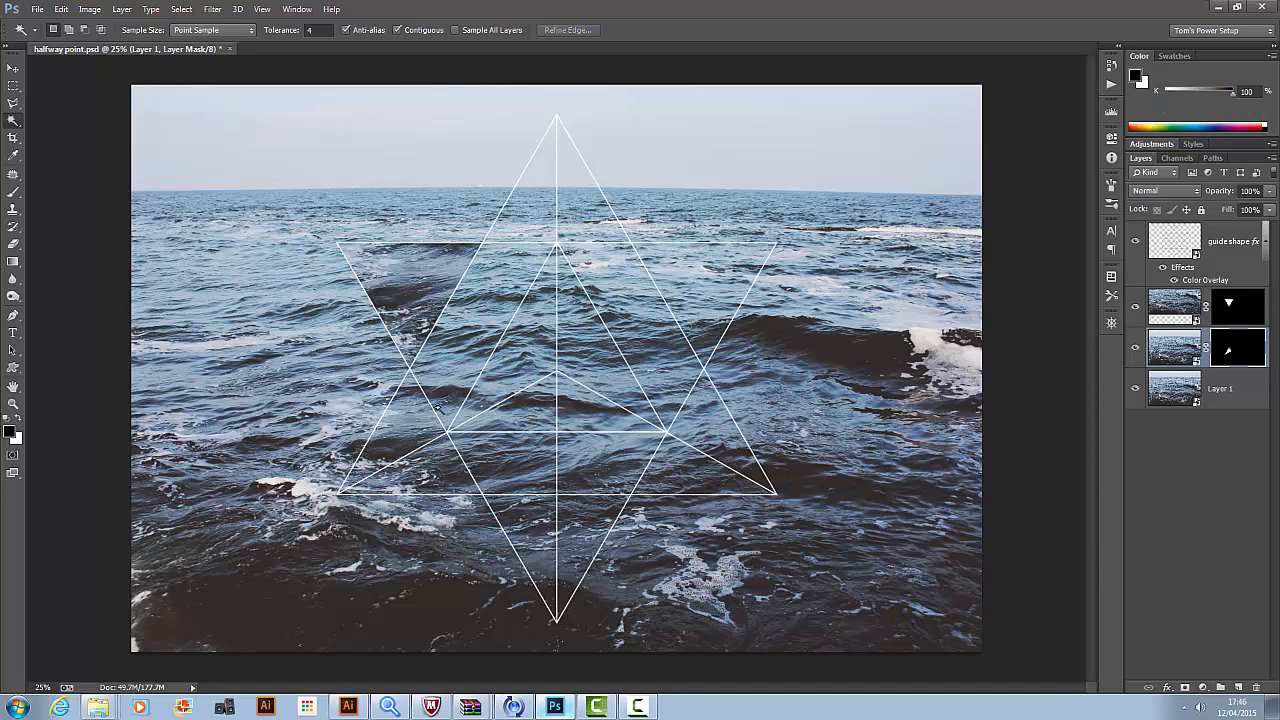
# Unlink the mask of the lower-left section and move only the photo down and left until sky and horizon fill that section.
pyautogui.click(1208, 348)
pyautogui.press('v')
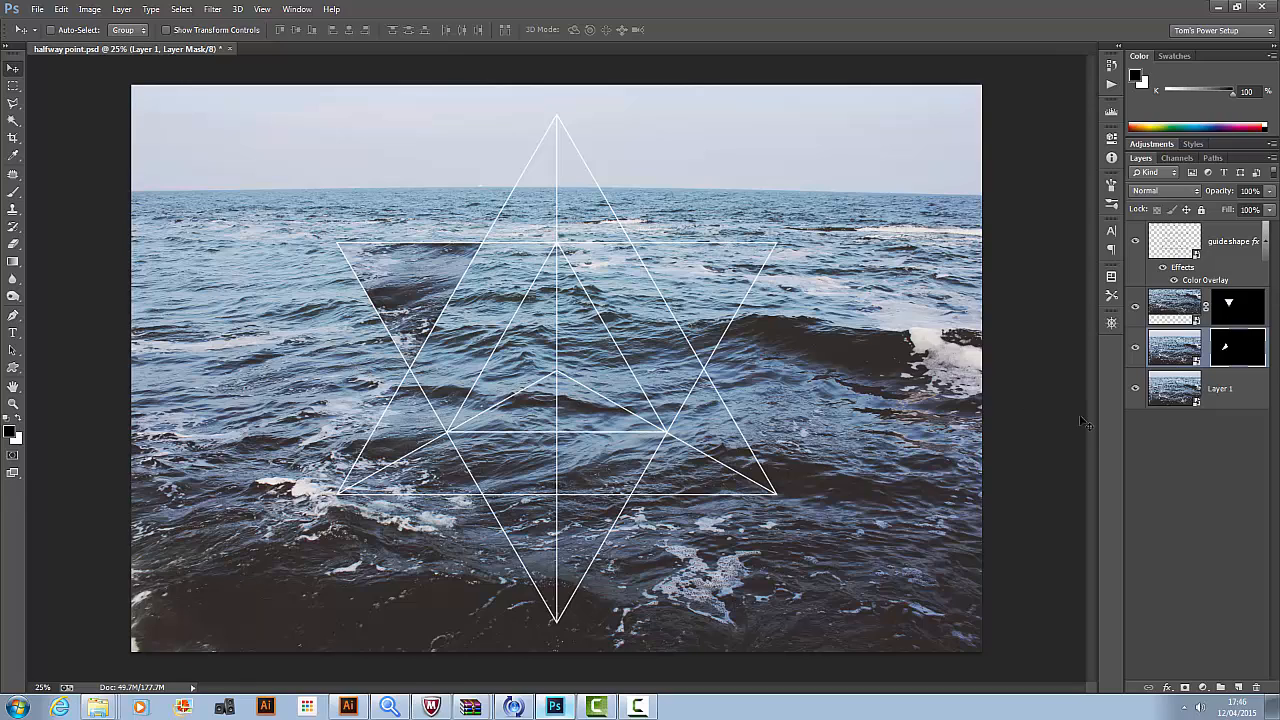
pyautogui.hotkey('ctrl', 'z')
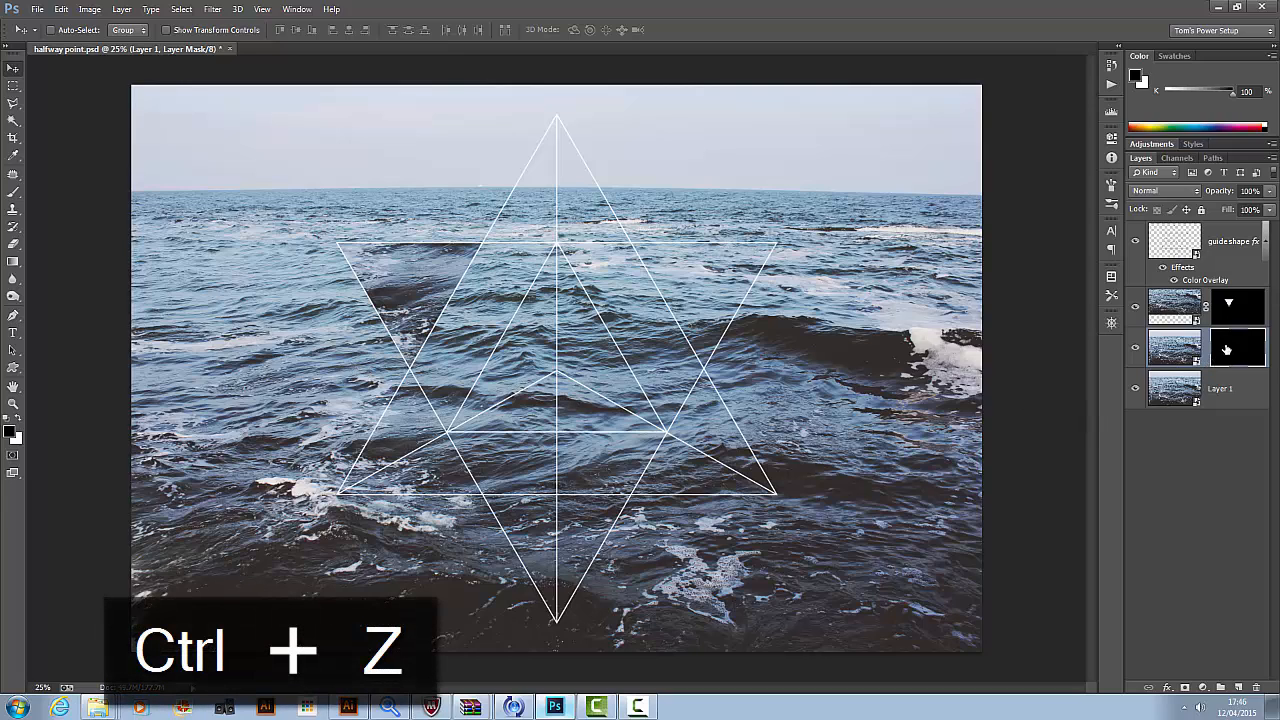
pyautogui.click(1184, 358)
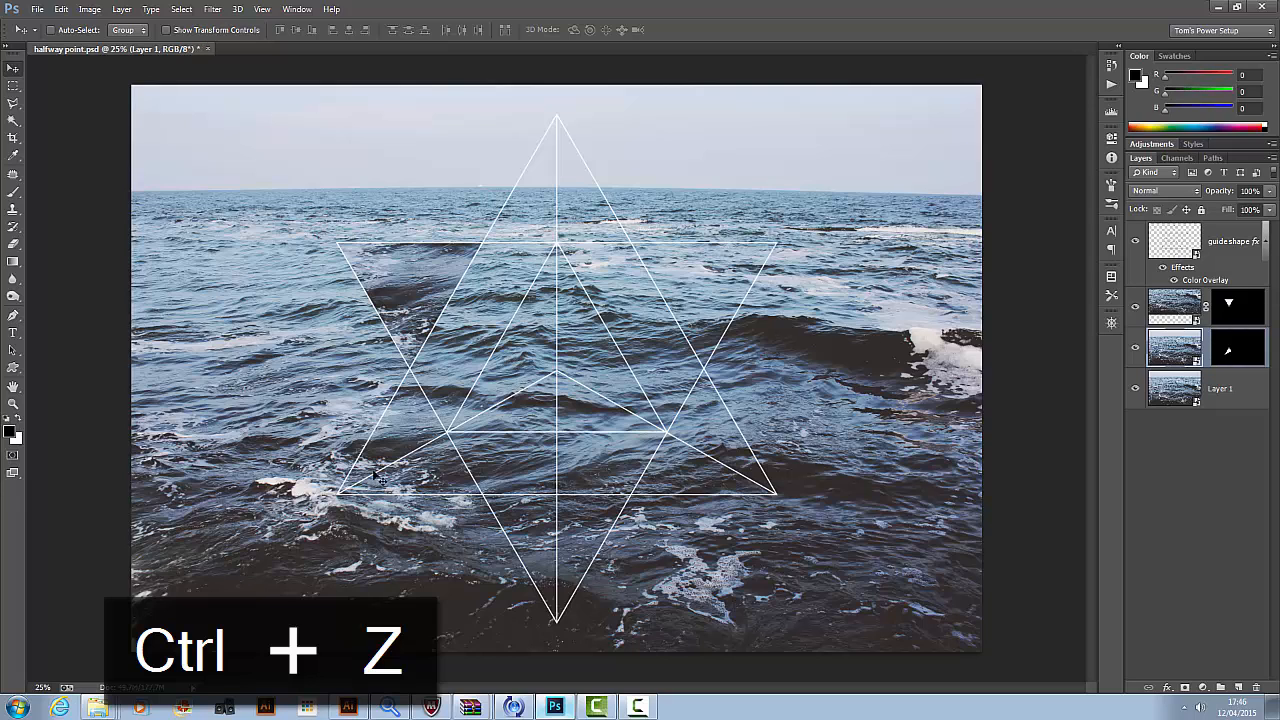
pyautogui.moveTo(376, 470); pyautogui.dragTo(390, 497)
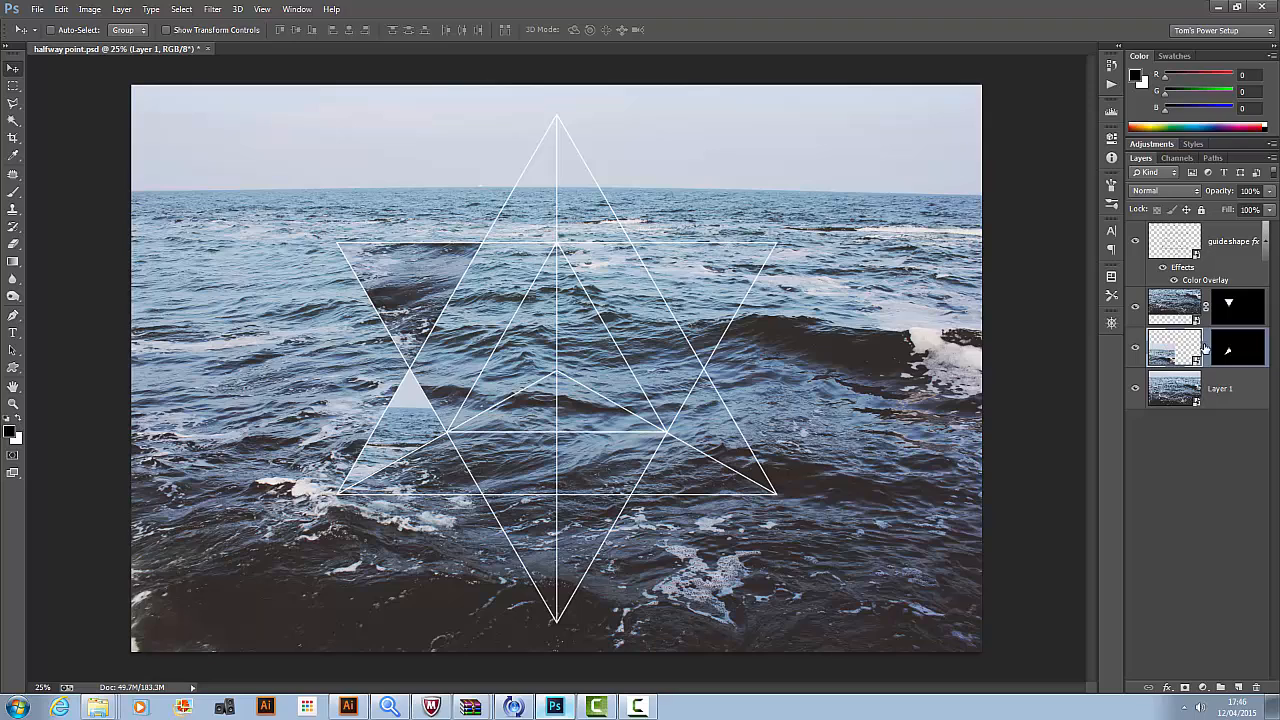
# Select the left half of the star's top point on the guide shape and mask a new duplicate of the photo to it.
pyautogui.click(1226, 255)
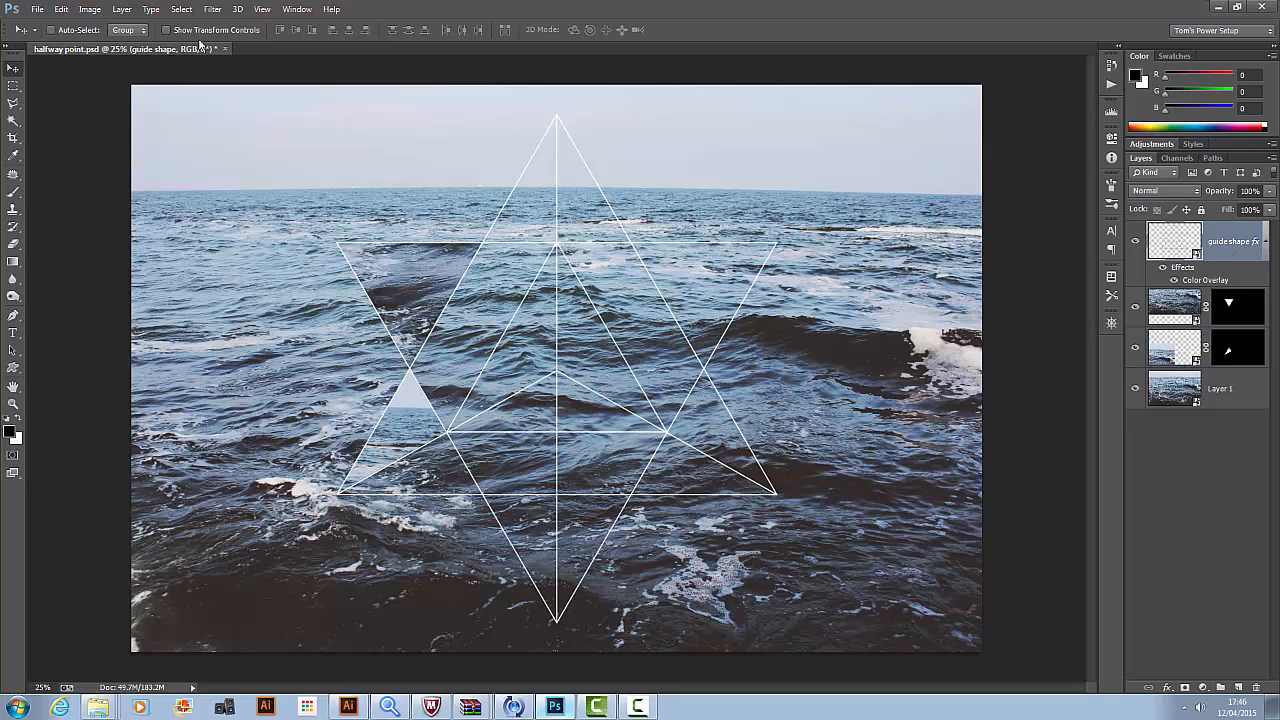
pyautogui.click(12, 120)
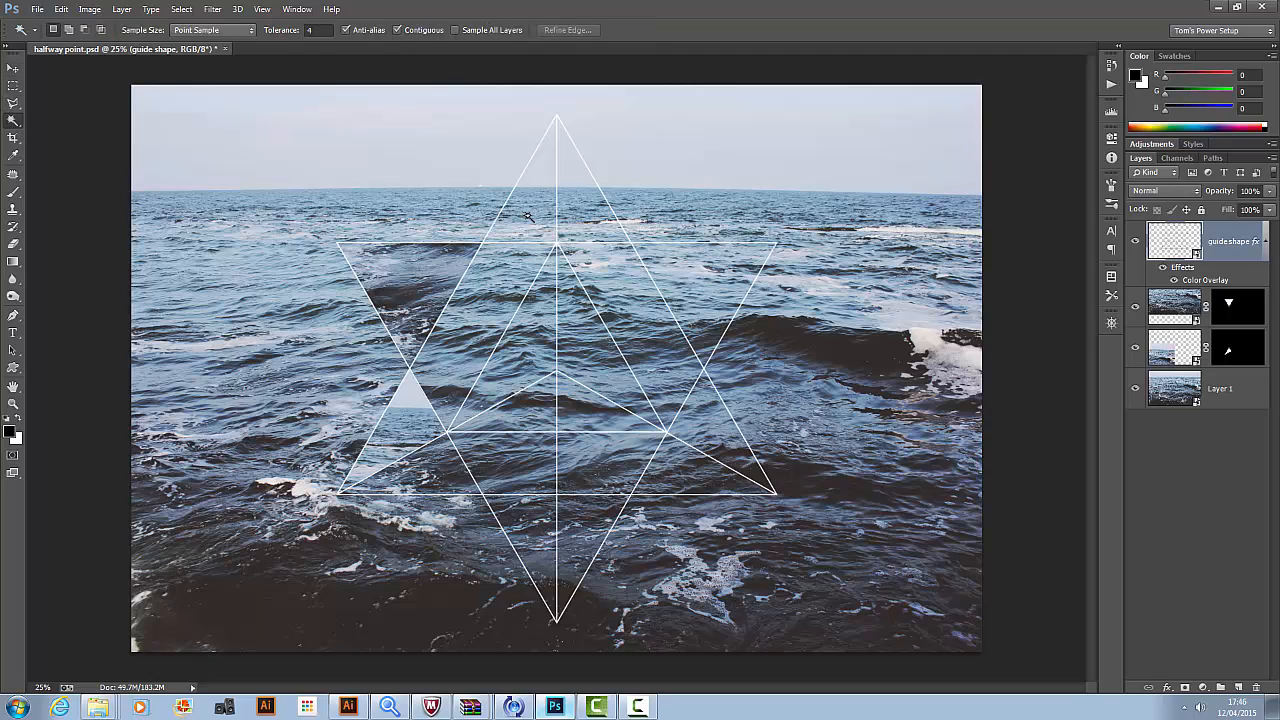
pyautogui.click(527, 215)
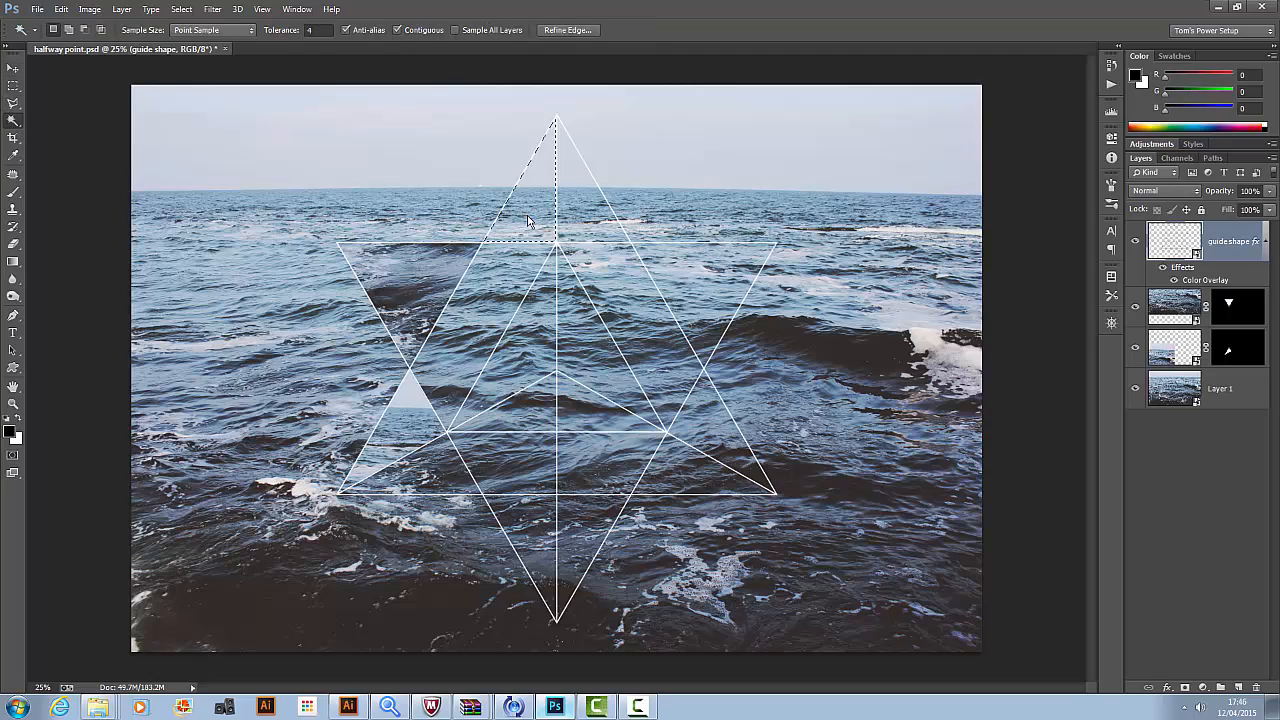
pyautogui.click(1232, 397)
pyautogui.keyDown('alt'); pyautogui.moveTo(1232, 398); pyautogui.dragTo(1232, 379); pyautogui.keyUp('alt')
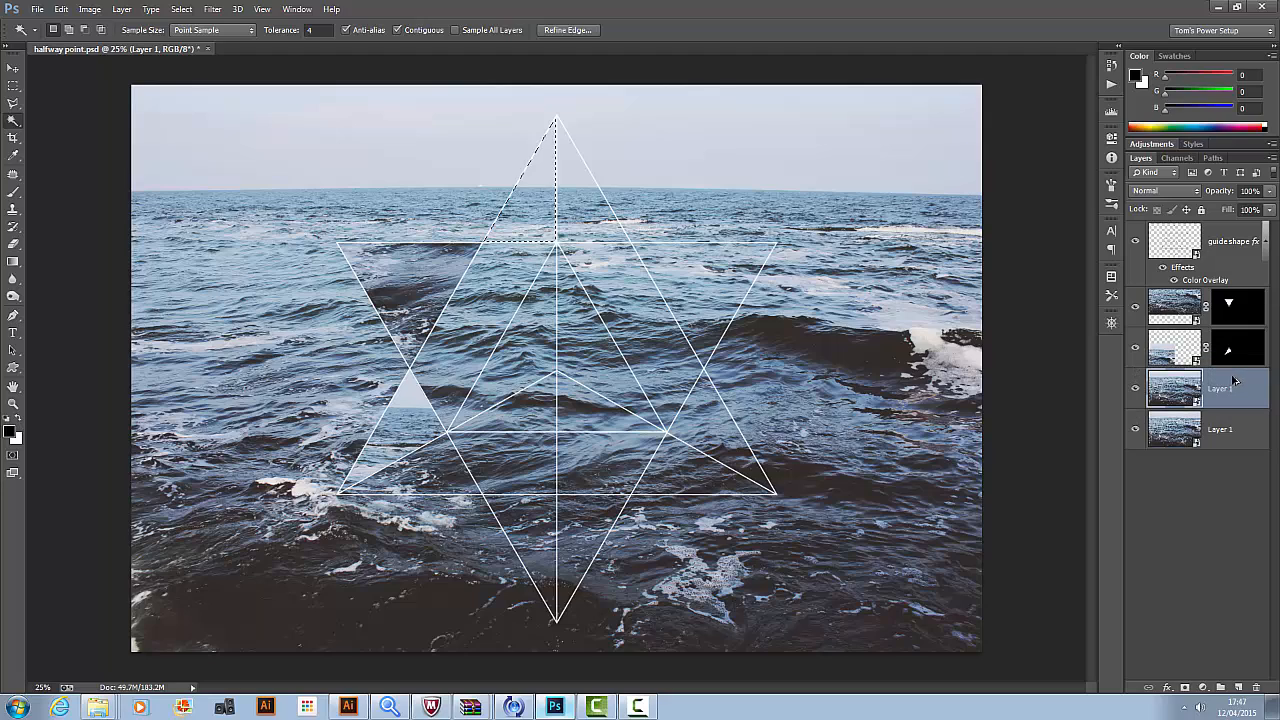
pyautogui.click(1183, 687)
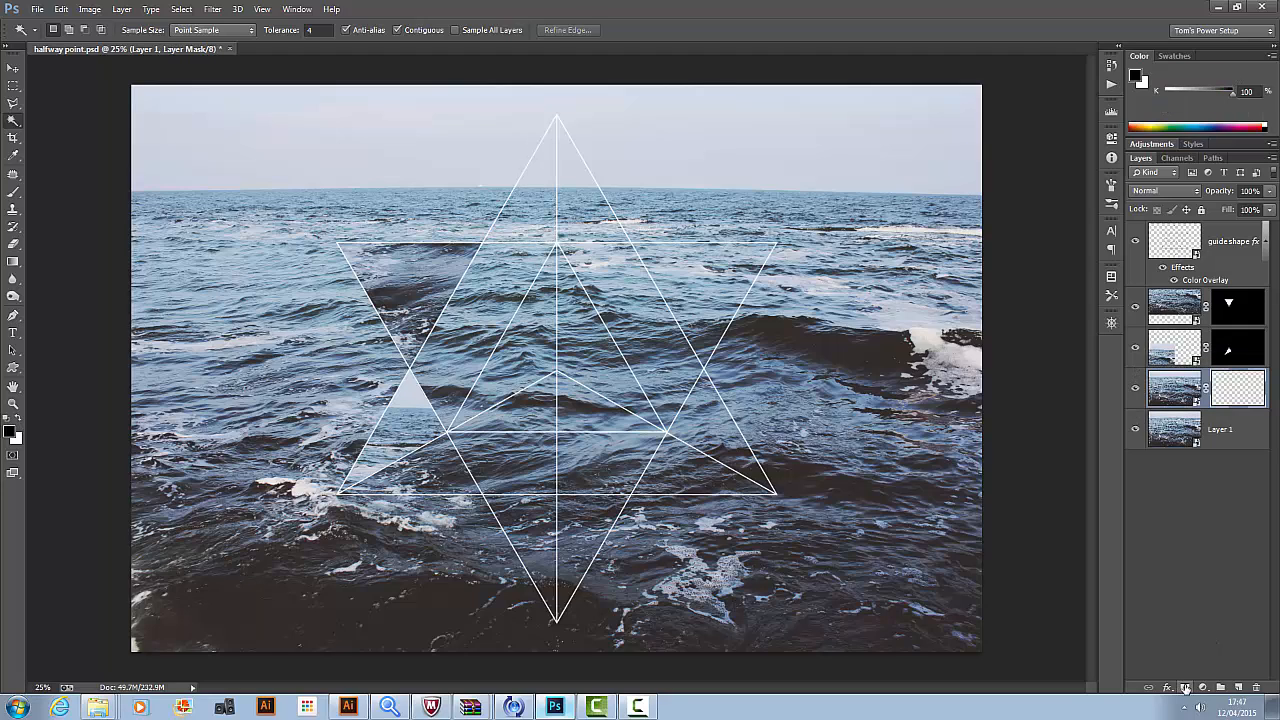
# Unlink the top section's mask and move only the photo upward so that waves replace the sky in the left half of the top point.
pyautogui.click(1187, 397)
pyautogui.press('v')
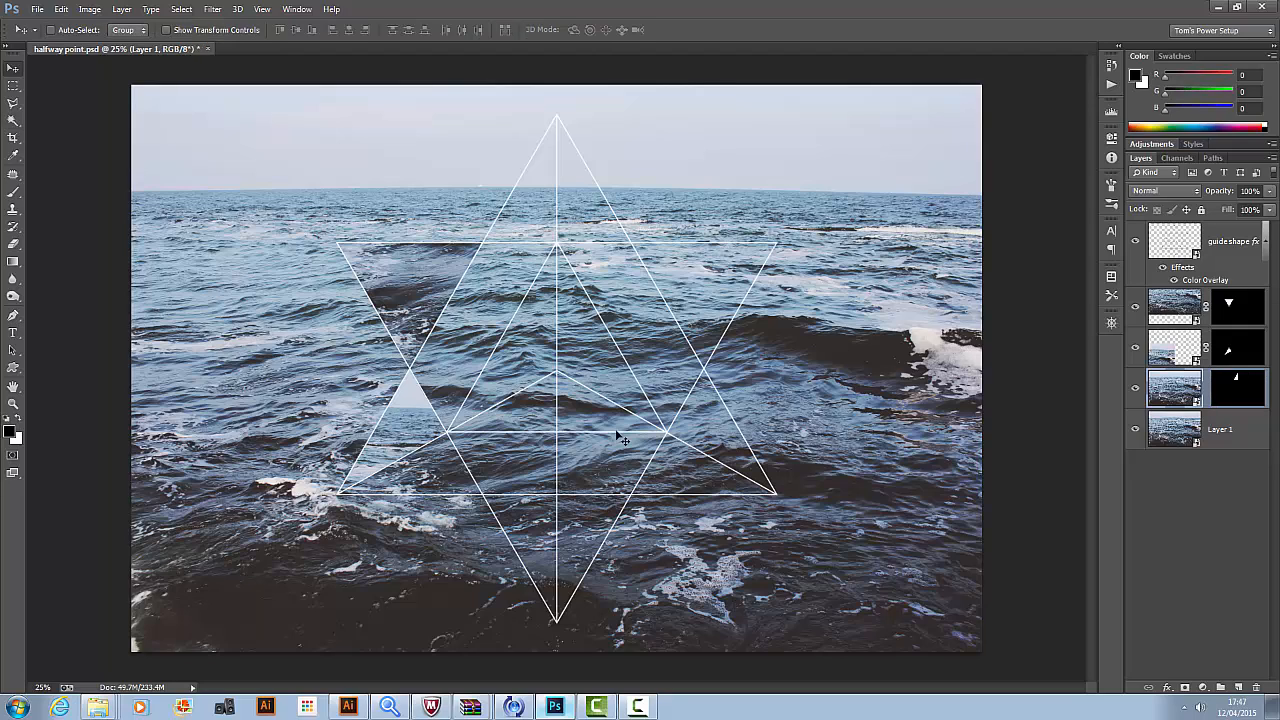
pyautogui.moveTo(435, 471); pyautogui.dragTo(555, 119)
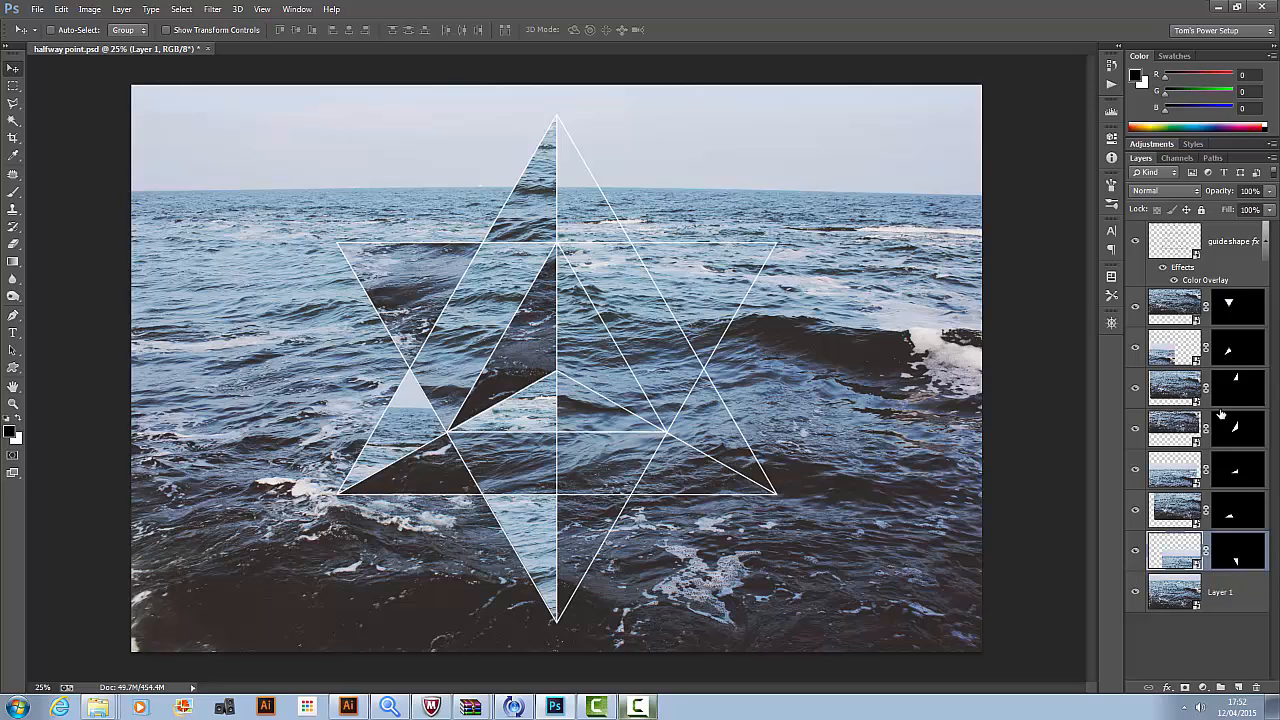
# Temporarily disable and re-enable the mask of the uppermost photo copy to compare the image with and without it.
pyautogui.keyDown('shift'); pyautogui.click(1241, 312); pyautogui.keyUp('shift')
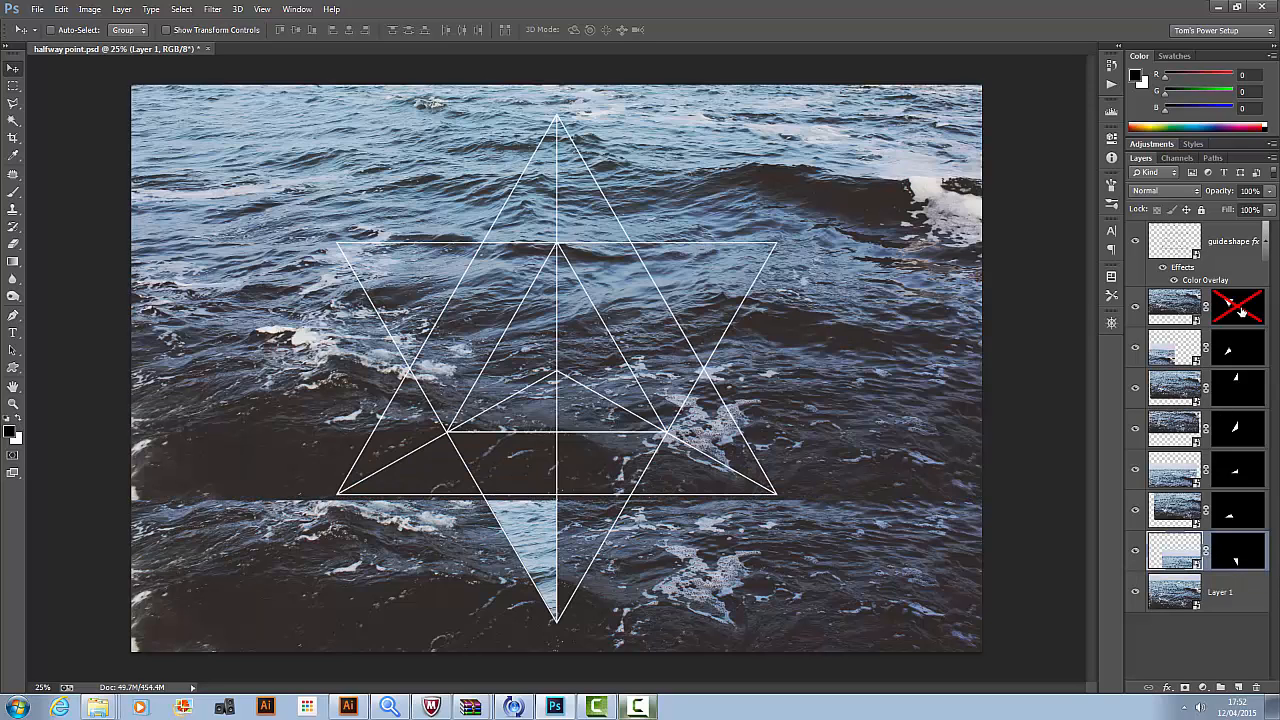
pyautogui.keyDown('shift'); pyautogui.click(1241, 312); pyautogui.keyUp('shift')
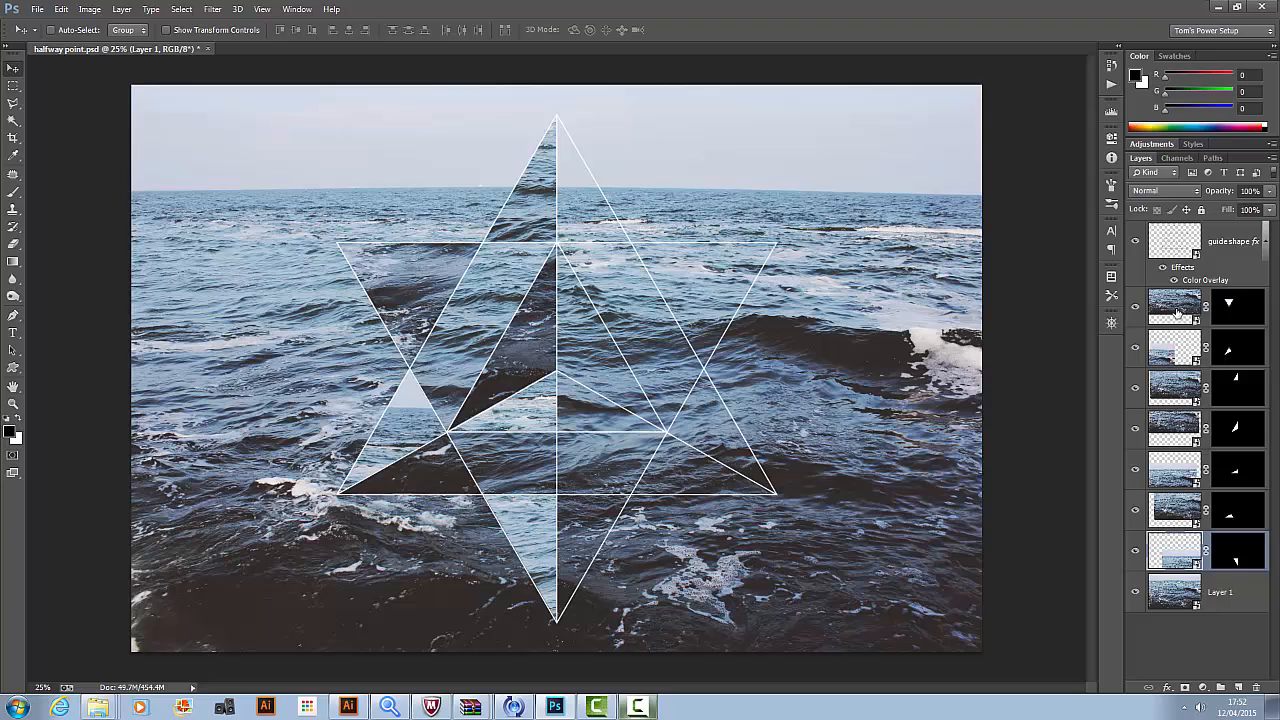
# Group the seven masked photo layers and name the group "left hand side".
pyautogui.click(1177, 312)
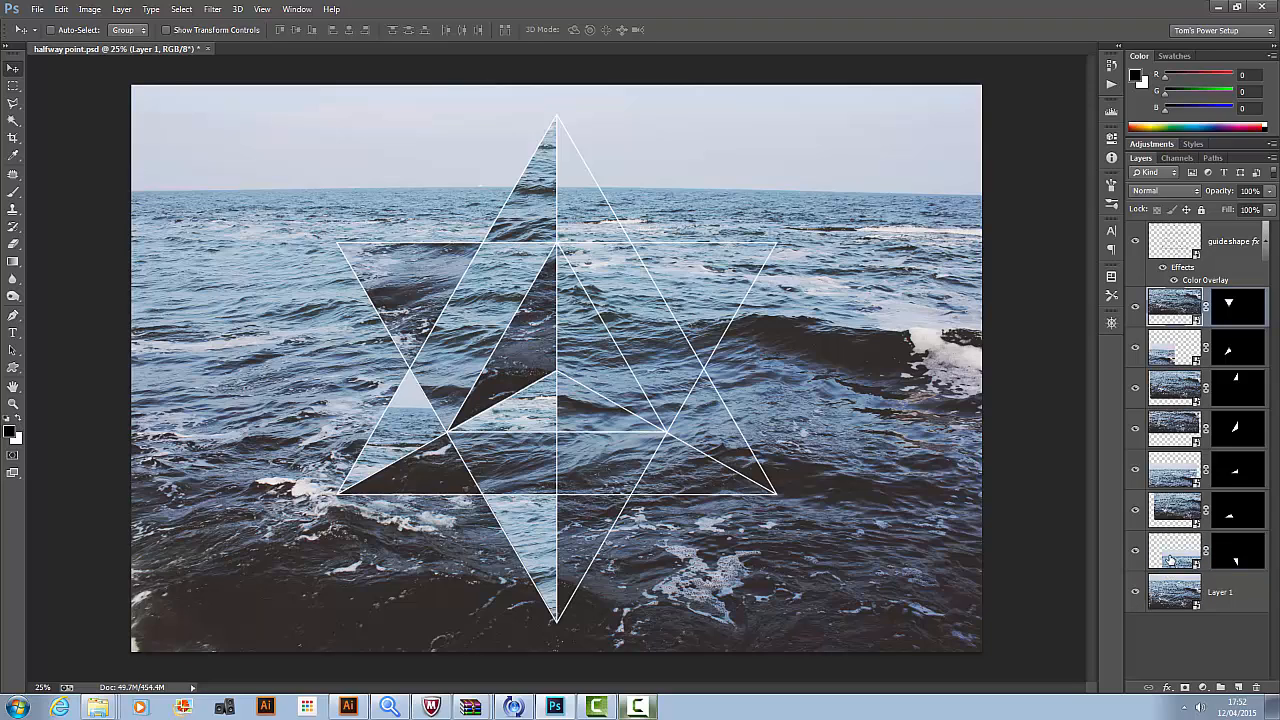
pyautogui.keyDown('shift'); pyautogui.click(1168, 561); pyautogui.keyUp('shift')
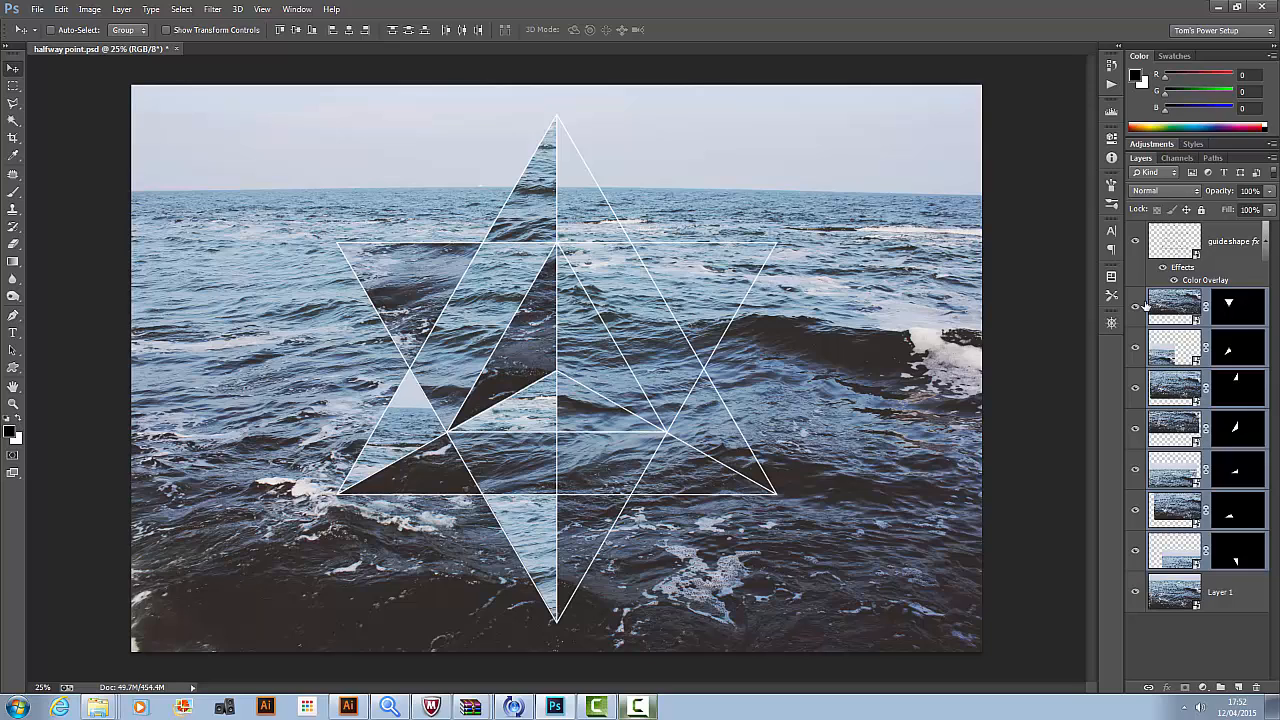
pyautogui.hotkey('ctrl', 'g')
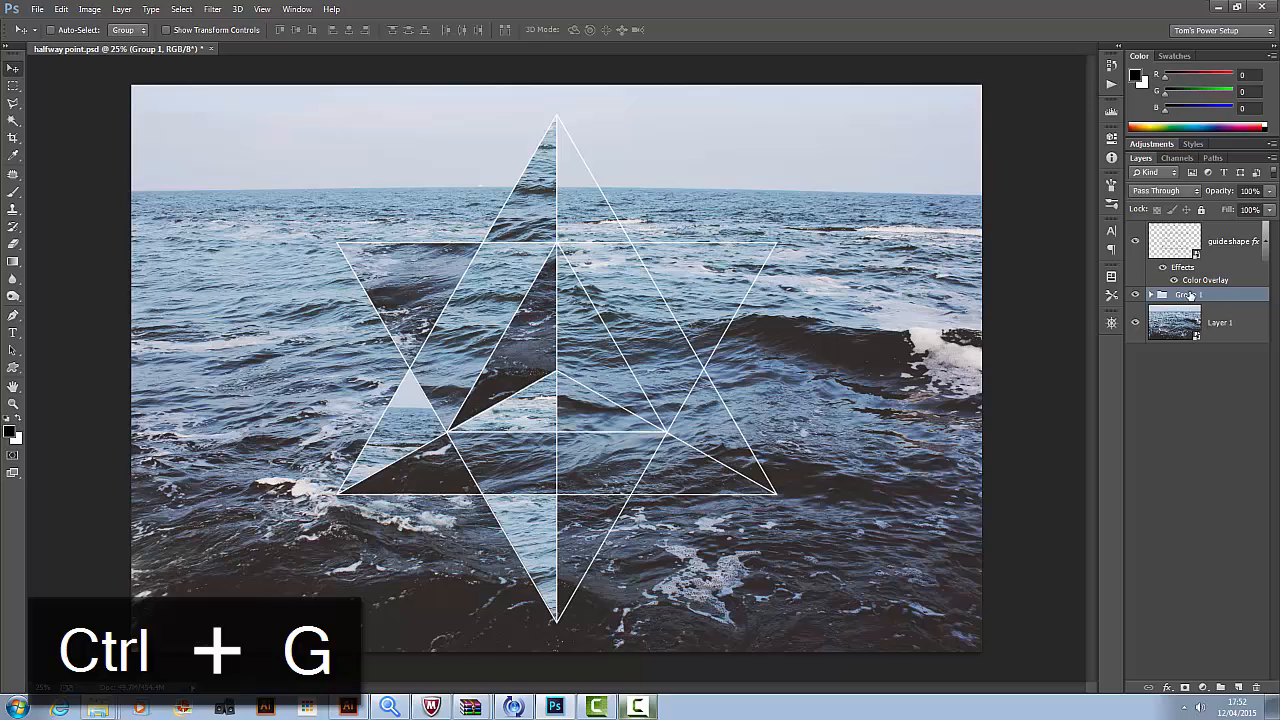
pyautogui.doubleClick(1192, 296)
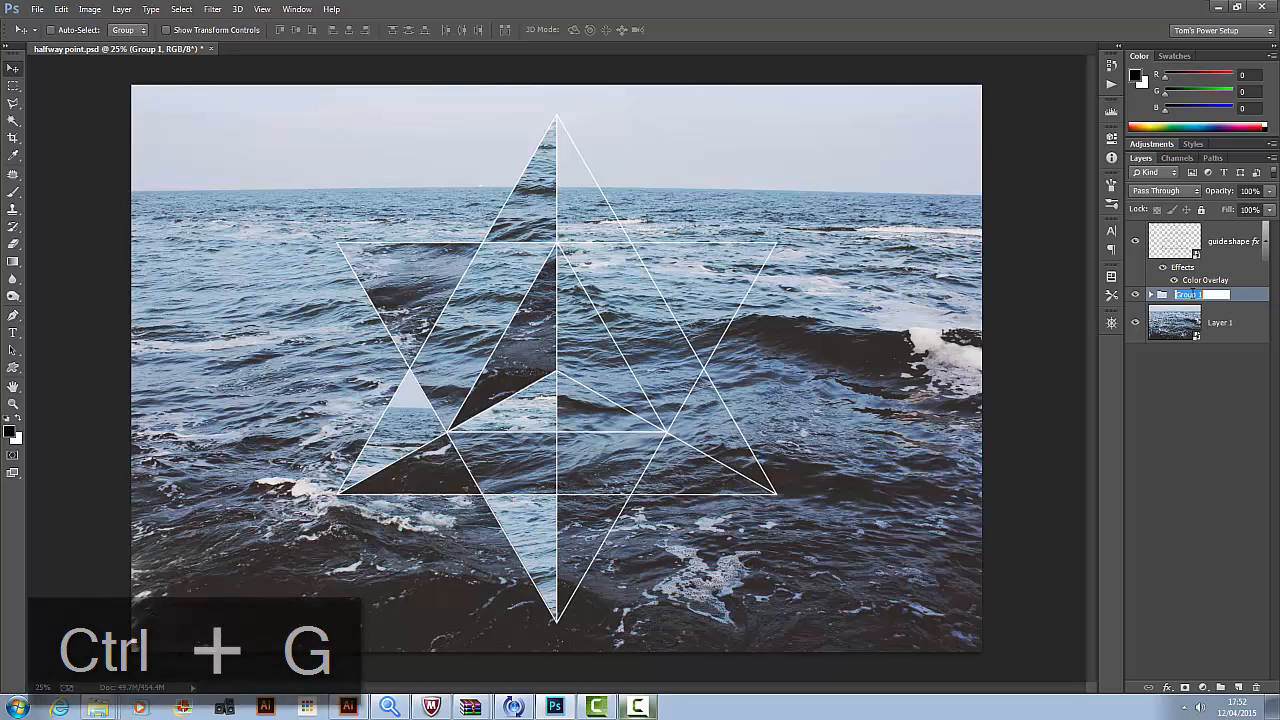
pyautogui.write('left hand side')
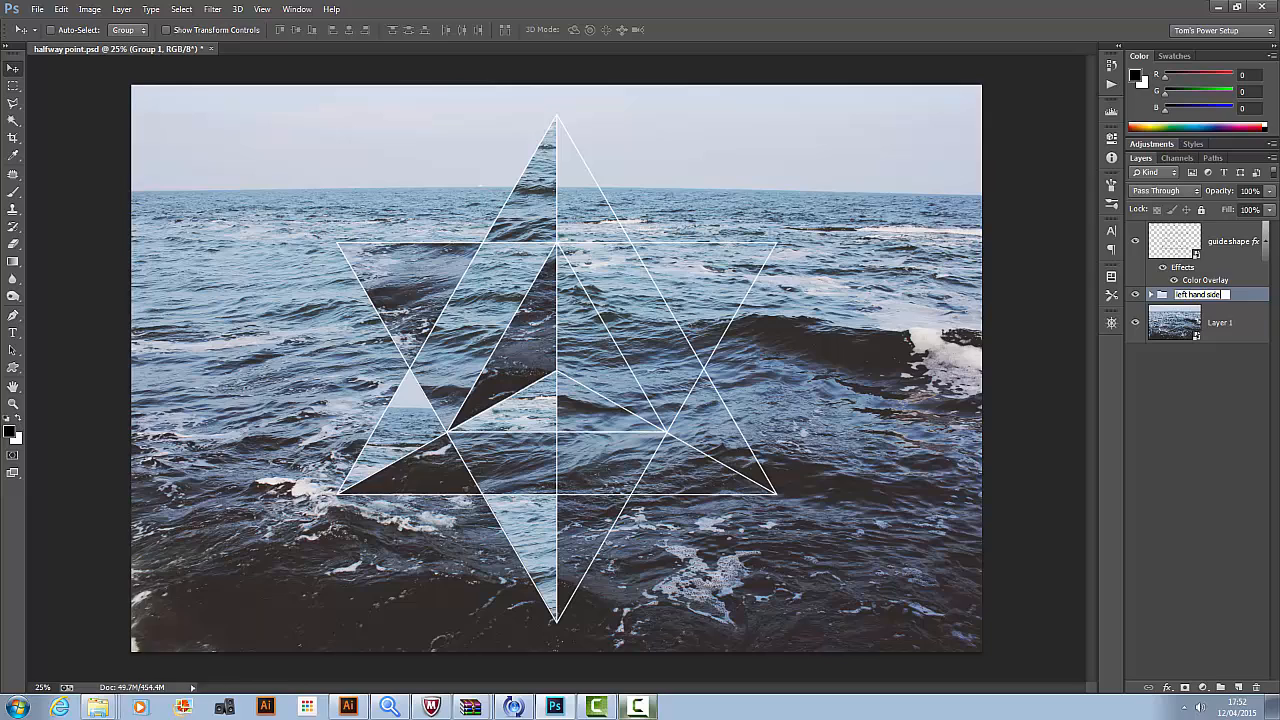
pyautogui.press('Return')
# Toggle the visibility of the "left hand side" group to compare the photo with and without the shifted sections.
pyautogui.click(1135, 295)
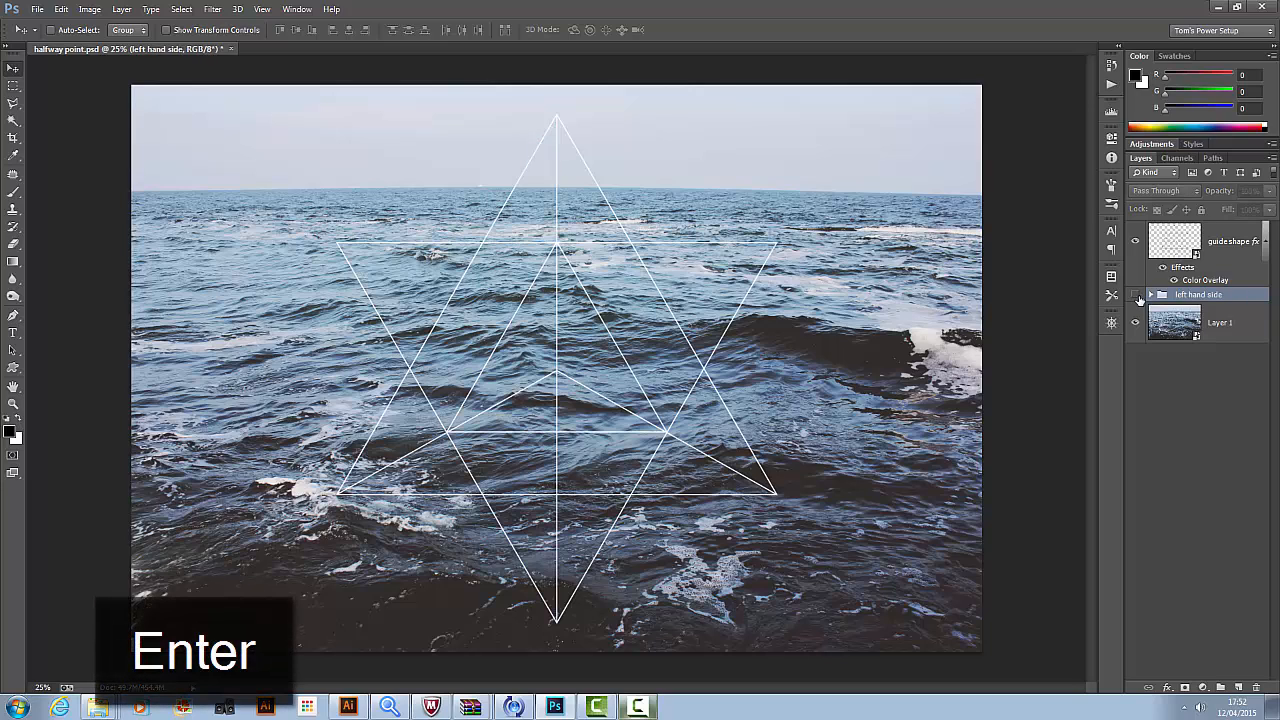
pyautogui.click(1136, 296)
pyautogui.click(1136, 296)
pyautogui.click(1136, 296)
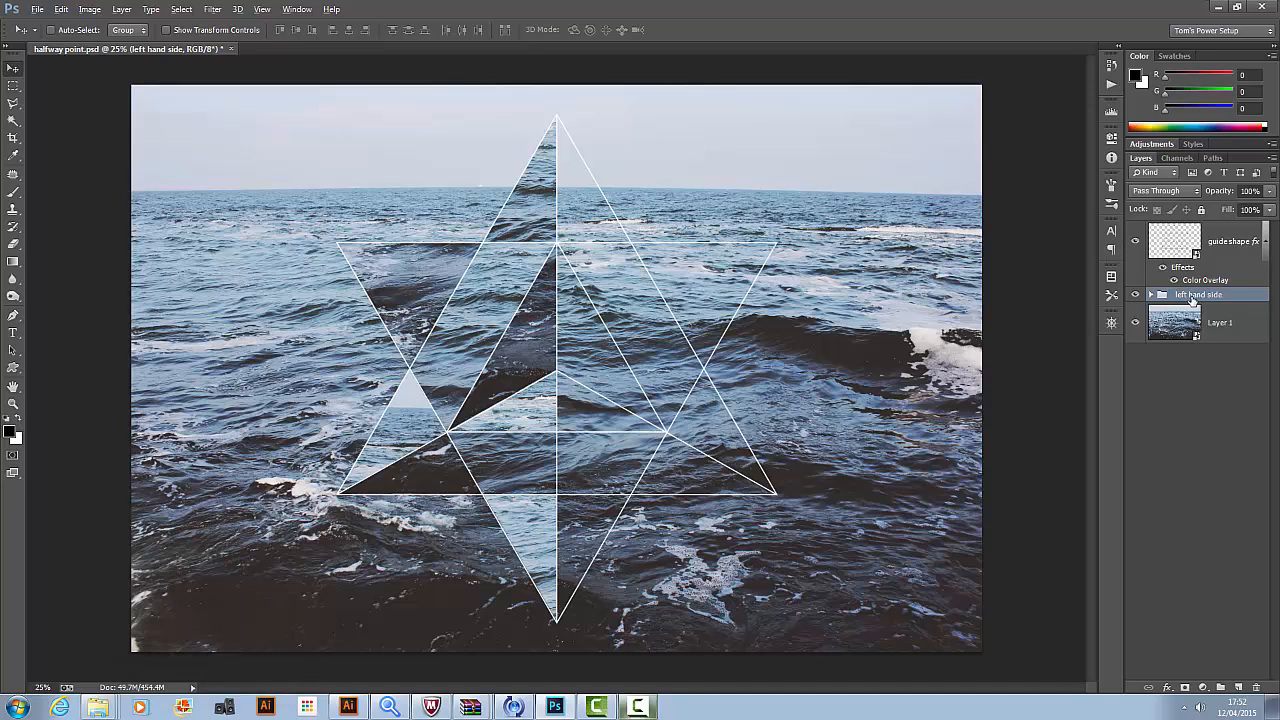
# Duplicate the "left hand side" group above the original and rename the copy "right hand side".
pyautogui.moveTo(1191, 298); pyautogui.dragTo(1186, 285)
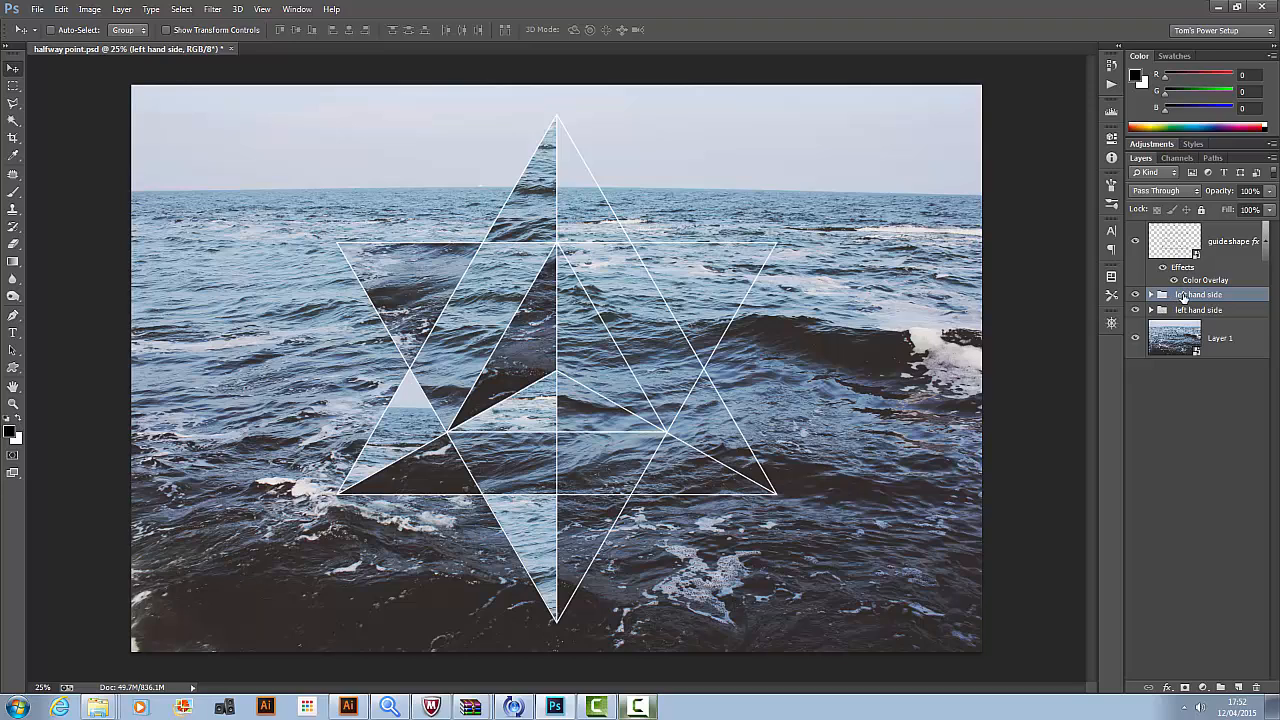
pyautogui.doubleClick(1184, 297)
pyautogui.write('right hand side')
pyautogui.press('Return')
# Flip the "right hand side" group horizontally and move it onto the right half of the star.
pyautogui.click(61, 9)
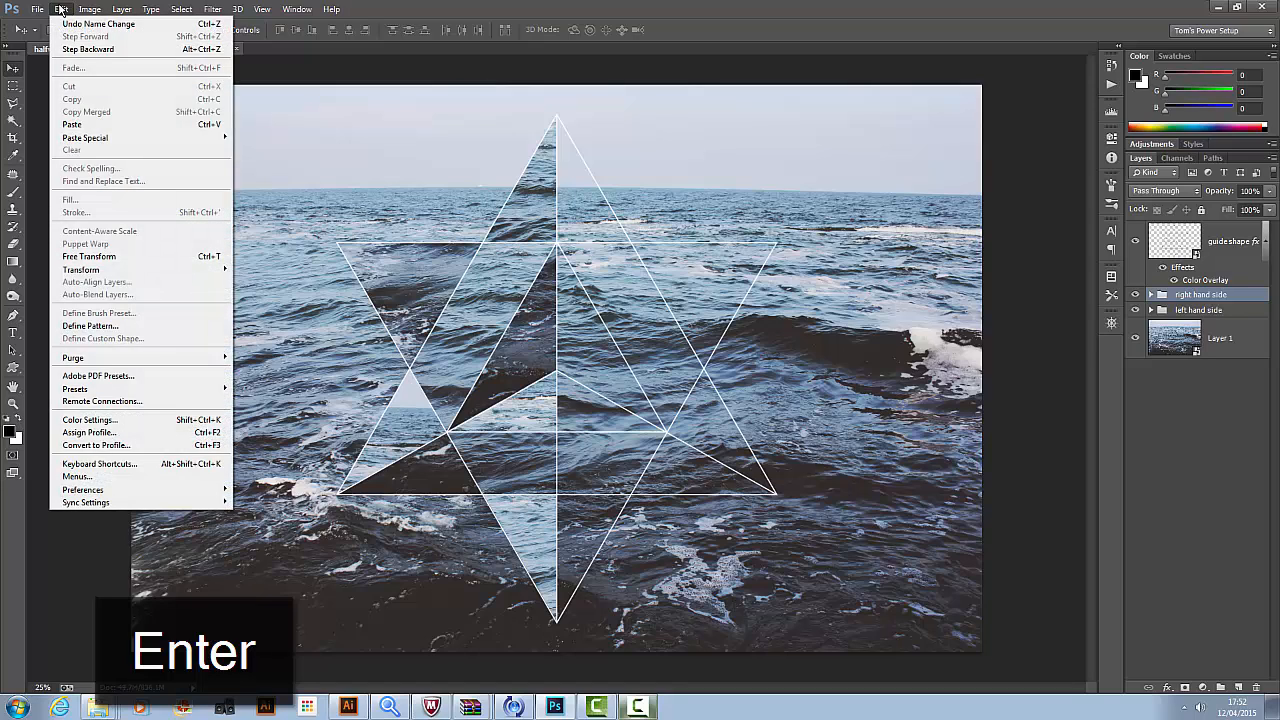
pyautogui.moveTo(125, 270)
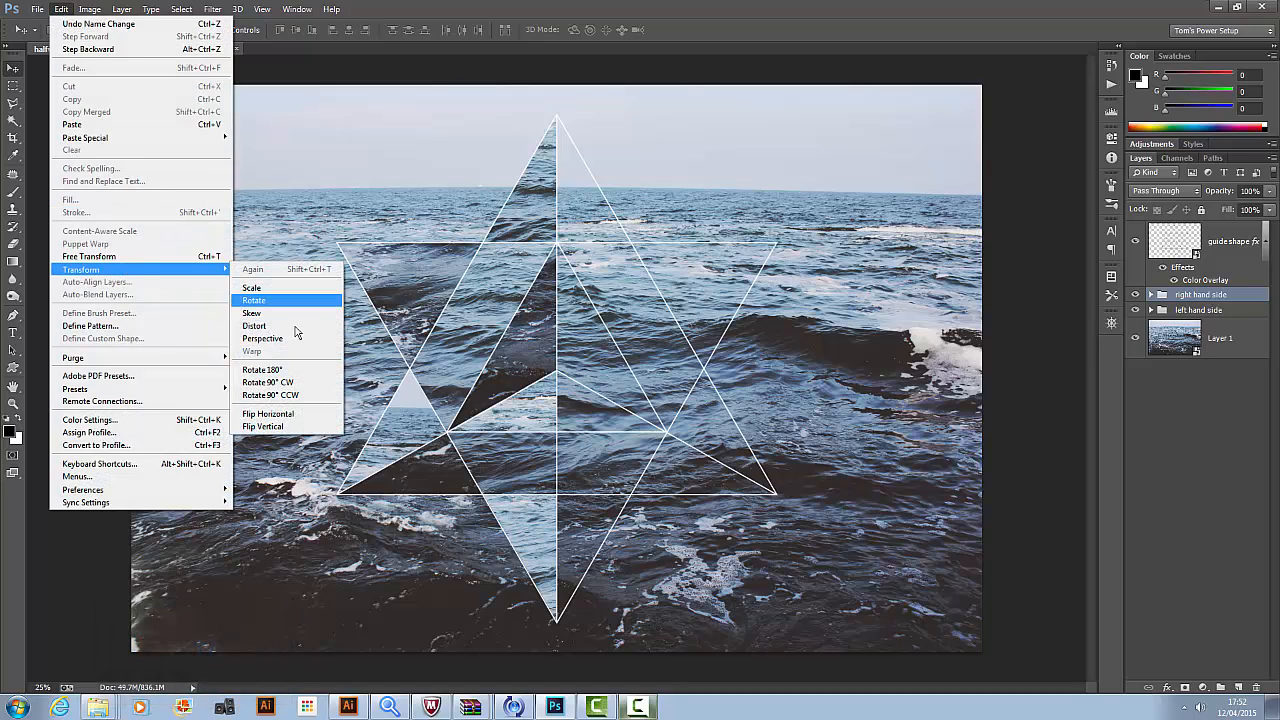
pyautogui.click(300, 414)
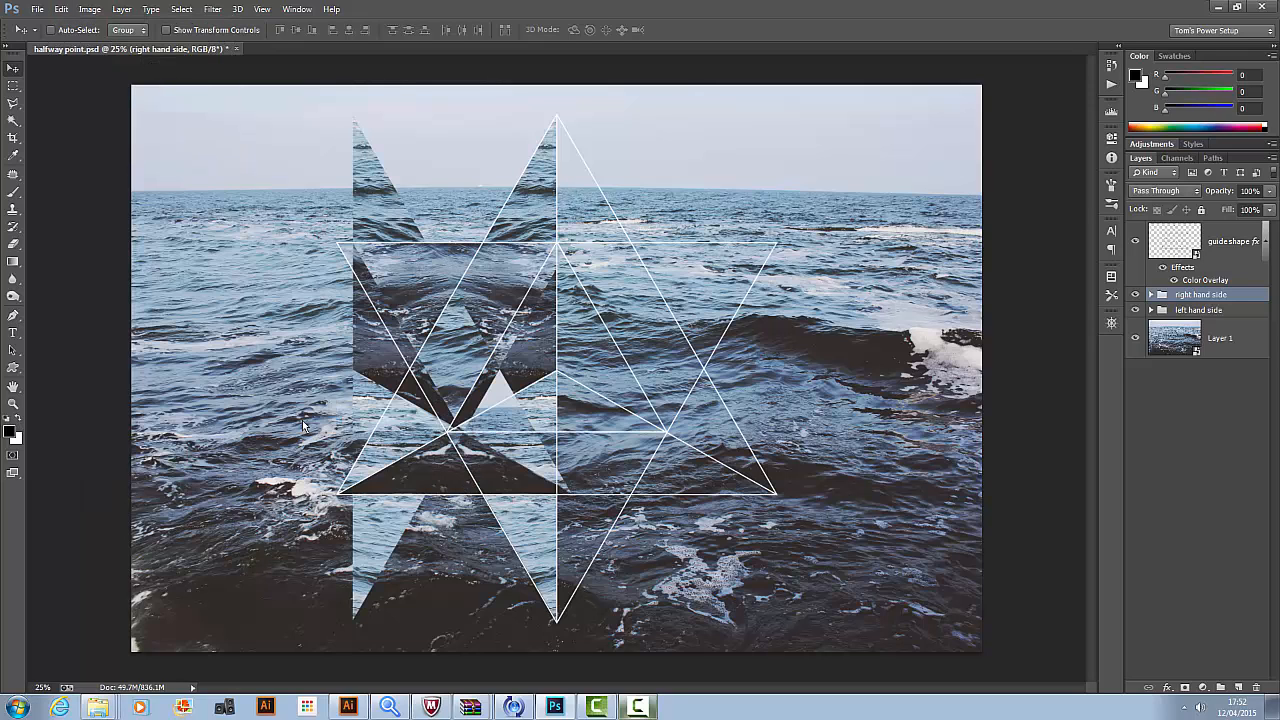
pyautogui.moveTo(361, 329); pyautogui.dragTo(566, 347)
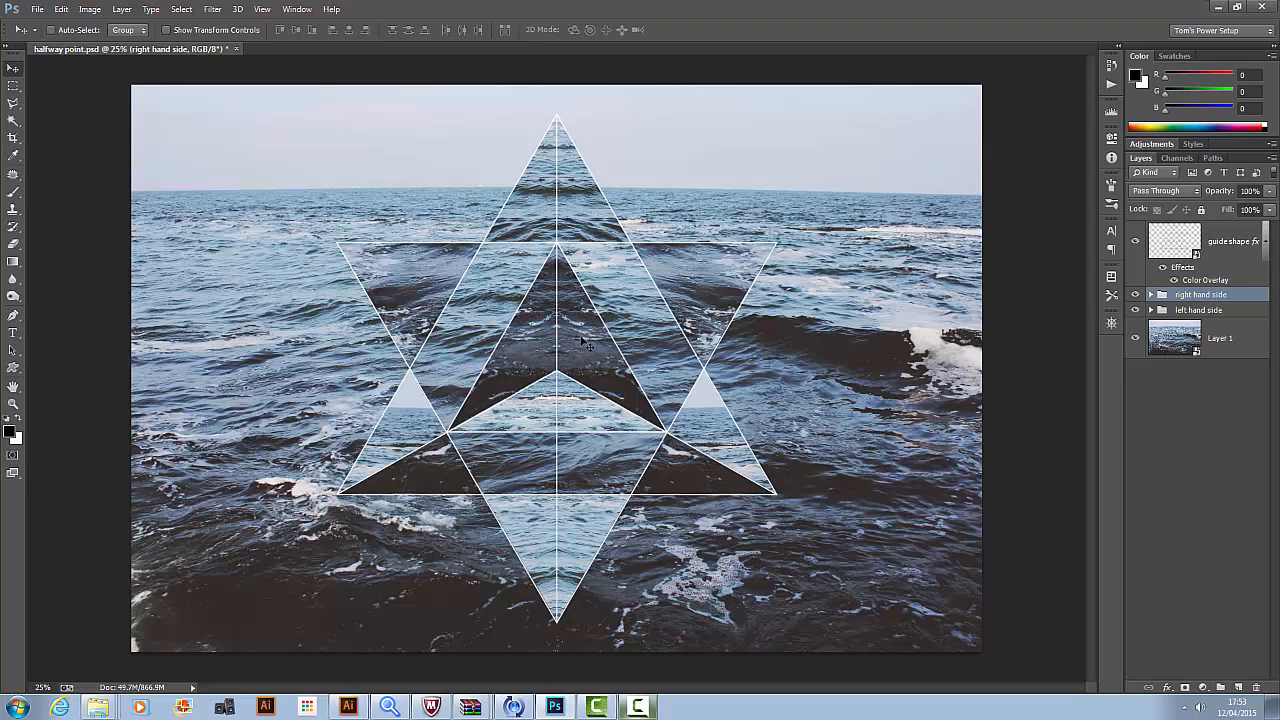
# With the guide shape hidden, nudge the "right hand side" group slightly left to close the central seam, and show the guide shape again.
pyautogui.click(1135, 241)
pyautogui.click(1136, 243)
pyautogui.click(1136, 243)
pyautogui.click(1136, 243)
pyautogui.click(1136, 243)
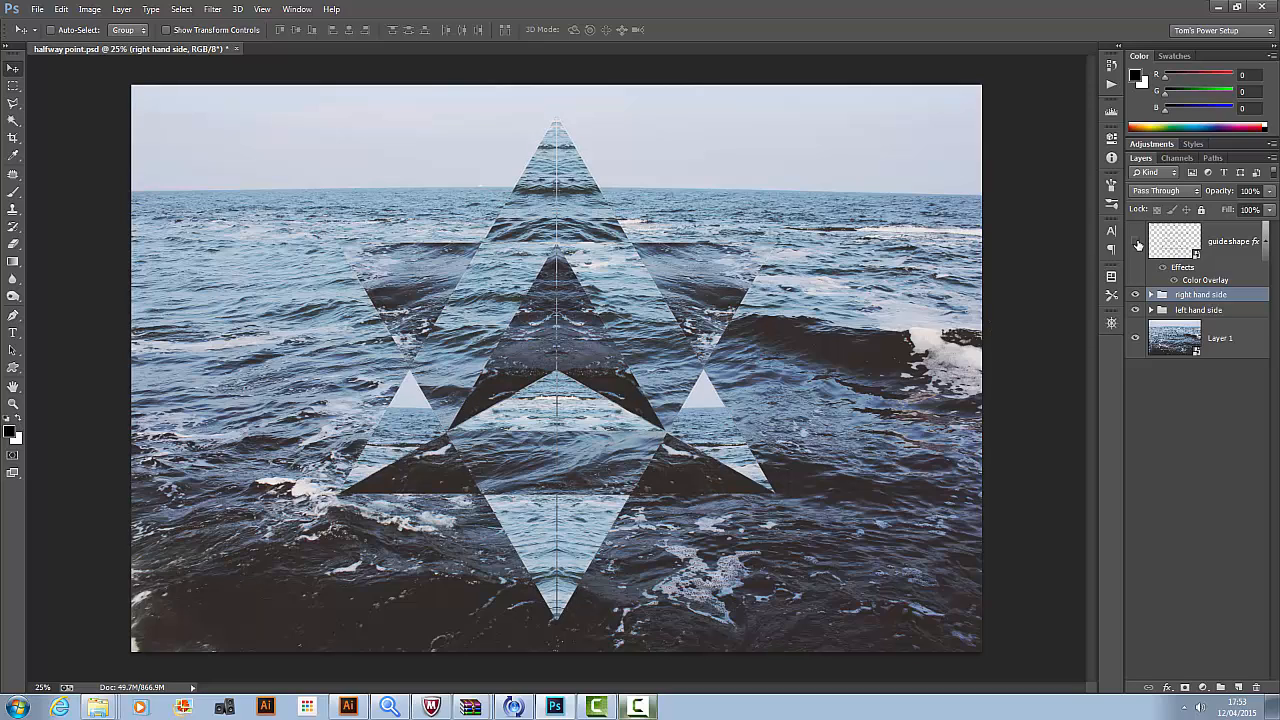
pyautogui.press('Left')
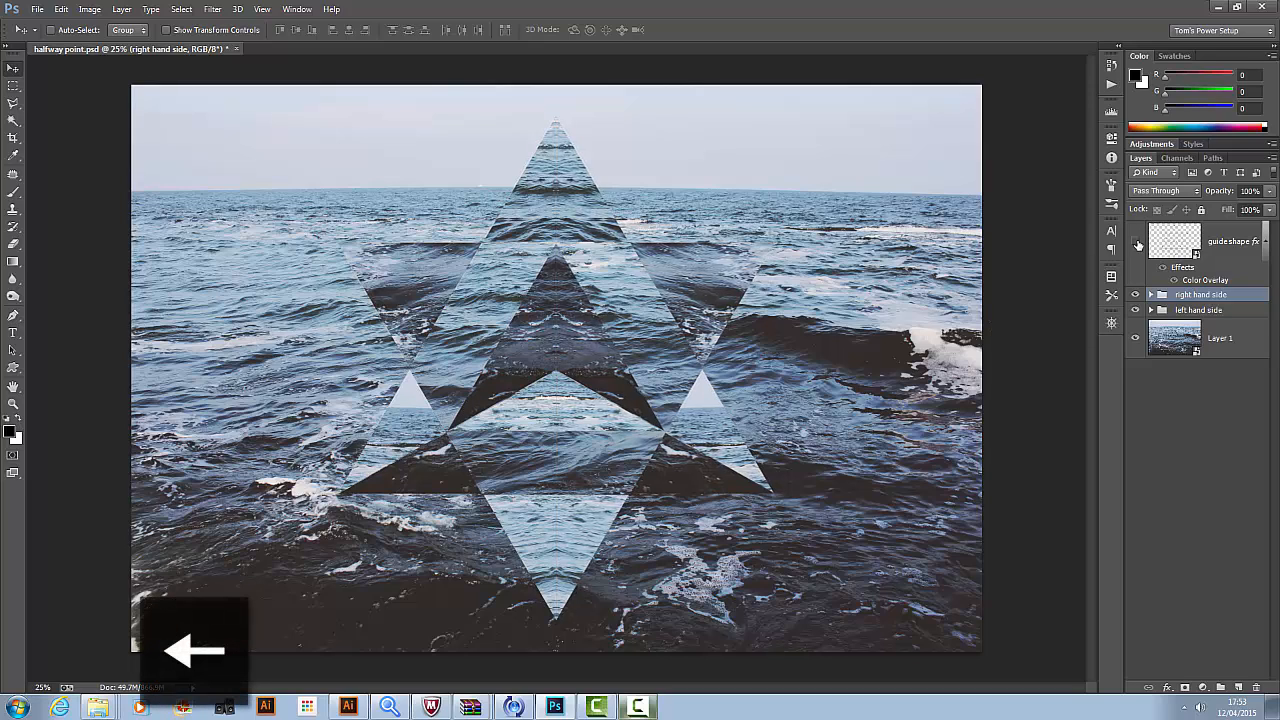
pyautogui.click(1136, 244)
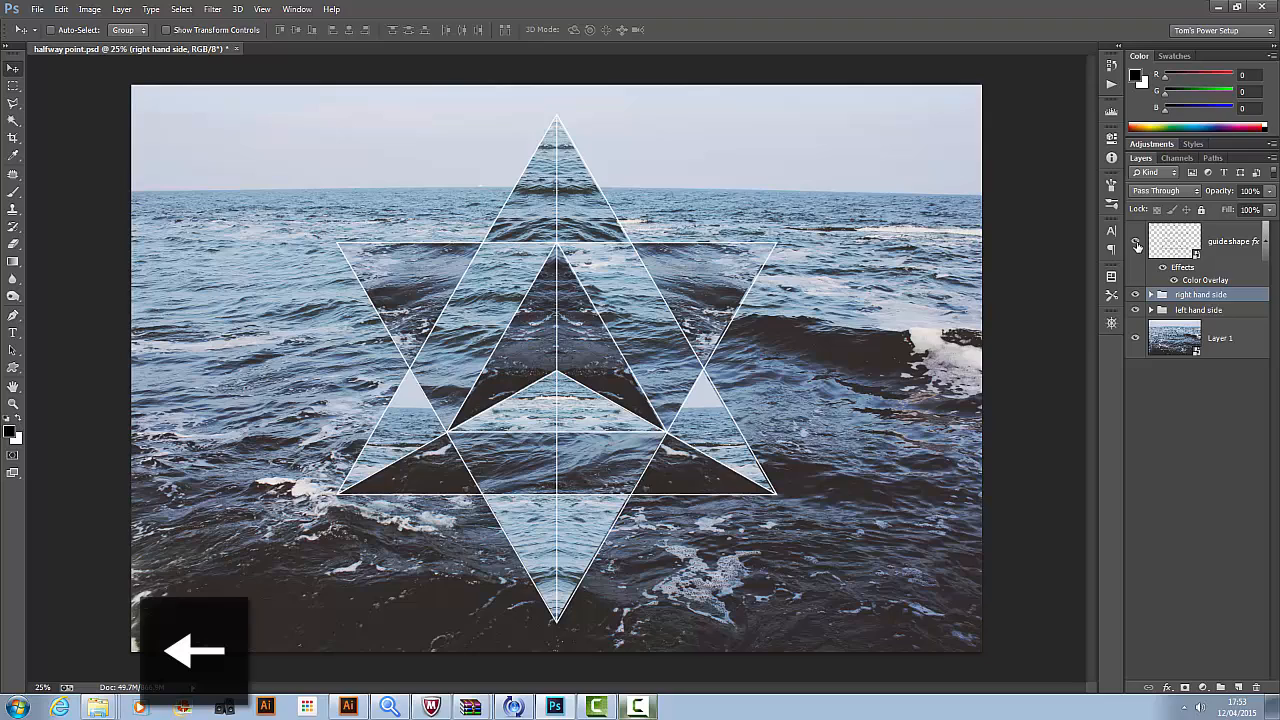
# Select the guide shape layer and toggle its visibility to compare the image with and without the white lines.
pyautogui.click(1220, 242)
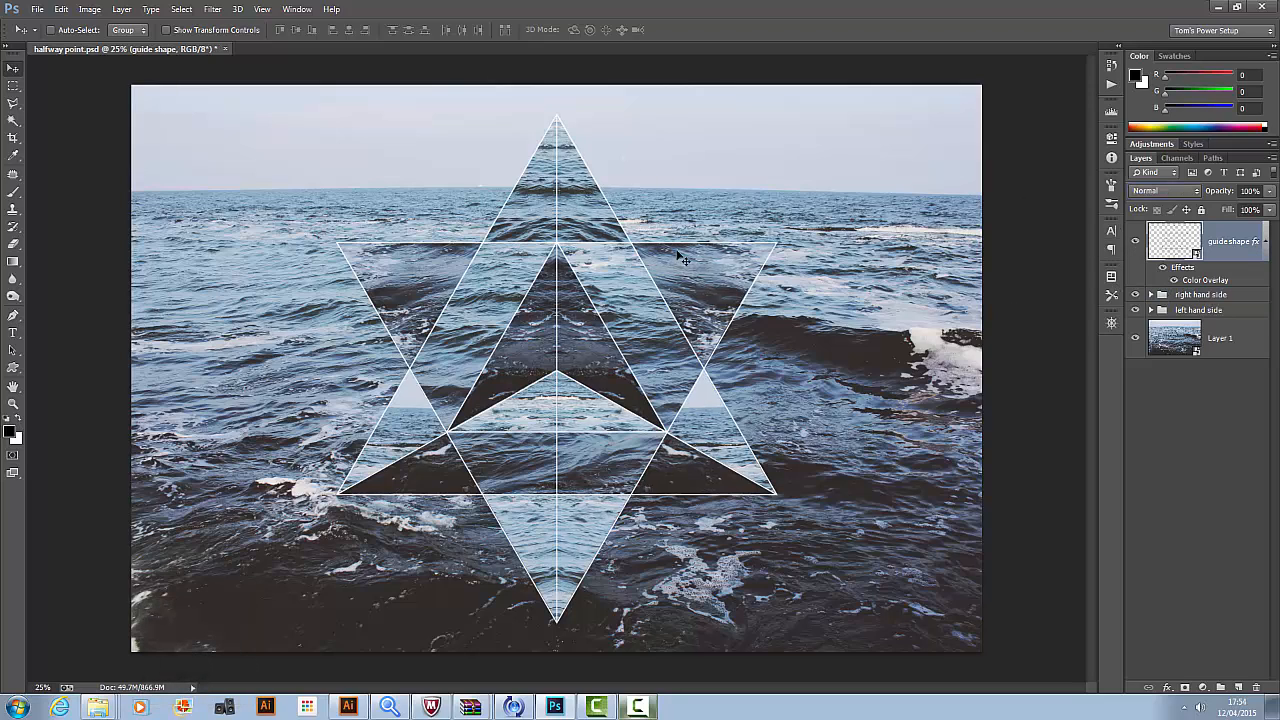
pyautogui.click(1135, 242)
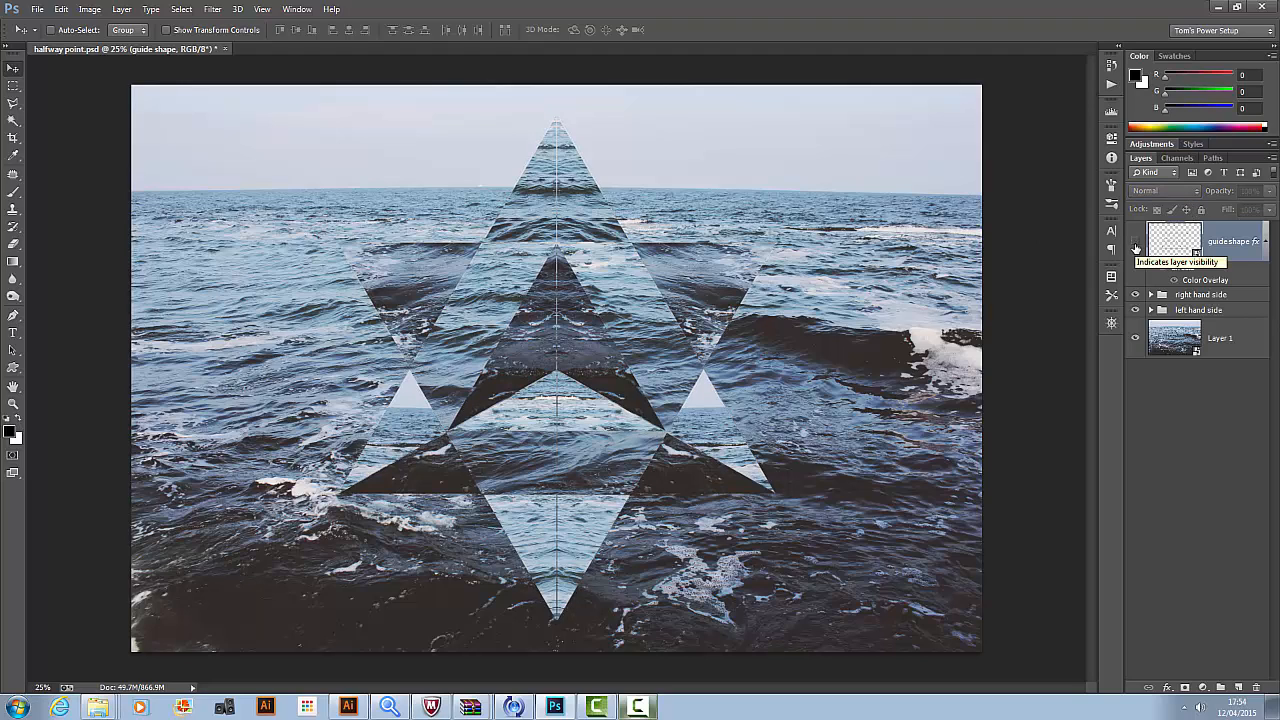
pyautogui.click(1135, 243)
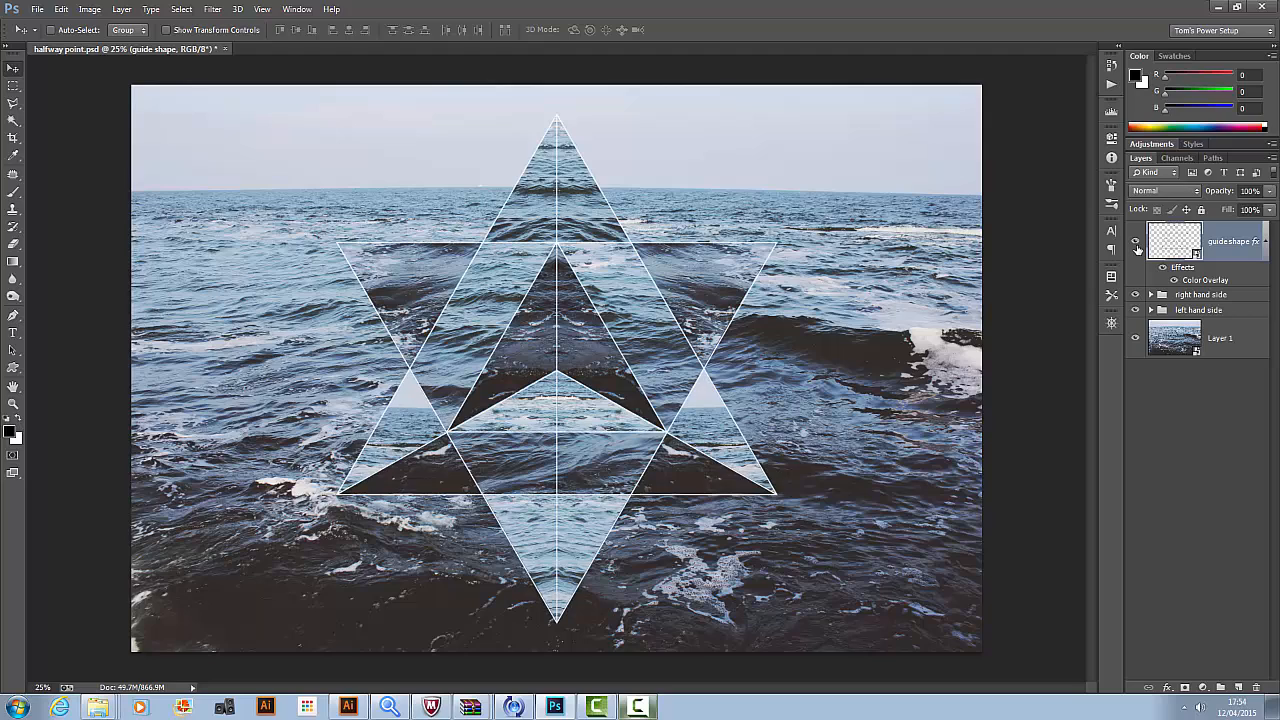
# Try the guide shape layer at 59% opacity, compare it with the layer hidden, and restore the opacity to 100%.
pyautogui.moveTo(1274, 192); pyautogui.dragTo(1245, 210)
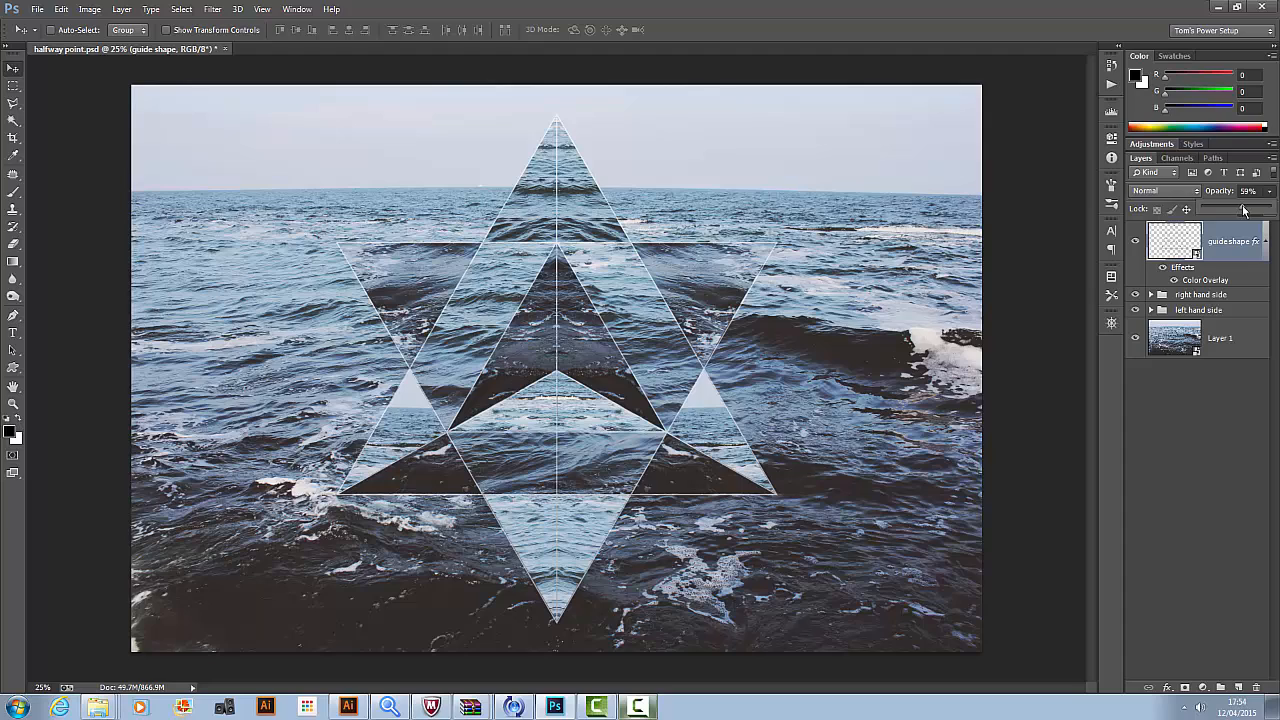
pyautogui.click(1136, 245)
pyautogui.click(1137, 248)
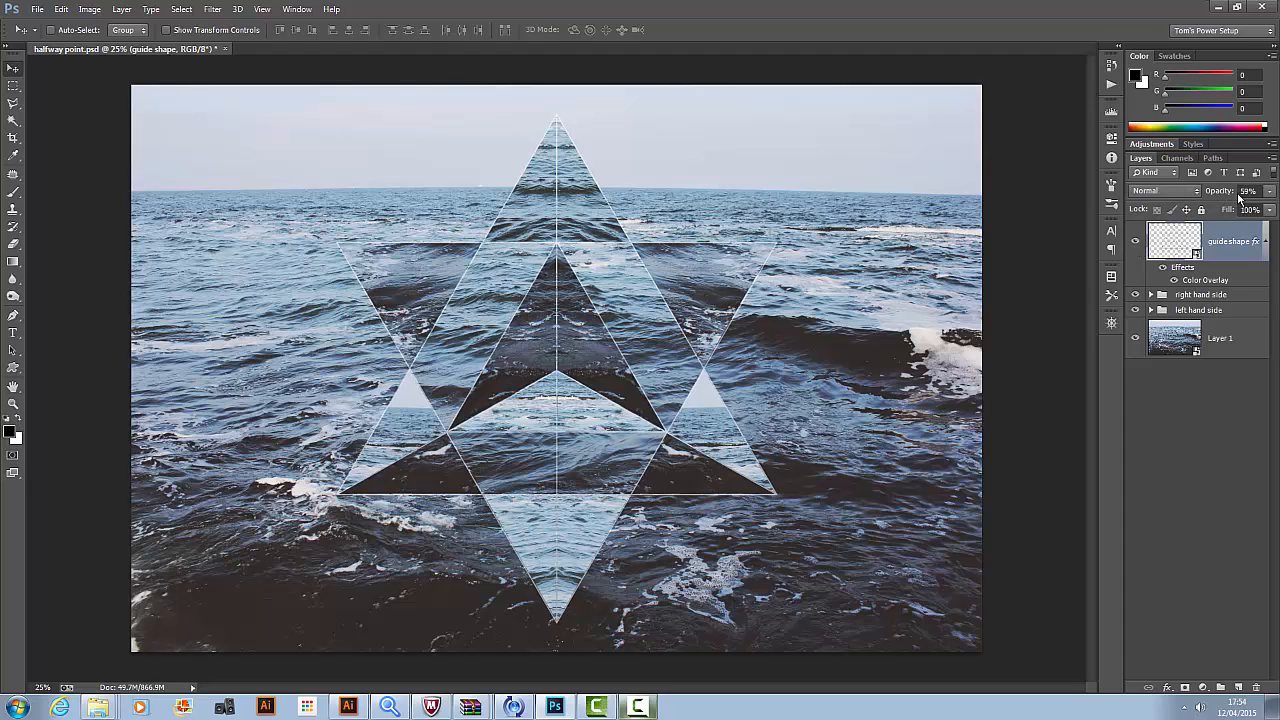
pyautogui.moveTo(1272, 192)
pyautogui.mouseDown()
pyautogui.moveTo(1250, 218)
pyautogui.moveTo(1272, 210)
pyautogui.mouseUp()
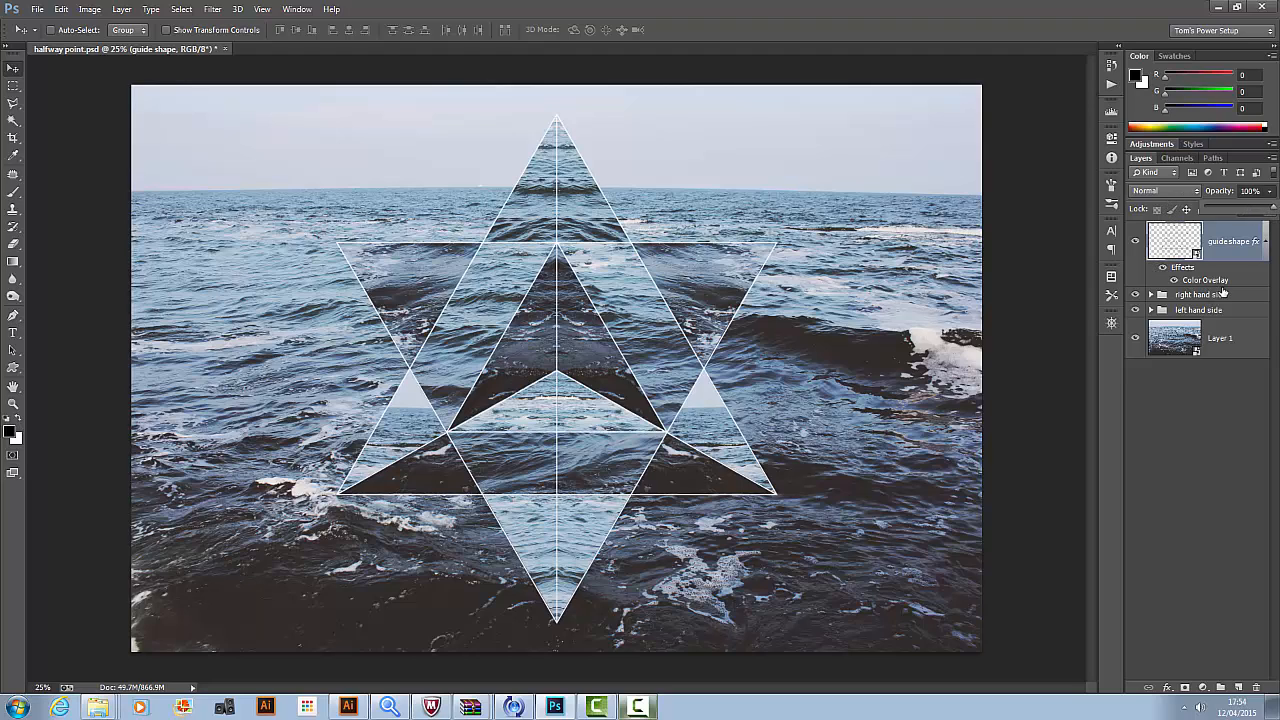
# Try the Soft Light blend mode on the guide shape layer and return it to Normal.
pyautogui.click(1162, 190)
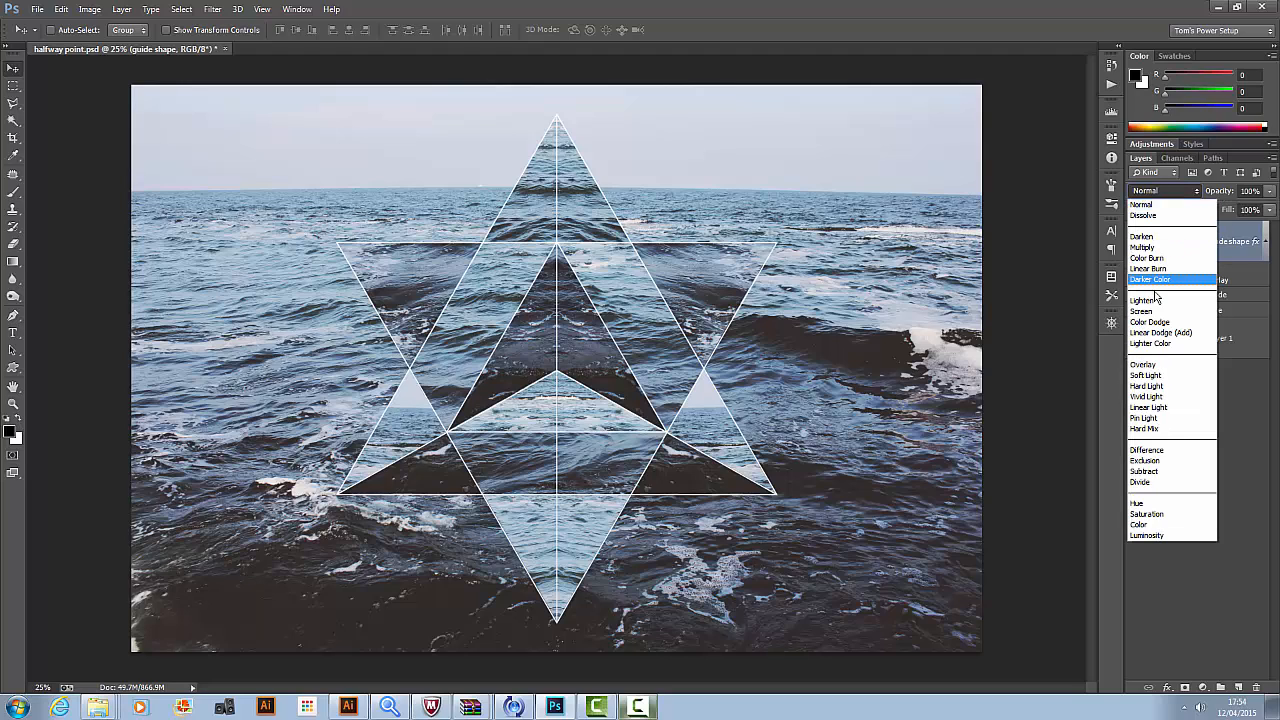
pyautogui.click(1160, 376)
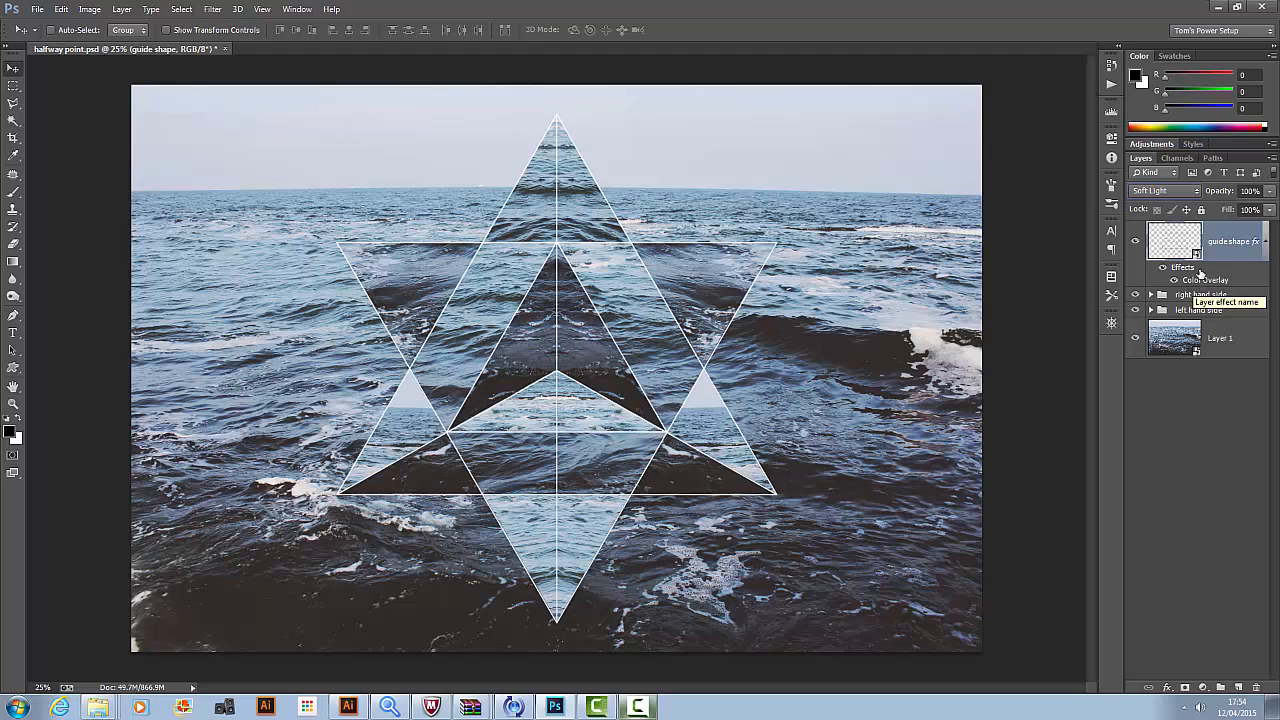
pyautogui.click(1187, 193)
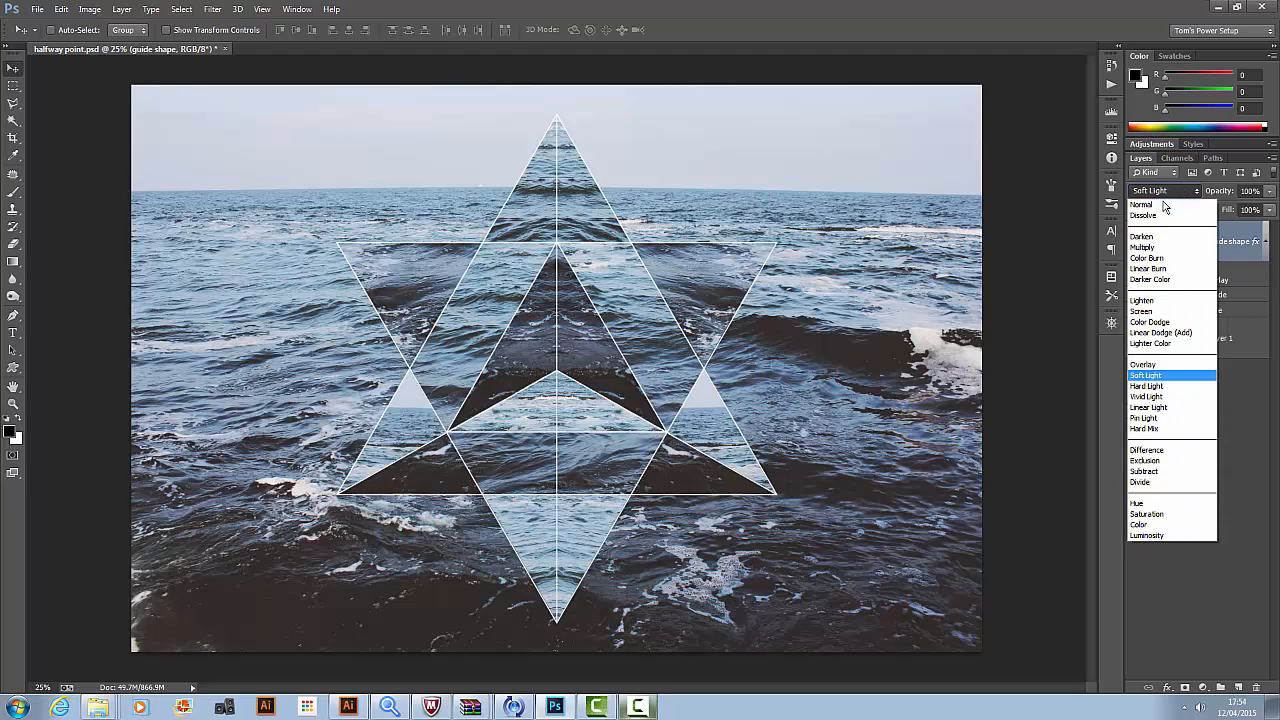
pyautogui.click(1166, 205)
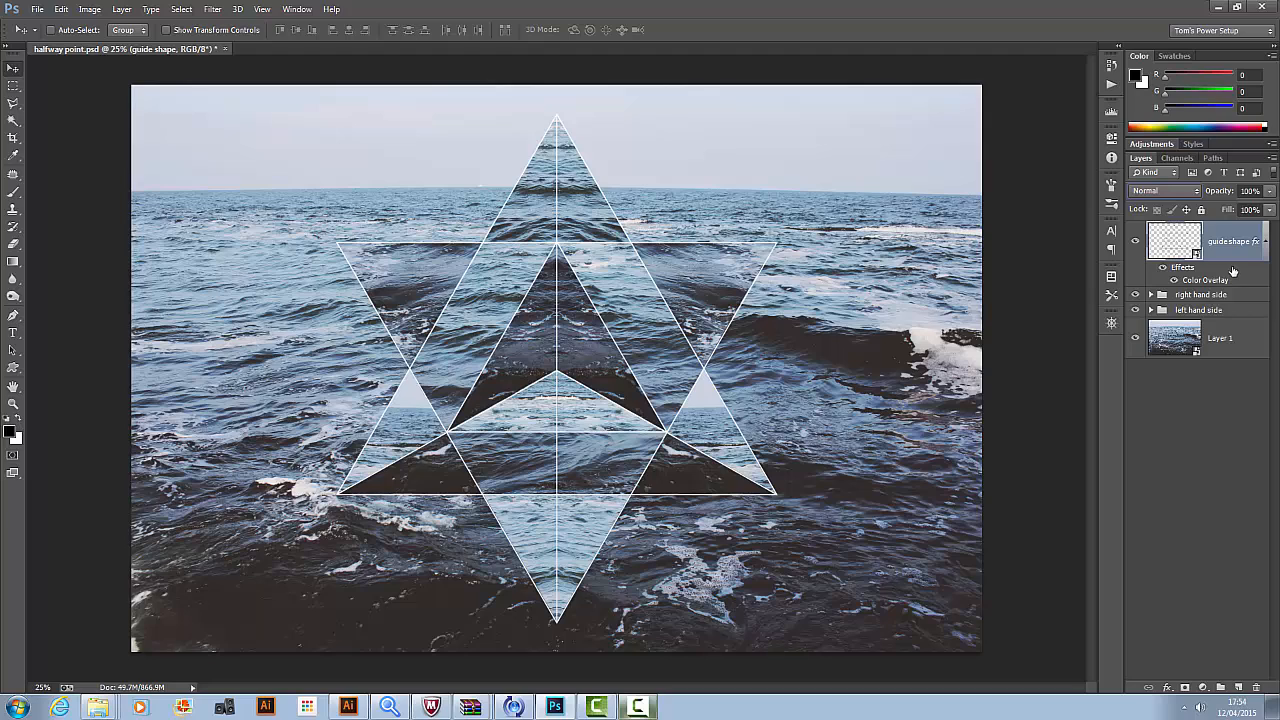
# Put the guide shape layer in its own group and name the group "symbol".
pyautogui.hotkey('ctrl', 'g')
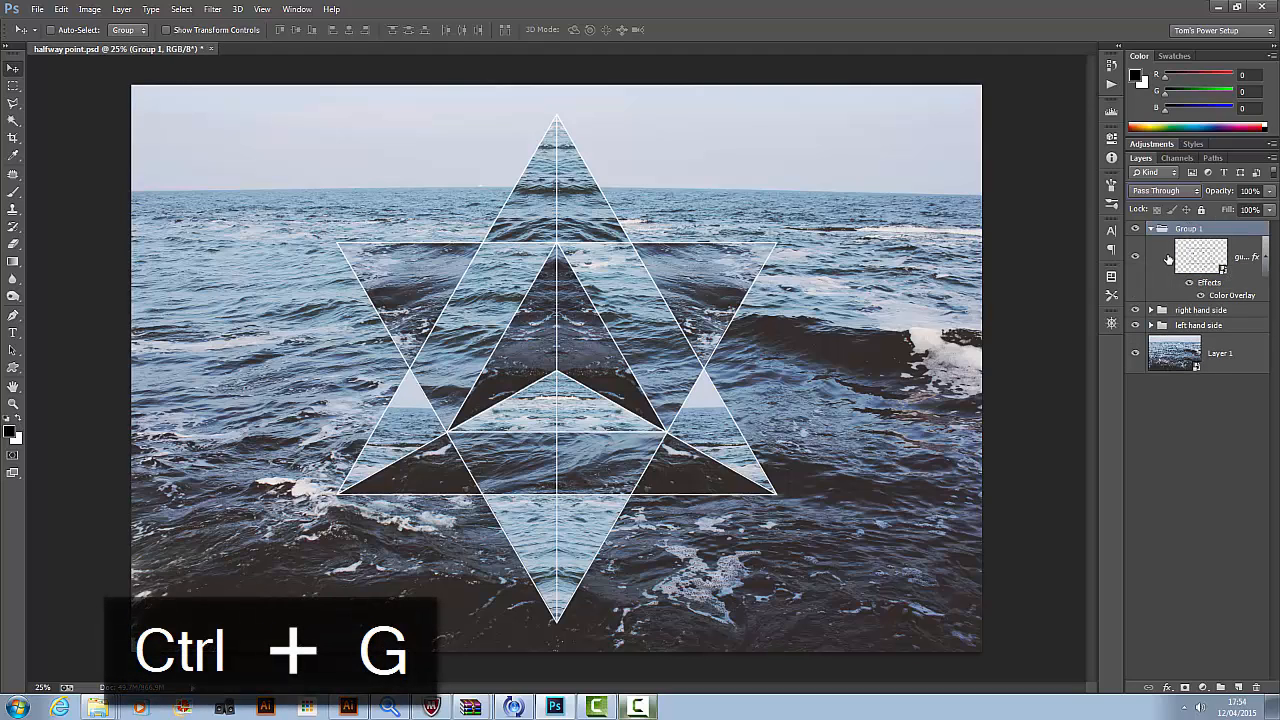
pyautogui.click(1136, 230)
pyautogui.click(1136, 230)
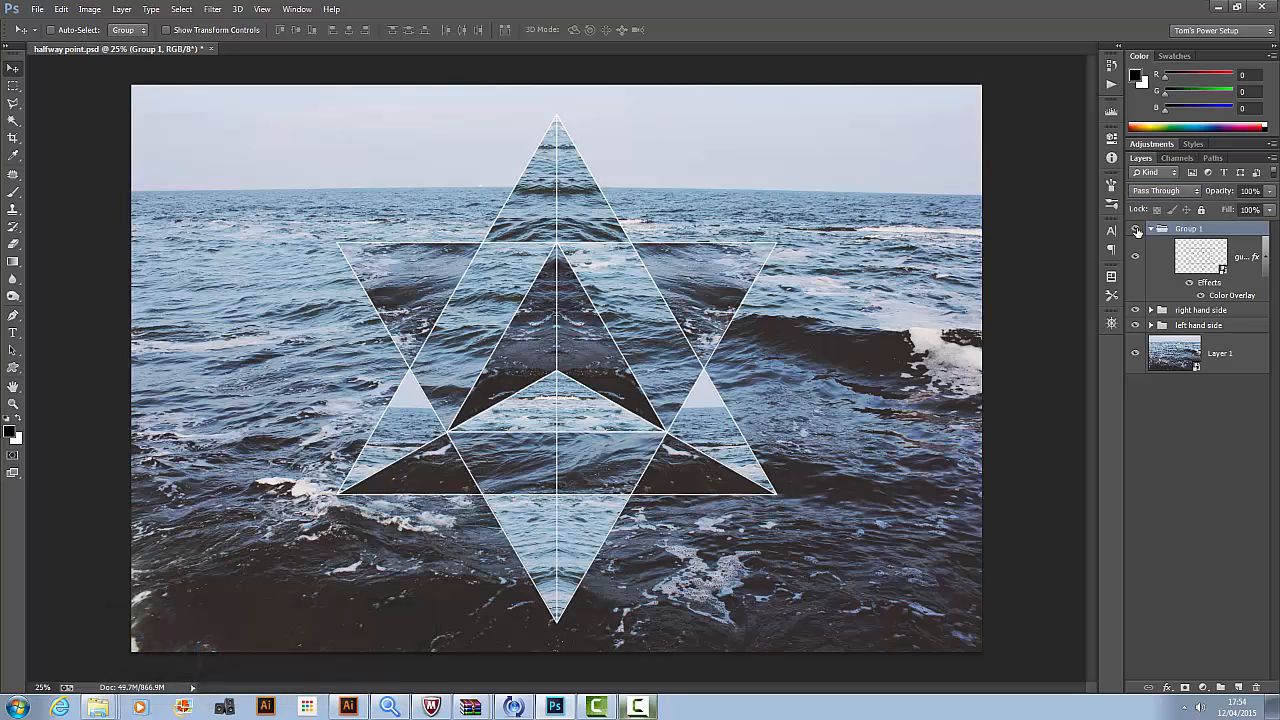
pyautogui.doubleClick(1188, 229)
pyautogui.write('symbol')
pyautogui.press('Return')
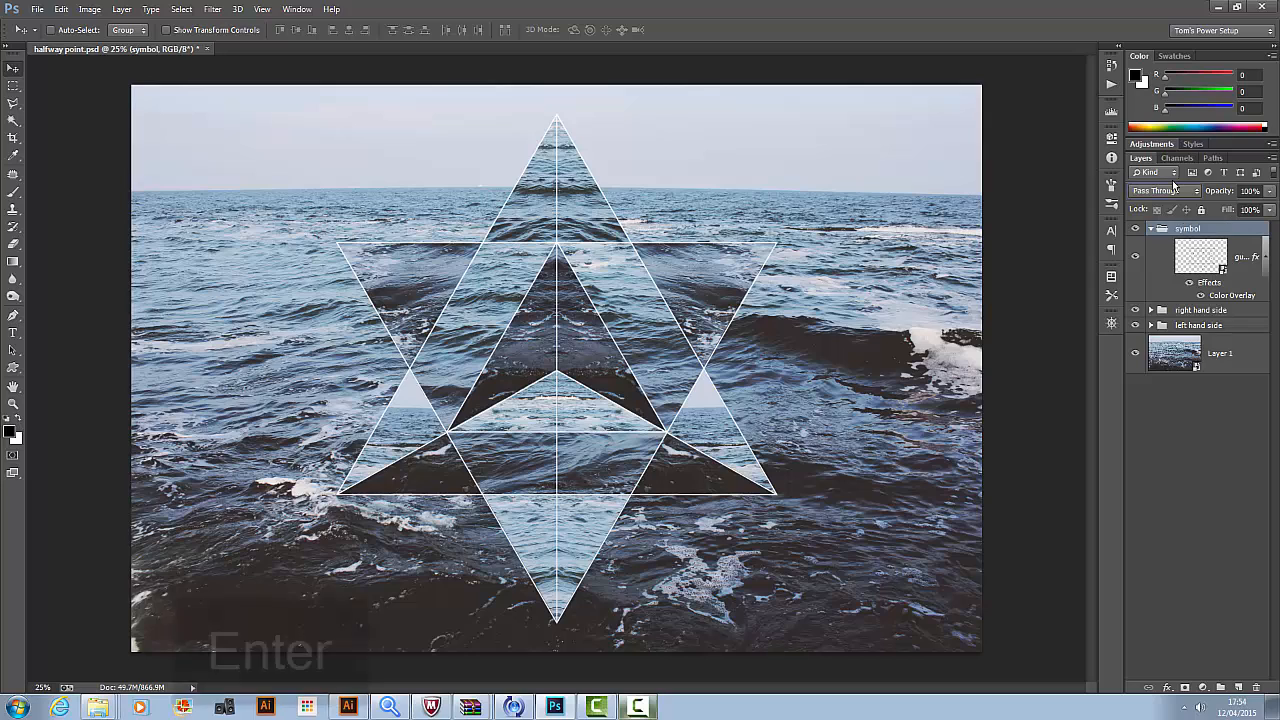
# Try Soft Light on the "symbol" group, collapse the group, and set its blend mode to Overlay.
pyautogui.click(1172, 190)
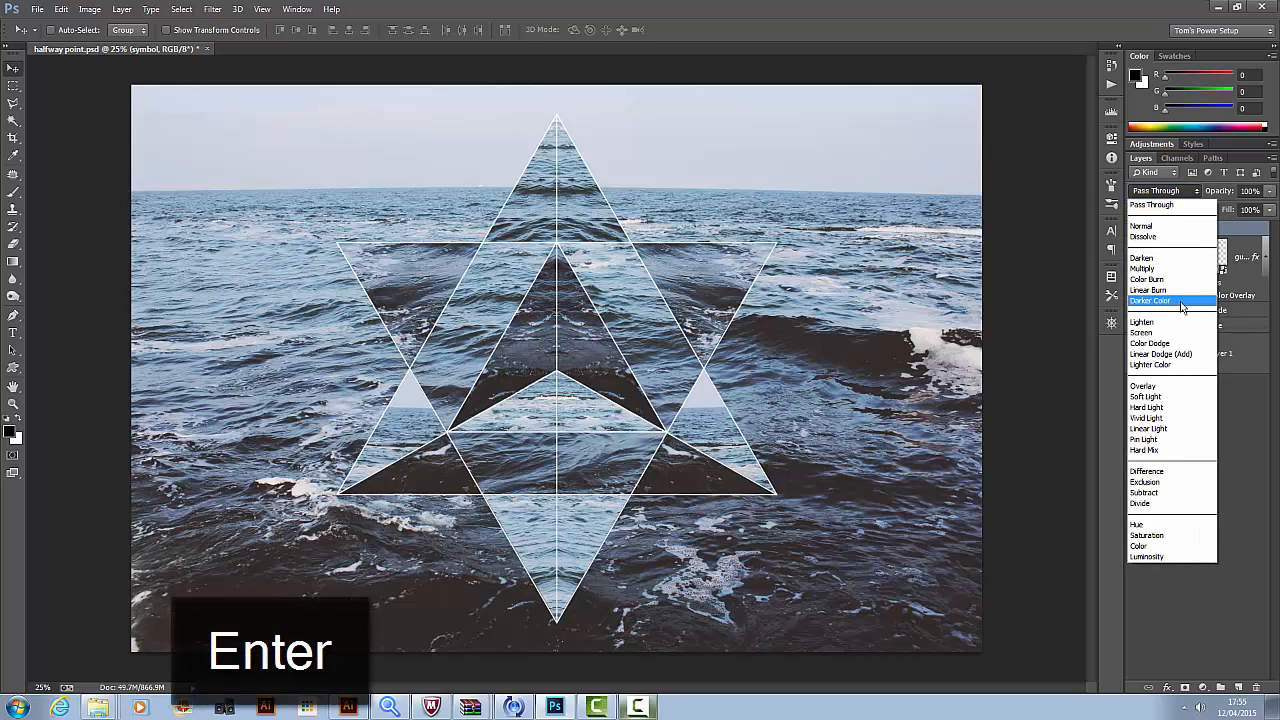
pyautogui.click(1181, 395)
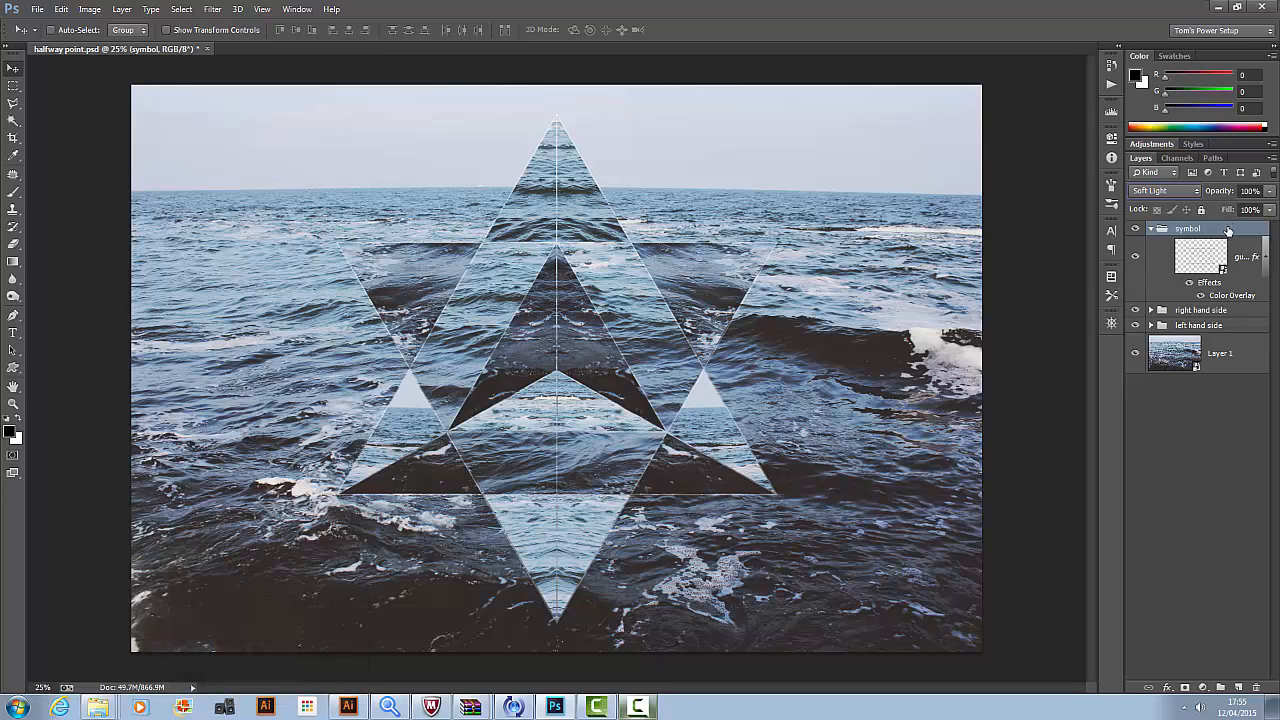
pyautogui.click(1150, 230)
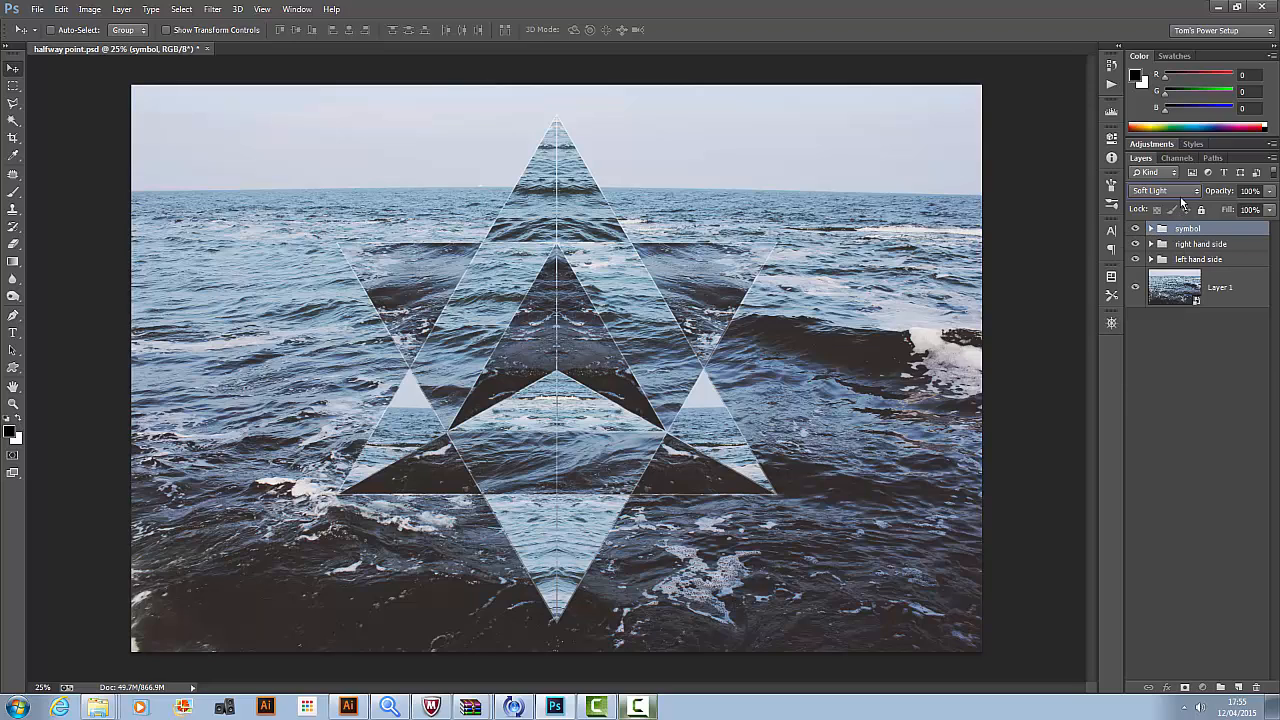
pyautogui.click(1181, 196)
pyautogui.click(1163, 392)
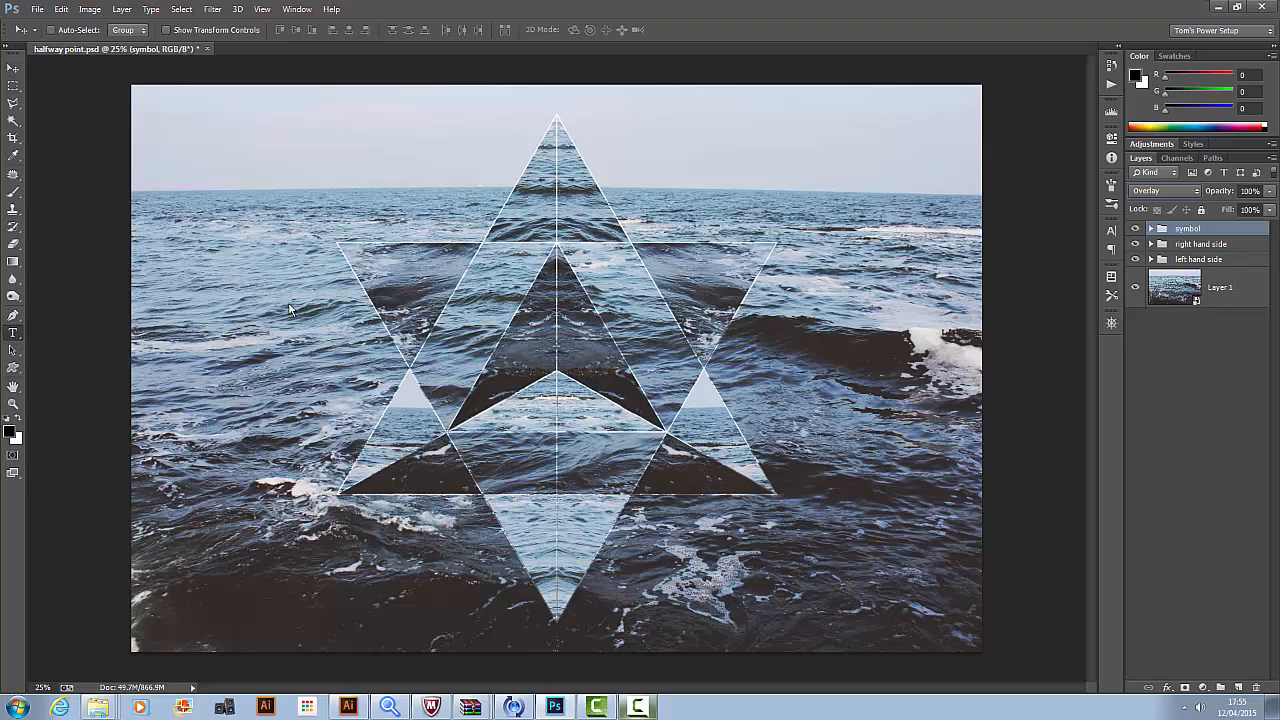
# Draw a wide text box across the middle of the star and open the character settings, keeping the Knockout font.
pyautogui.press('t')
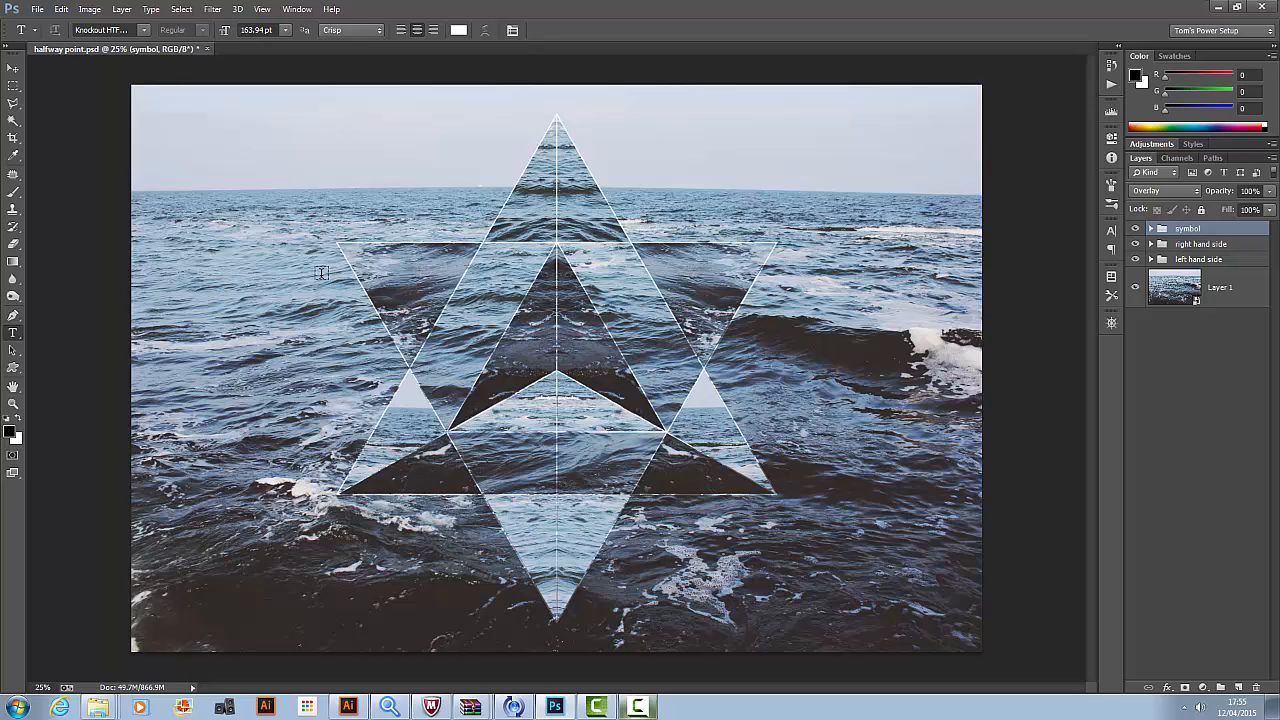
pyautogui.moveTo(310, 272); pyautogui.dragTo(727, 415)
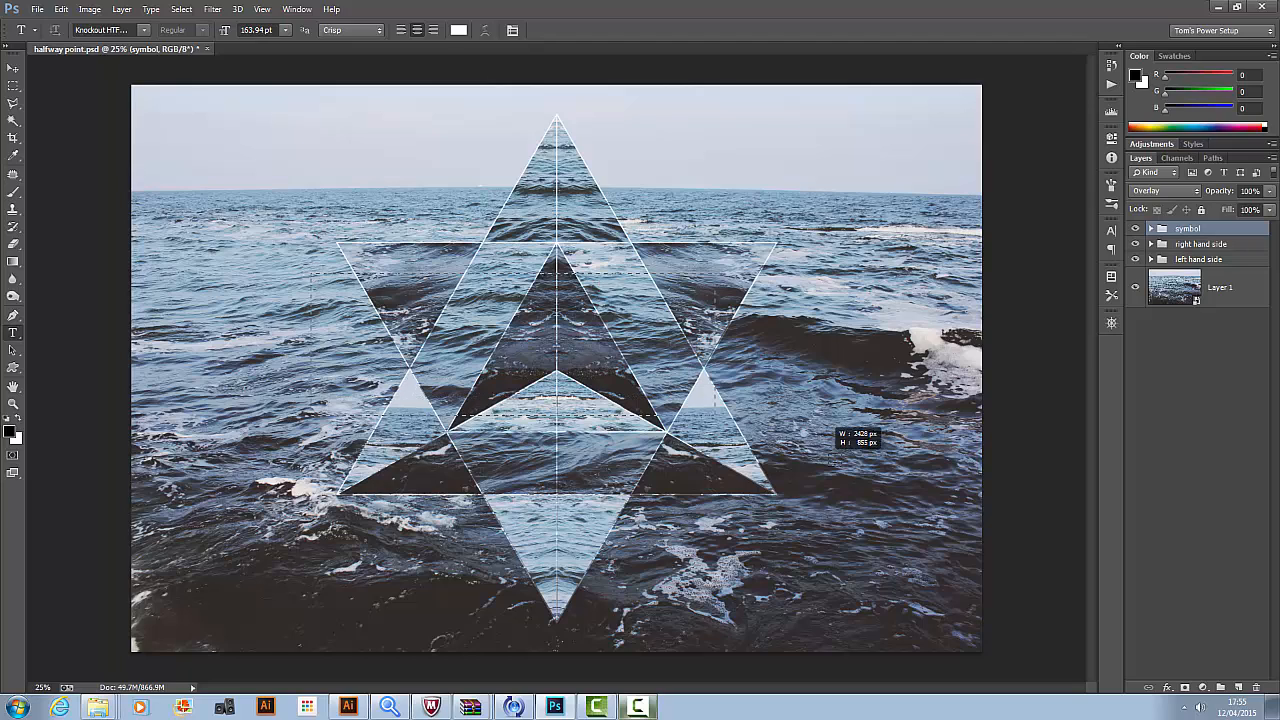
pyautogui.moveTo(832, 424); pyautogui.dragTo(856, 499)
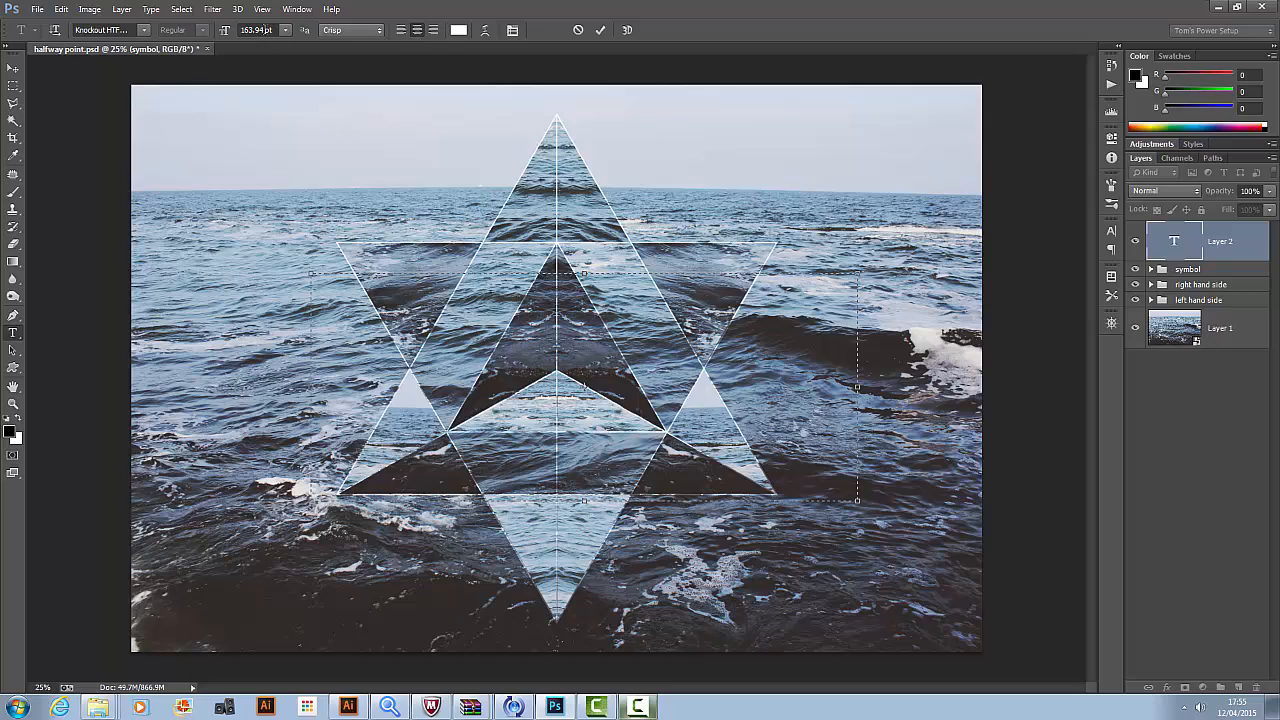
pyautogui.click(144, 32)
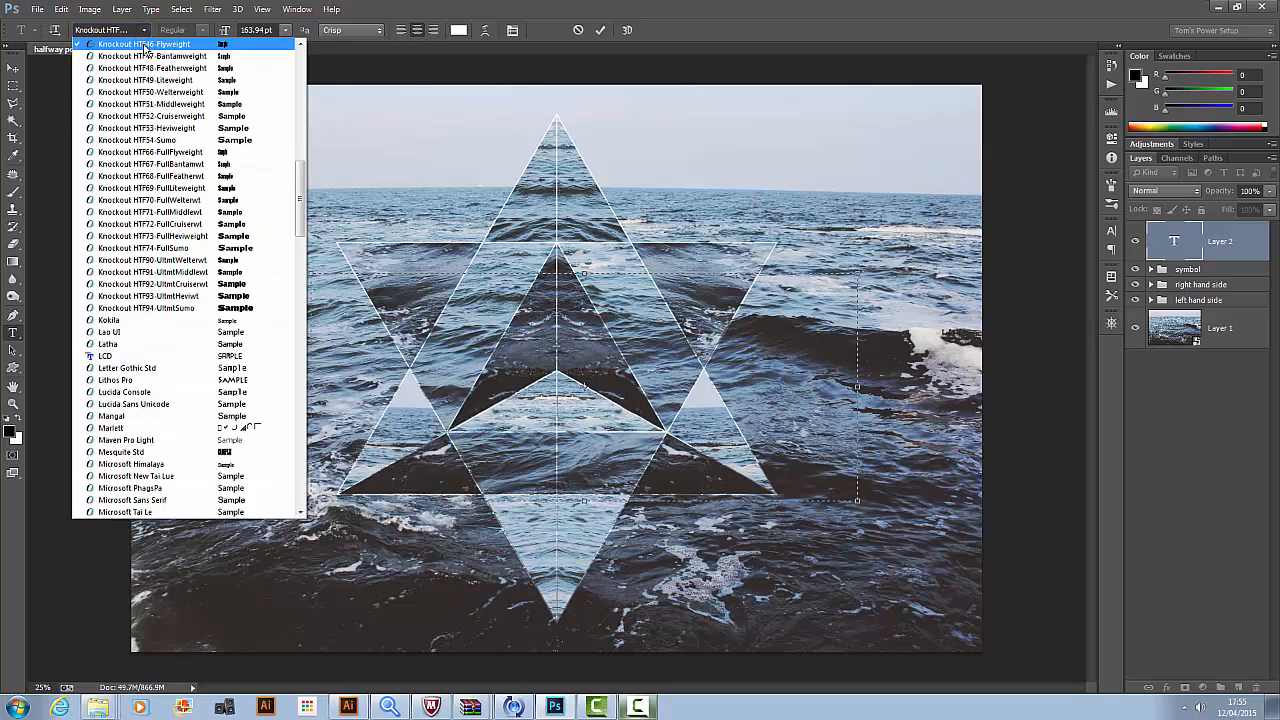
pyautogui.click(442, 7)
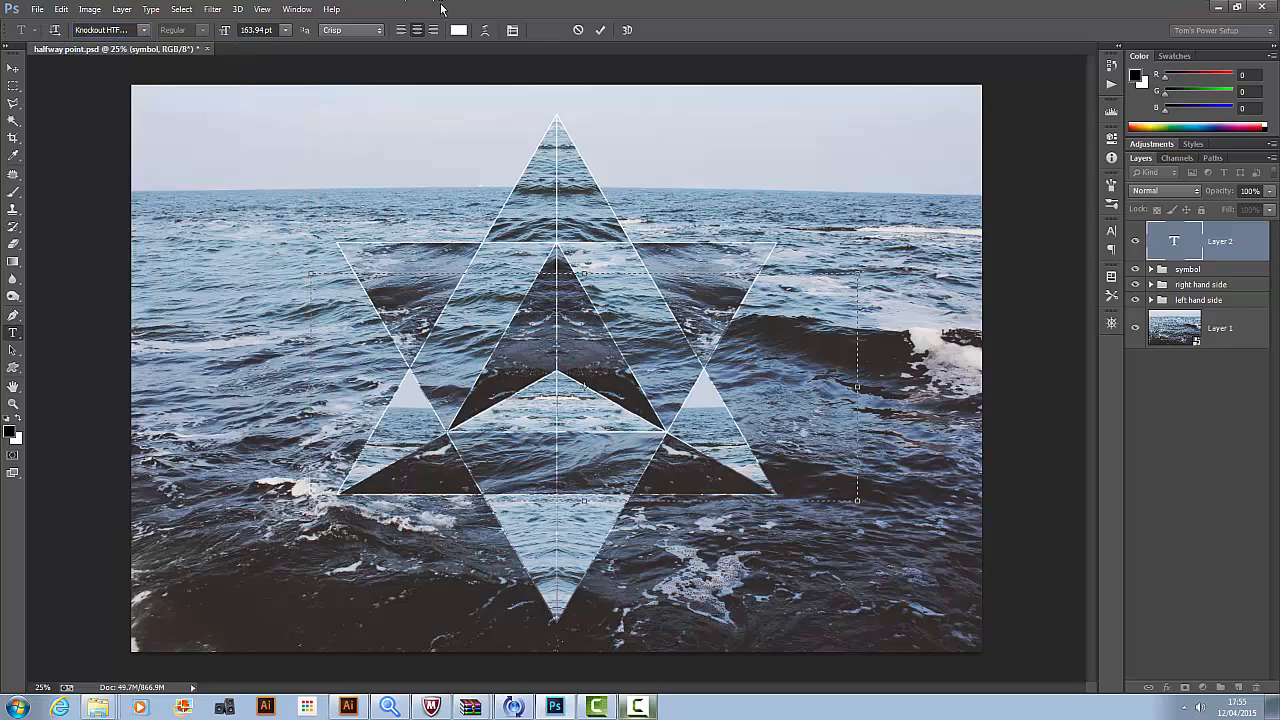
pyautogui.click(512, 31)
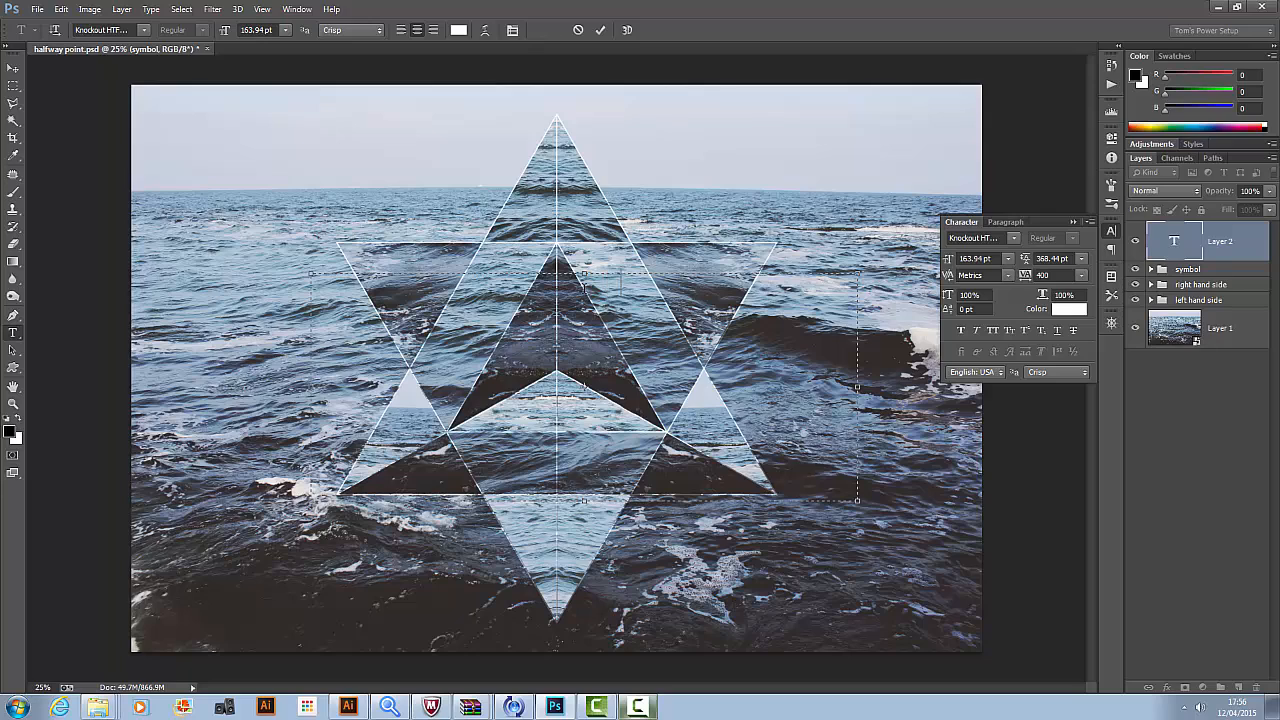
# Enter the text "WE WERE DEAD BEFORE THE SHIP EVEN SANK" in the text box over the star.
pyautogui.click(583, 273)
pyautogui.write('WE WERE DEAD')
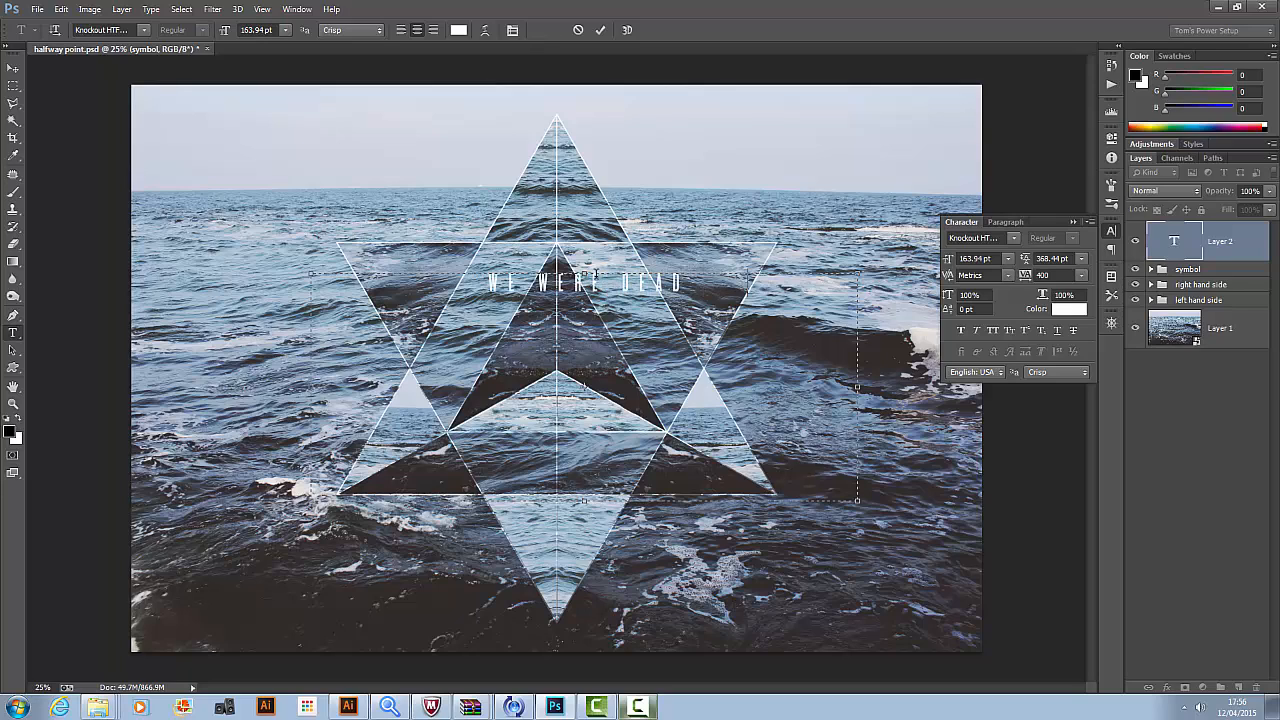
pyautogui.write(' BEFORE THE SN')
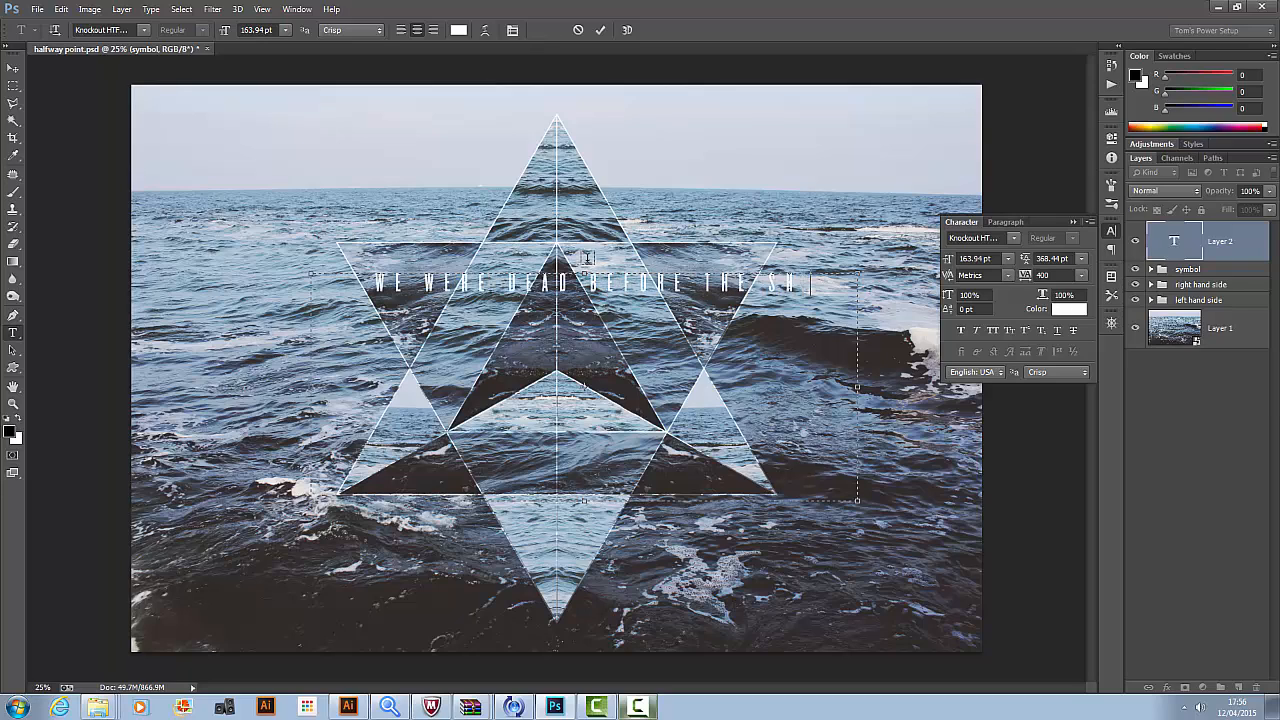
pyautogui.write('IP EVEN')
pyautogui.press('Return')
pyautogui.write('SANK')
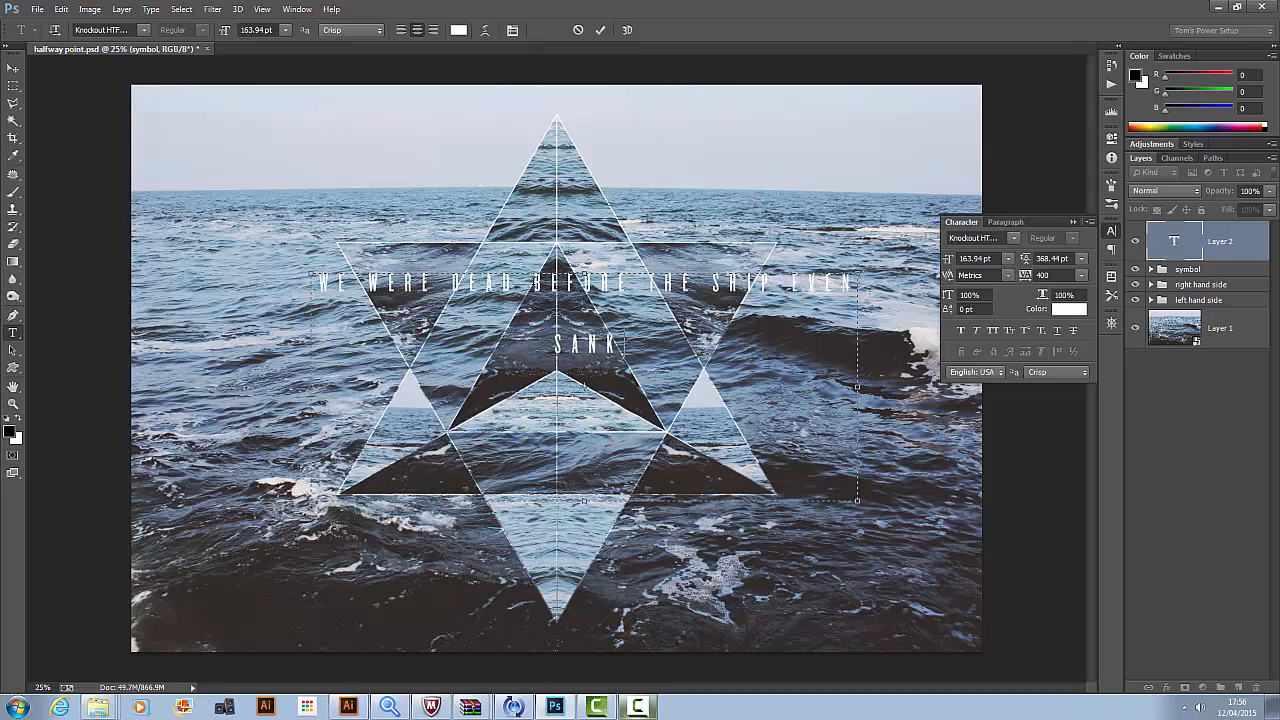
# Break the quotation into three lines, "WE WERE DEAD", "BEFORE THE SHIP" and "EVEN SANK", and commit the text.
pyautogui.click(525, 285)
pyautogui.press('Return')
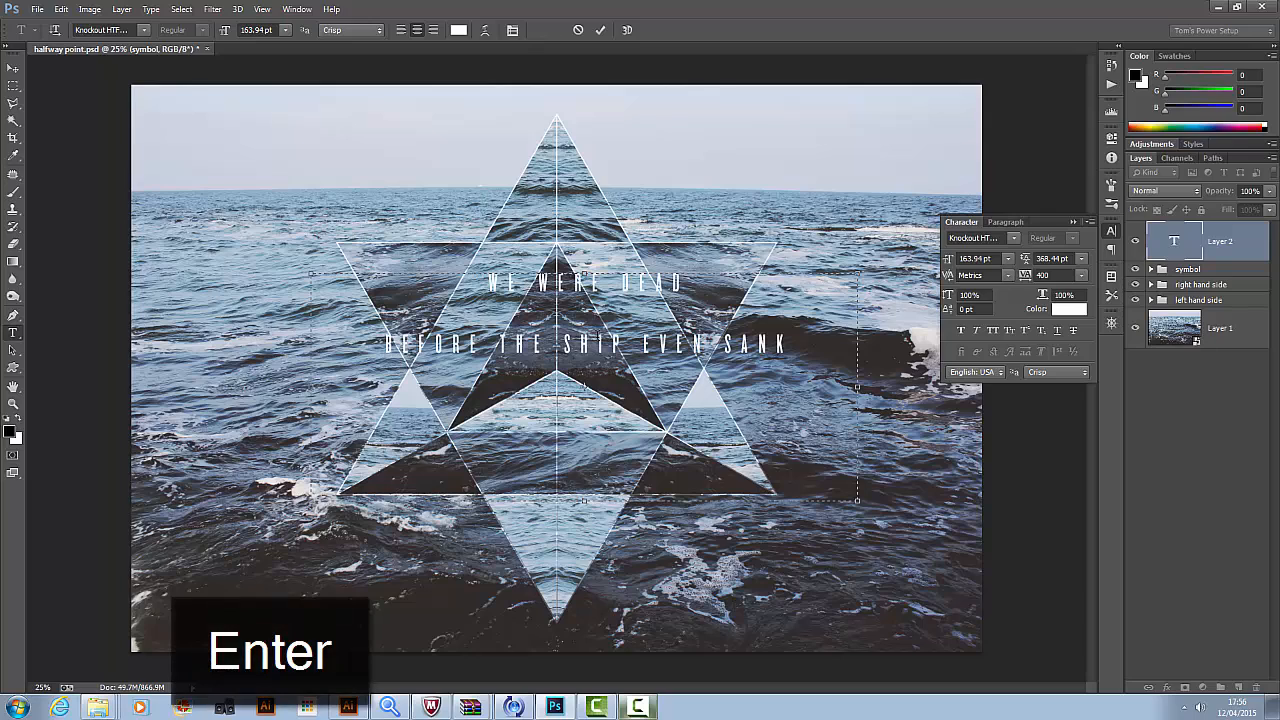
pyautogui.click(640, 344)
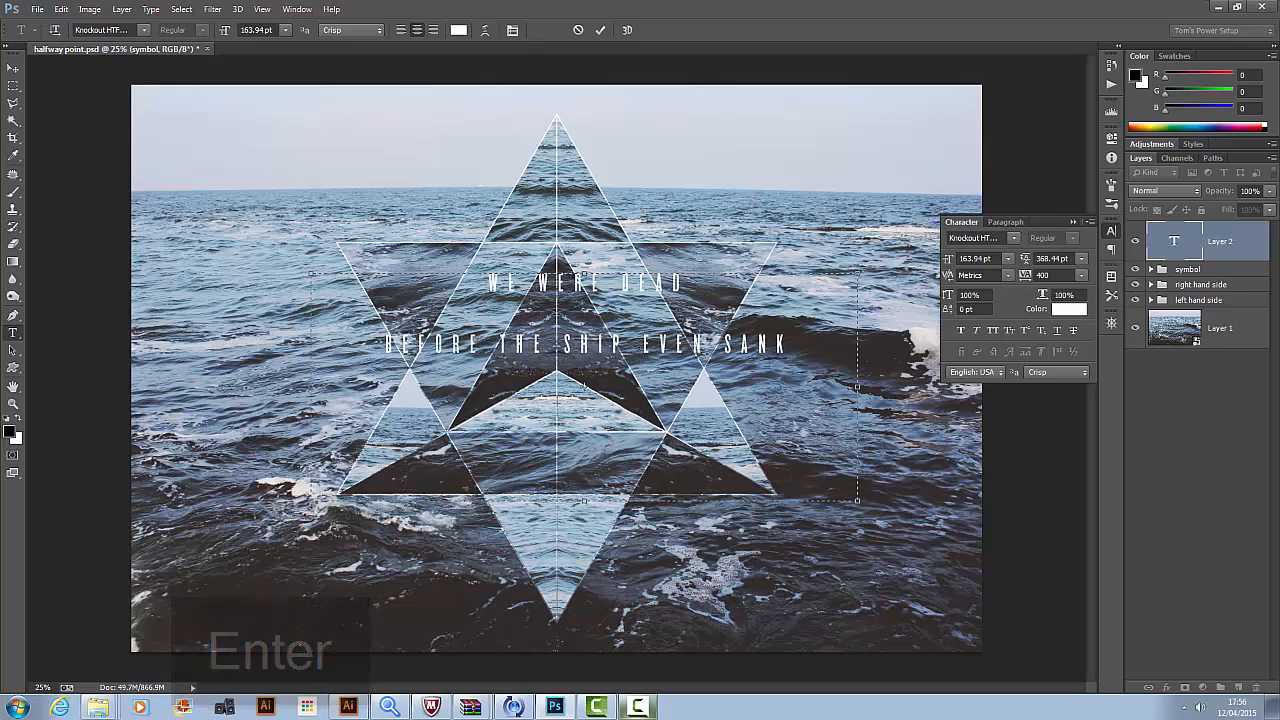
pyautogui.press('Return')
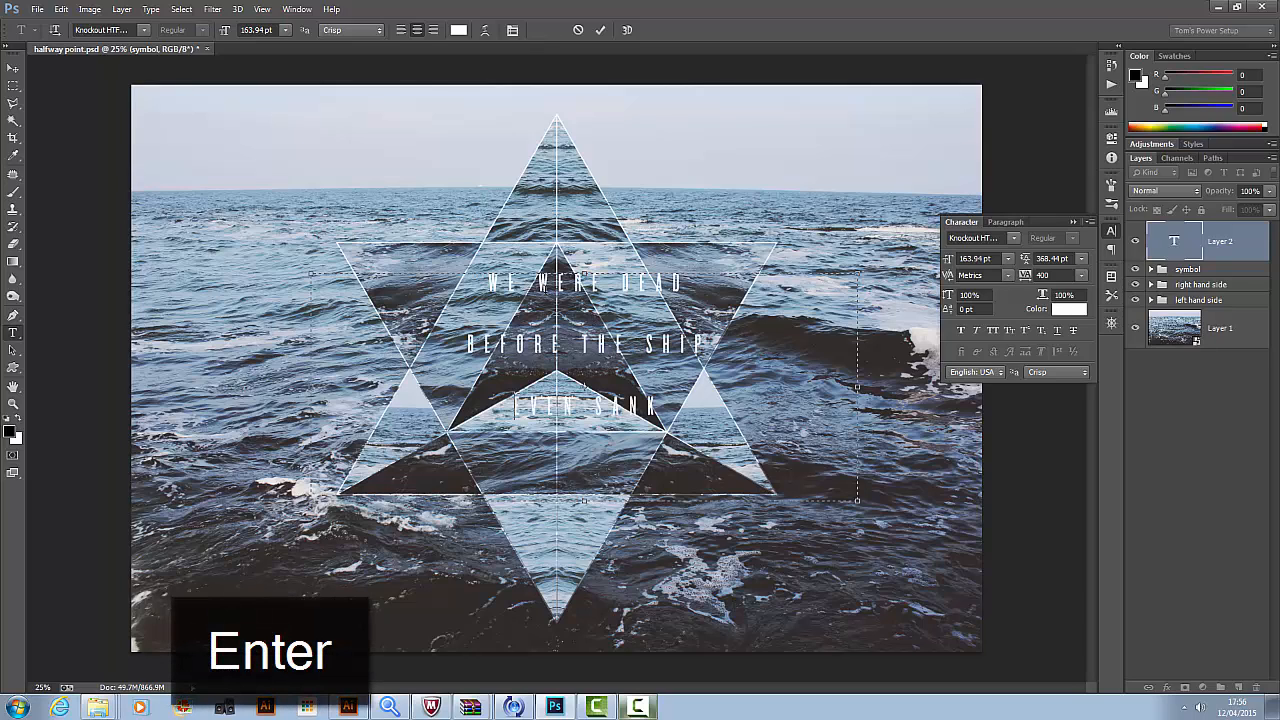
pyautogui.click(13, 68)
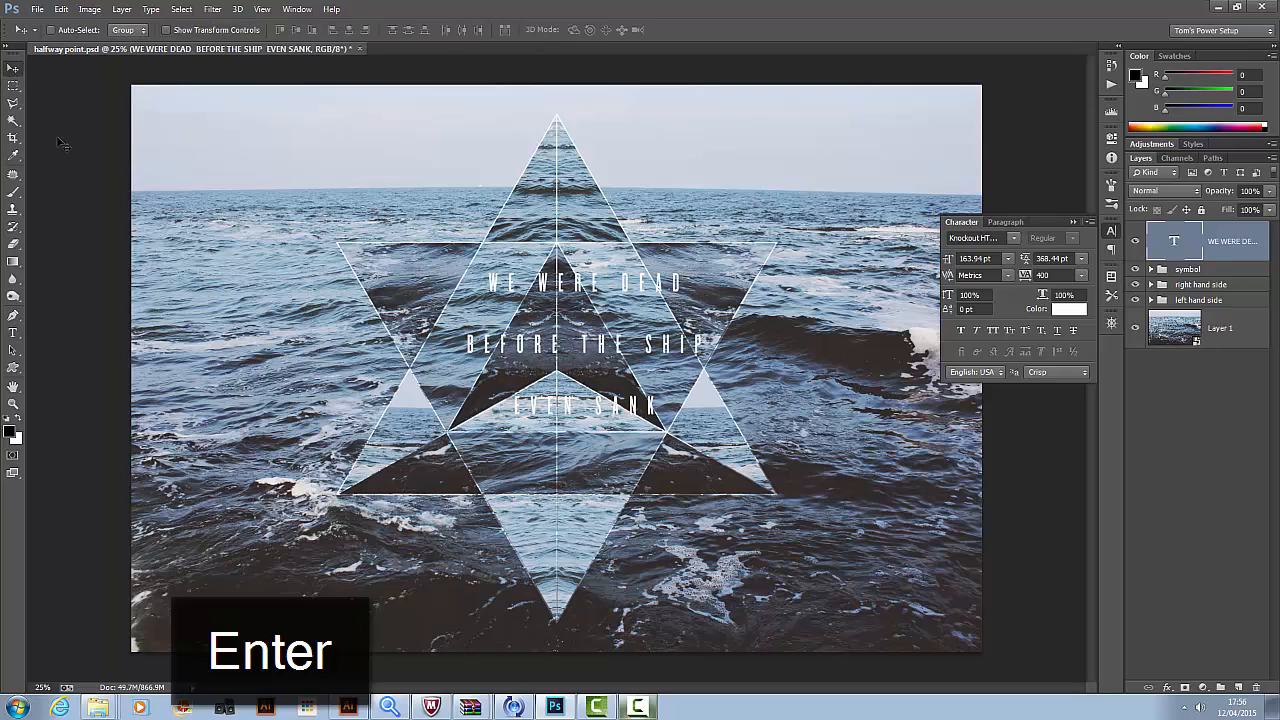
# Centre the text layer horizontally on the whole canvas, leaving nothing selected.
pyautogui.hotkey('ctrl', 'a')
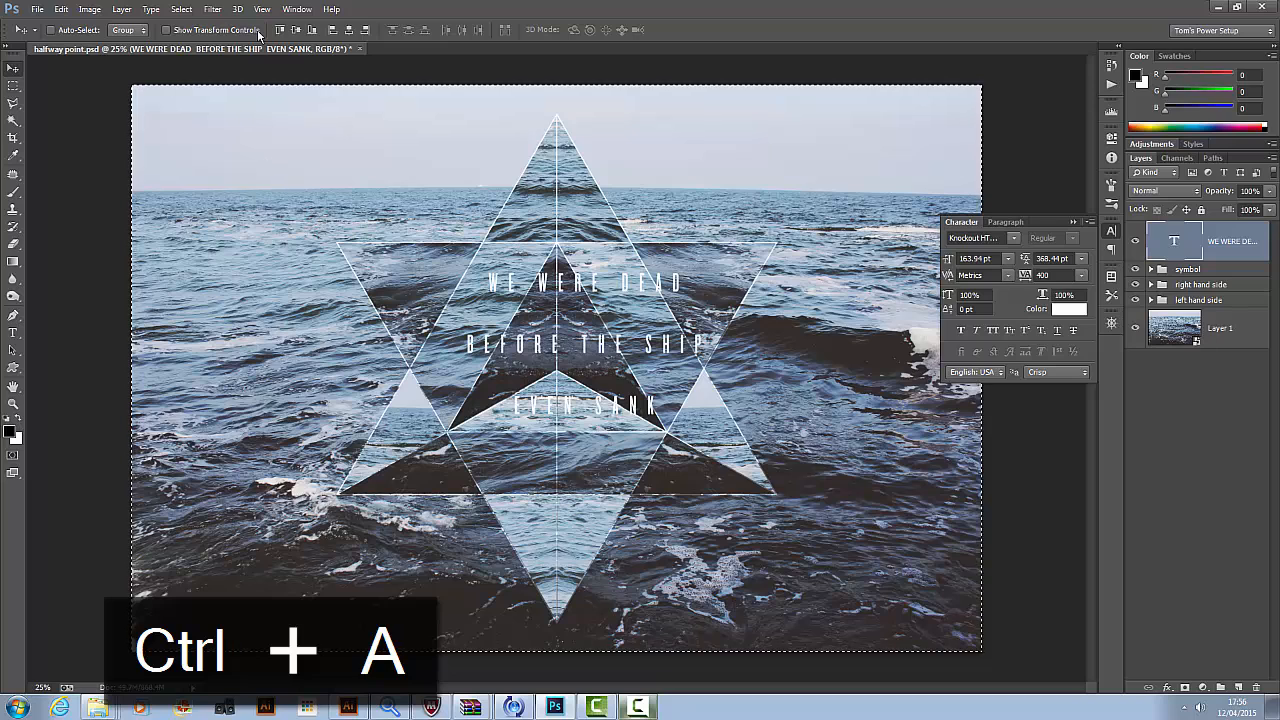
pyautogui.click(351, 31)
pyautogui.hotkey('ctrl', 'd')
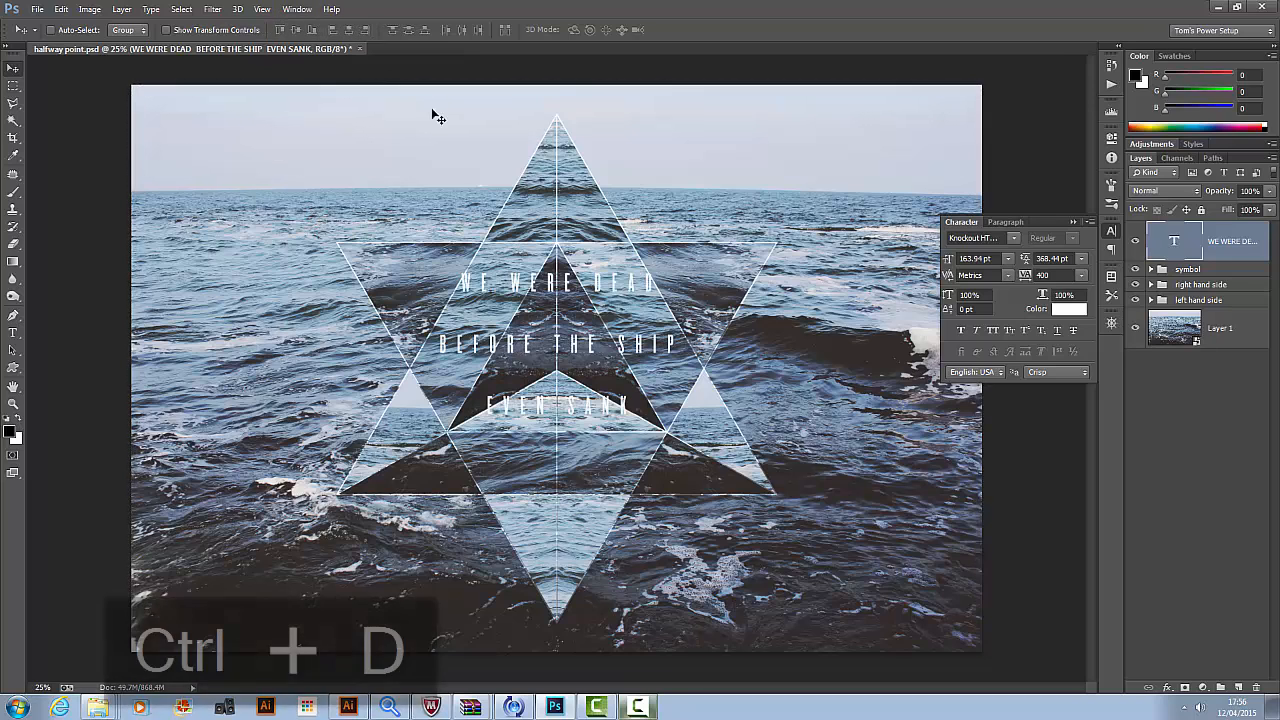
# Scale the text block from its centre to about 125% and shift it down over the middle of the star.
pyautogui.hotkey('ctrl', 't')
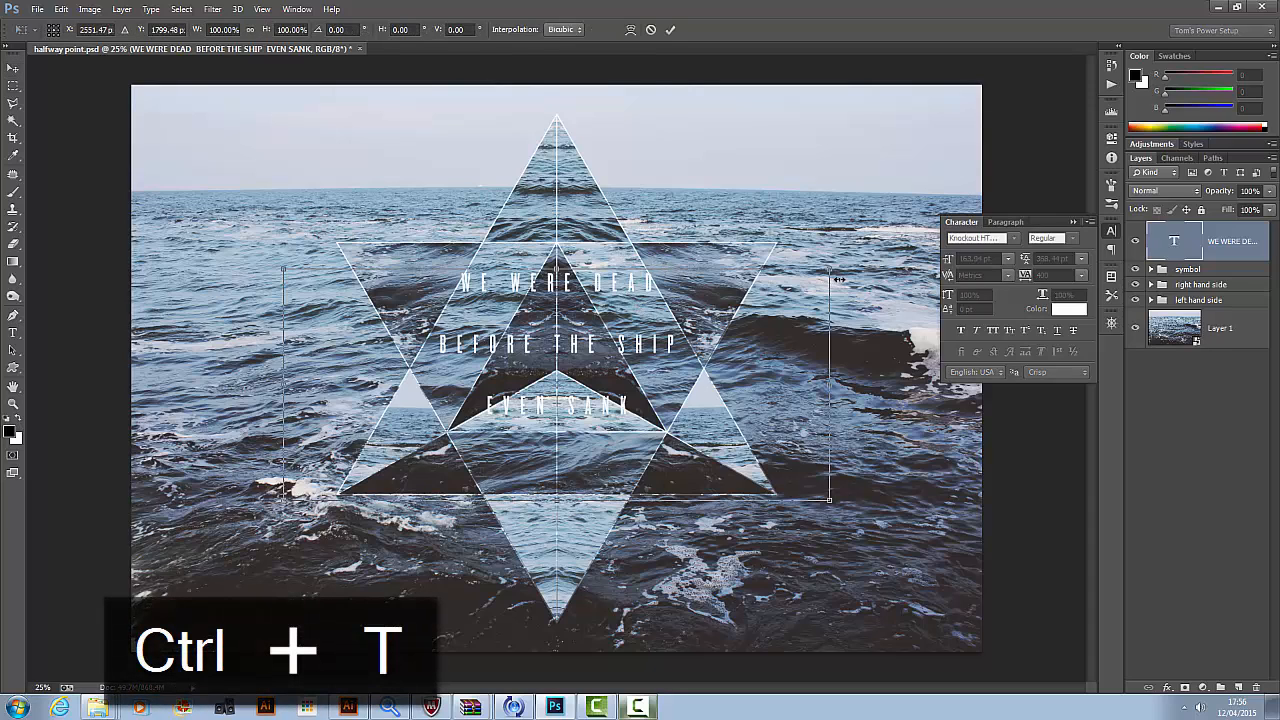
pyautogui.moveTo(830, 270); pyautogui.dragTo(883, 203)
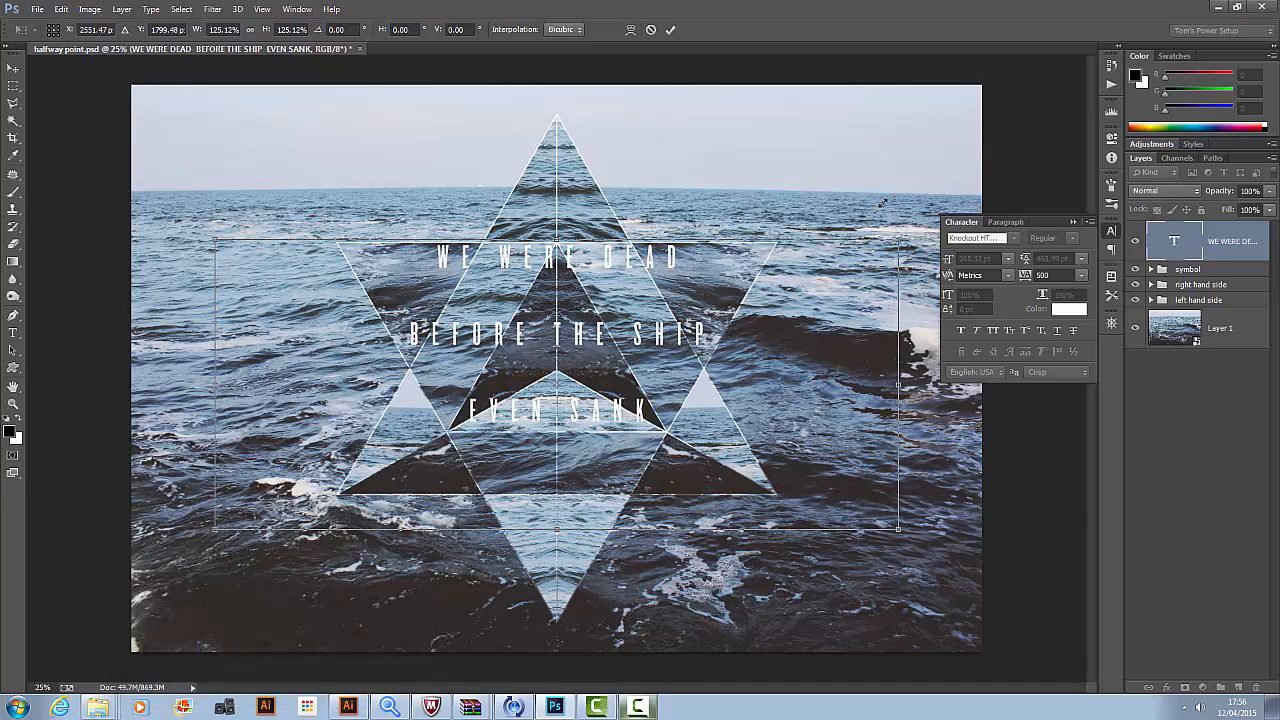
pyautogui.hotkey('shift', 'Down')
pyautogui.hotkey('shift', 'Down')
pyautogui.hotkey('shift', 'Down')
pyautogui.hotkey('shift', 'Down')
pyautogui.hotkey('shift', 'Down')
pyautogui.hotkey('shift', 'Down')
pyautogui.hotkey('shift', 'Down')
pyautogui.hotkey('shift', 'Down')
pyautogui.hotkey('shift', 'Down')
pyautogui.hotkey('shift', 'Down')
pyautogui.hotkey('shift', 'Down')
pyautogui.hotkey('shift', 'Down')
pyautogui.hotkey('shift', 'Down')
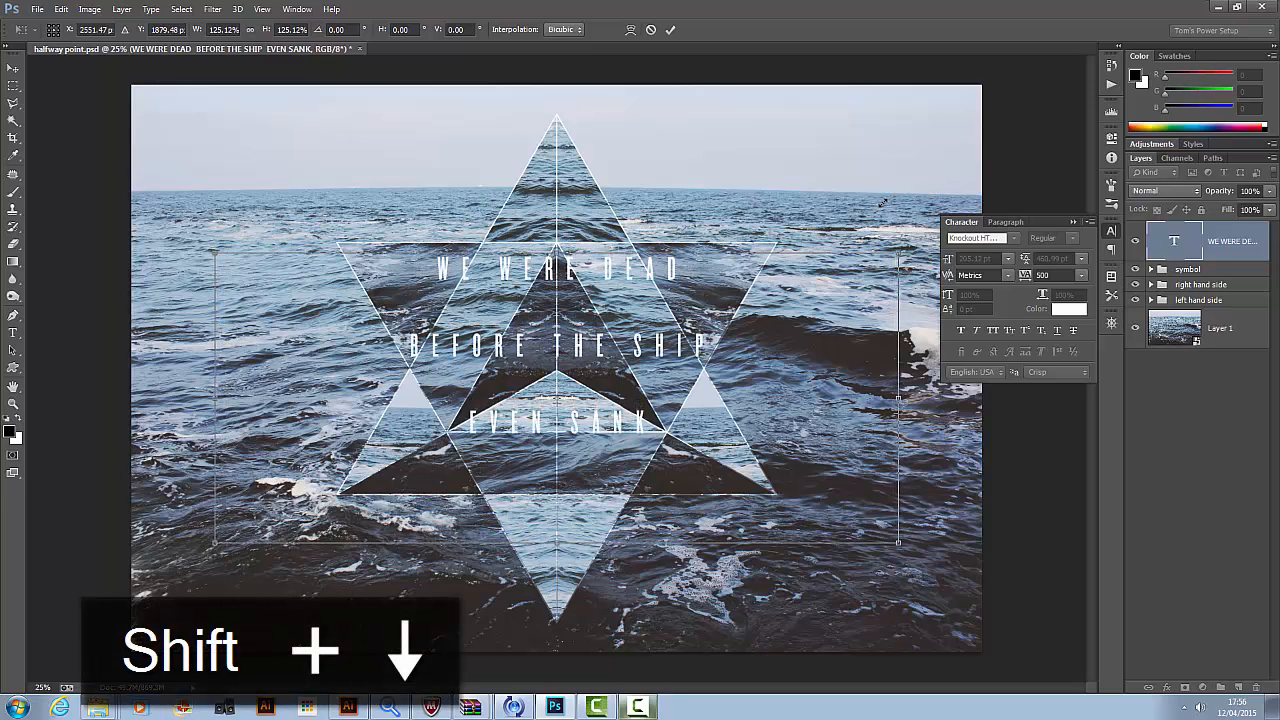
pyautogui.hotkey('shift', 'Down')
pyautogui.hotkey('shift', 'Down')
pyautogui.hotkey('shift', 'Down')
pyautogui.hotkey('shift', 'Down')
pyautogui.hotkey('shift', 'Down')
pyautogui.hotkey('shift', 'Down')
pyautogui.hotkey('shift', 'Down')
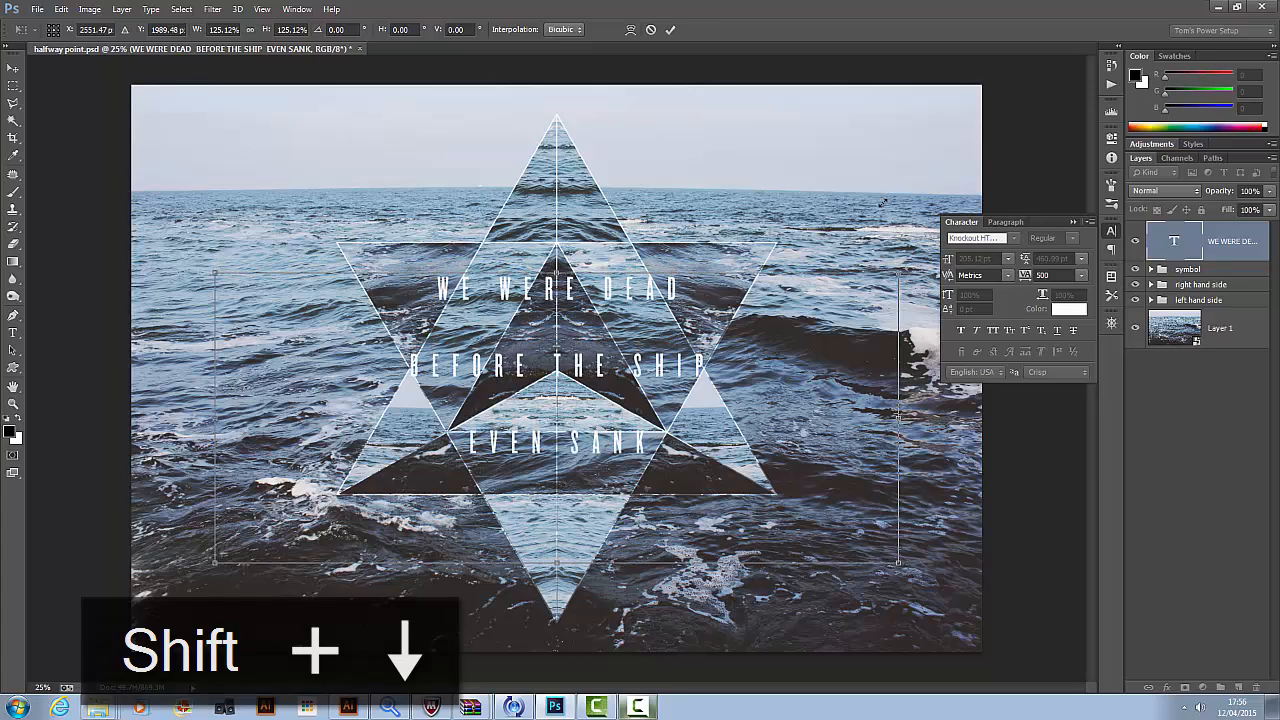
pyautogui.hotkey('shift', 'Up')
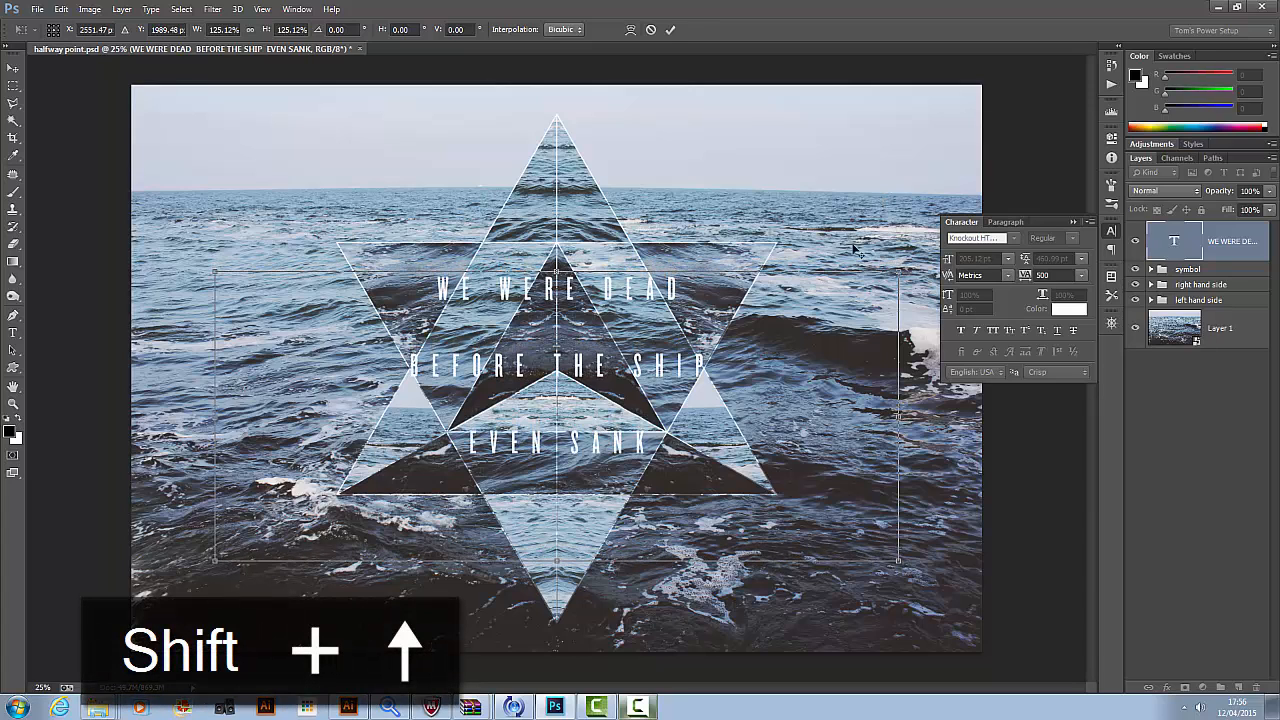
# Enlarge the text further to about 241.7 pt, nudge it down to centre it on the star, and close the character settings.
pyautogui.moveTo(898, 268); pyautogui.dragTo(960, 245)
pyautogui.press('Return')
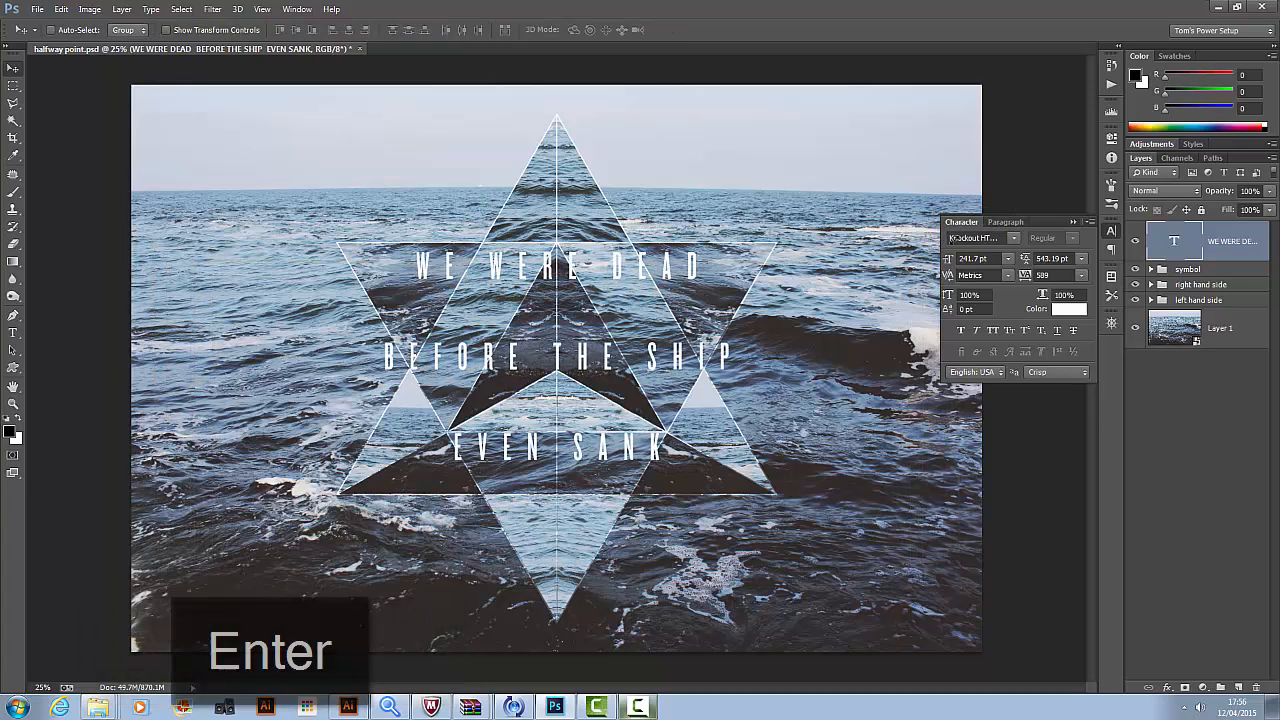
pyautogui.hotkey('shift', 'Down')
pyautogui.press('Down')
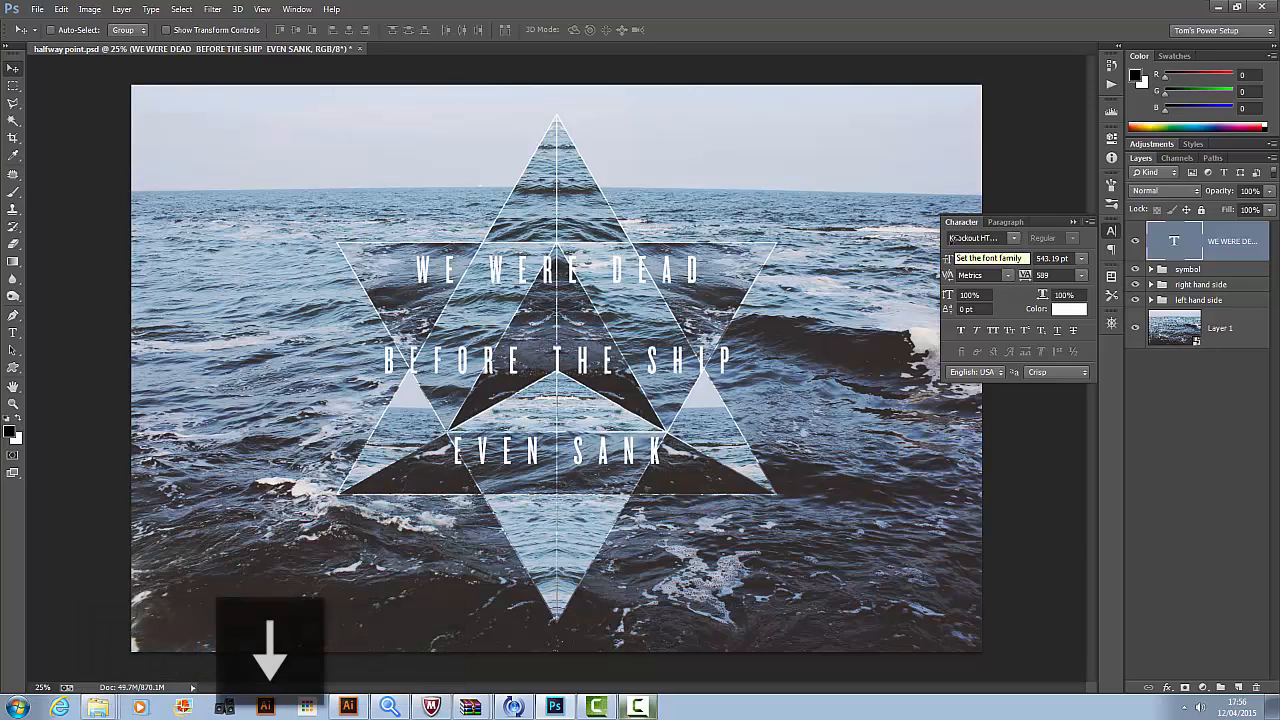
pyautogui.press('Up')
pyautogui.press('Down')
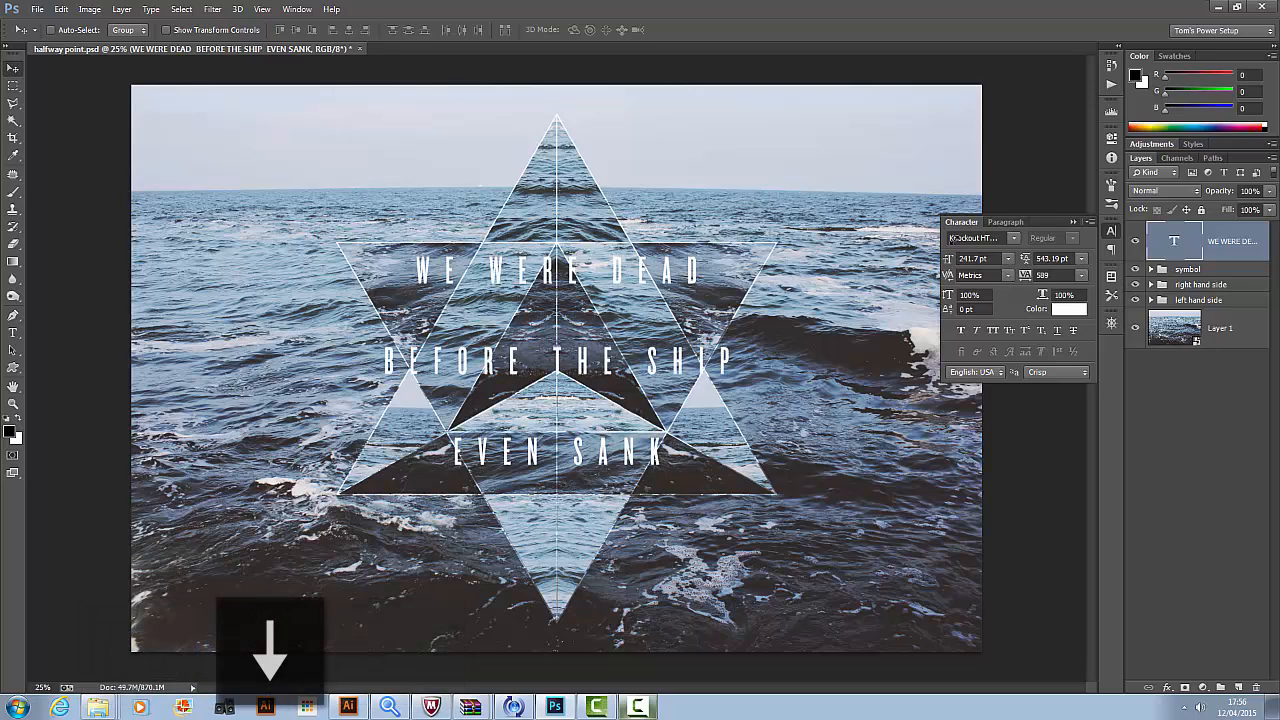
pyautogui.hotkey('shift', 'Down')
pyautogui.hotkey('shift', 'Up')
pyautogui.press('Down')
pyautogui.press('Down')
pyautogui.press('Down')
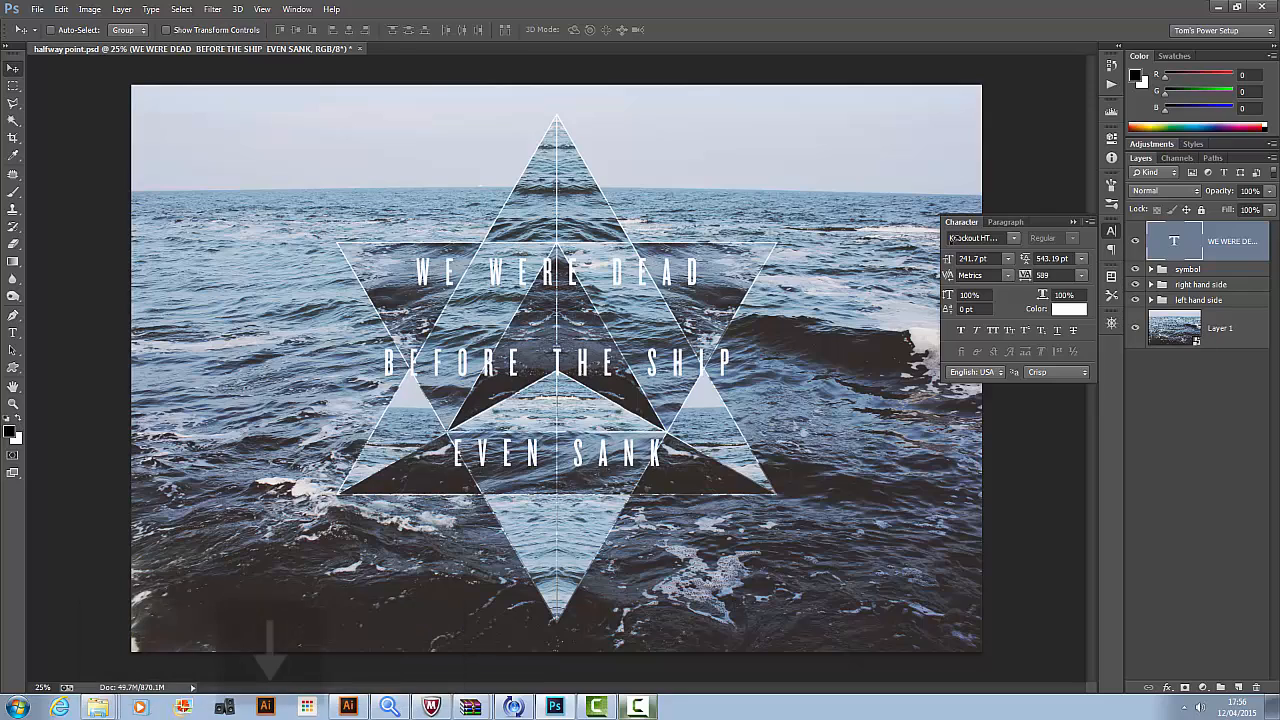
pyautogui.press('Up')
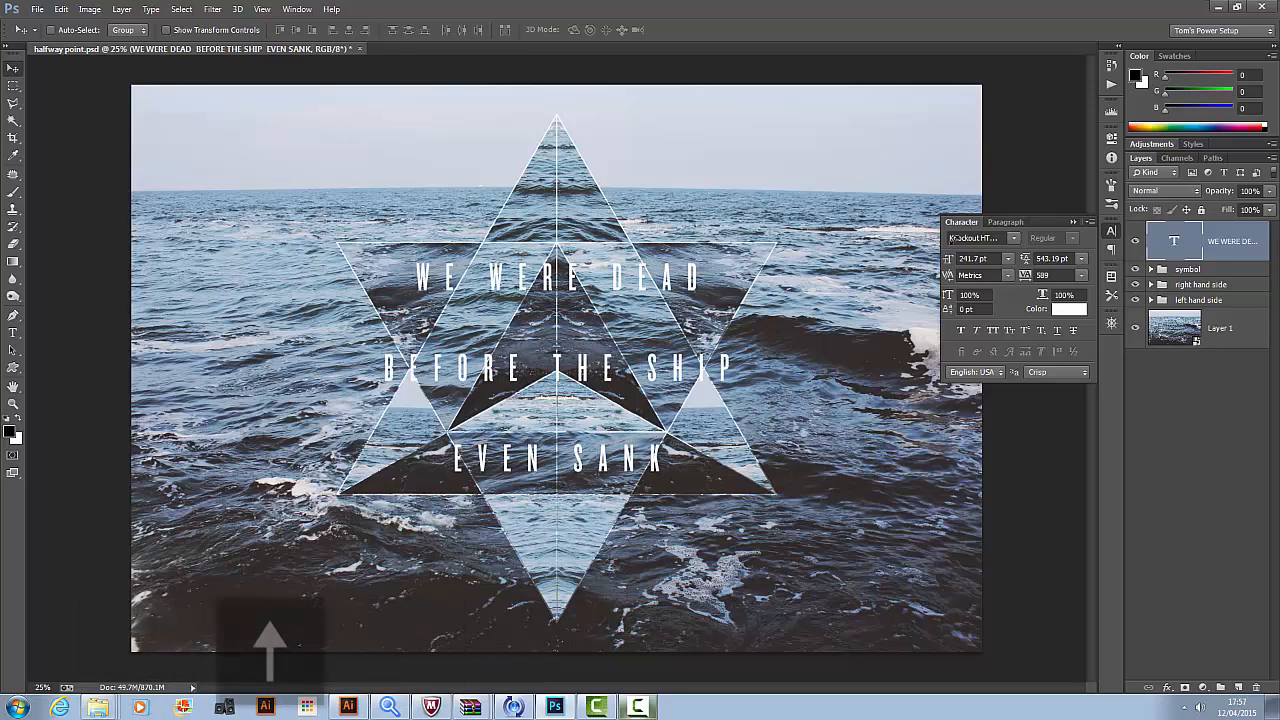
pyautogui.click(1111, 233)
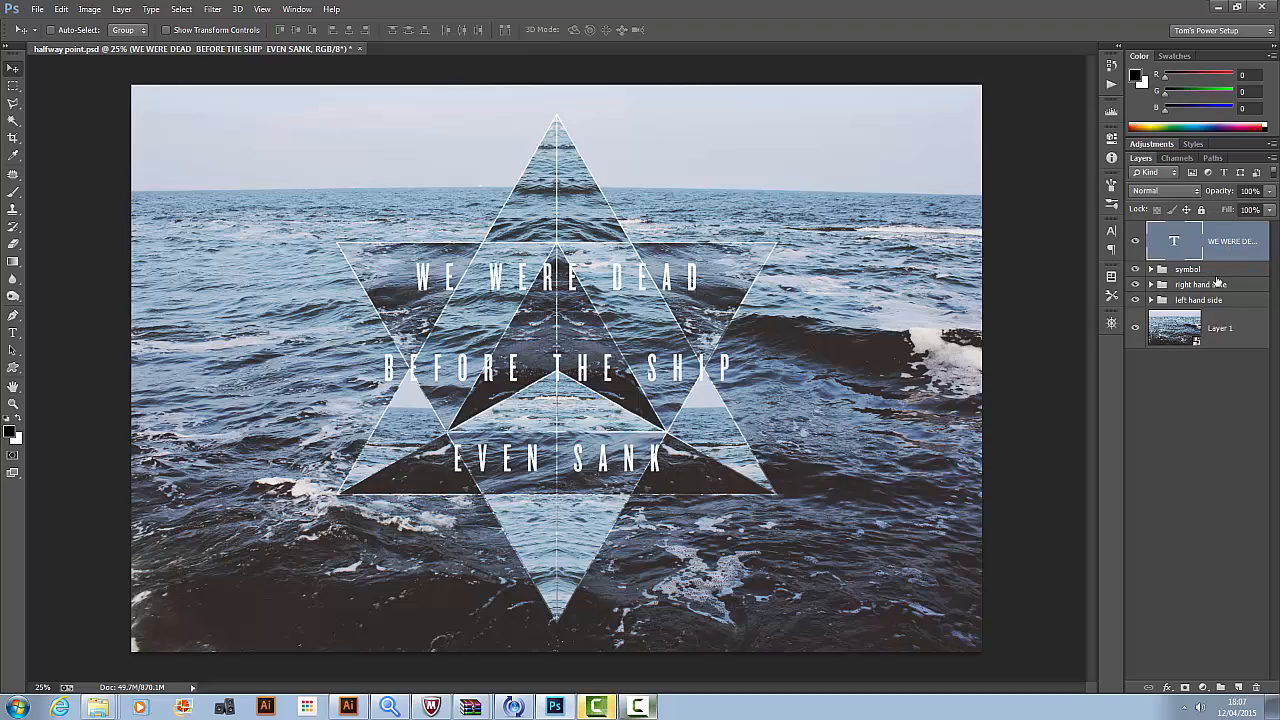
# Add a Curves adjustment layer above the "symbol" group and lower the midtones of the RGB curve slightly.
pyautogui.click(1216, 271)
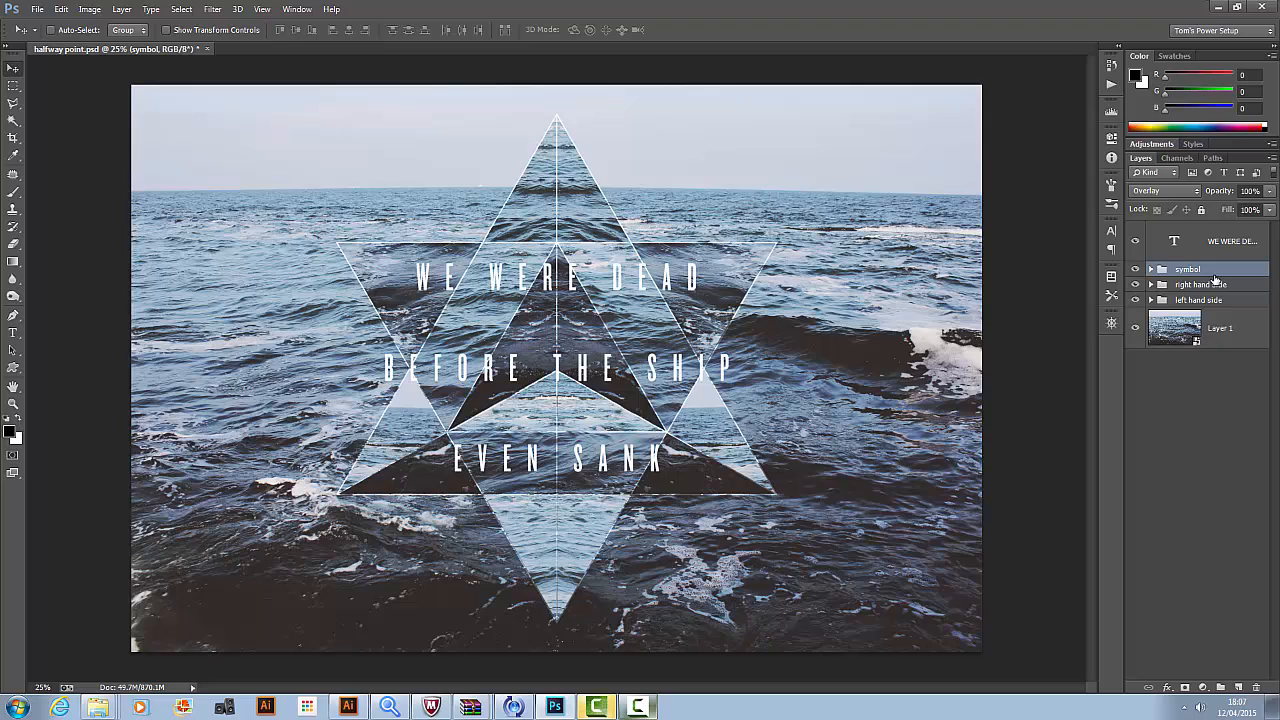
pyautogui.click(1203, 688)
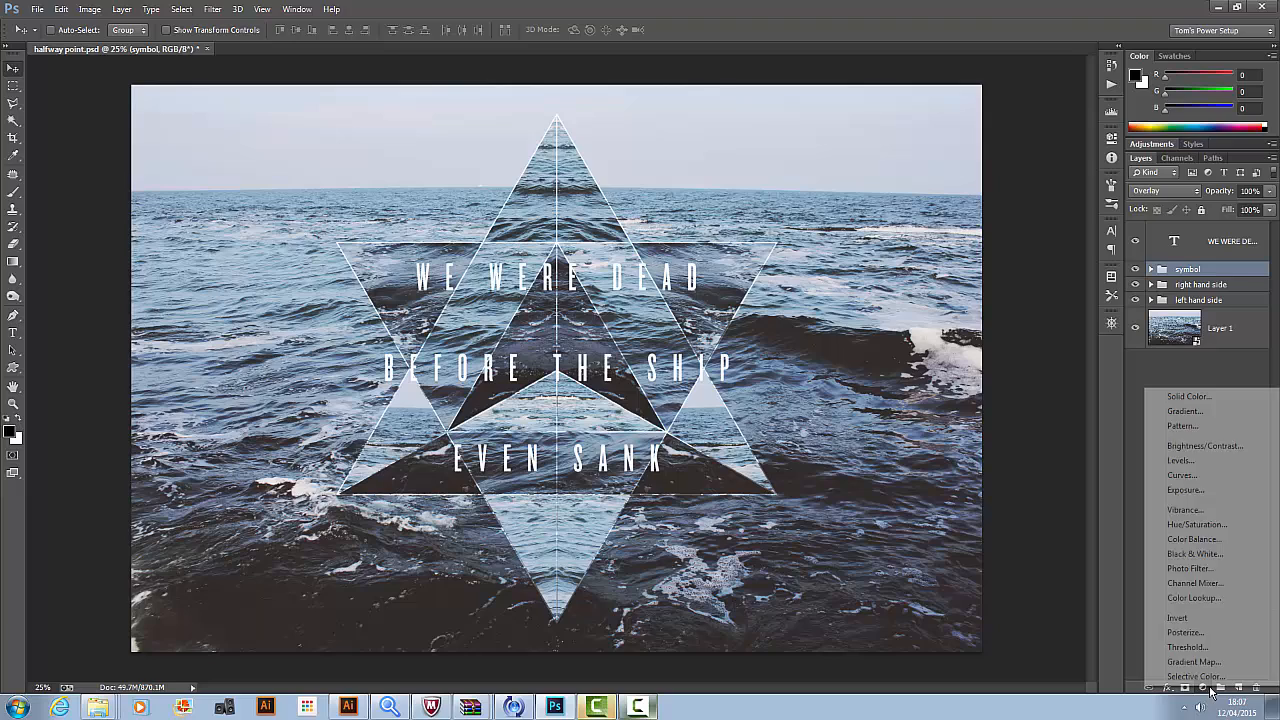
pyautogui.click(1200, 481)
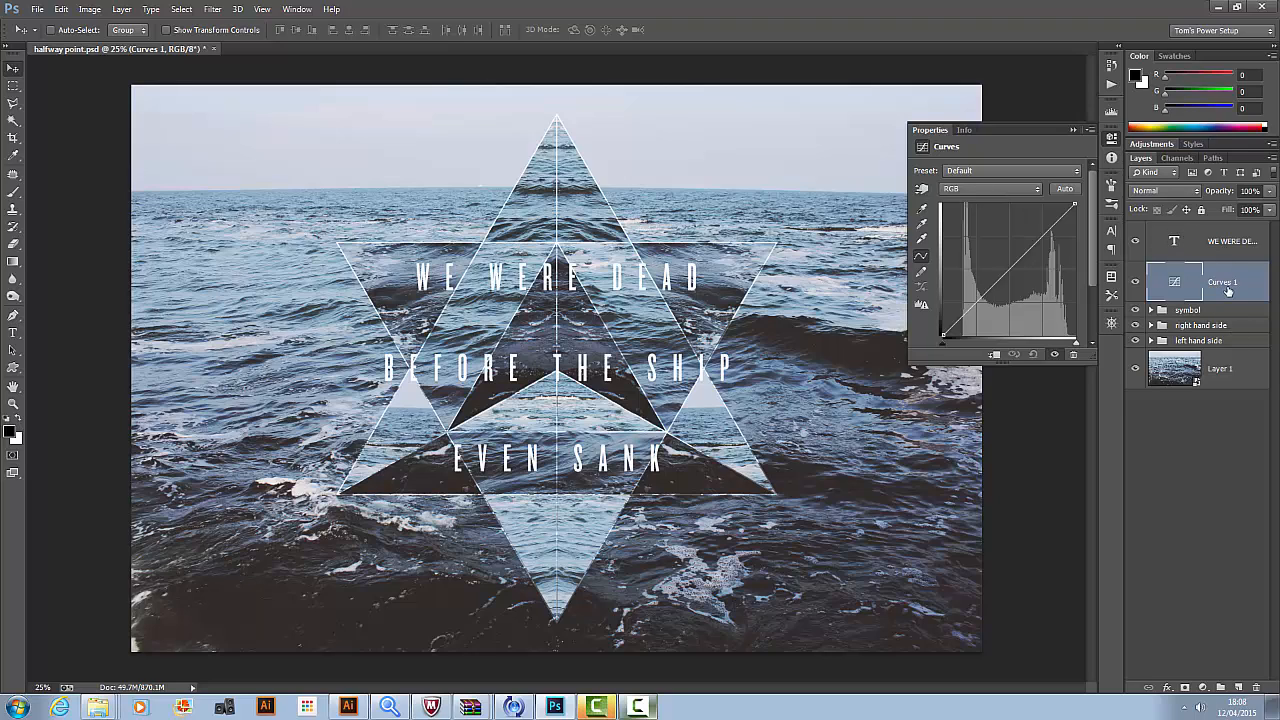
pyautogui.moveTo(1225, 292)
pyautogui.mouseDown()
pyautogui.moveTo(1225, 229)
pyautogui.moveTo(1224, 286)
pyautogui.mouseUp()
pyautogui.moveTo(1020, 257)
pyautogui.mouseDown()
pyautogui.moveTo(1010, 242)
pyautogui.moveTo(1036, 273)
pyautogui.moveTo(1008, 243)
pyautogui.moveTo(1024, 264)
pyautogui.mouseUp()
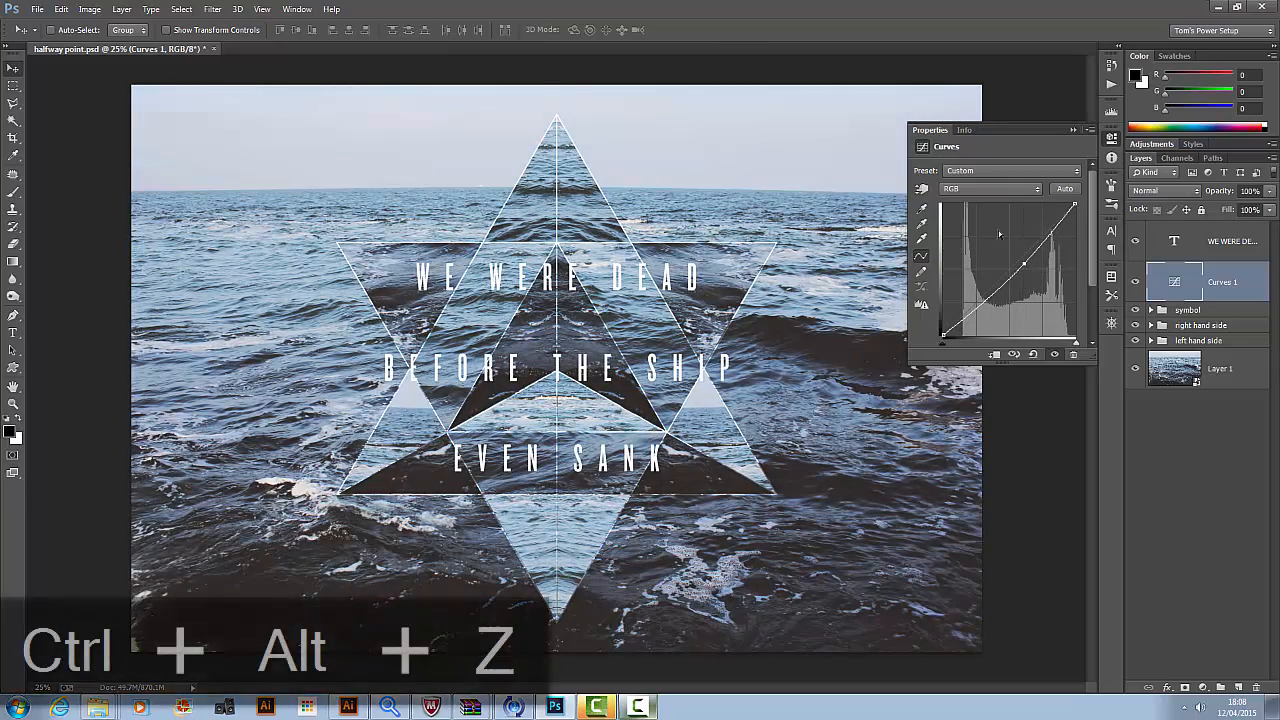
# Adjust the midtones of the Red channel curve slightly to give the photo a cooler tint.
pyautogui.click(992, 190)
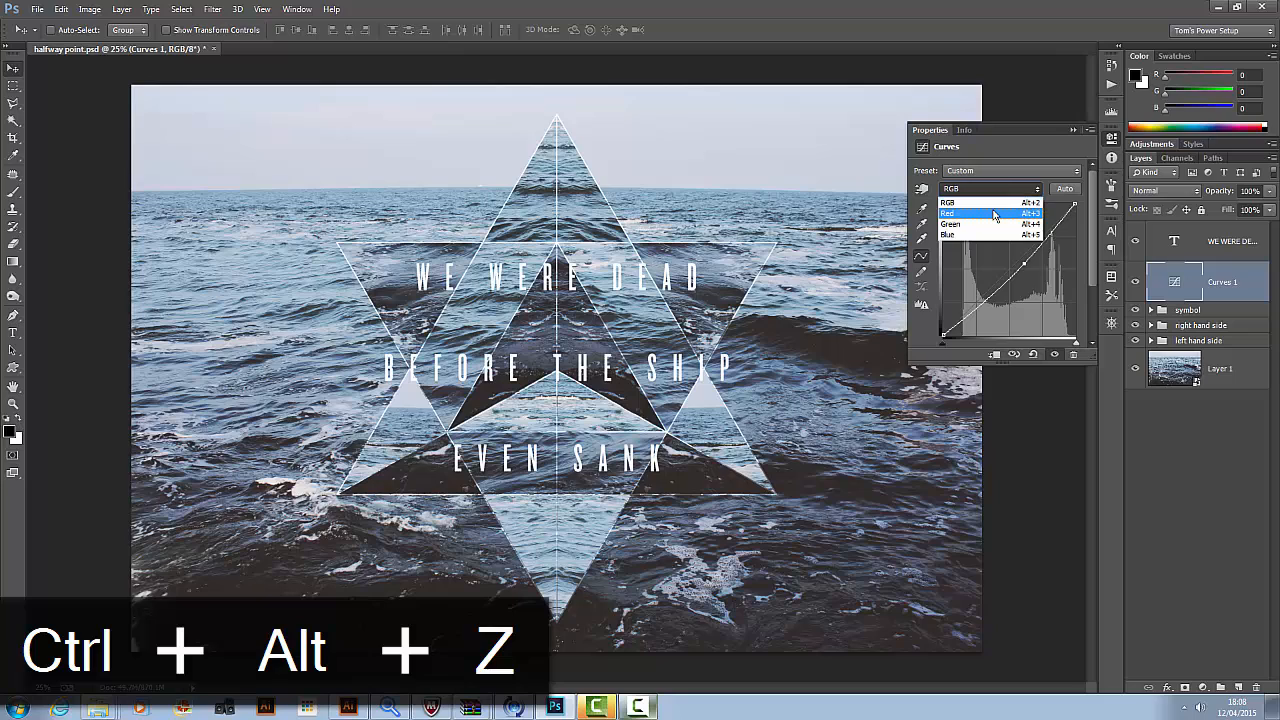
pyautogui.click(985, 186)
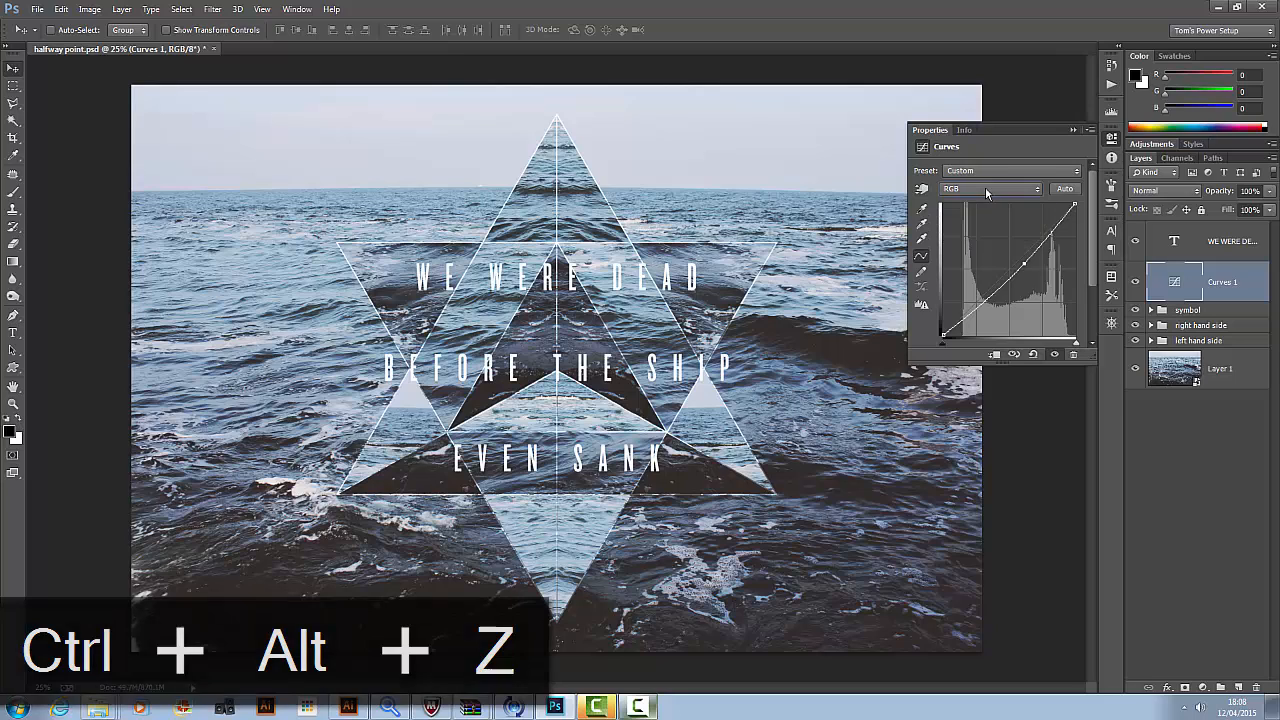
pyautogui.click(988, 186)
pyautogui.click(984, 208)
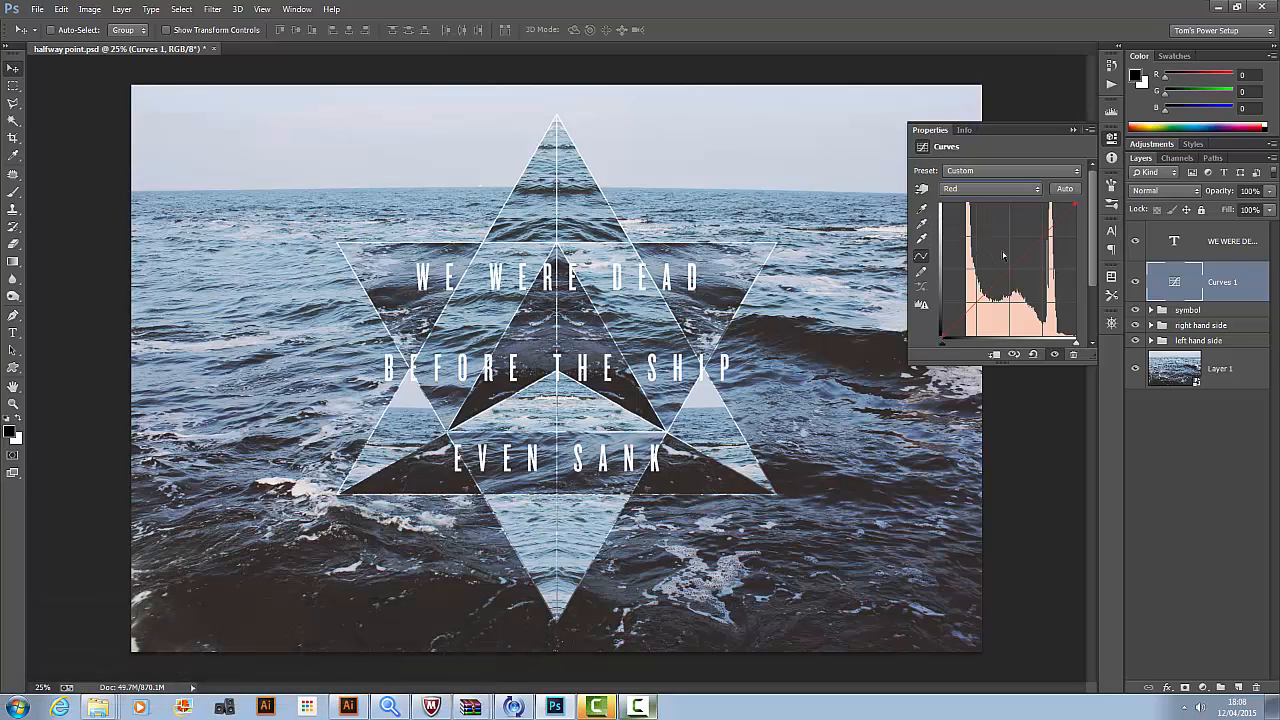
pyautogui.moveTo(1010, 265); pyautogui.dragTo(1014, 272)
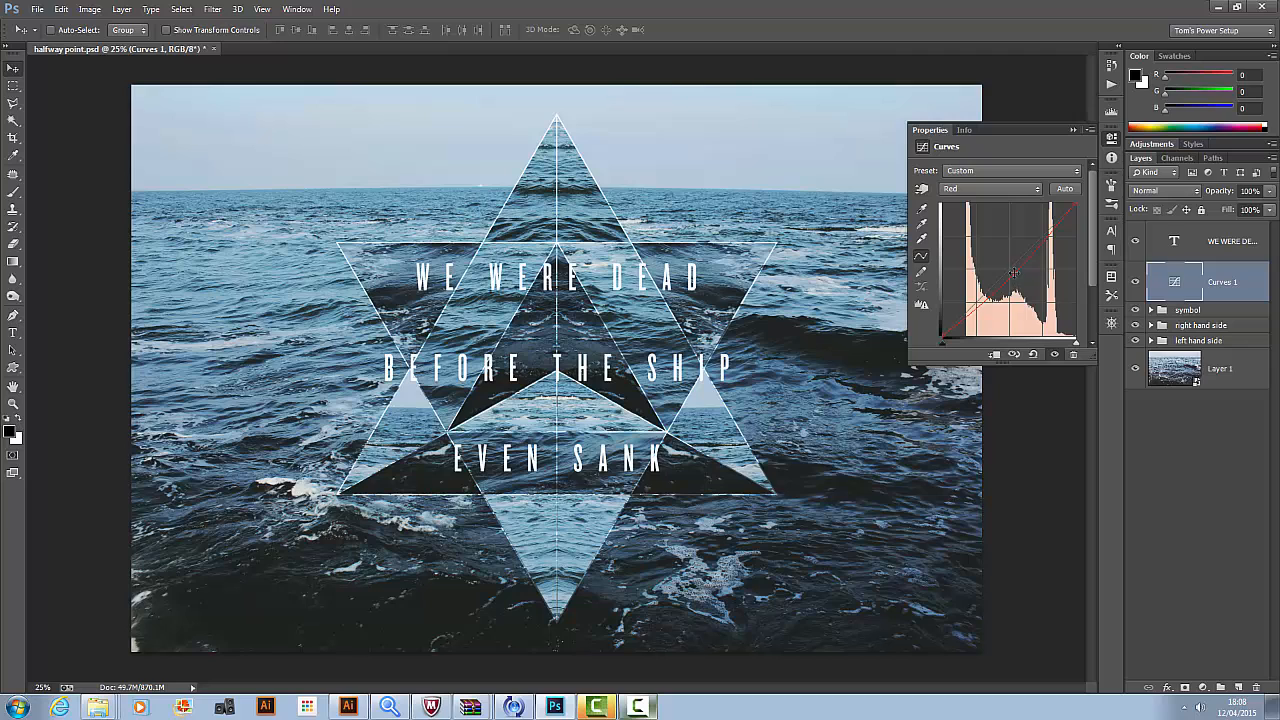
pyautogui.moveTo(1013, 272)
pyautogui.mouseDown()
pyautogui.moveTo(1014, 300)
pyautogui.moveTo(994, 252)
pyautogui.moveTo(1006, 270)
pyautogui.mouseUp()
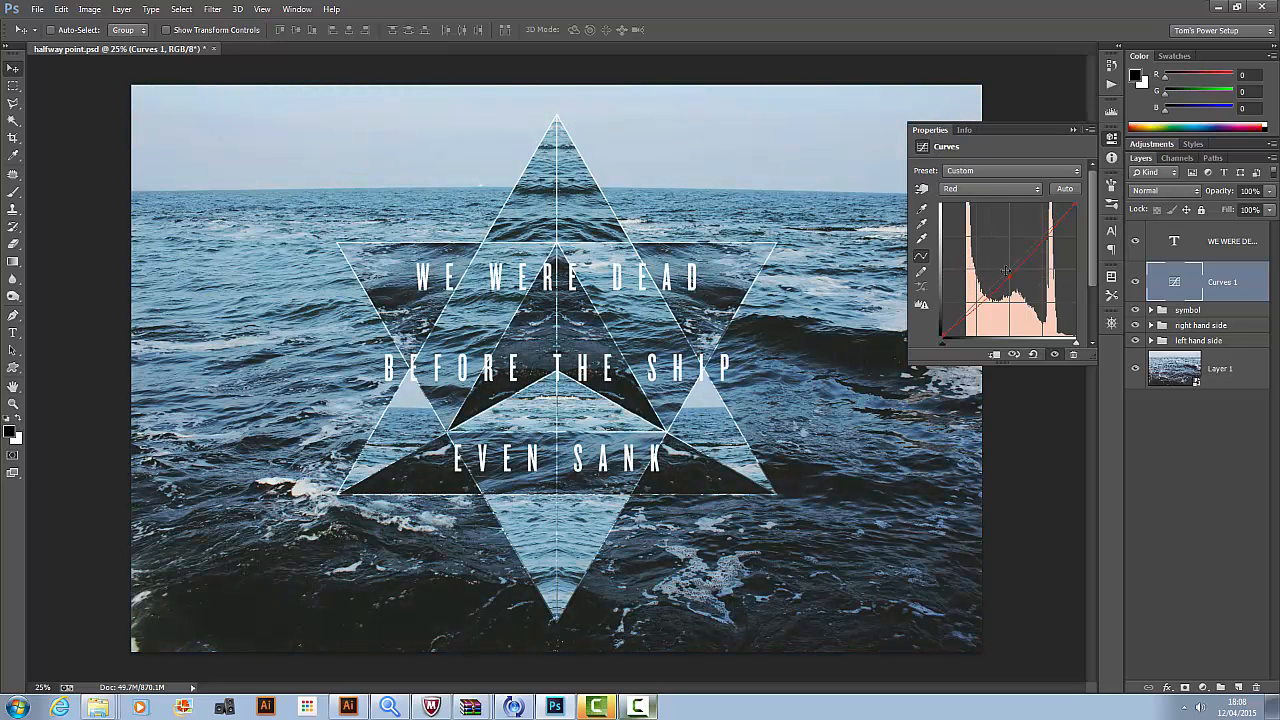
# Raise the Green curve's midtones slightly, lower the Blue curve's midtones for a teal-green tint, and close the curve settings.
pyautogui.click(979, 189)
pyautogui.click(985, 225)
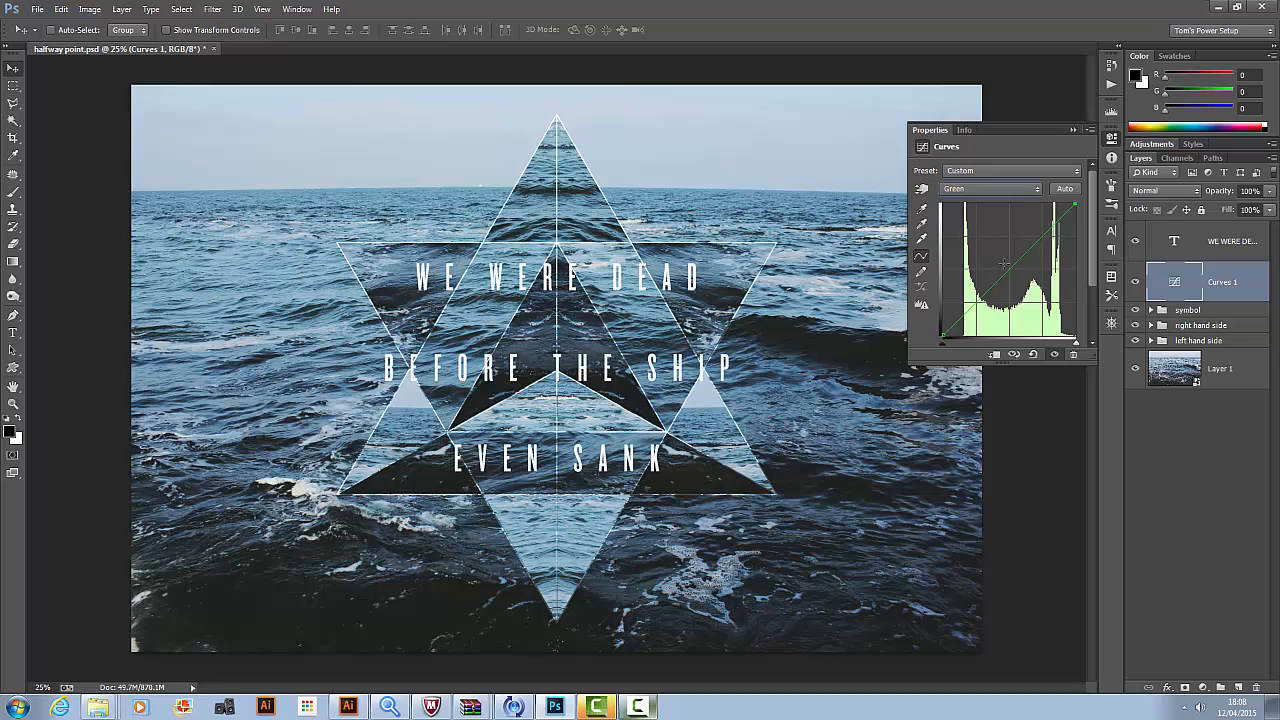
pyautogui.moveTo(1010, 268); pyautogui.dragTo(1006, 266)
pyautogui.click(993, 189)
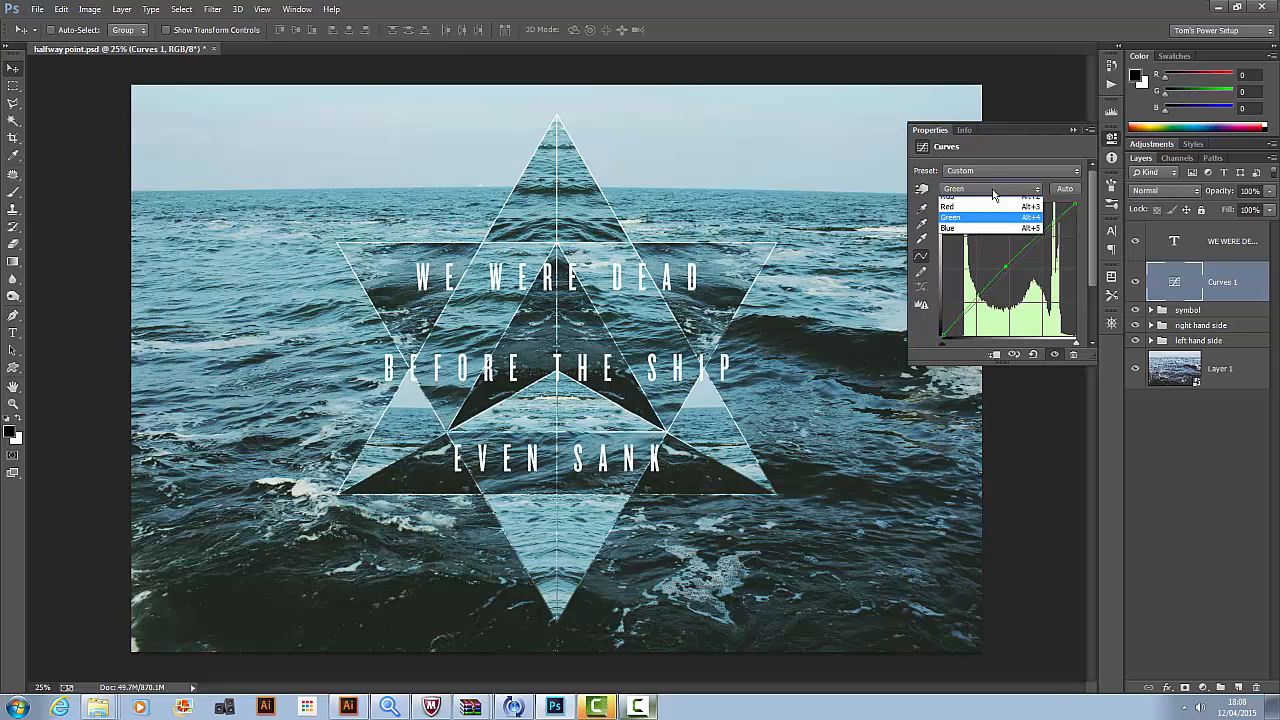
pyautogui.click(995, 236)
pyautogui.moveTo(1010, 266); pyautogui.dragTo(1014, 276)
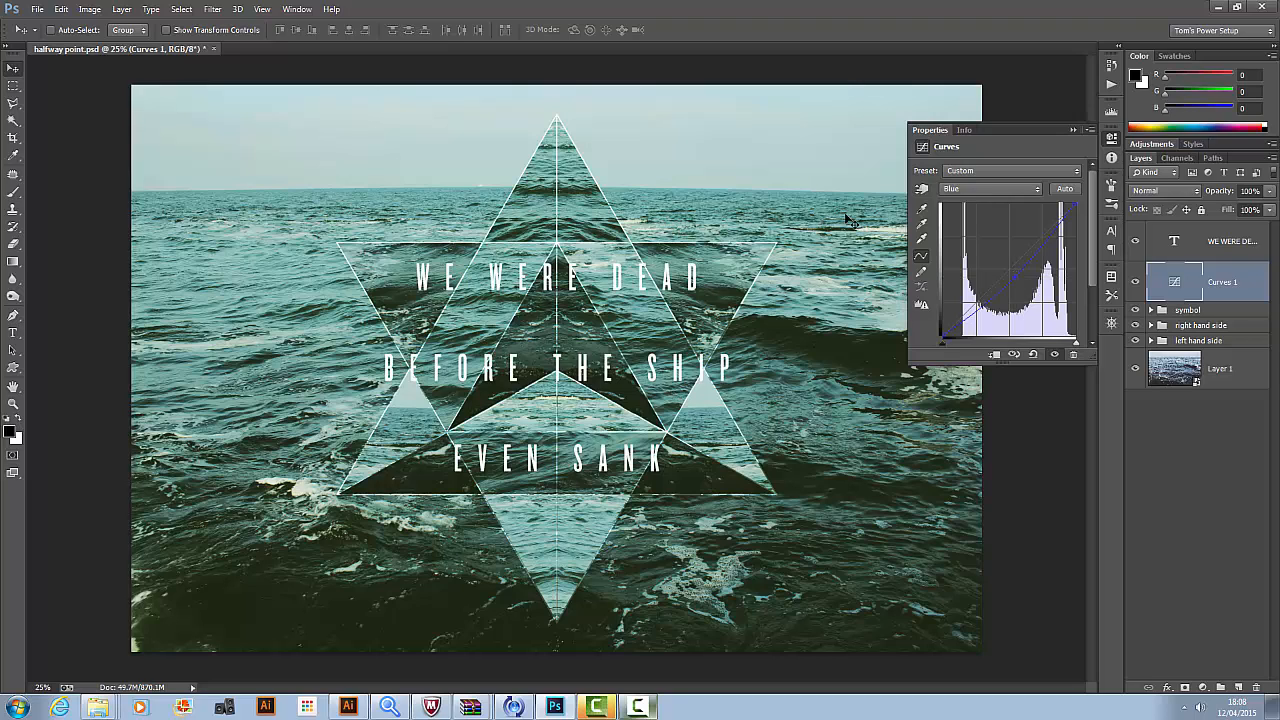
pyautogui.click(1113, 141)
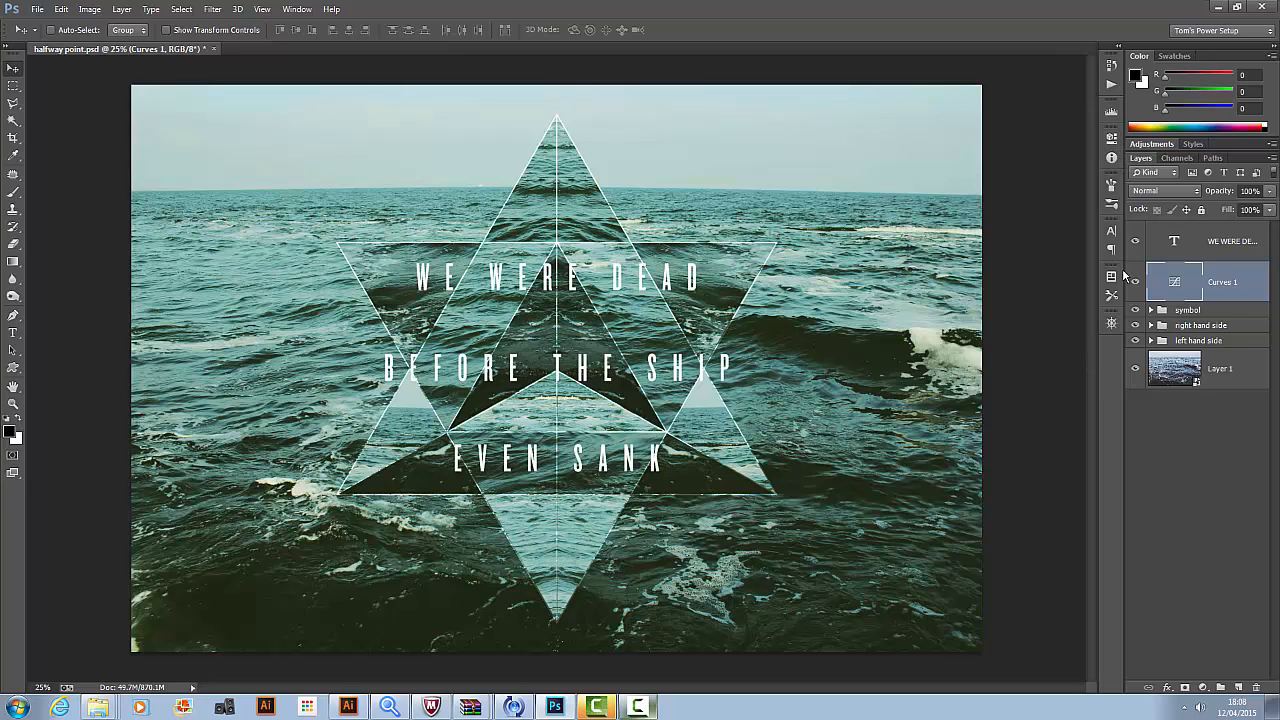
# Compare the image with and without the Curves layer, and reduce that layer's opacity to about 54%.
pyautogui.click(1135, 284)
pyautogui.click(1135, 284)
pyautogui.click(1269, 191)
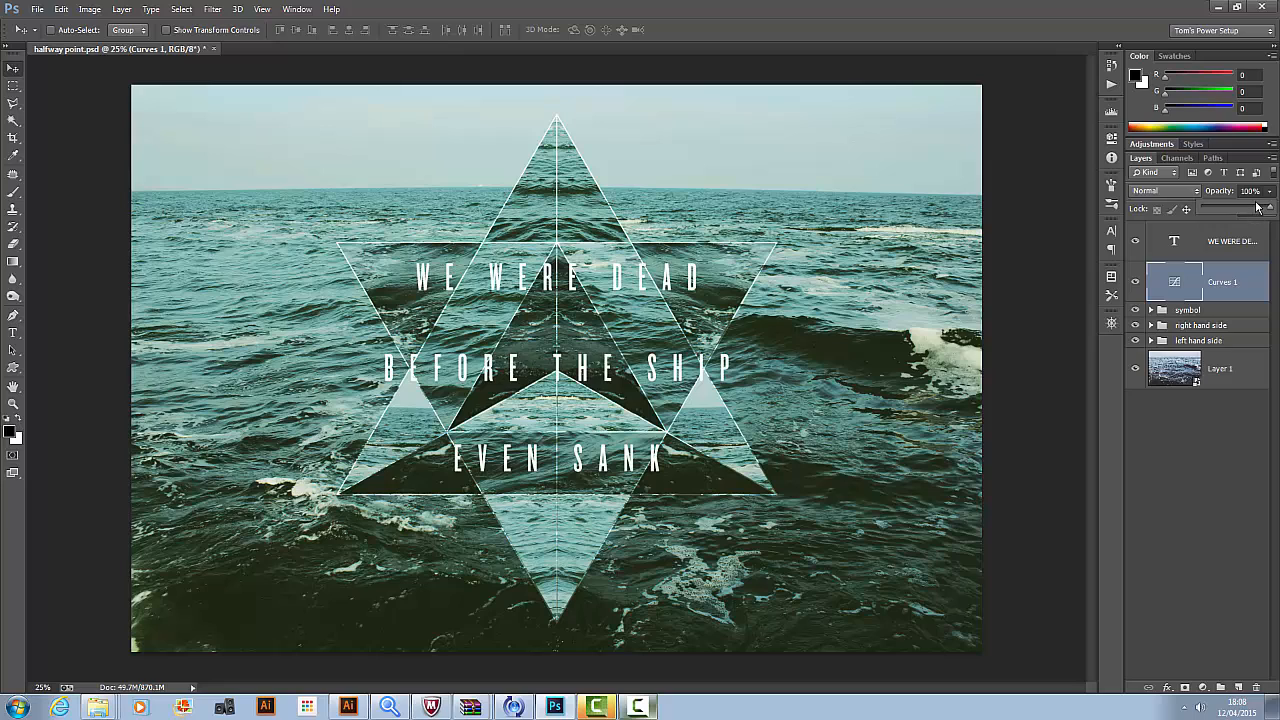
pyautogui.moveTo(1247, 210); pyautogui.dragTo(1245, 209)
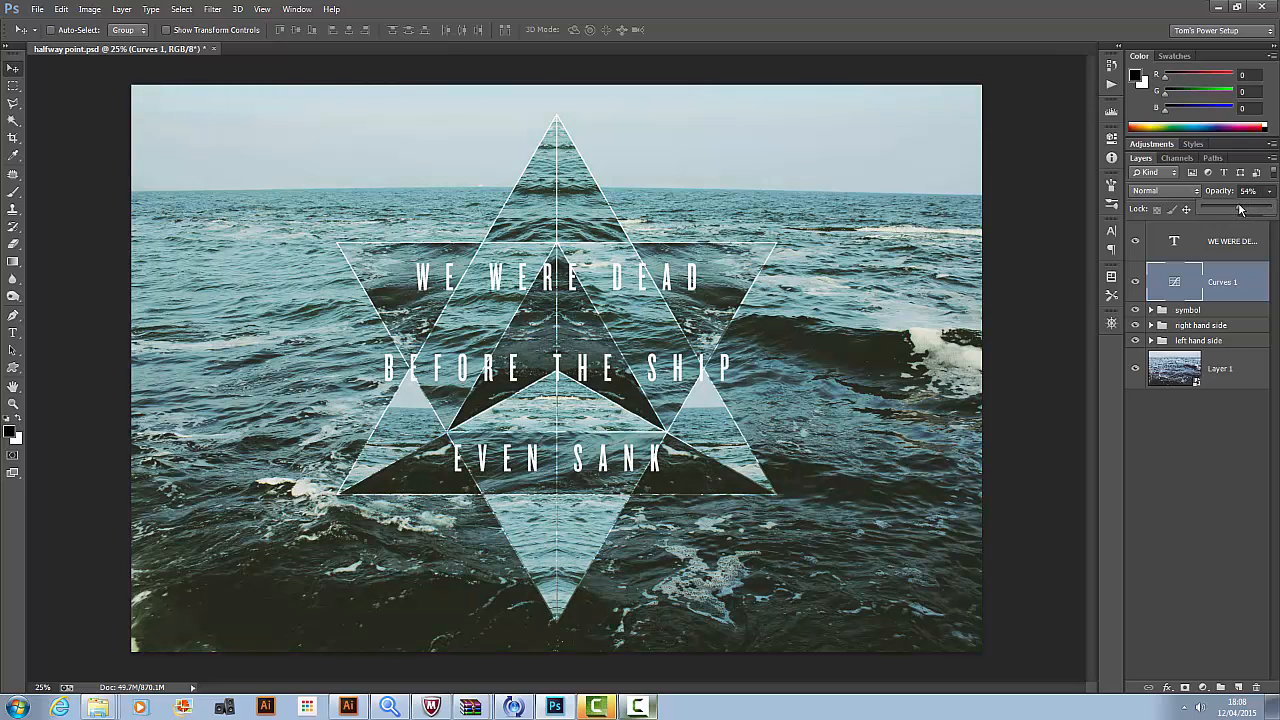
# Try small nudges of the quotation text layer up, down and sideways around its position over the star.
pyautogui.click(1233, 247)
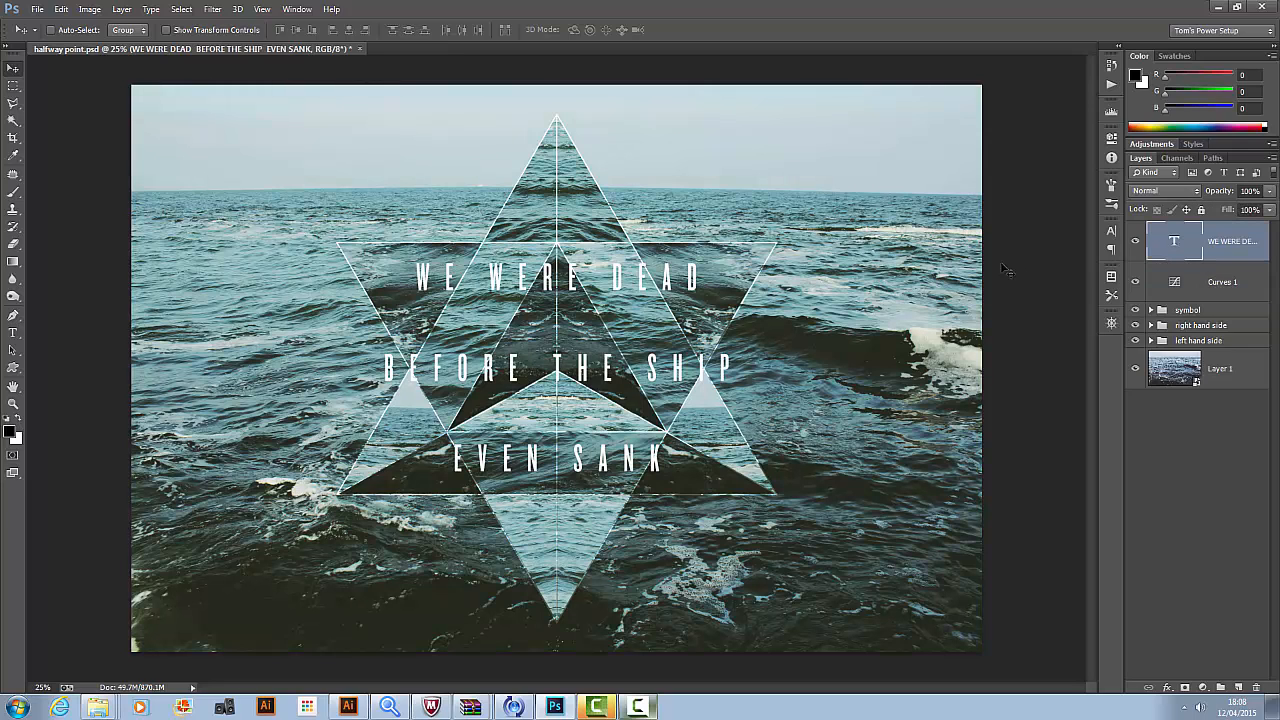
pyautogui.hotkey('shift', 'Down')
pyautogui.hotkey('shift', 'Up')
pyautogui.hotkey('shift', 'Up')
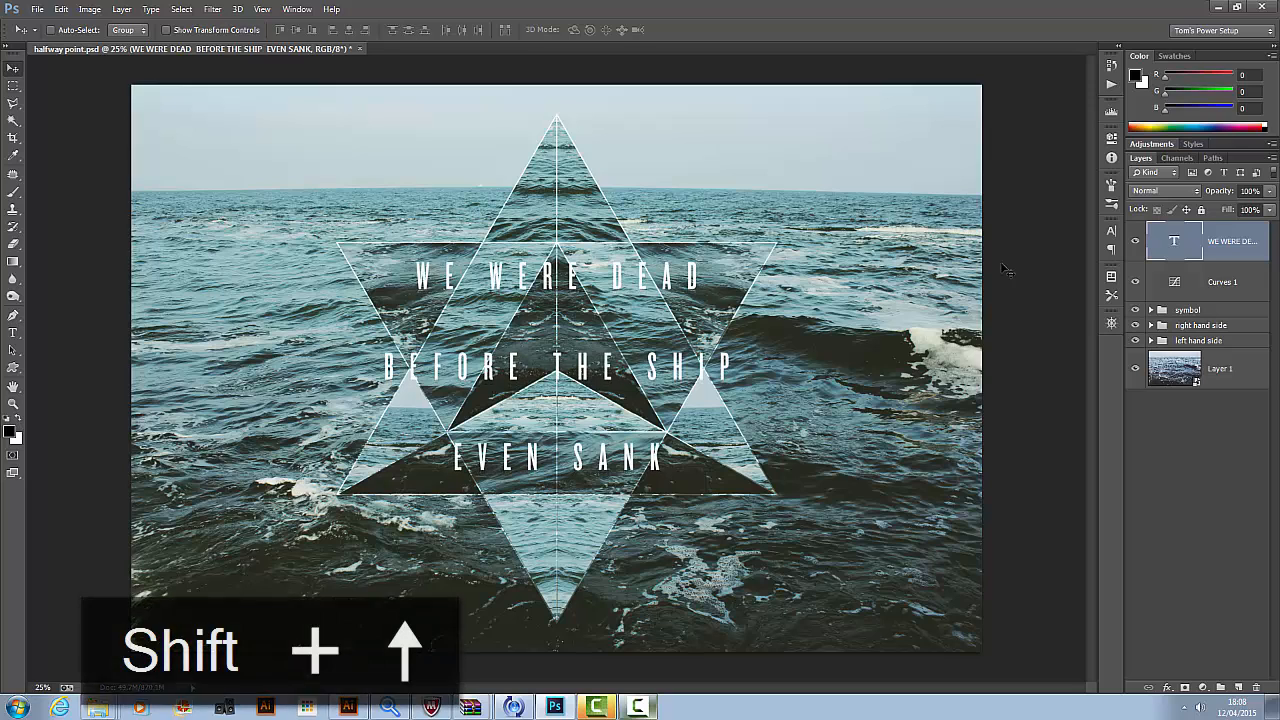
pyautogui.hotkey('shift', 'Right')
pyautogui.hotkey('shift', 'Down')
pyautogui.hotkey('shift', 'Left')
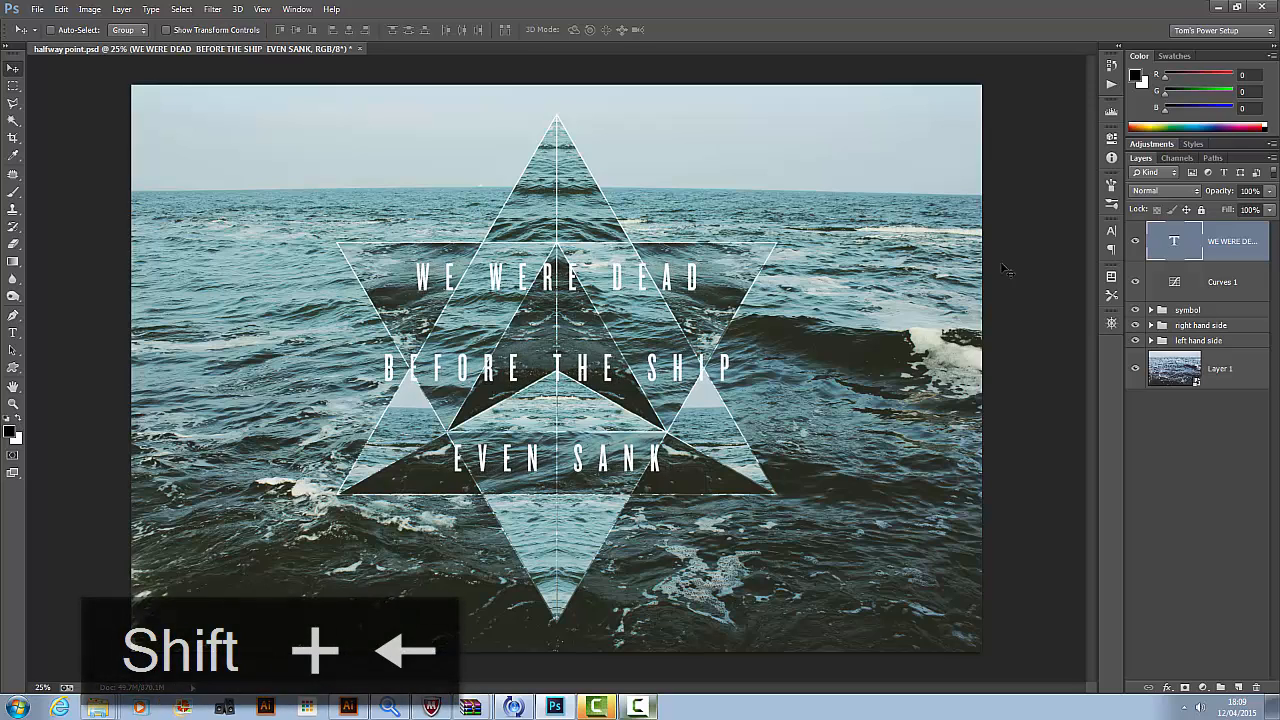
# Test small vertical nudges of the quotation text, and scale the text layer down slightly over the star.
pyautogui.hotkey('shift', 'Down')
pyautogui.hotkey('shift', 'Up')
pyautogui.press('Down')
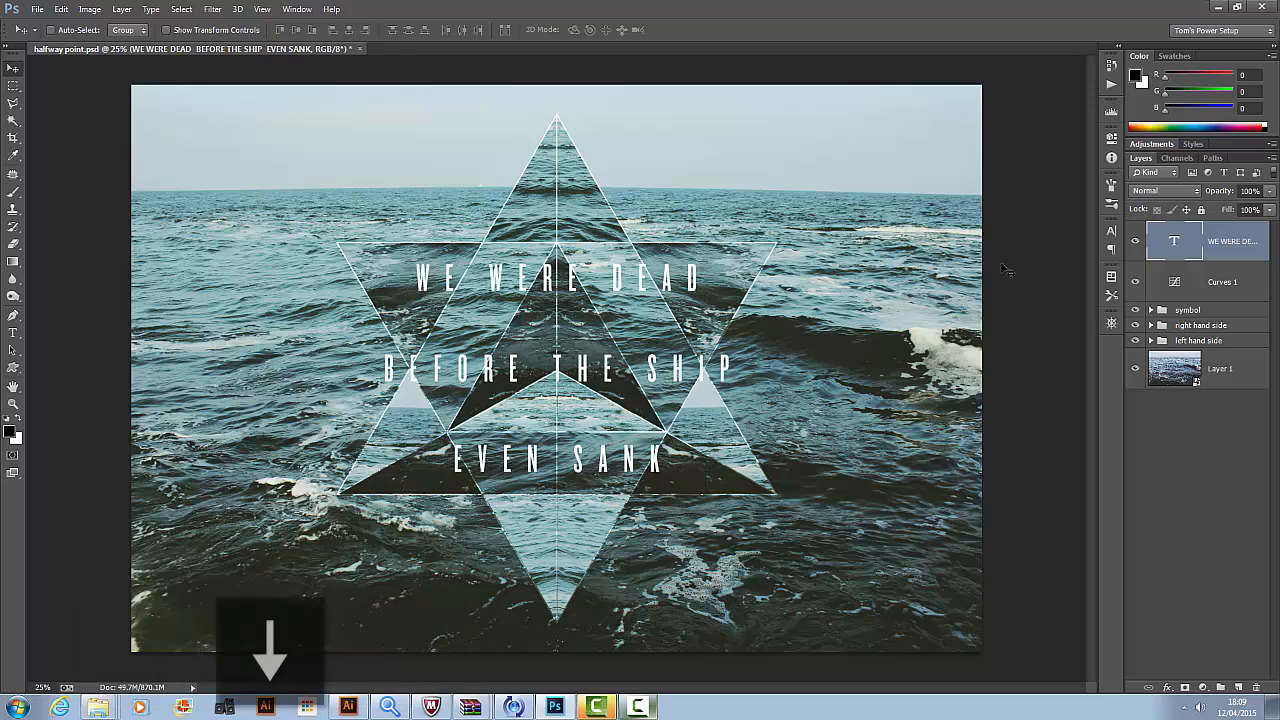
pyautogui.press('Up')
pyautogui.hotkey('ctrl', 't')
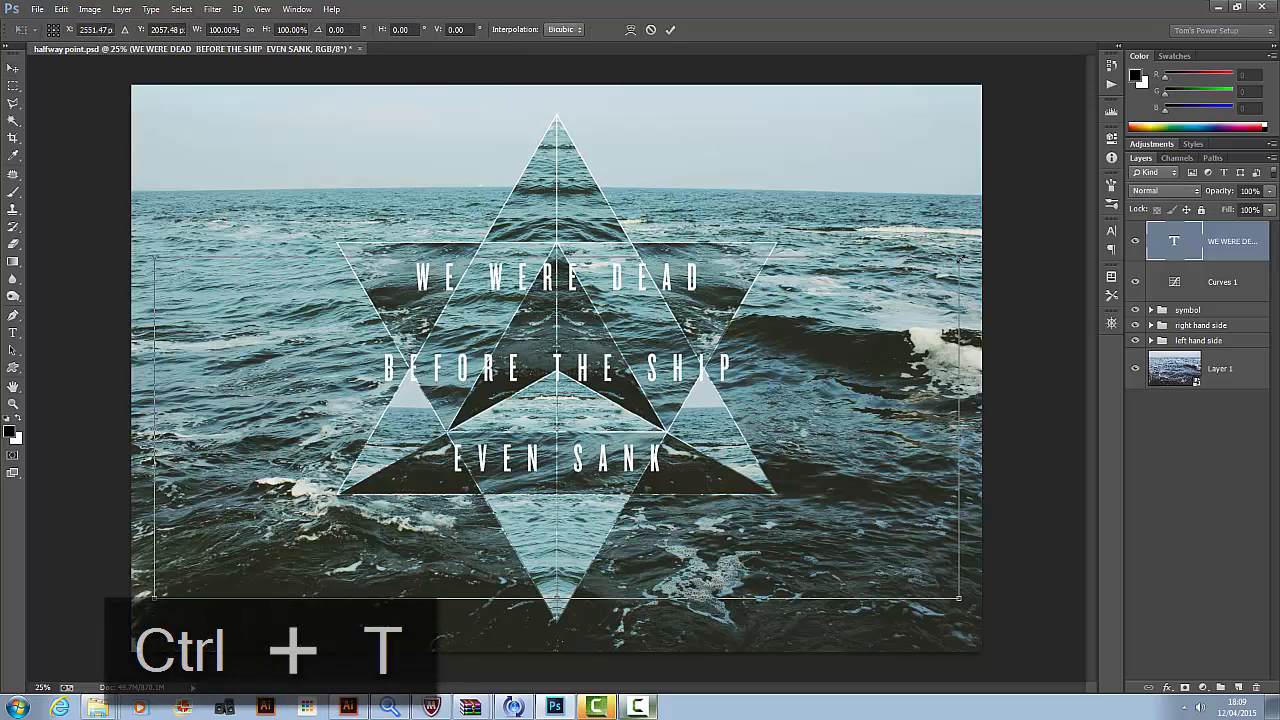
pyautogui.moveTo(962, 256); pyautogui.dragTo(954, 262)
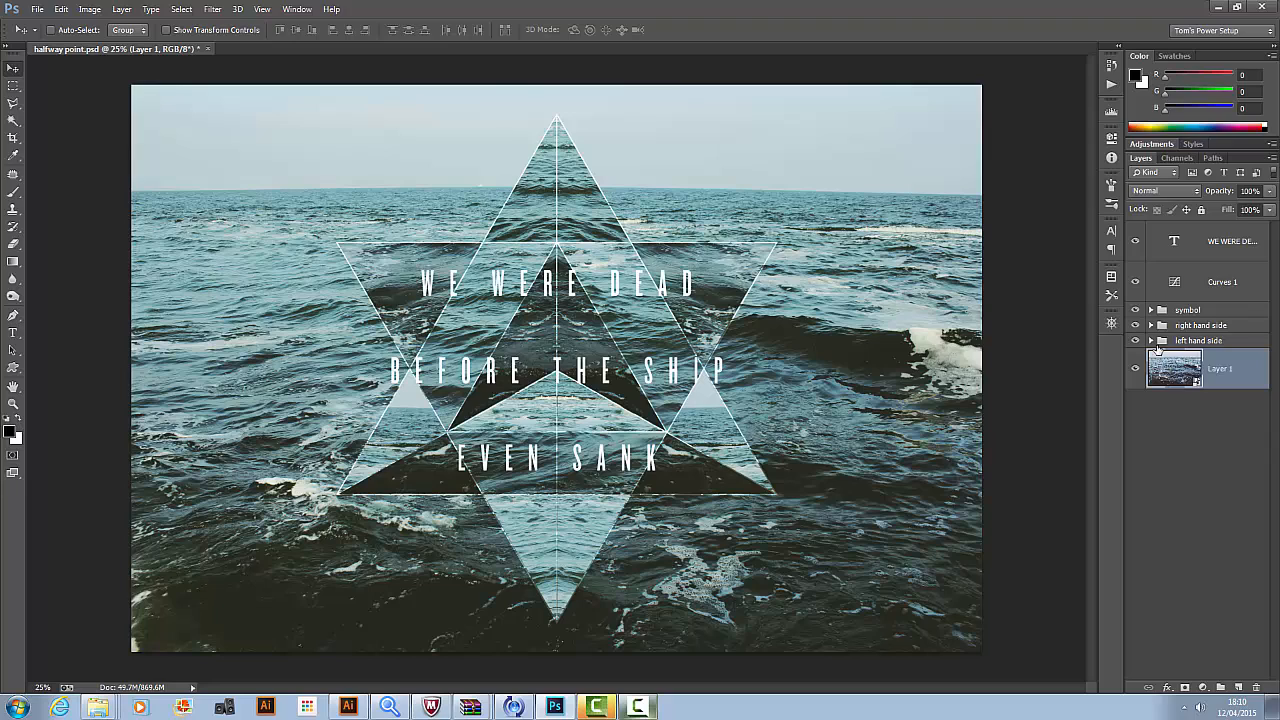
# Look through the layers of the left hand side group, and open the contents of the Layer 1 smart object.
pyautogui.click(1152, 341)
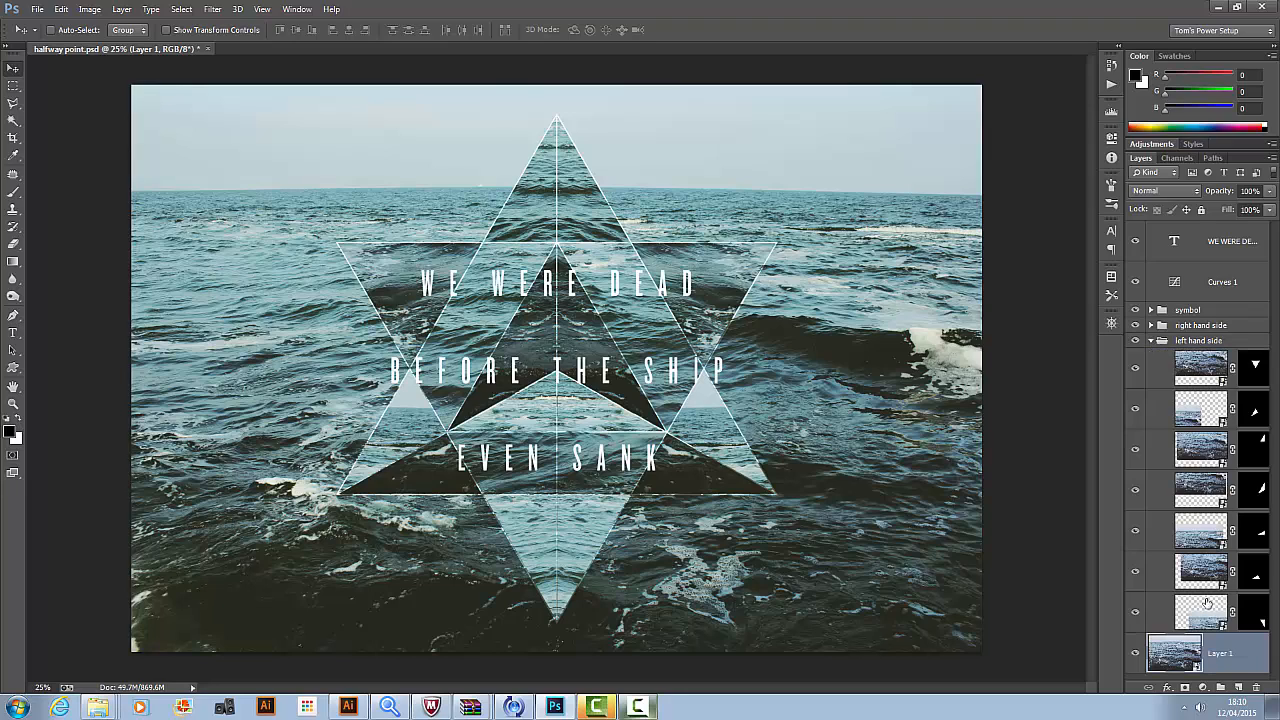
pyautogui.click(1151, 341)
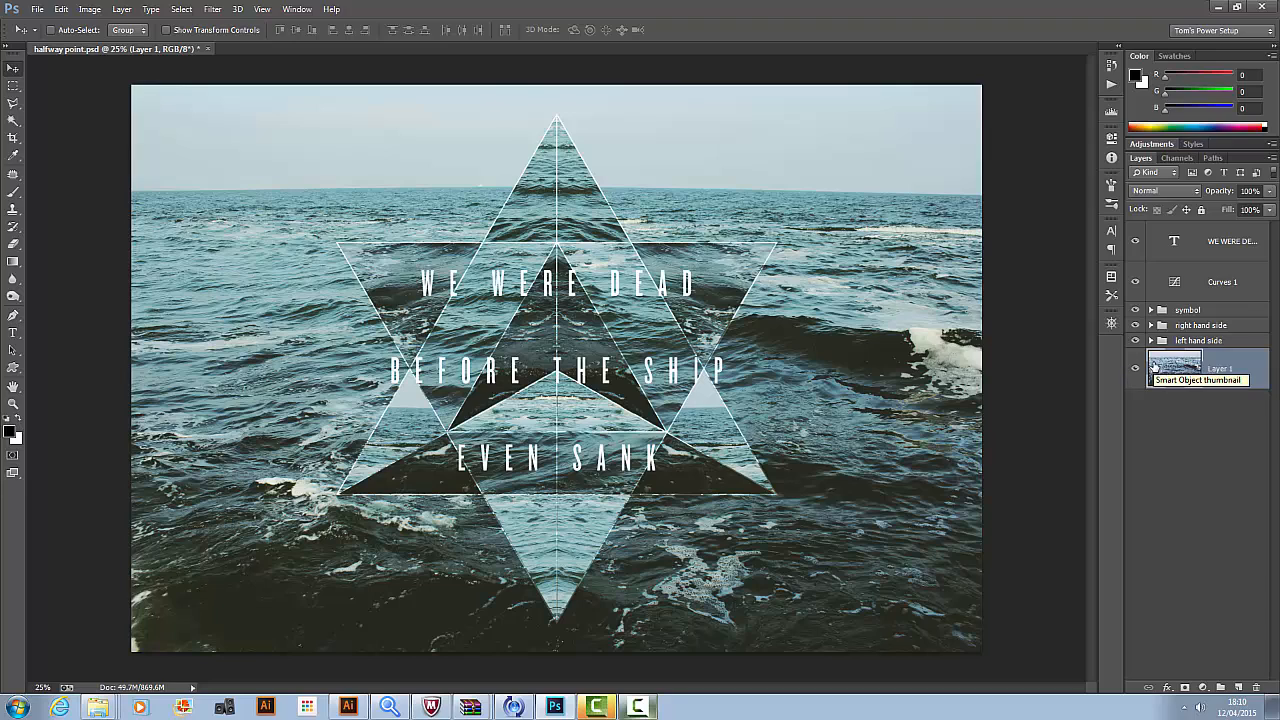
pyautogui.doubleClick(1153, 366)
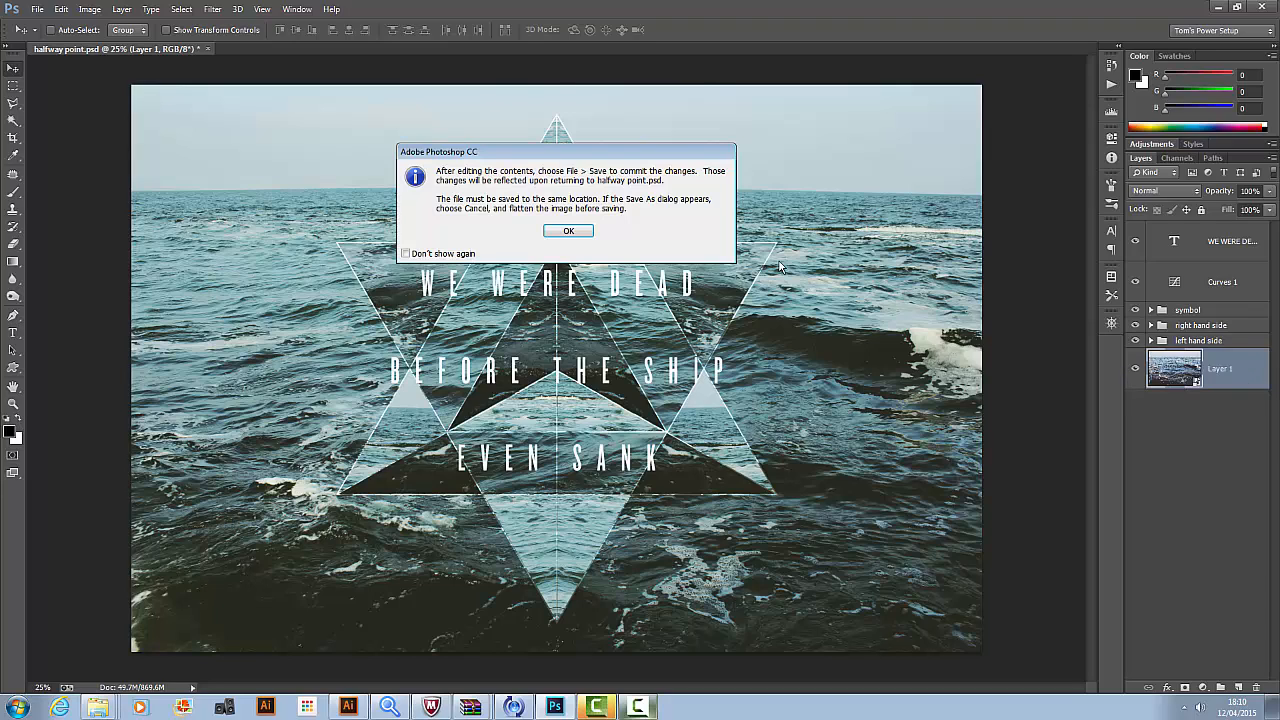
pyautogui.click(568, 232)
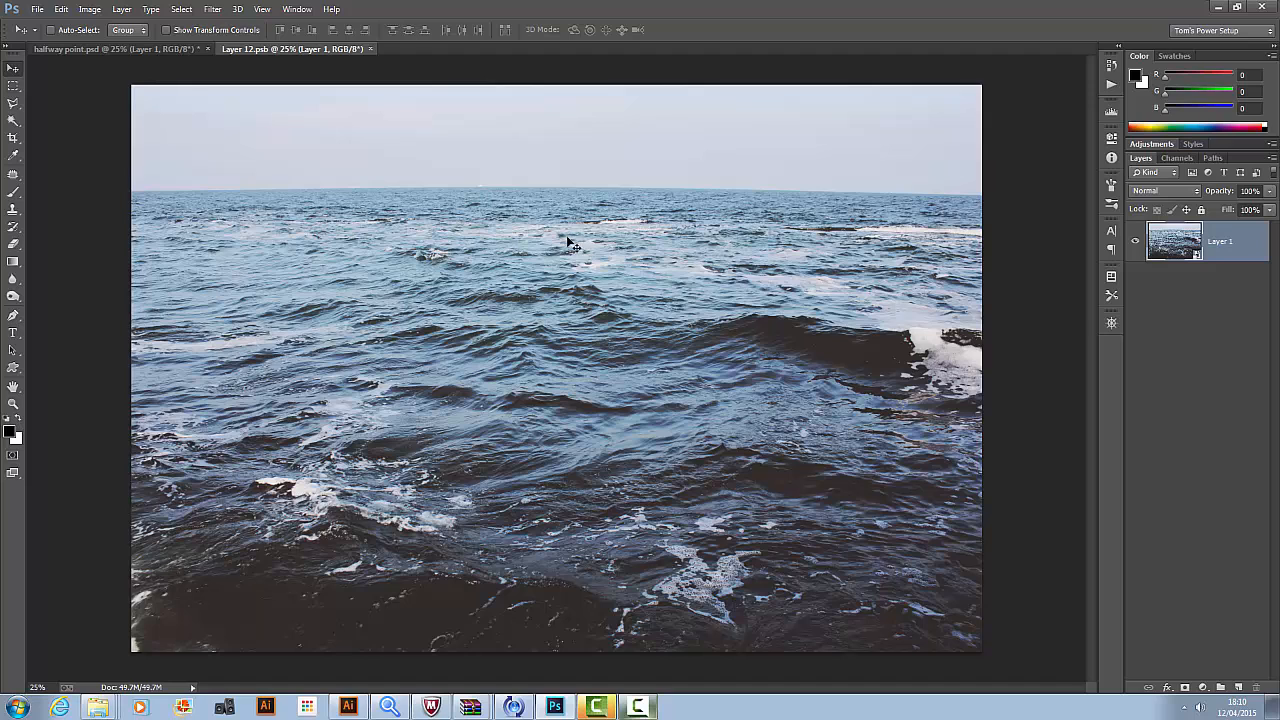
# Paste the forest photo over the ocean image and enlarge it to cover the whole canvas.
pyautogui.hotkey('ctrl', 'v')
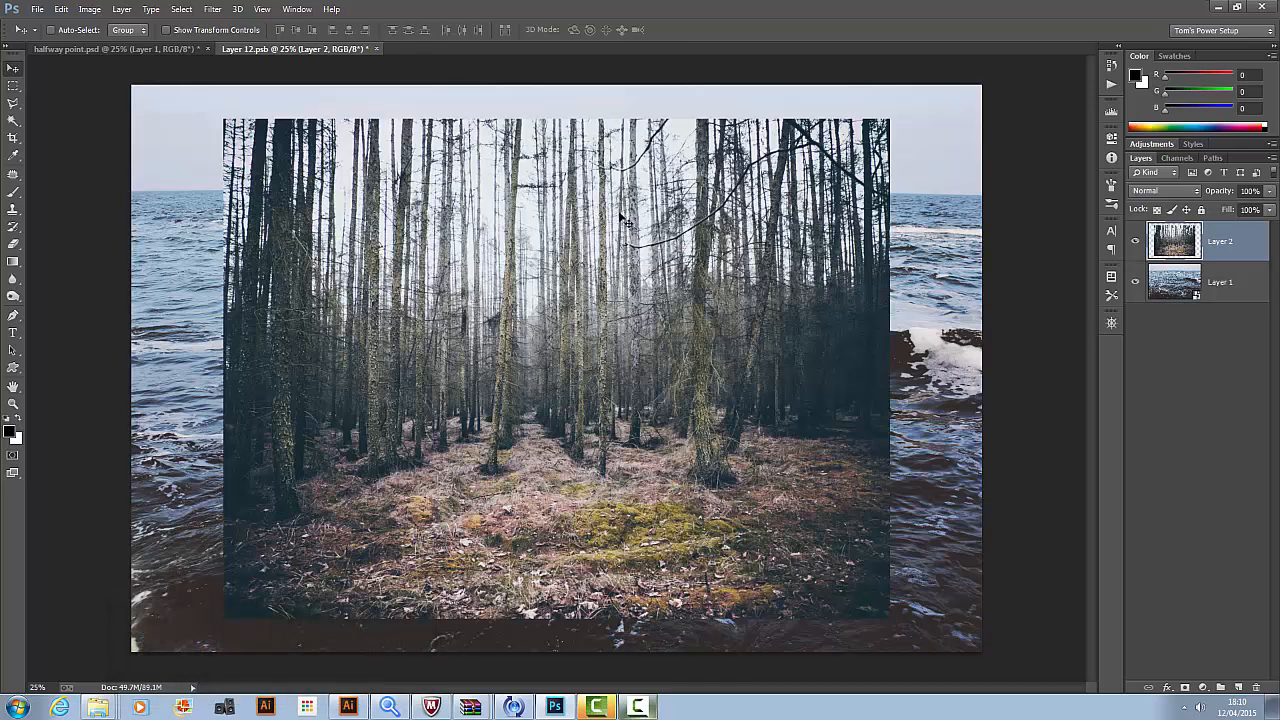
pyautogui.hotkey('ctrl', 't')
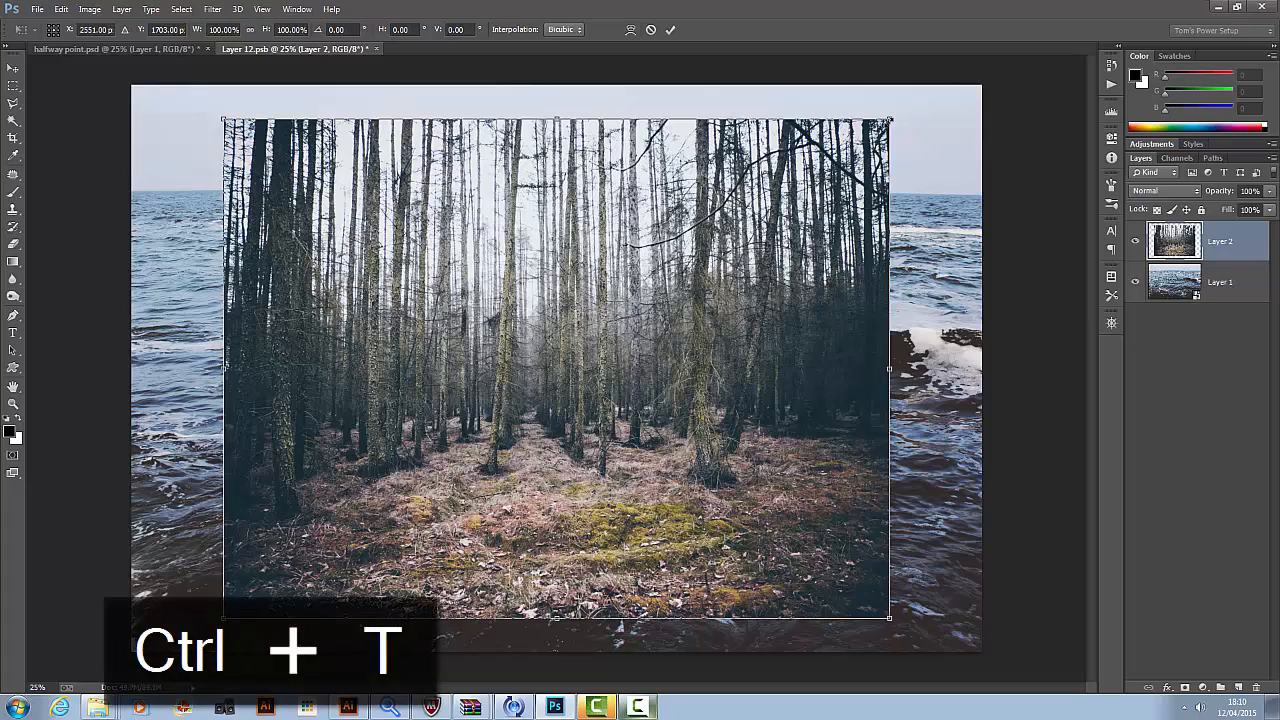
pyautogui.moveTo(889, 119); pyautogui.dragTo(1003, 72)
pyautogui.press('Return')
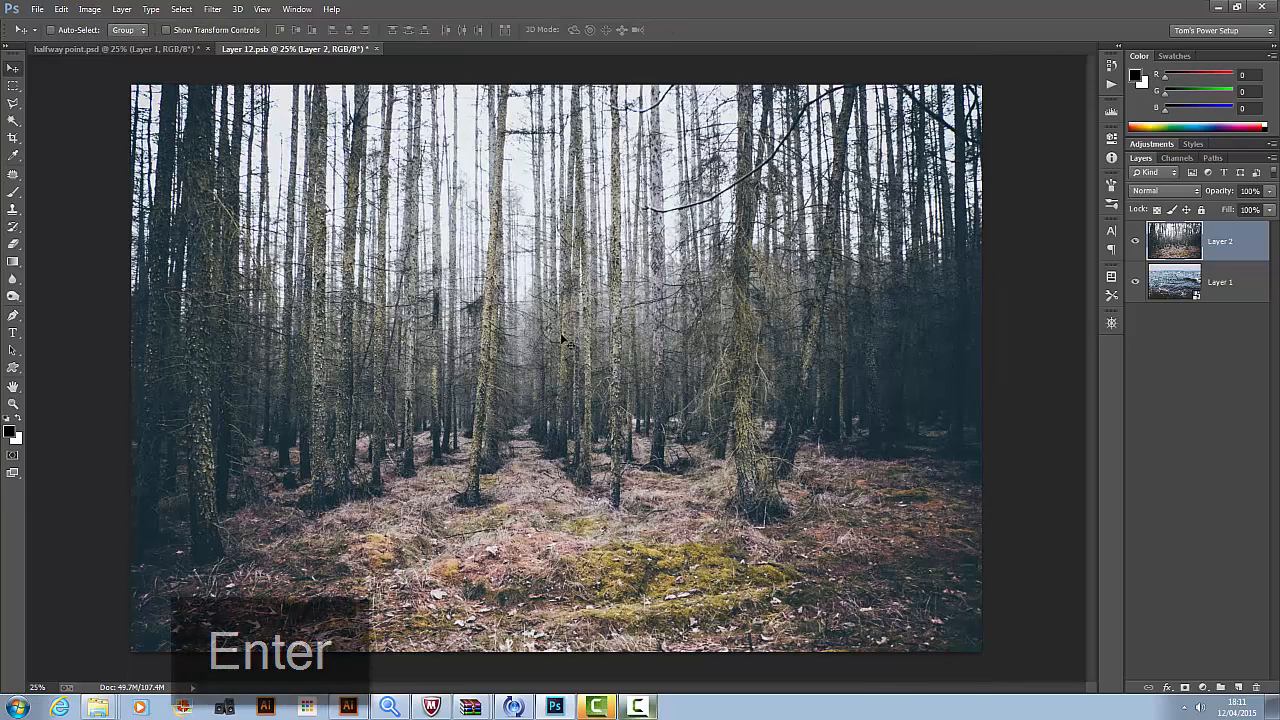
# Close Layer 12.psb and save its changes so the smart objects in halfway point.psd update.
pyautogui.click(377, 48)
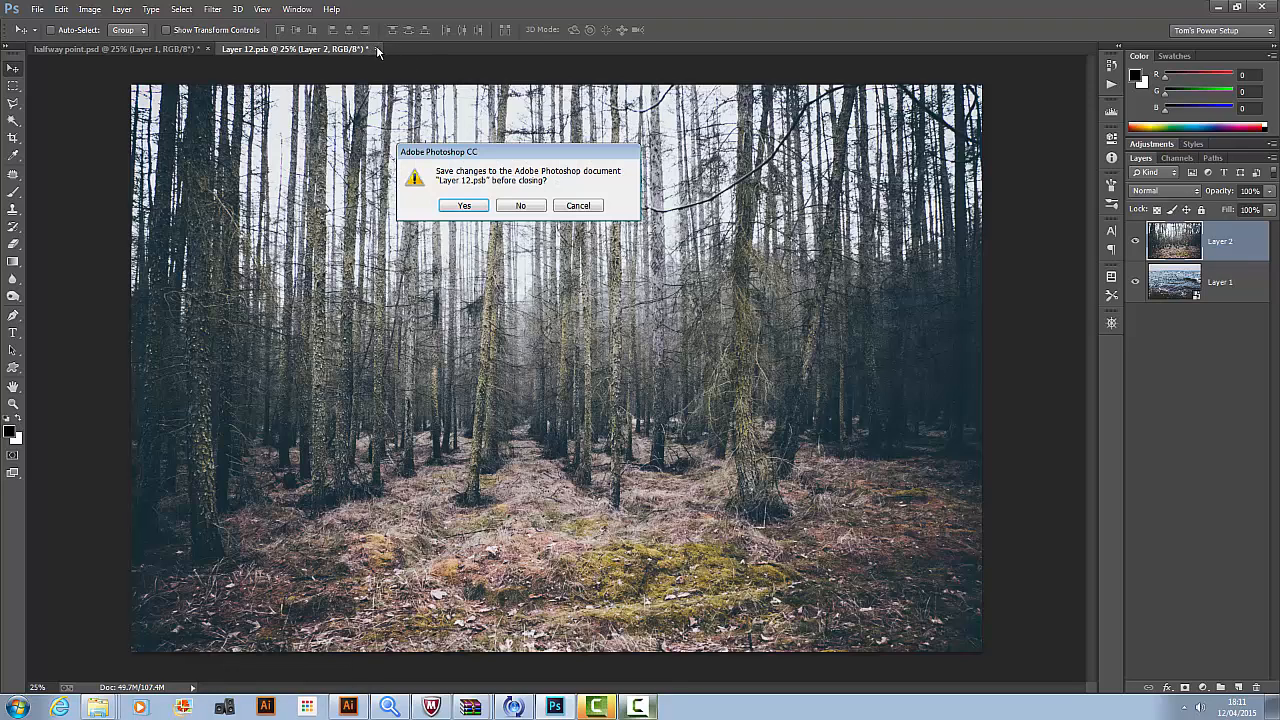
pyautogui.click(465, 206)
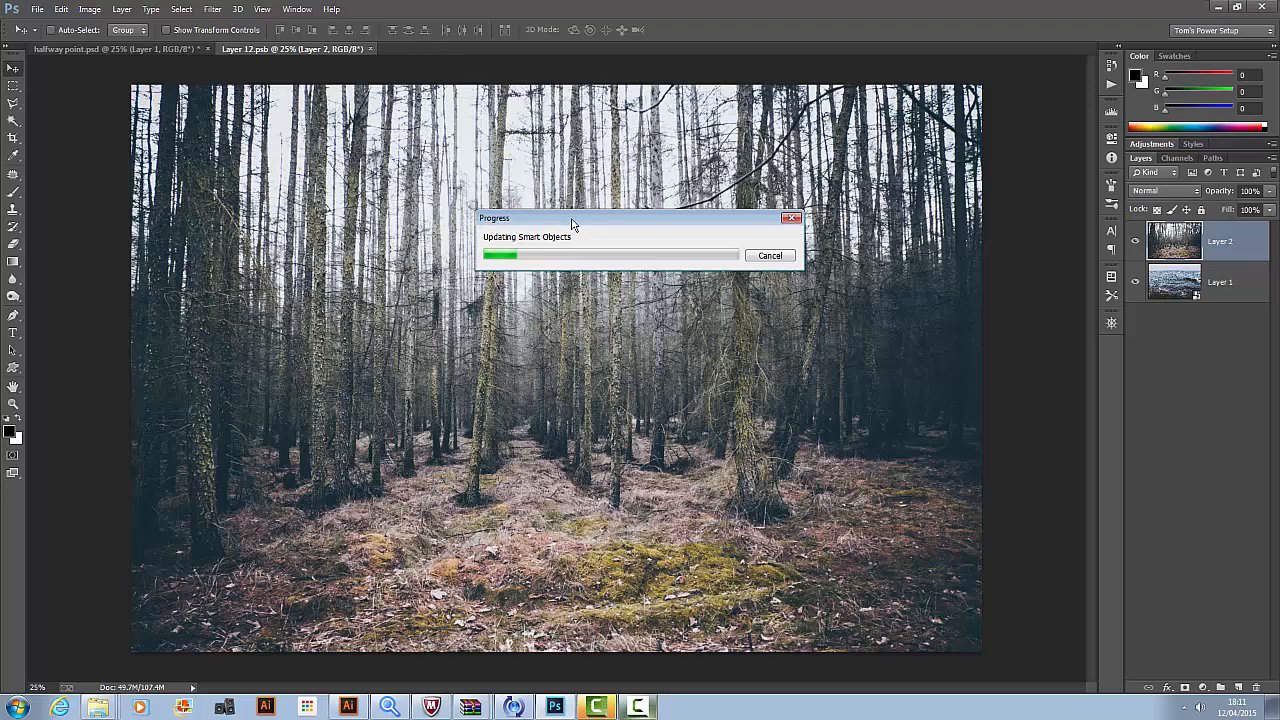
pyautogui.moveTo(578, 224); pyautogui.dragTo(525, 208)
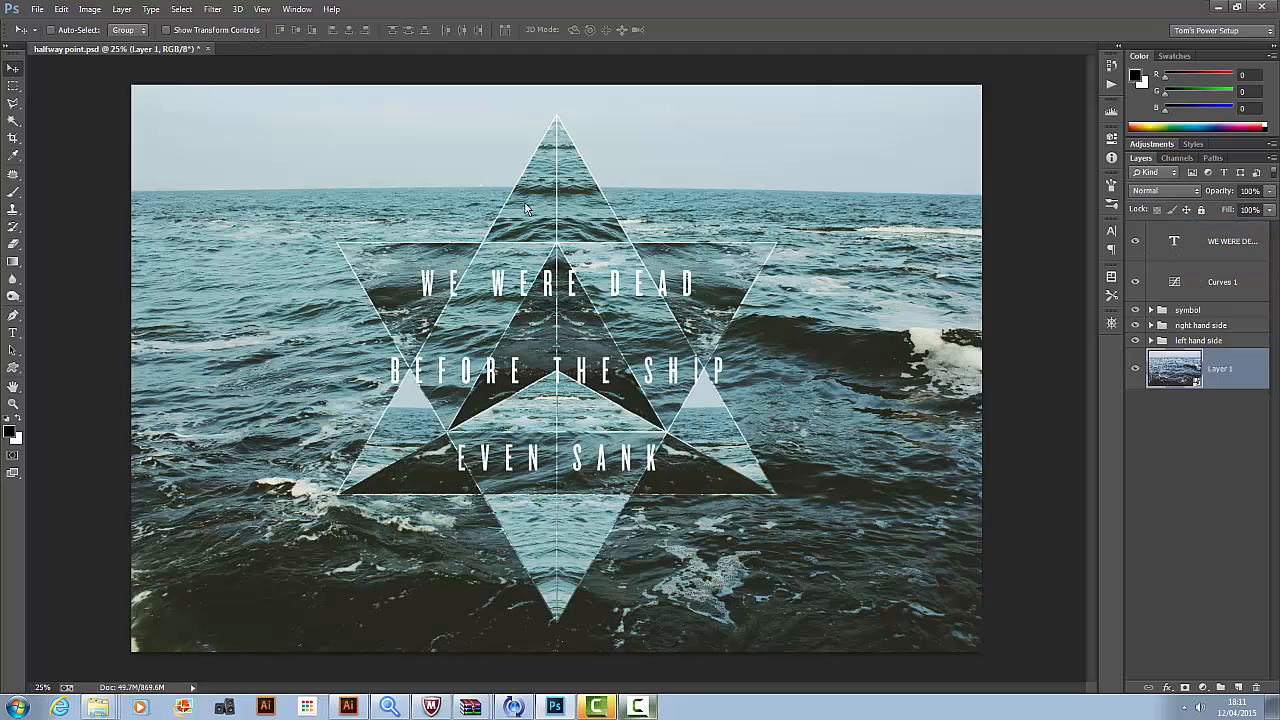
pyautogui.hotkey('ctrl', 'z')
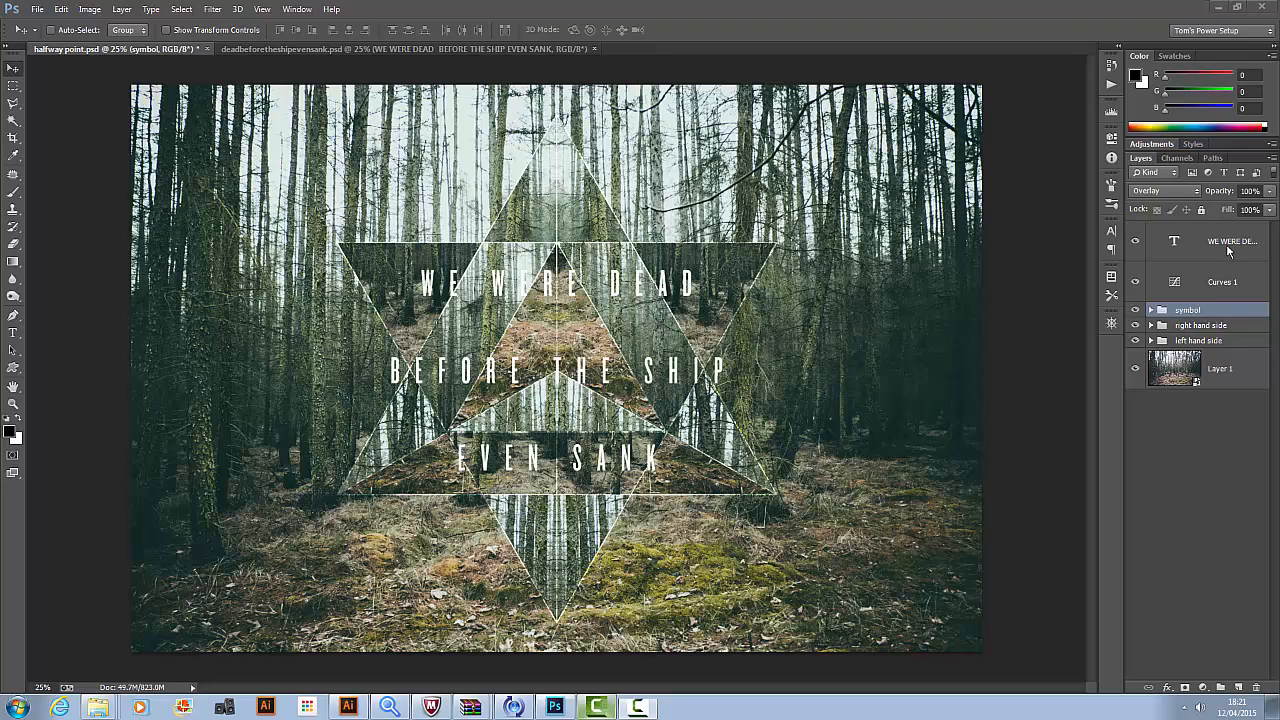
# Try a Multiply drop shadow on the quotation text with about 39% opacity, 12% spread and 136 px size.
pyautogui.click(1196, 257)
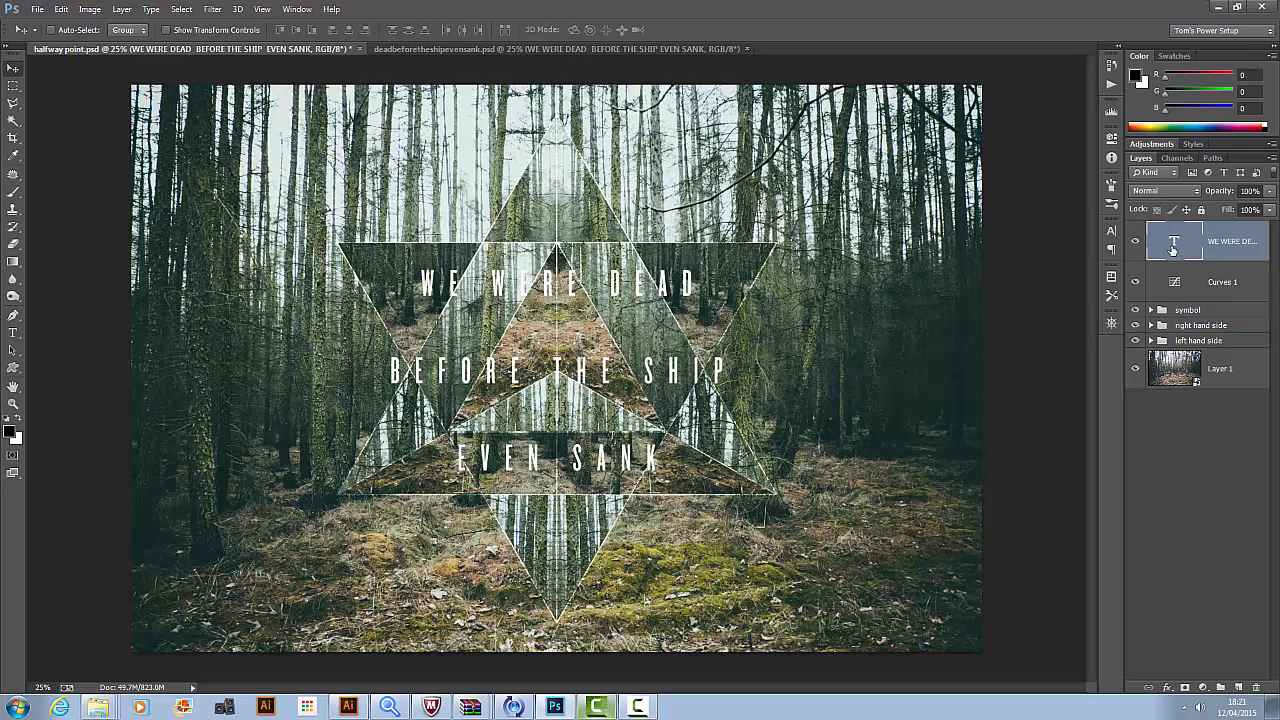
pyautogui.click(121, 10)
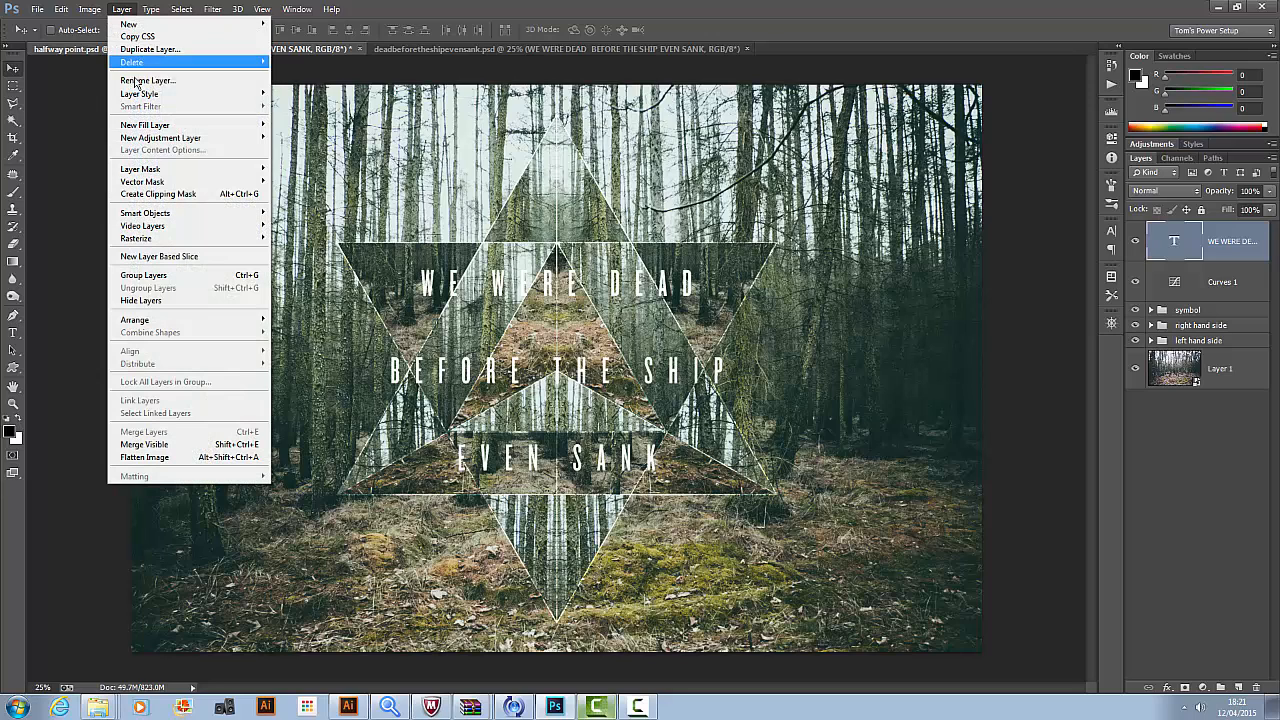
pyautogui.moveTo(140, 94)
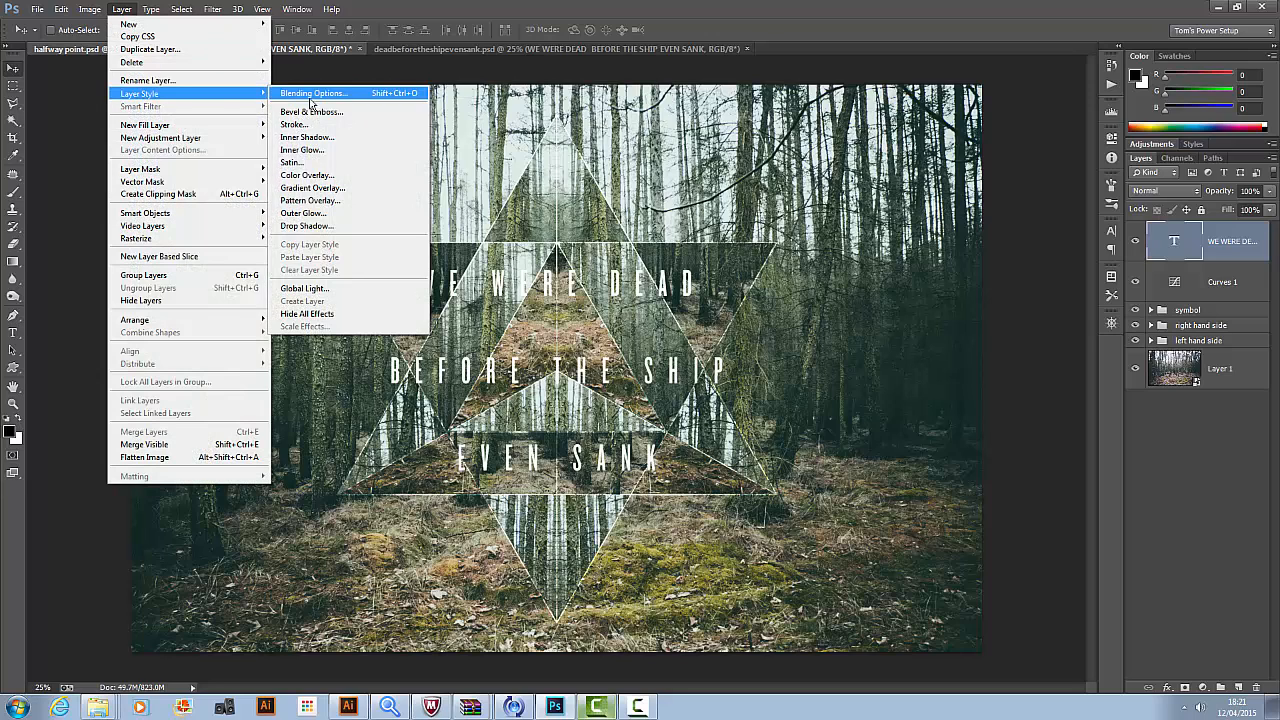
pyautogui.click(353, 222)
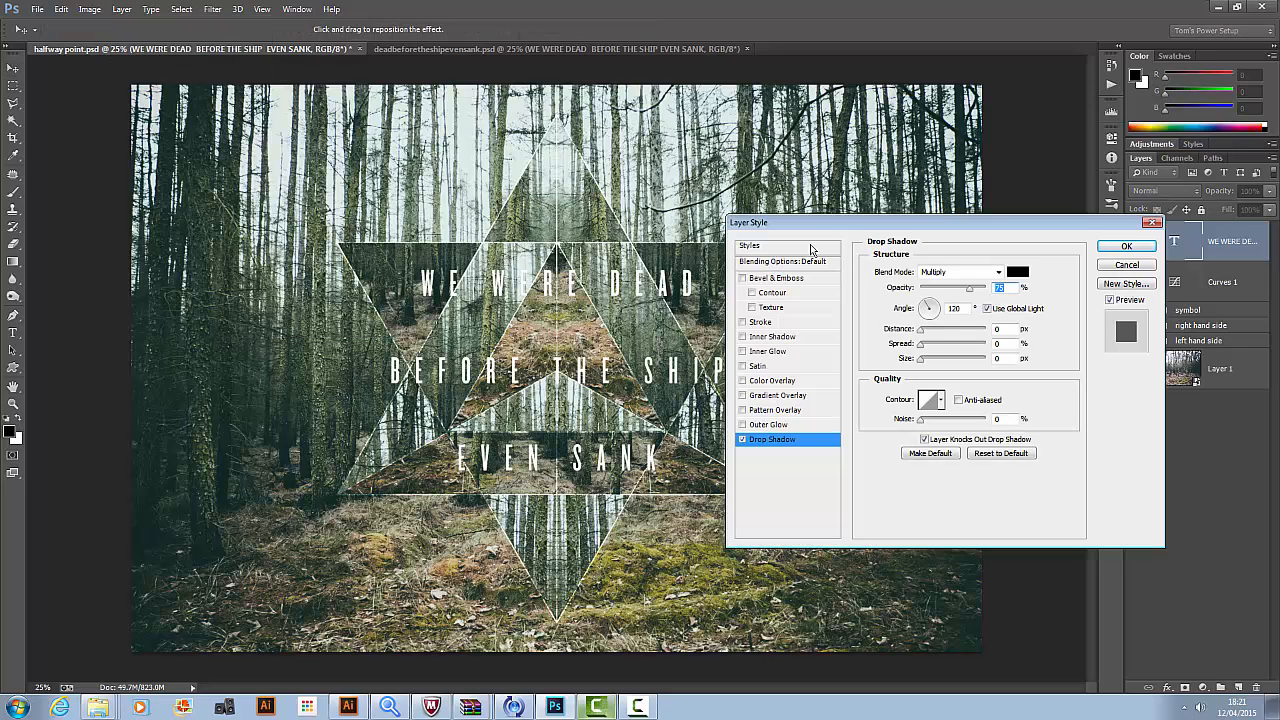
pyautogui.moveTo(812, 228); pyautogui.dragTo(912, 270)
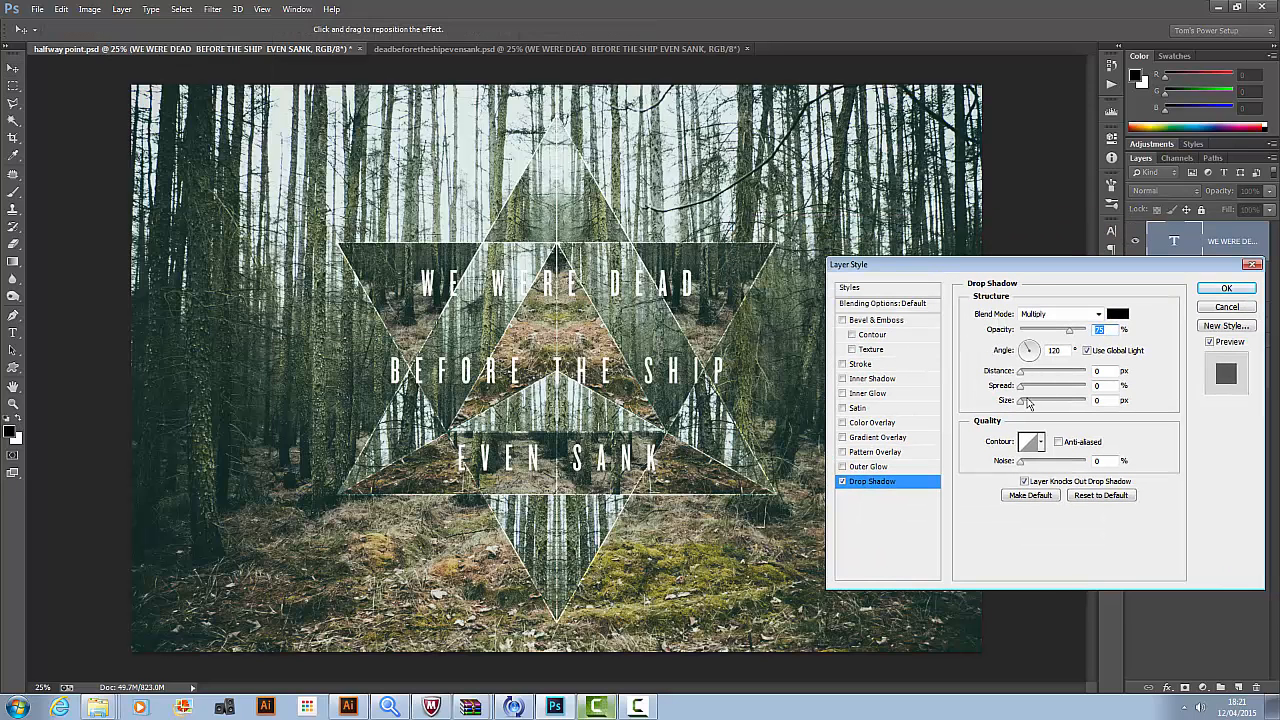
pyautogui.moveTo(1022, 401)
pyautogui.mouseDown()
pyautogui.moveTo(1055, 407)
pyautogui.moveTo(1025, 393)
pyautogui.mouseUp()
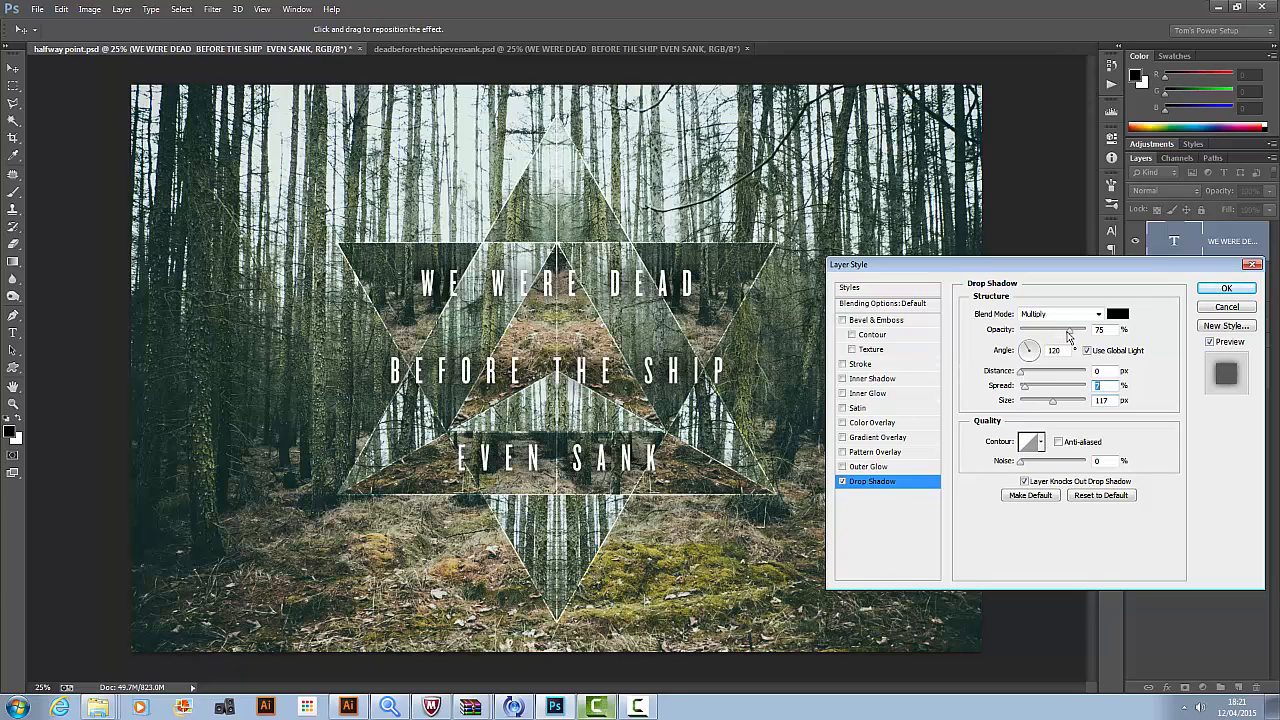
pyautogui.moveTo(1069, 331)
pyautogui.mouseDown()
pyautogui.moveTo(1089, 335)
pyautogui.moveTo(1067, 335)
pyautogui.mouseUp()
pyautogui.moveTo(1027, 392); pyautogui.dragTo(1058, 408)
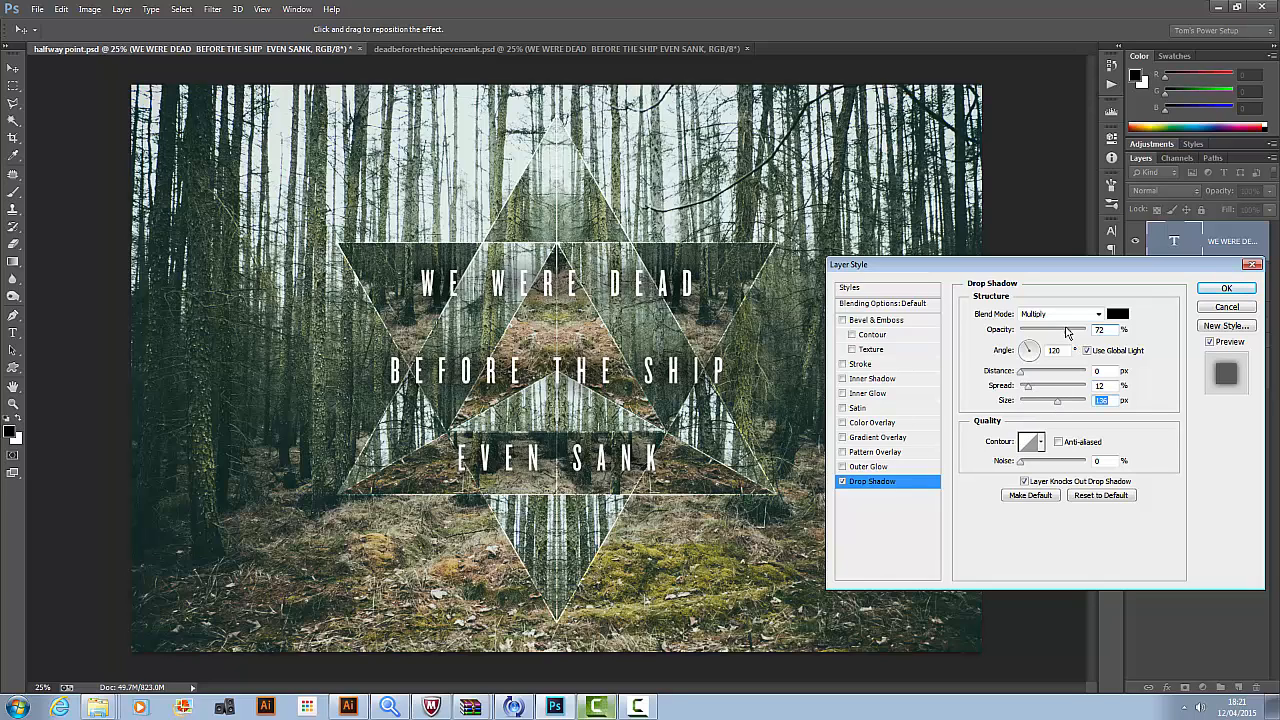
pyautogui.moveTo(1065, 336); pyautogui.dragTo(1046, 339)
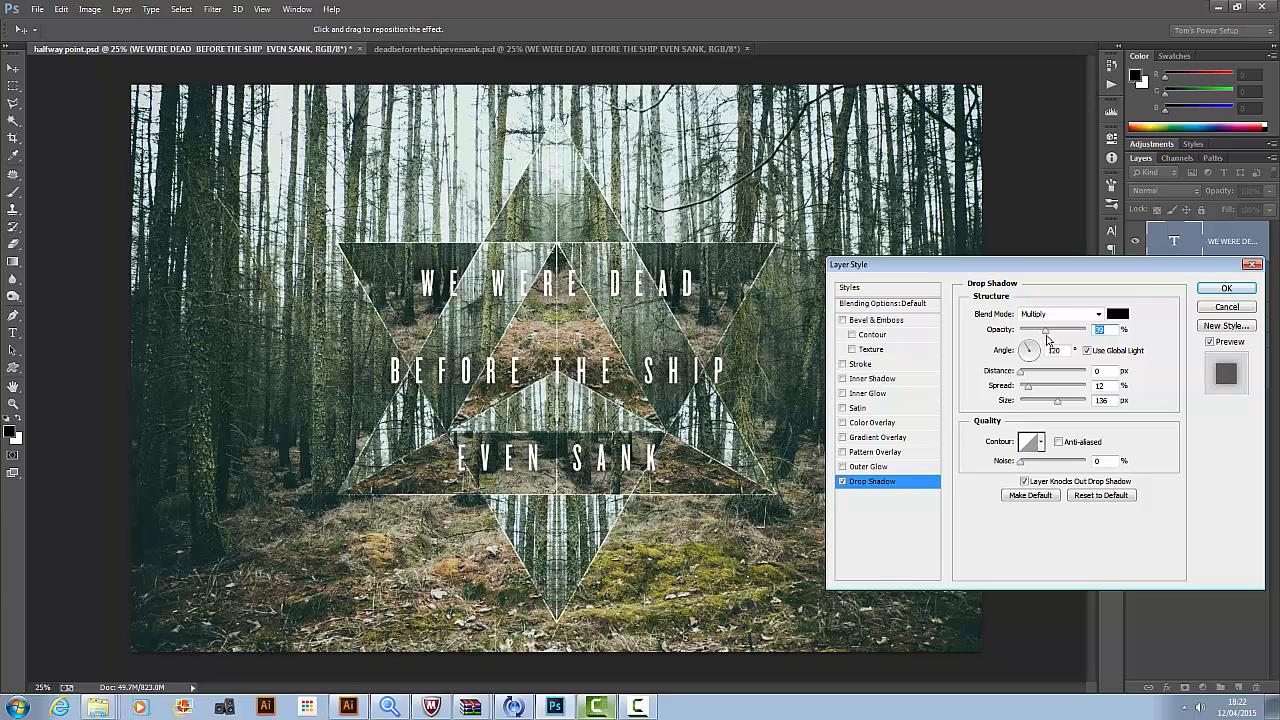
pyautogui.click(1215, 306)
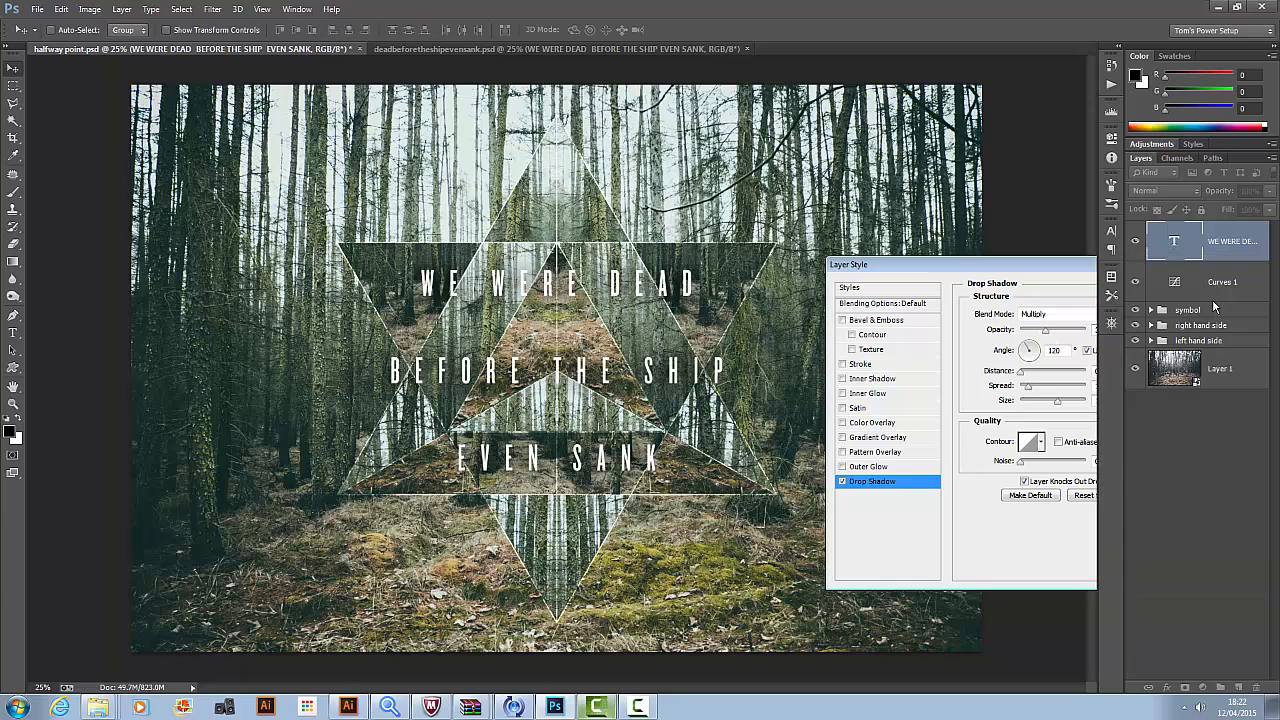
# Duplicate the symbol group and scale the copy down about its centre inside the original star.
pyautogui.click(1214, 314)
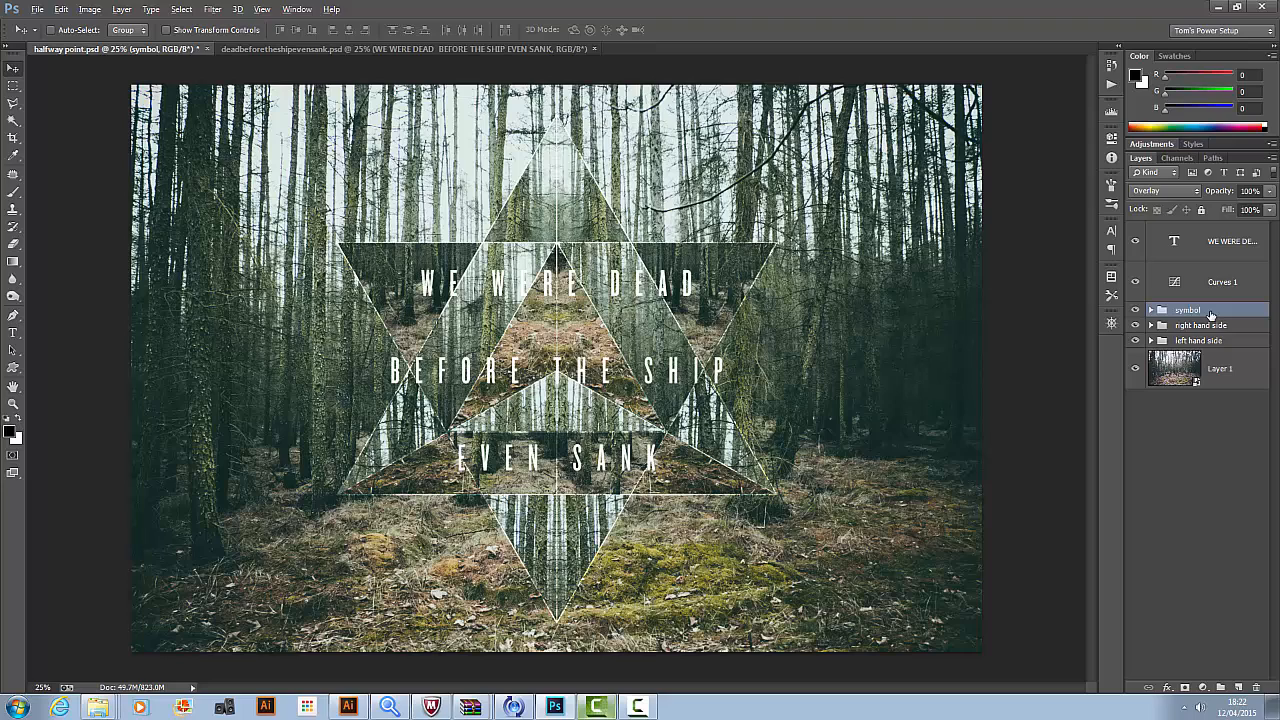
pyautogui.moveTo(1210, 315); pyautogui.dragTo(1215, 302)
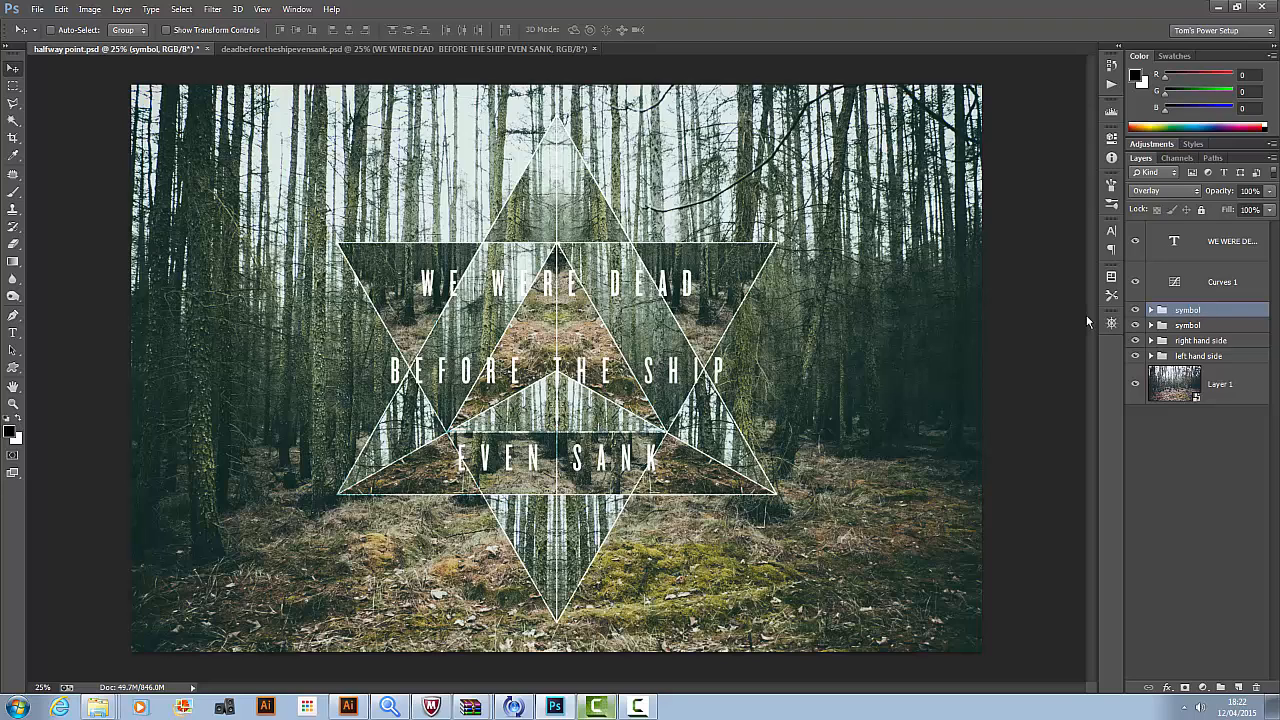
pyautogui.hotkey('ctrl', 't')
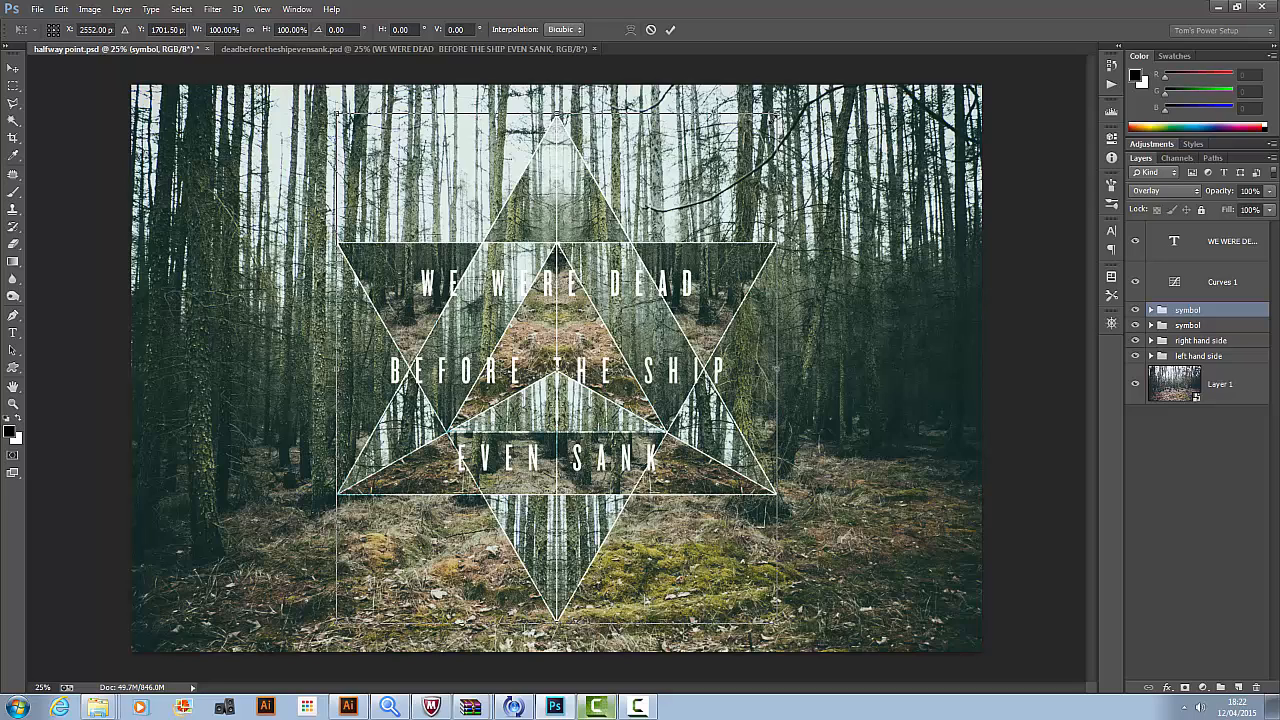
pyautogui.moveTo(777, 116); pyautogui.dragTo(733, 151)
pyautogui.press('Return')
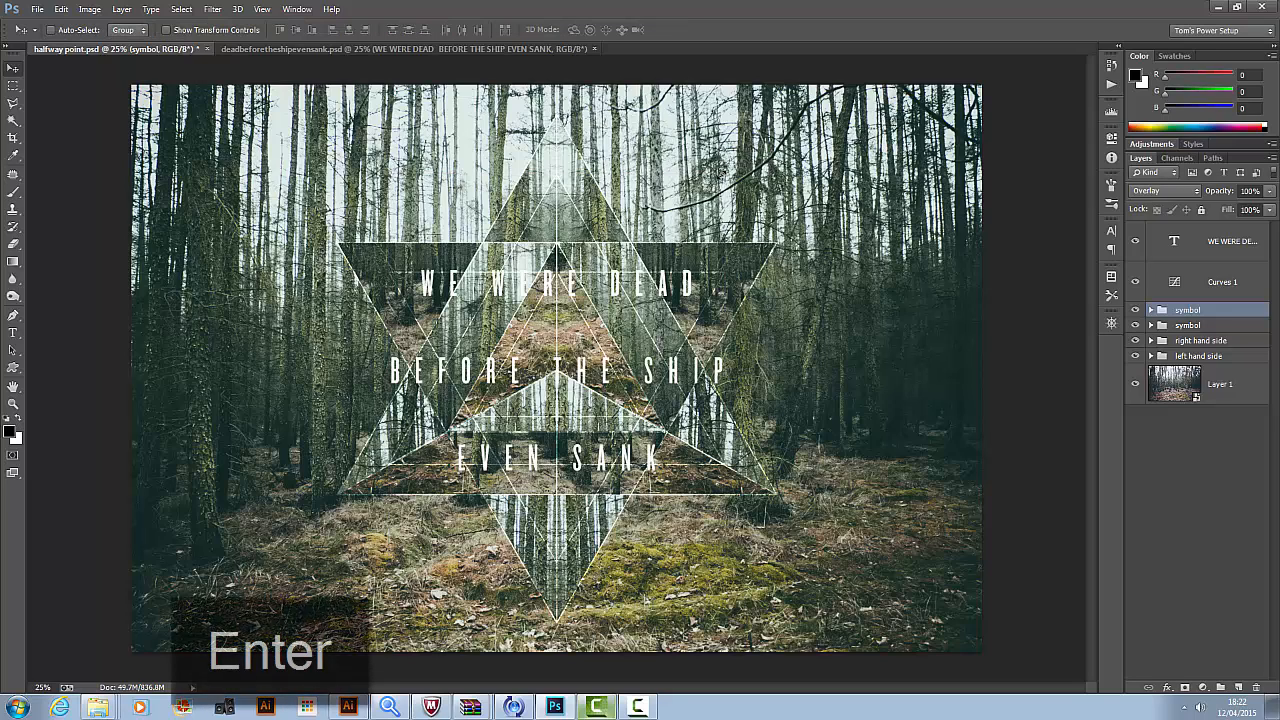
# Reduce the smaller symbol copy's opacity to 74% and the original symbol group's opacity to about 67%.
pyautogui.click(1269, 191)
pyautogui.moveTo(1268, 208); pyautogui.dragTo(1254, 209)
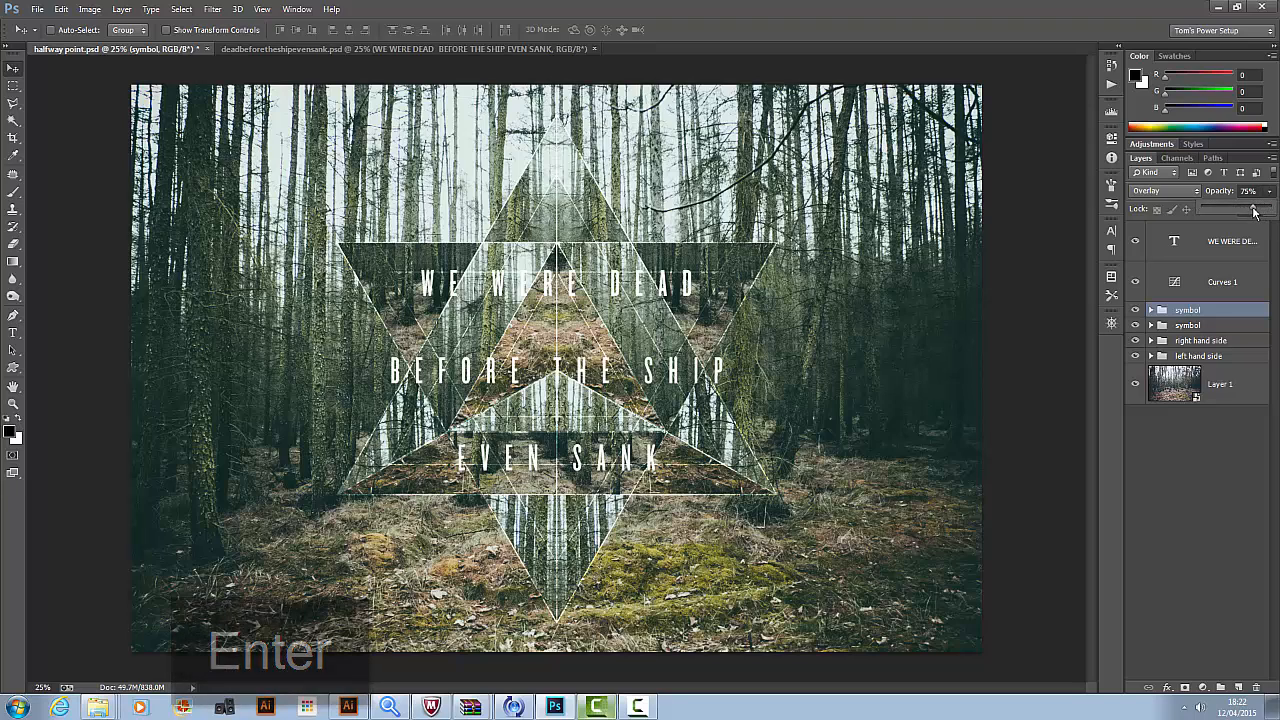
pyautogui.click(1236, 330)
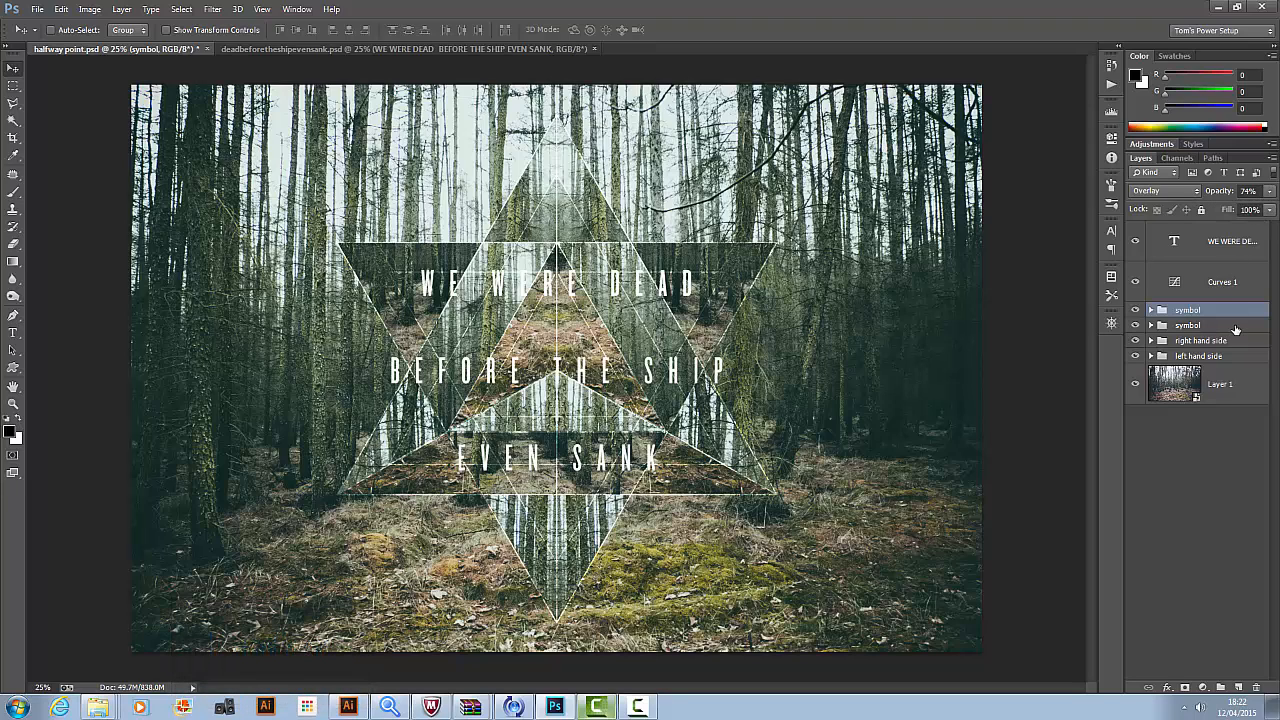
pyautogui.click(1236, 328)
pyautogui.click(1270, 193)
pyautogui.moveTo(1268, 208); pyautogui.dragTo(1247, 211)
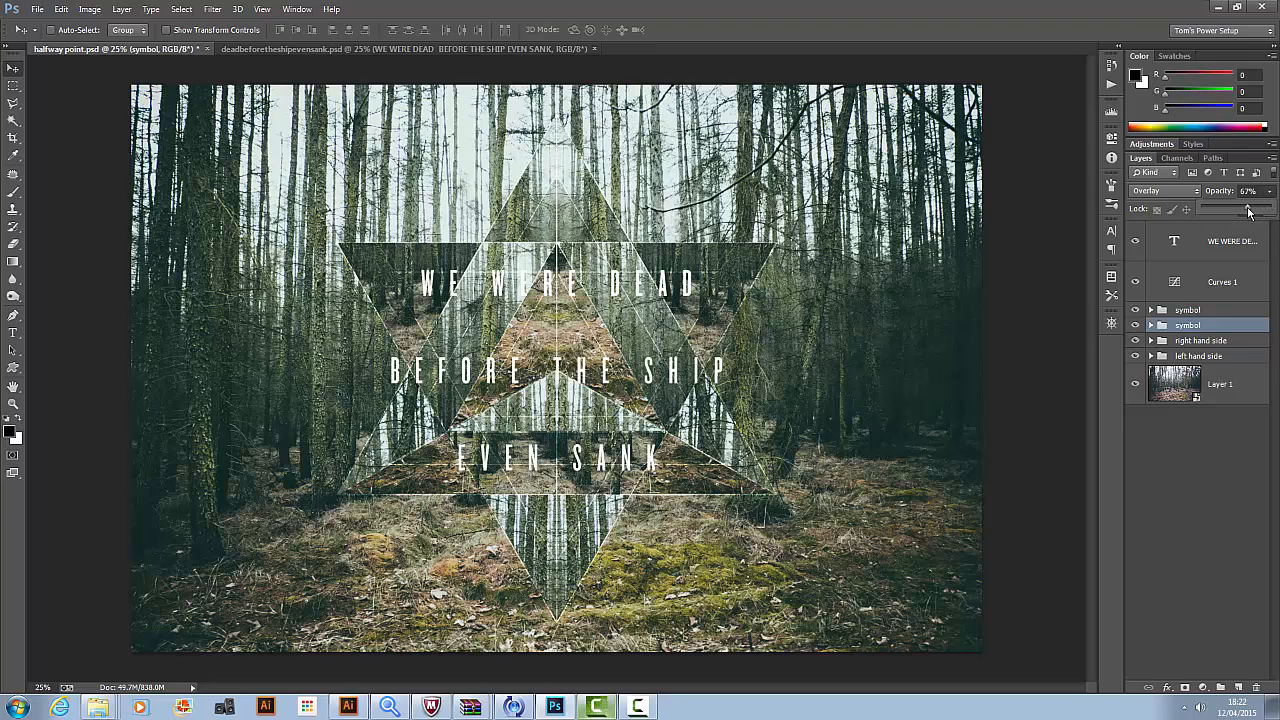
# Select the quotation text layer, and compare the forest image with and without the Curves 1 layer.
pyautogui.click(1199, 252)
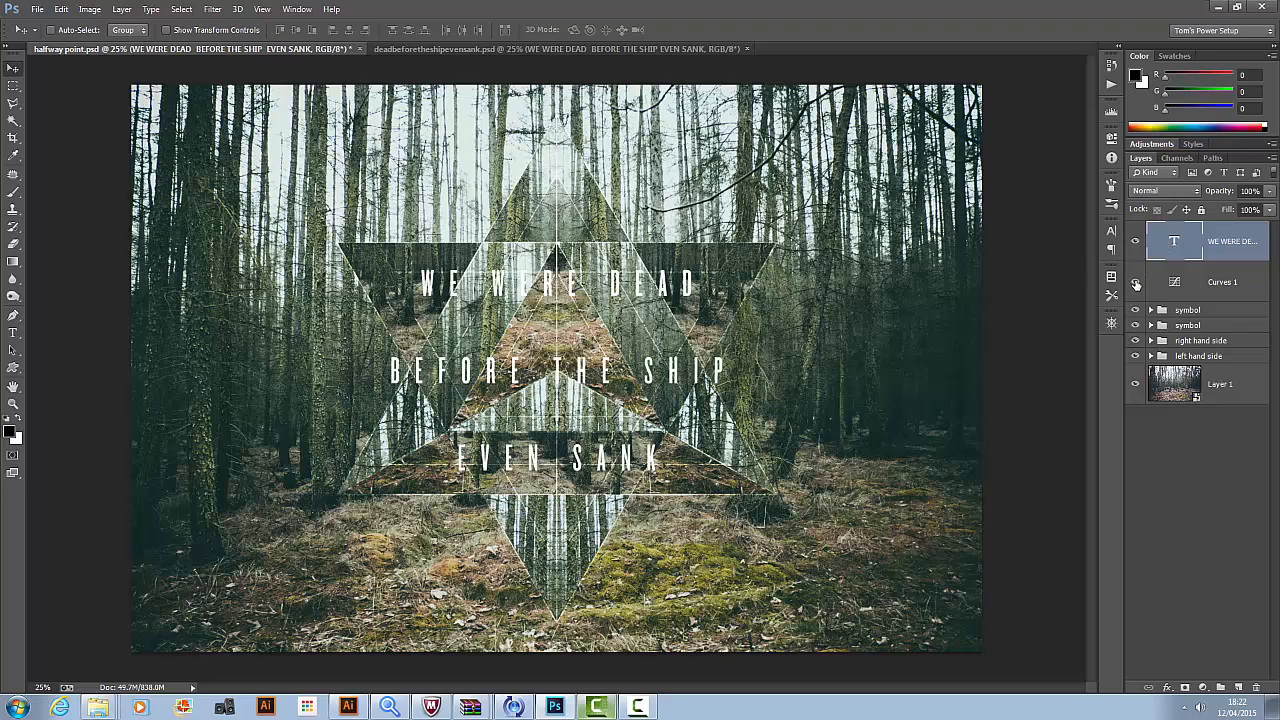
pyautogui.click(1135, 283)
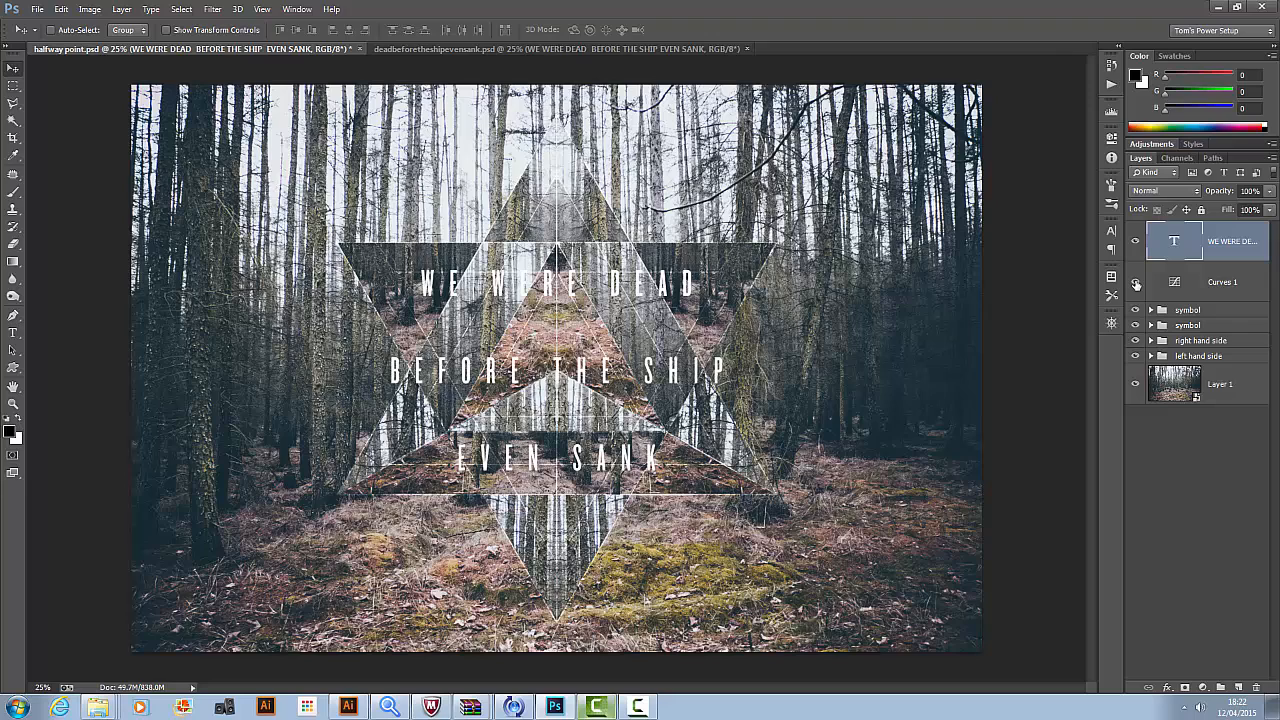
pyautogui.click(1135, 283)
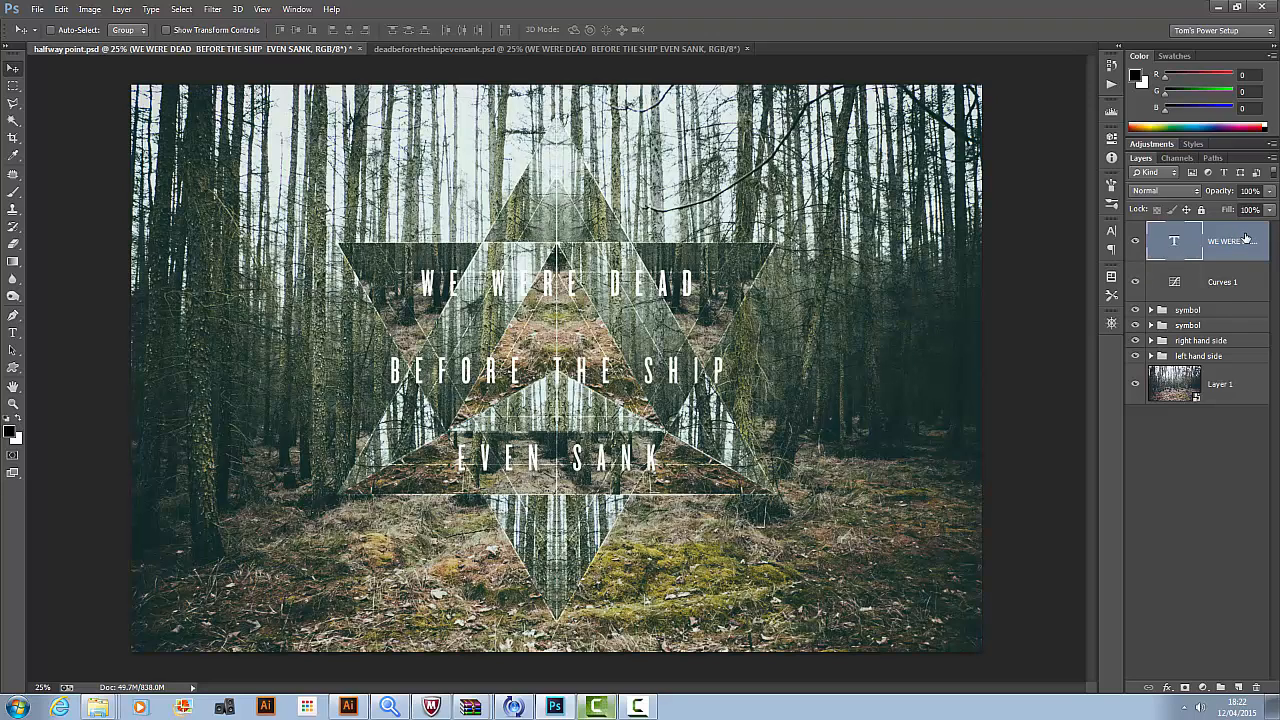
# Add a Multiply drop shadow to the quotation text with 0 px distance, 11% spread, 193 px size and opacity reduced below 75%.
pyautogui.press('F2')
pyautogui.click(121, 9)
pyautogui.click(121, 9)
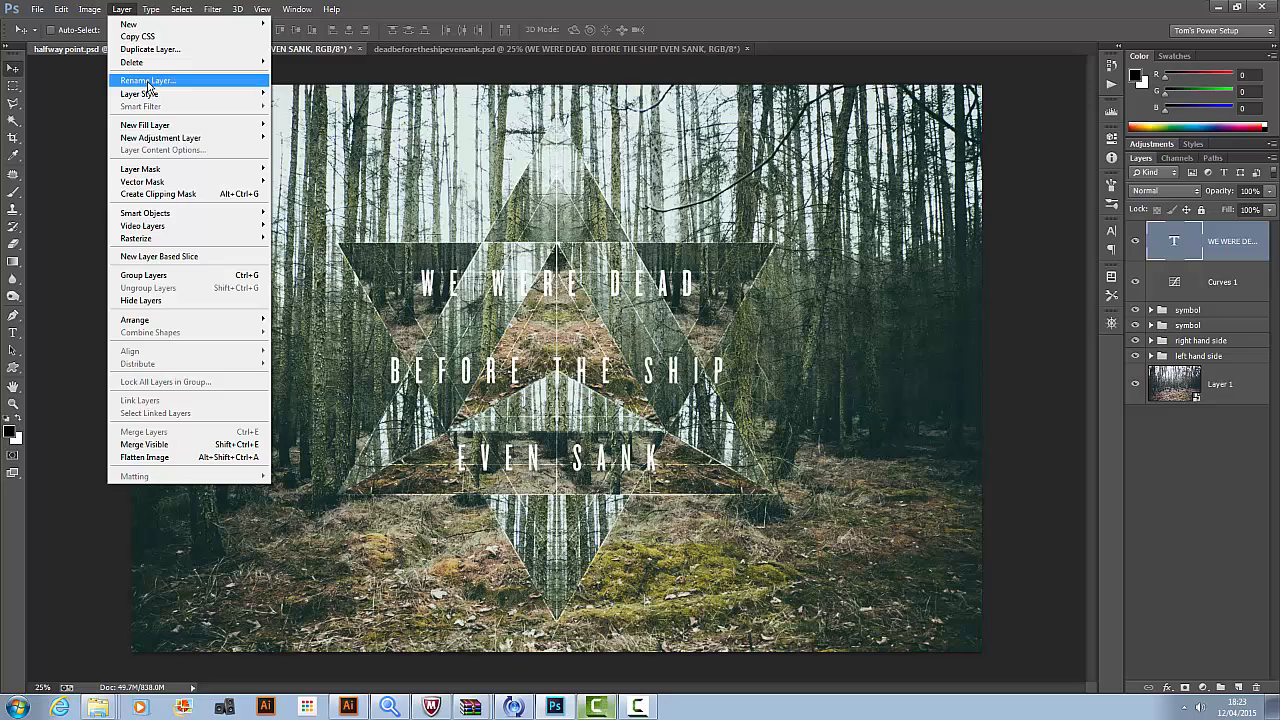
pyautogui.moveTo(160, 96)
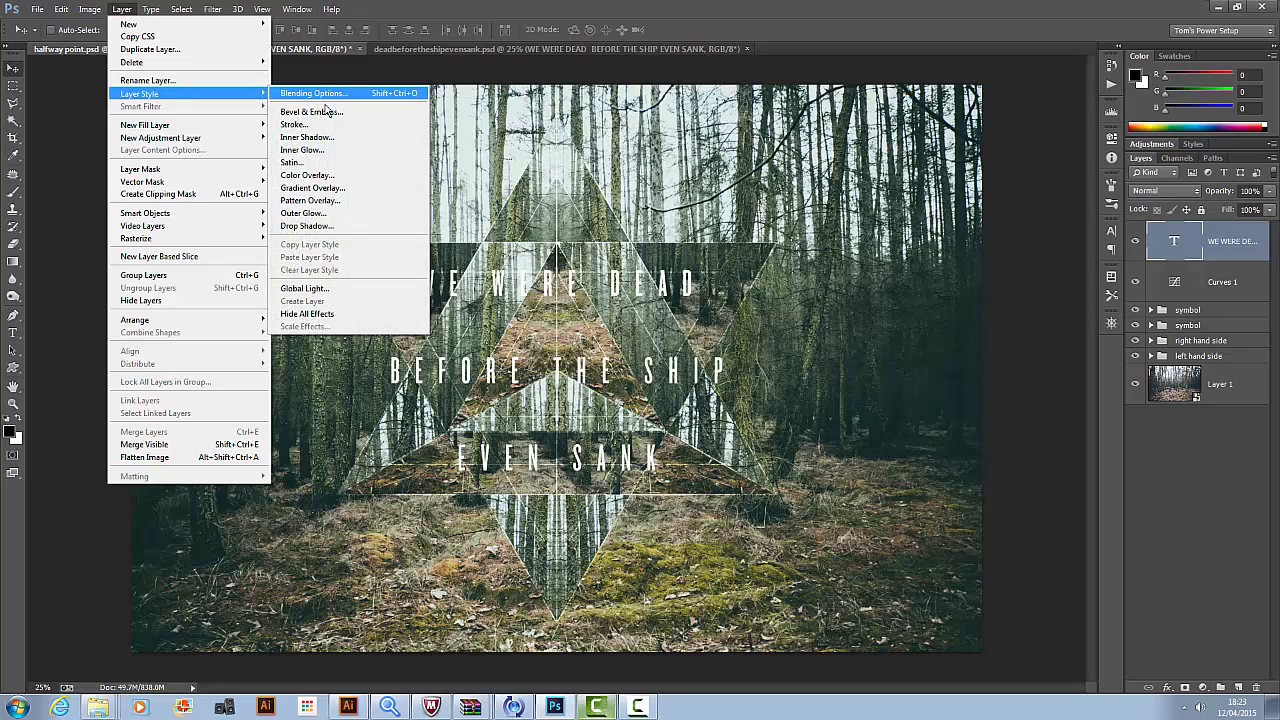
pyautogui.click(336, 227)
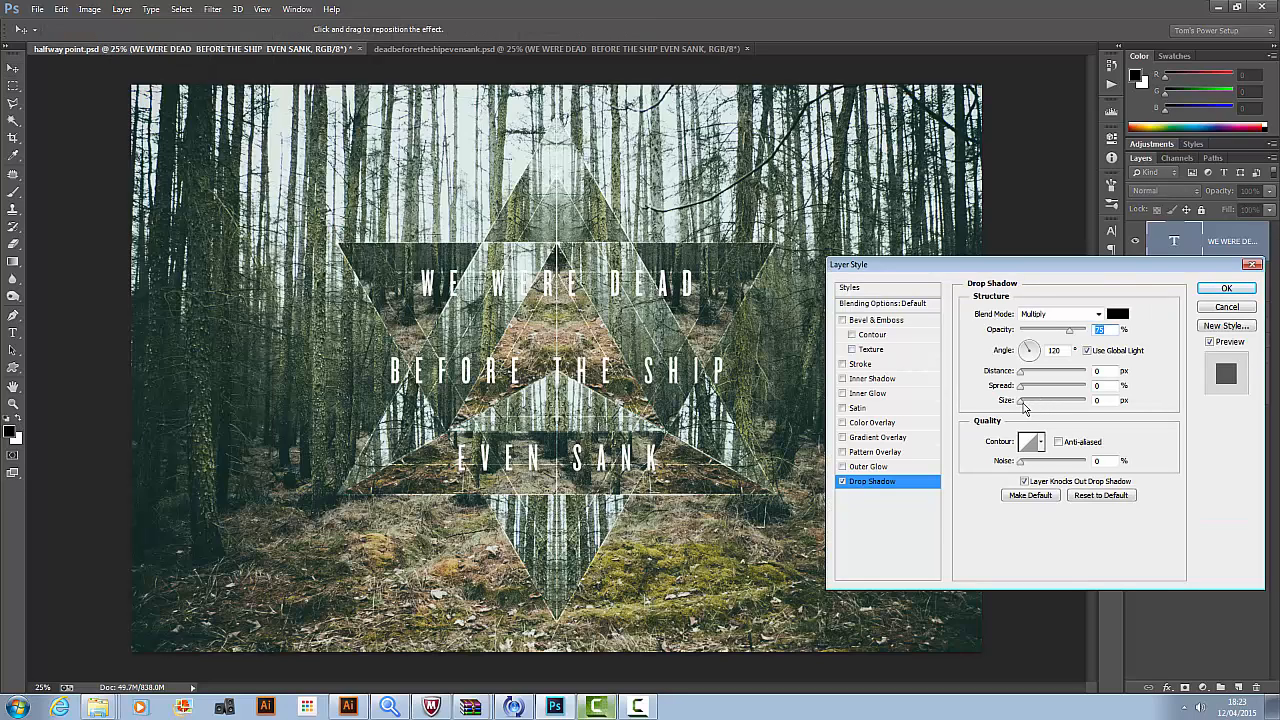
pyautogui.moveTo(1025, 404)
pyautogui.mouseDown()
pyautogui.moveTo(1052, 402)
pyautogui.moveTo(1028, 390)
pyautogui.moveTo(1046, 392)
pyautogui.mouseUp()
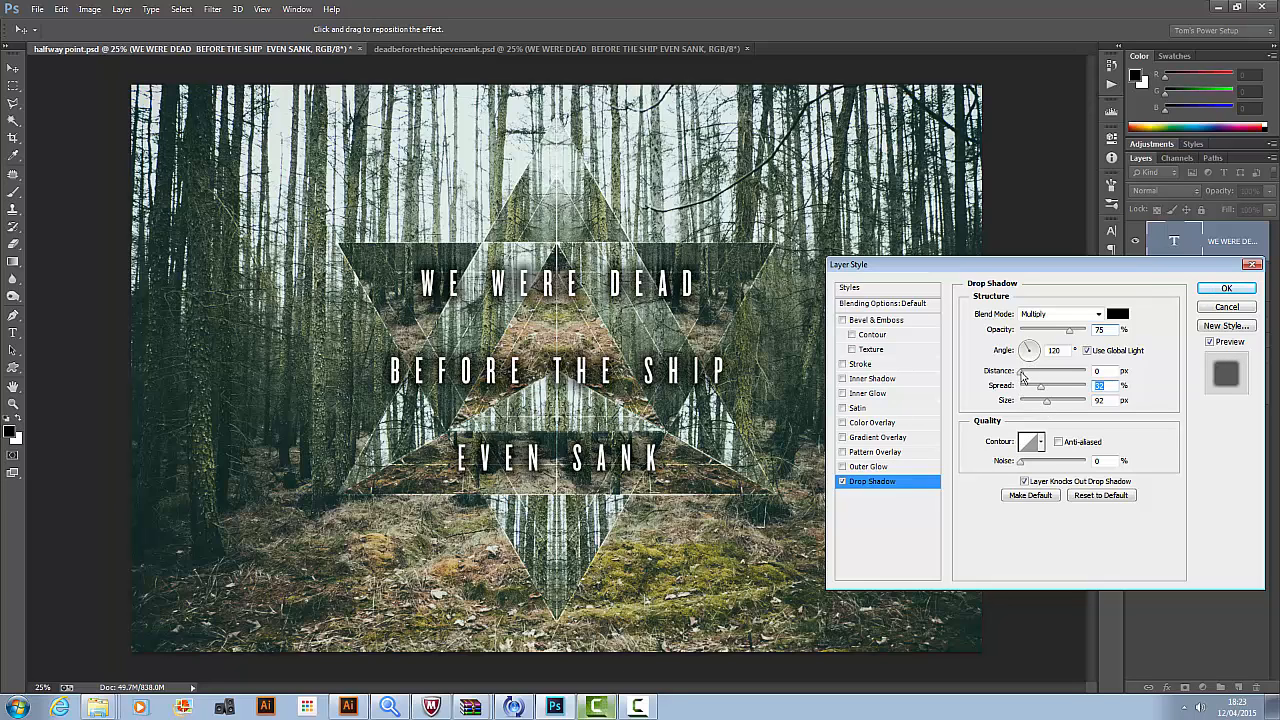
pyautogui.moveTo(1020, 371)
pyautogui.mouseDown()
pyautogui.moveTo(1050, 404)
pyautogui.moveTo(1074, 402)
pyautogui.moveTo(1010, 376)
pyautogui.mouseUp()
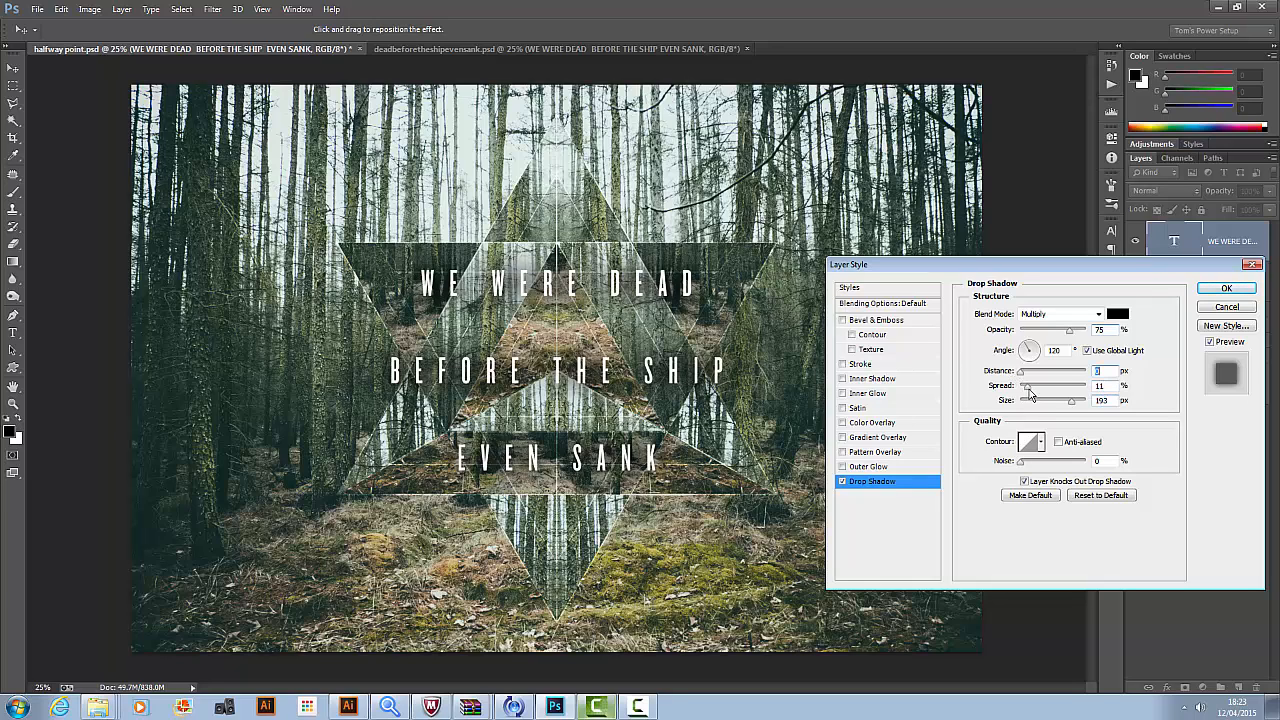
pyautogui.moveTo(1067, 333); pyautogui.dragTo(1054, 341)
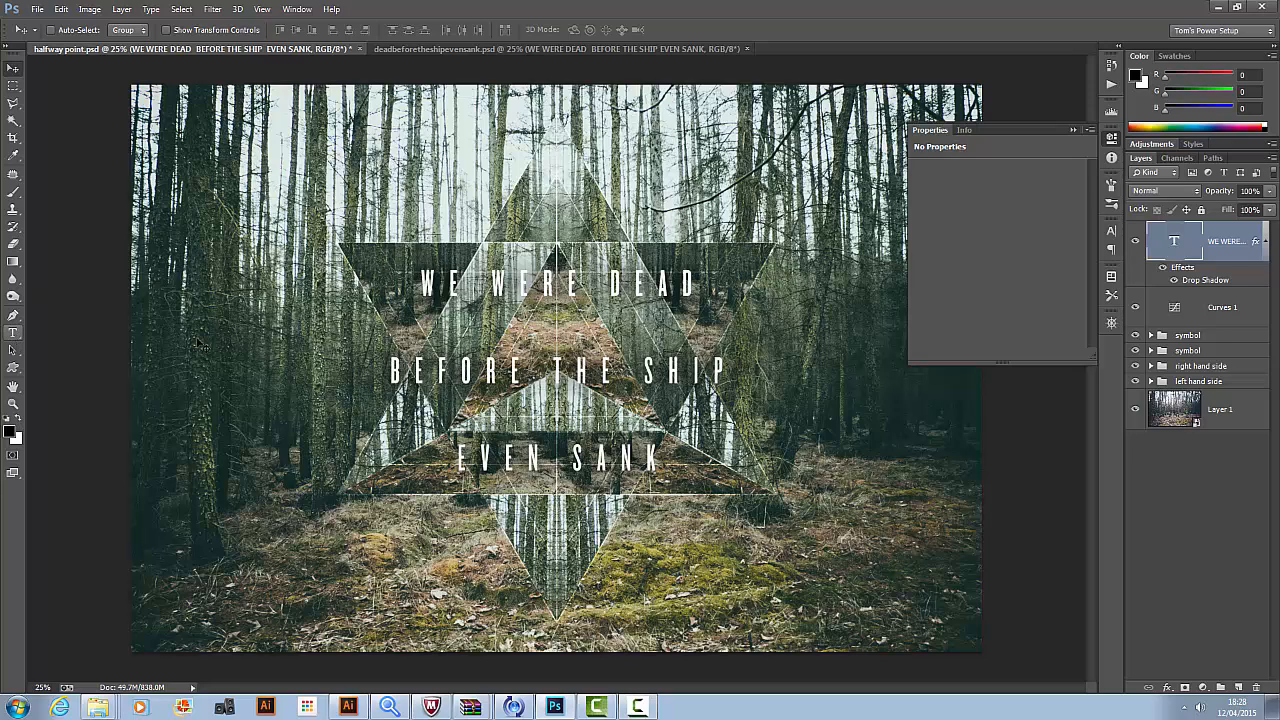
# Select all of the quotation text for editing and tighten its leading to 450.89 pt.
pyautogui.click(13, 332)
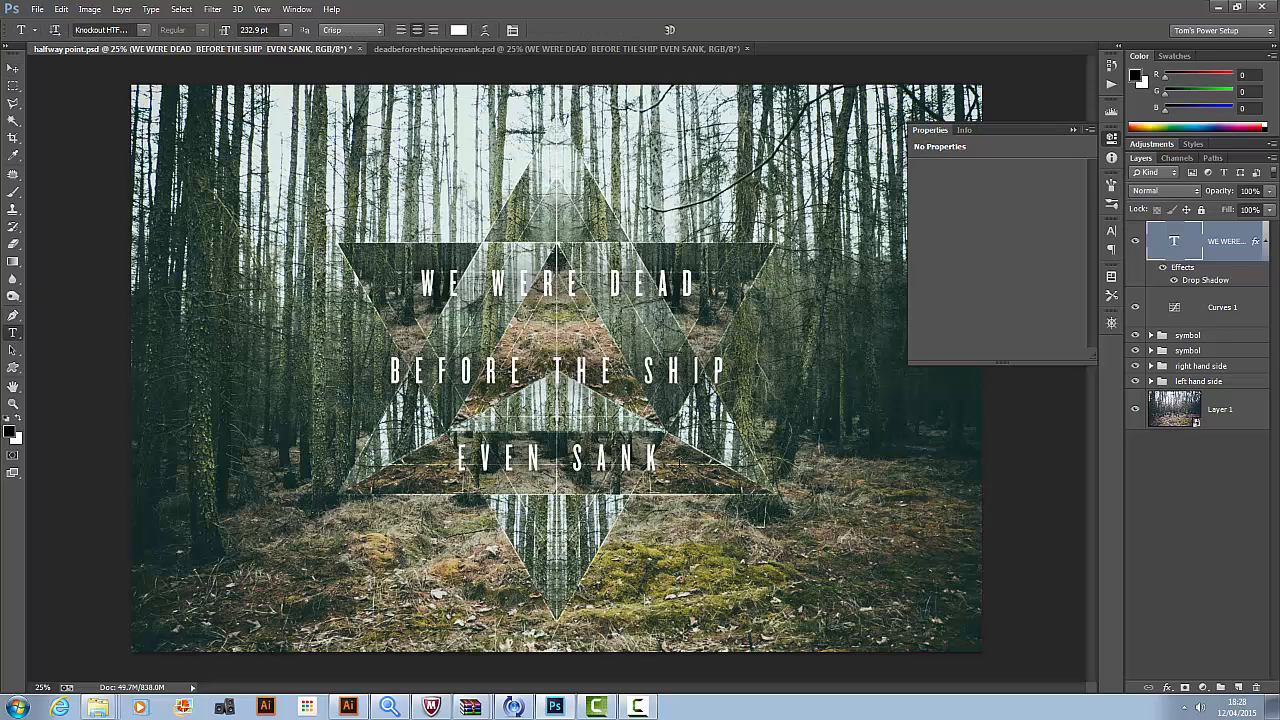
pyautogui.moveTo(642, 457); pyautogui.dragTo(449, 285)
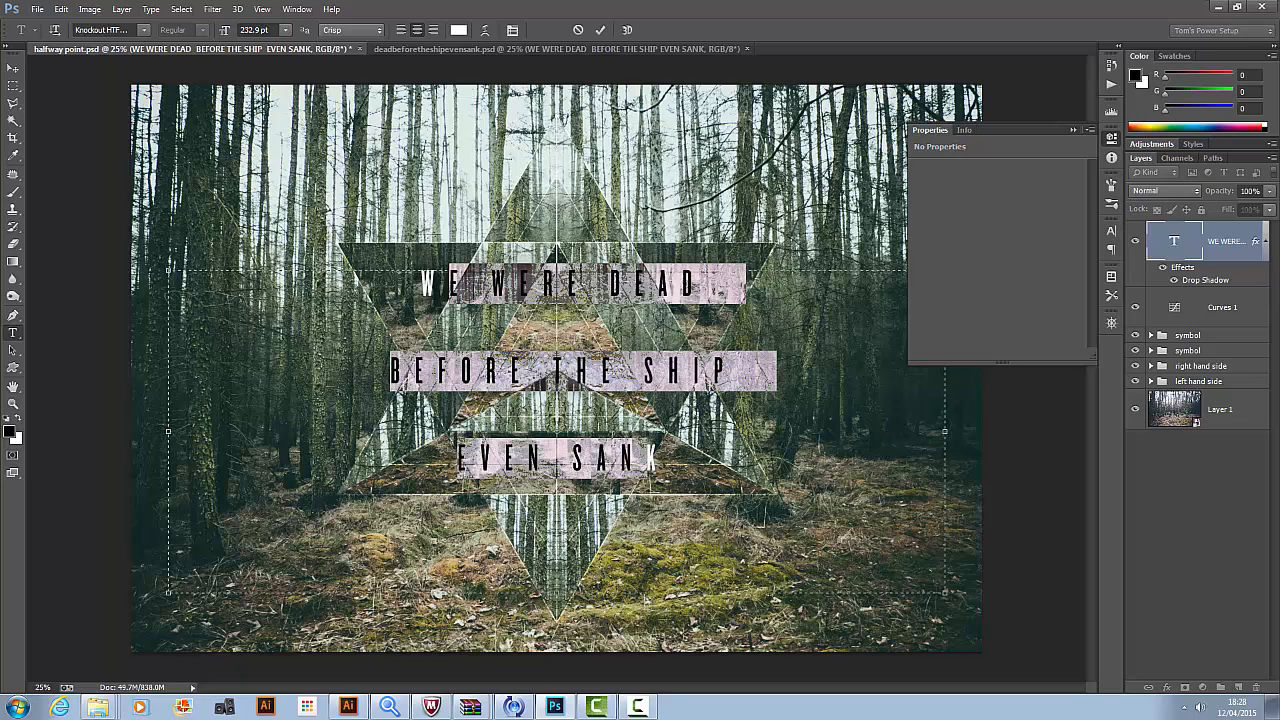
pyautogui.hotkey('ctrl', 'a')
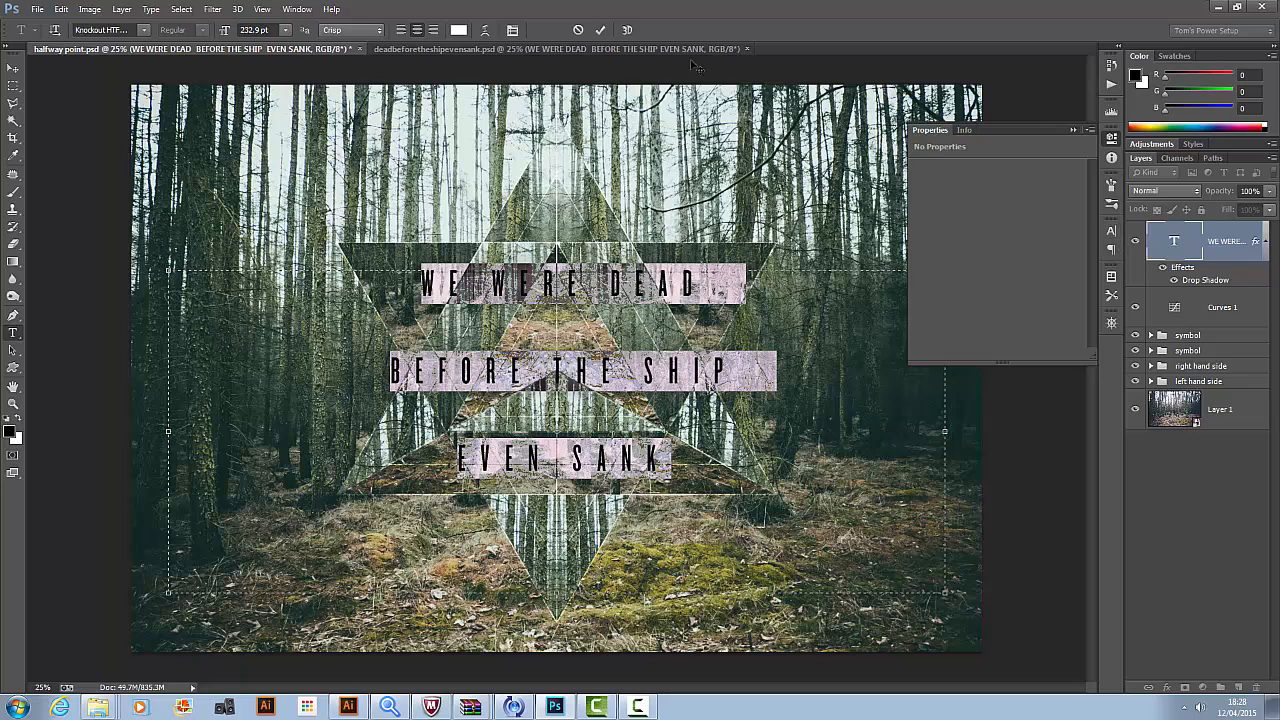
pyautogui.click(509, 30)
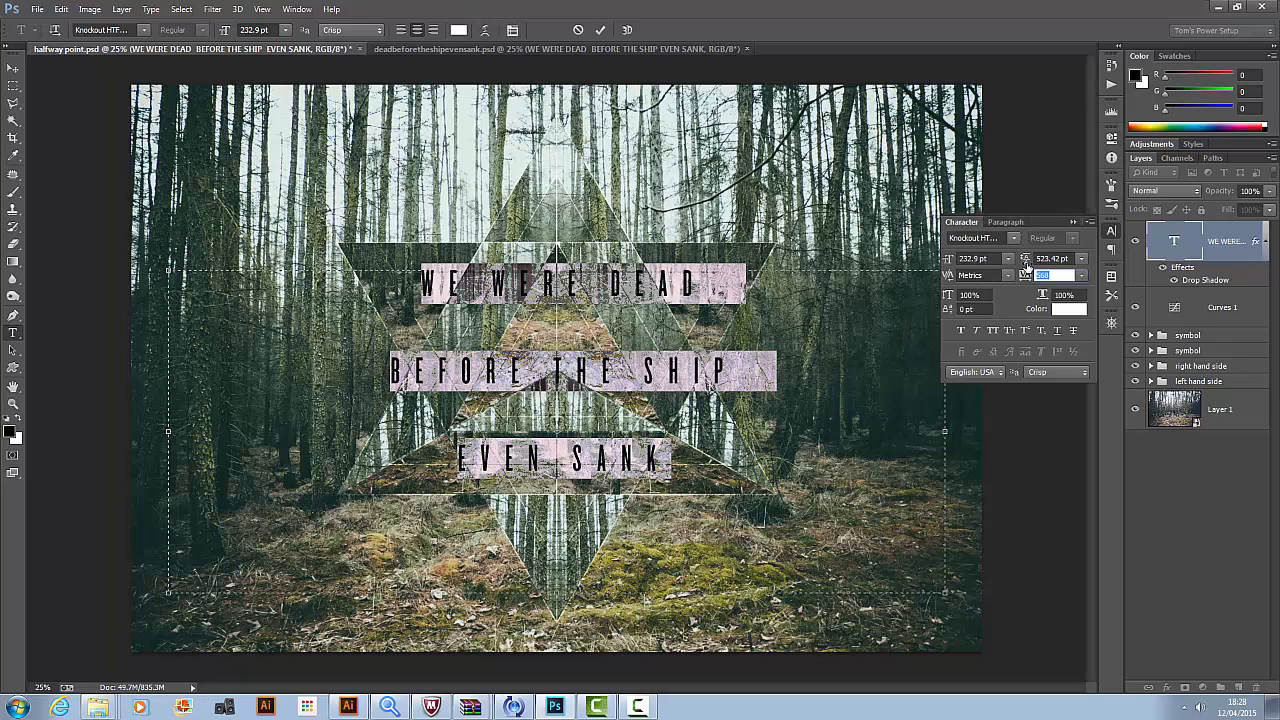
pyautogui.moveTo(1027, 263); pyautogui.dragTo(913, 268)
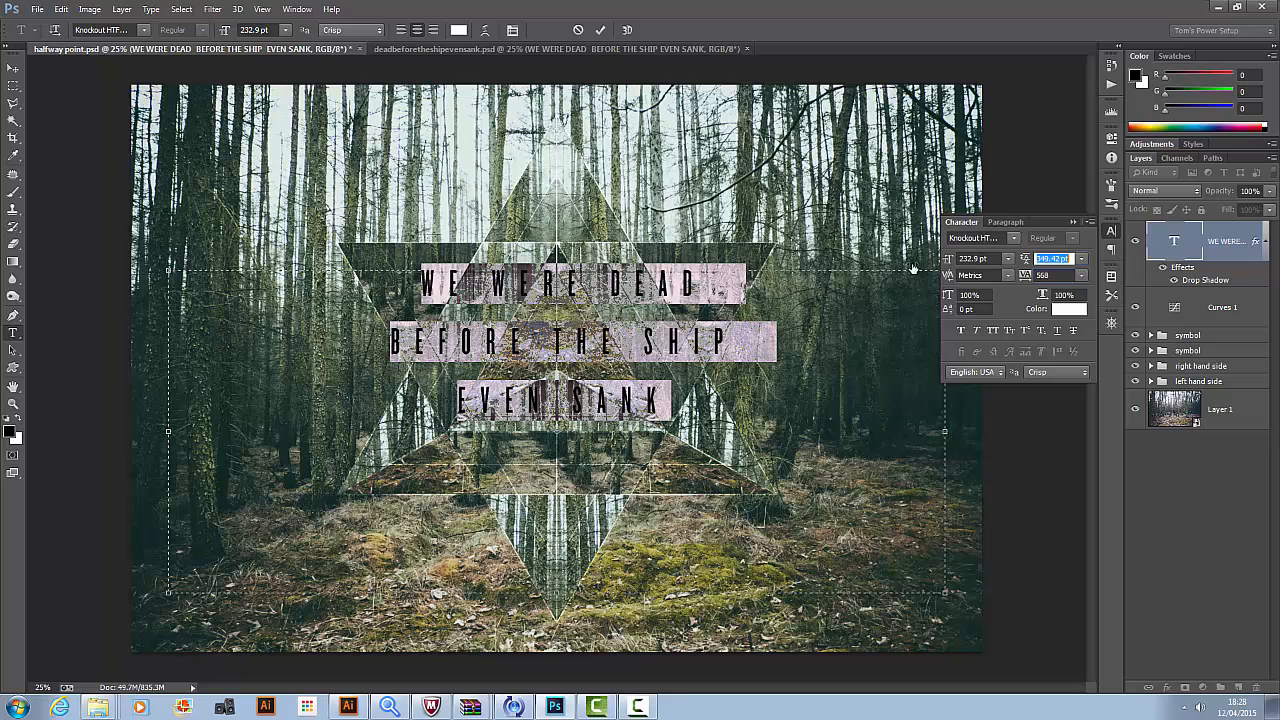
pyautogui.write('496.39')
pyautogui.press('Tab')
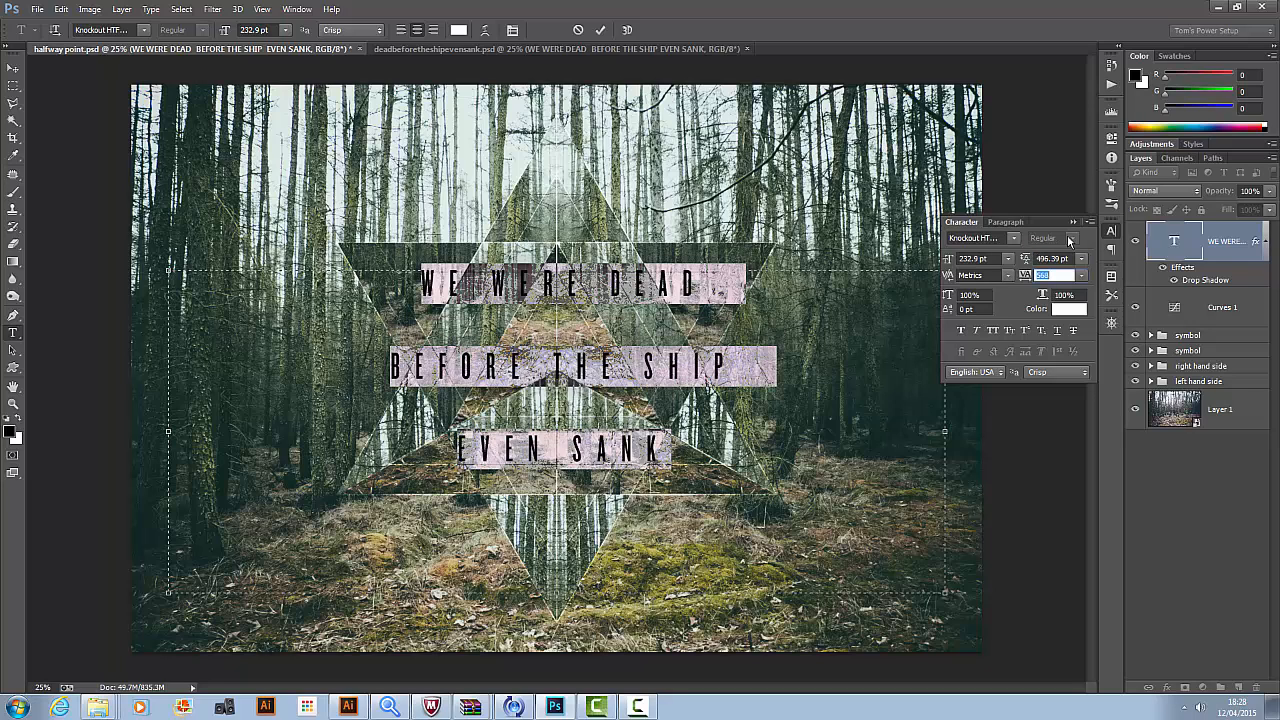
pyautogui.moveTo(1024, 258); pyautogui.dragTo(908, 258)
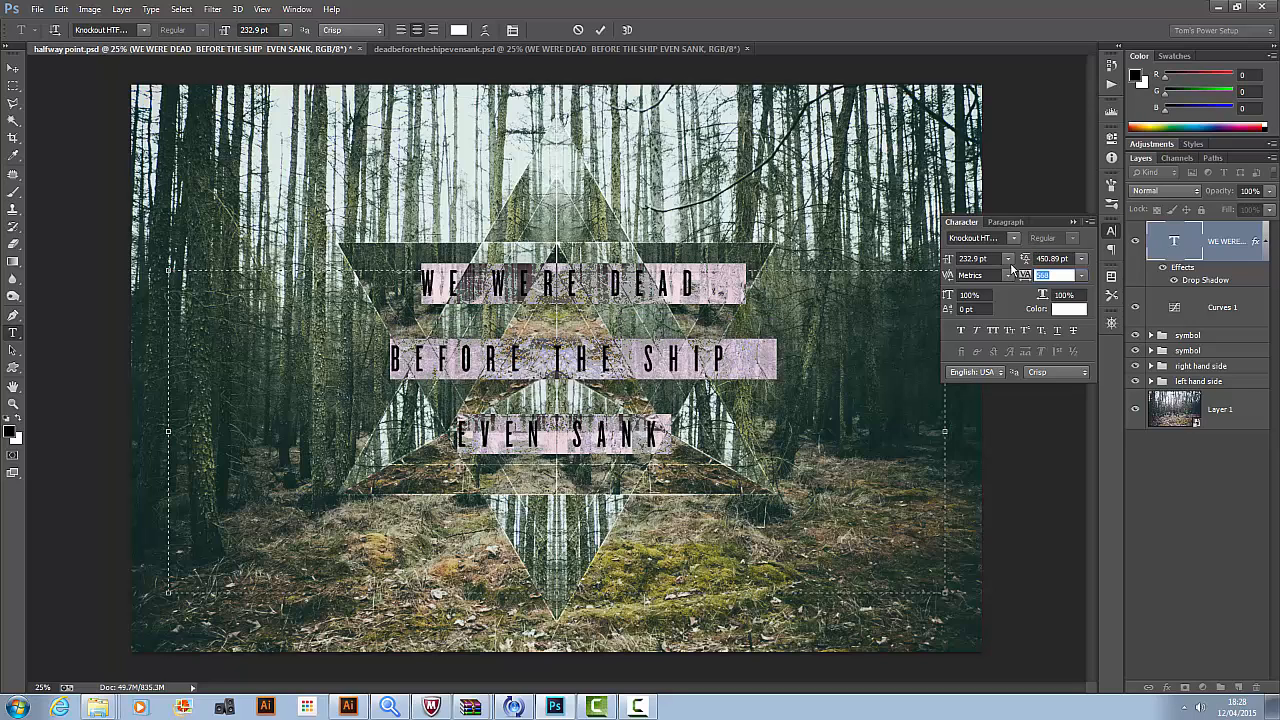
# Set the quotation's leading to 350 pt and move the text block down to the middle of the star.
pyautogui.doubleClick(1040, 258)
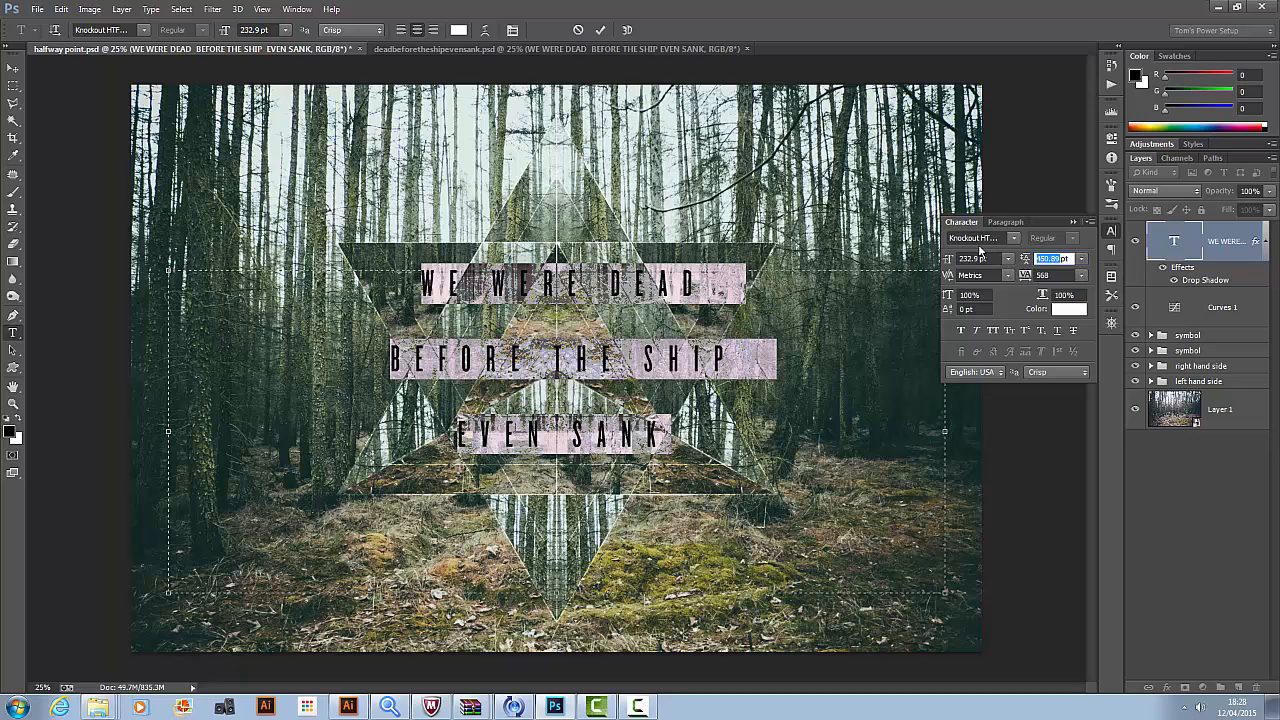
pyautogui.write('250')
pyautogui.press('Return')
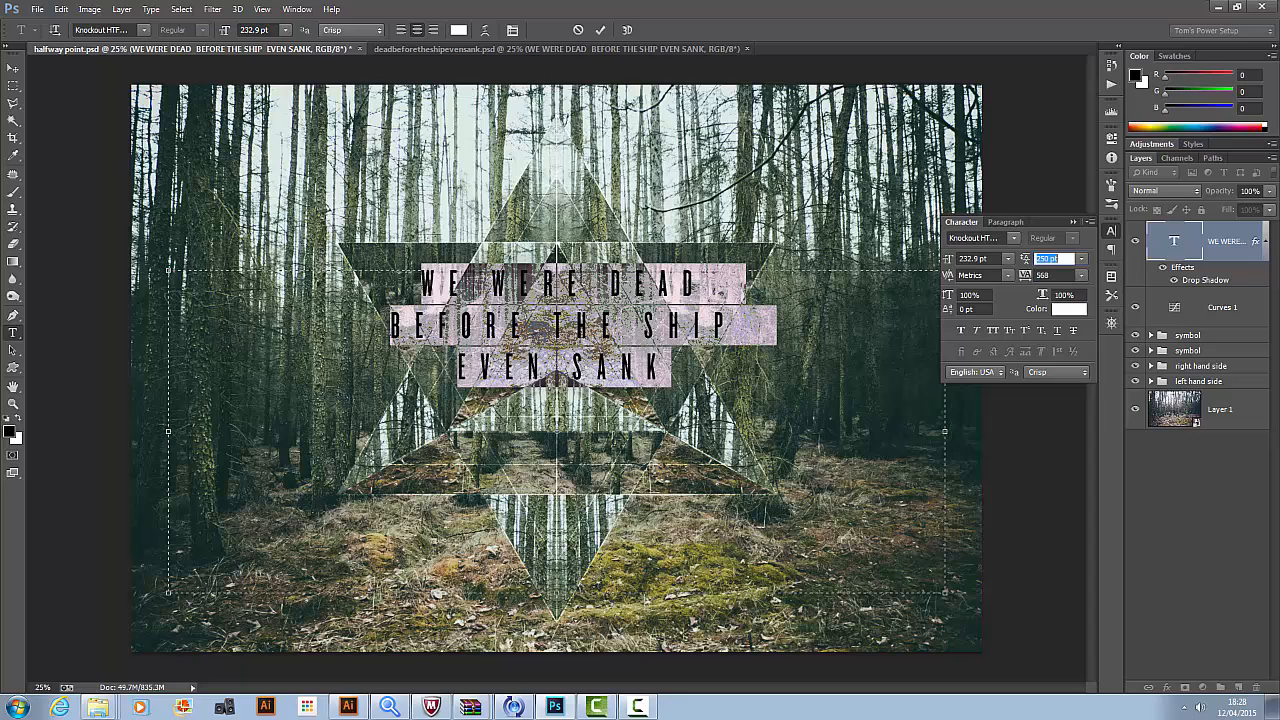
pyautogui.write('350')
pyautogui.press('Tab')
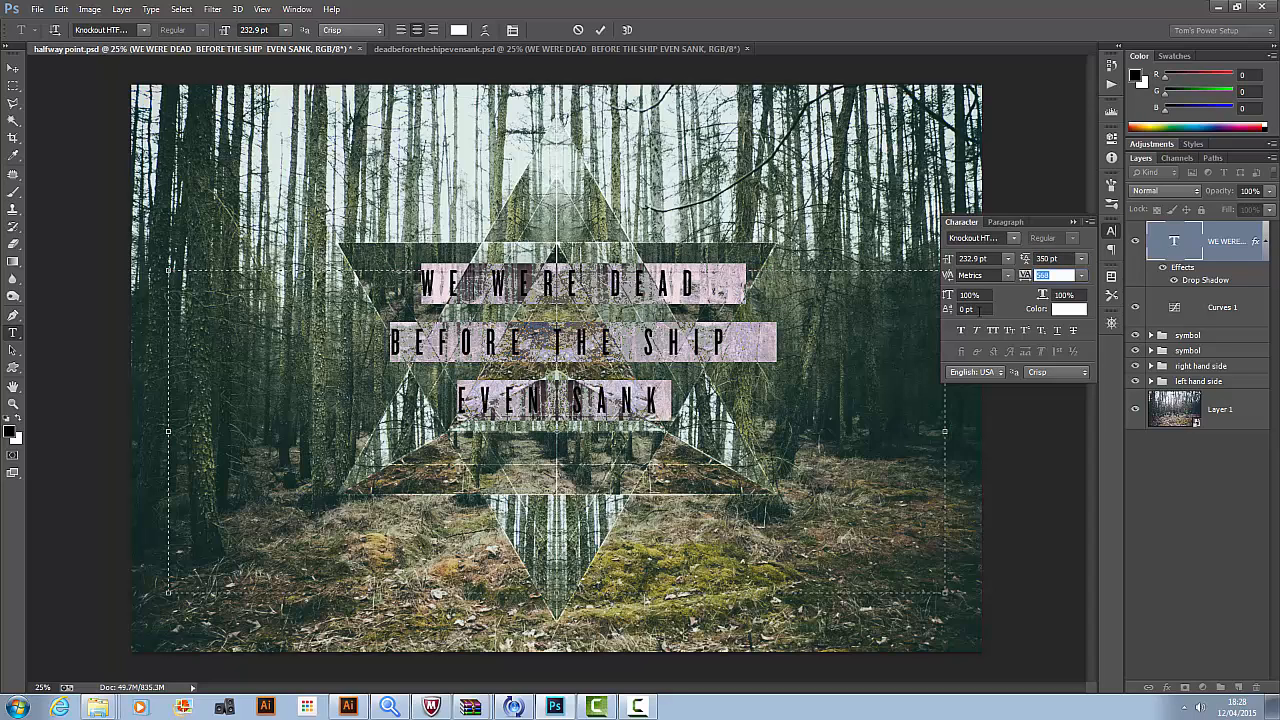
pyautogui.click(13, 67)
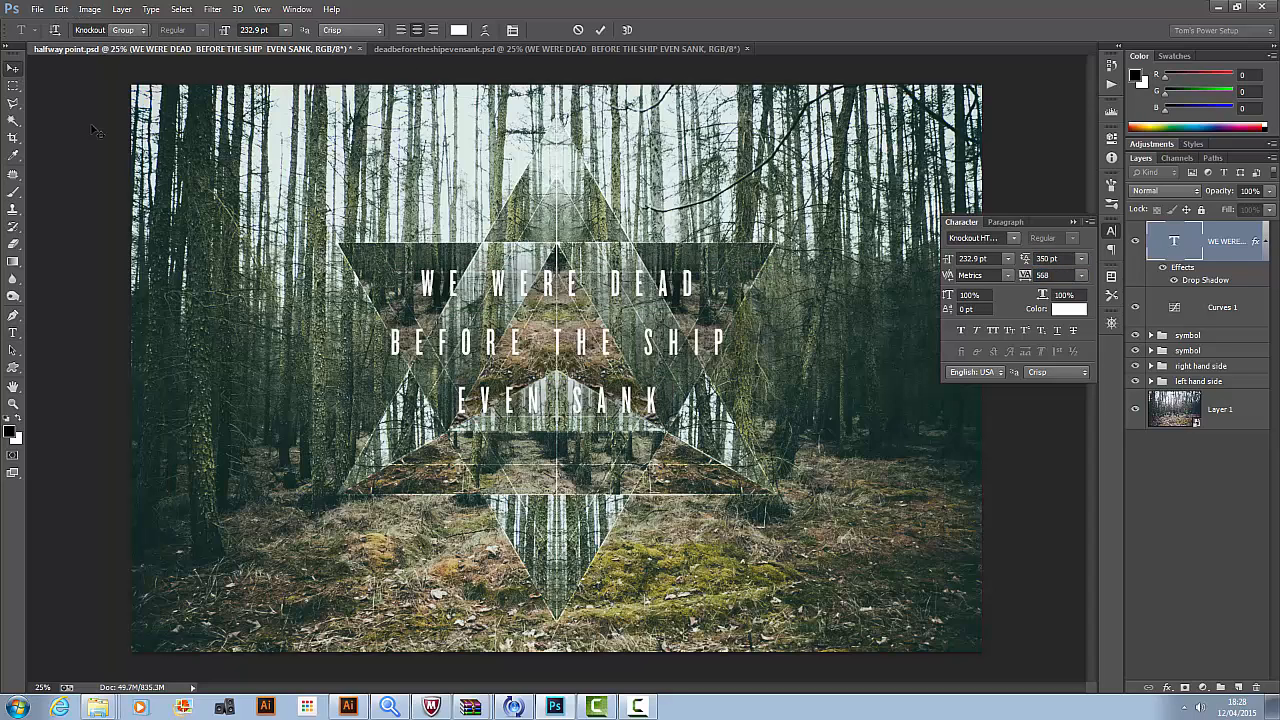
pyautogui.moveTo(499, 317); pyautogui.dragTo(508, 328)
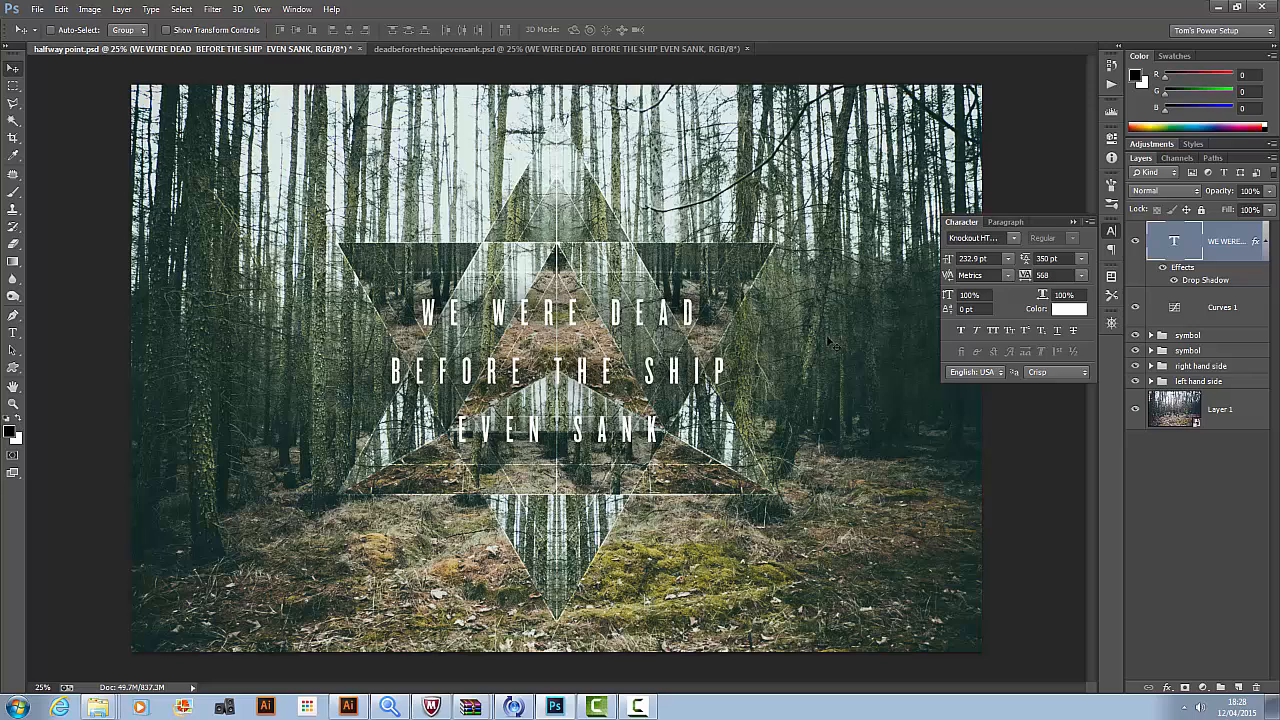
# Add a Brightness/Contrast adjustment layer above the symbol groups with brightness -52 and contrast -13.
pyautogui.click(1223, 337)
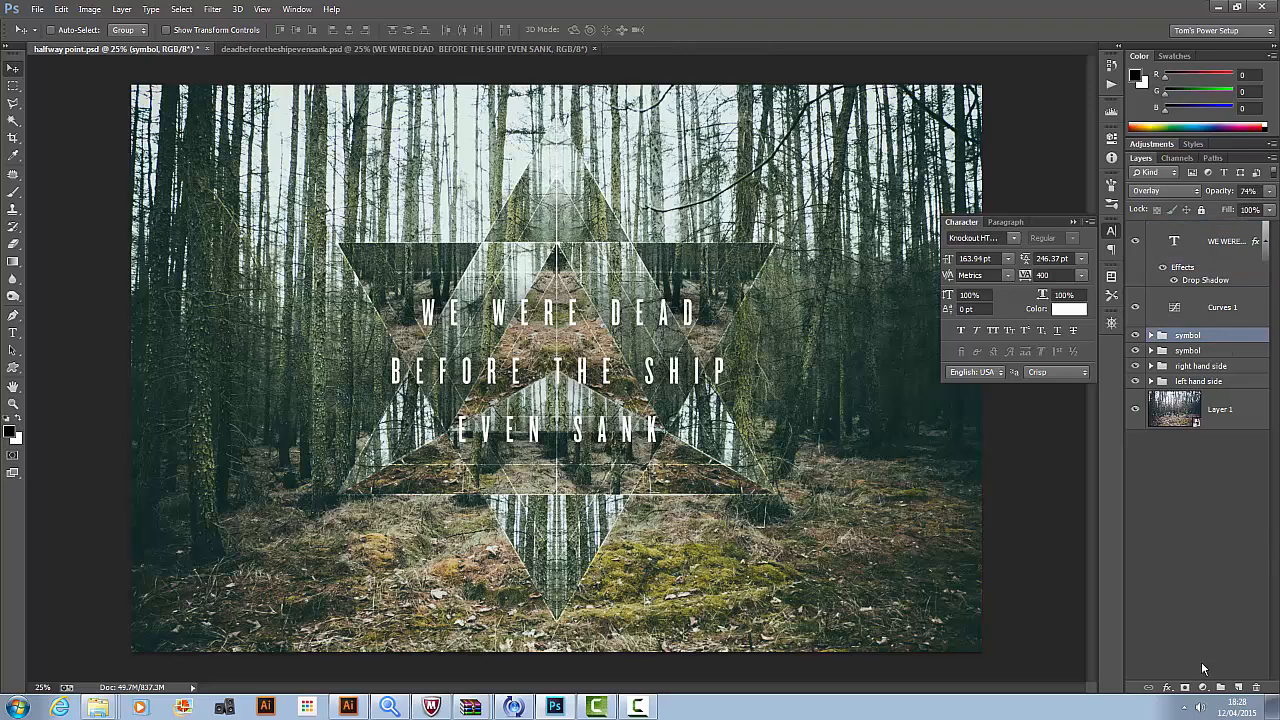
pyautogui.click(1203, 687)
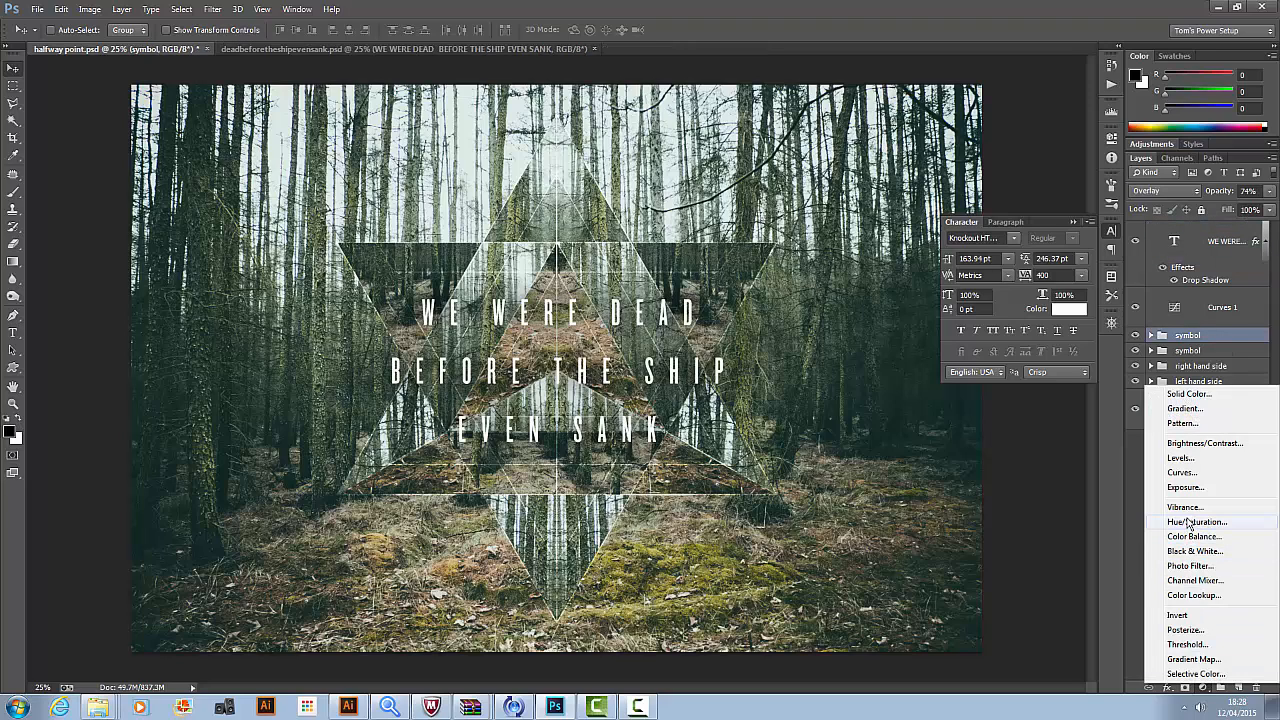
pyautogui.click(1190, 443)
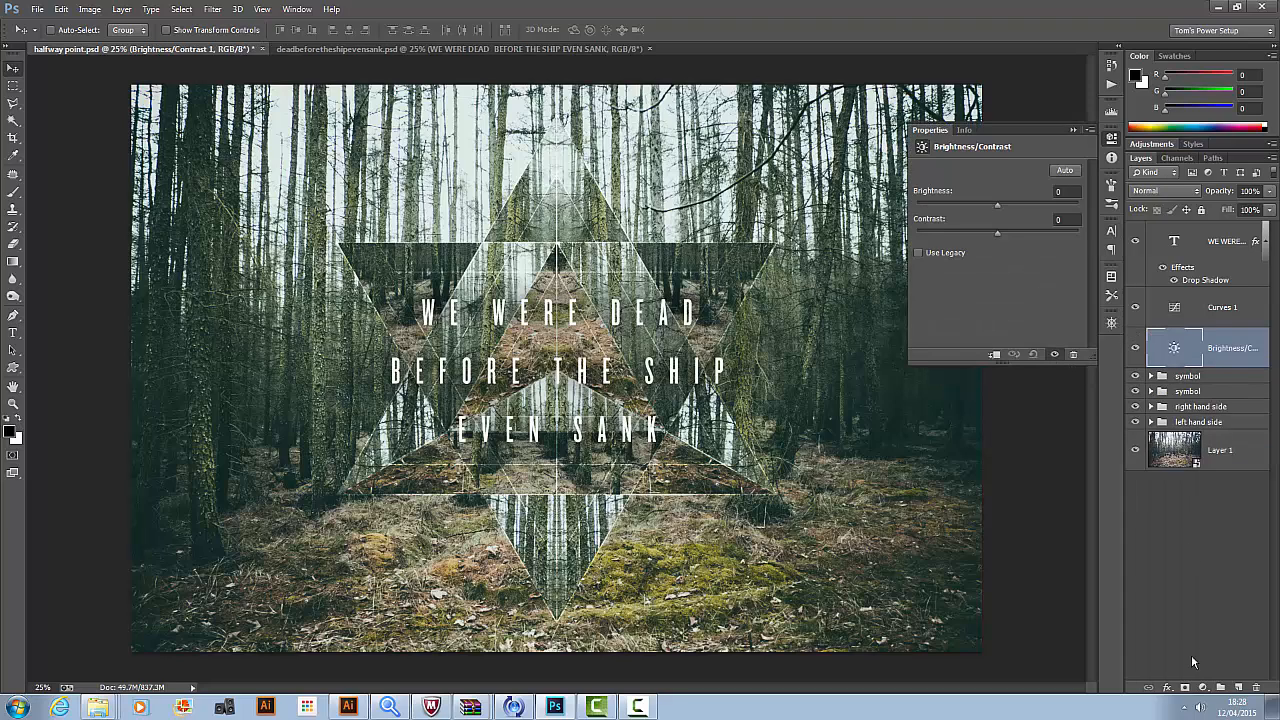
pyautogui.click(1202, 688)
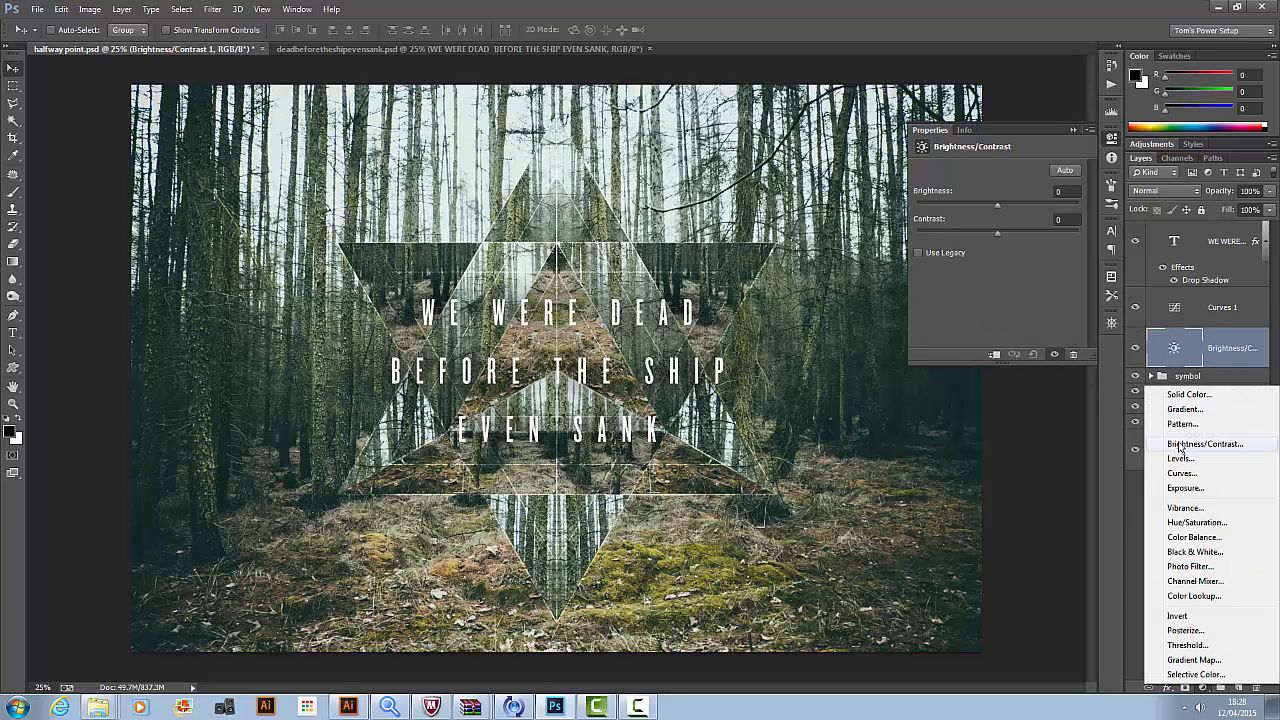
pyautogui.click(1236, 342)
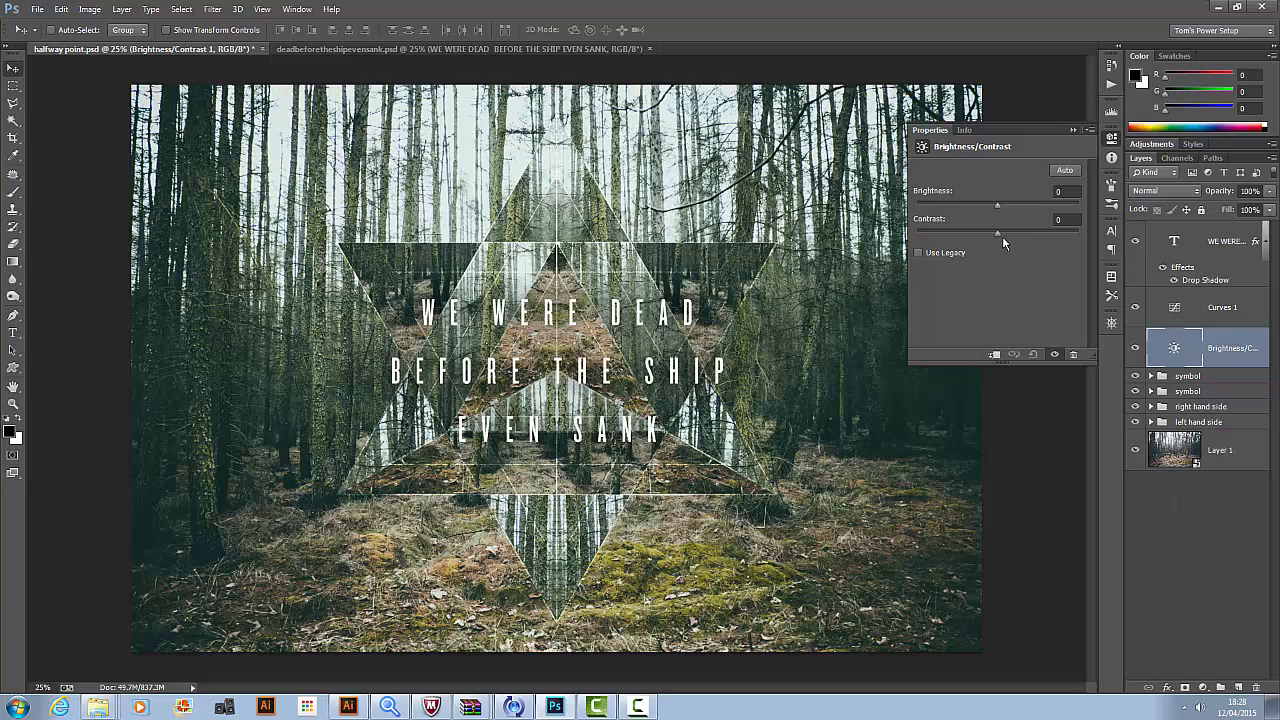
pyautogui.moveTo(1002, 236); pyautogui.dragTo(970, 209)
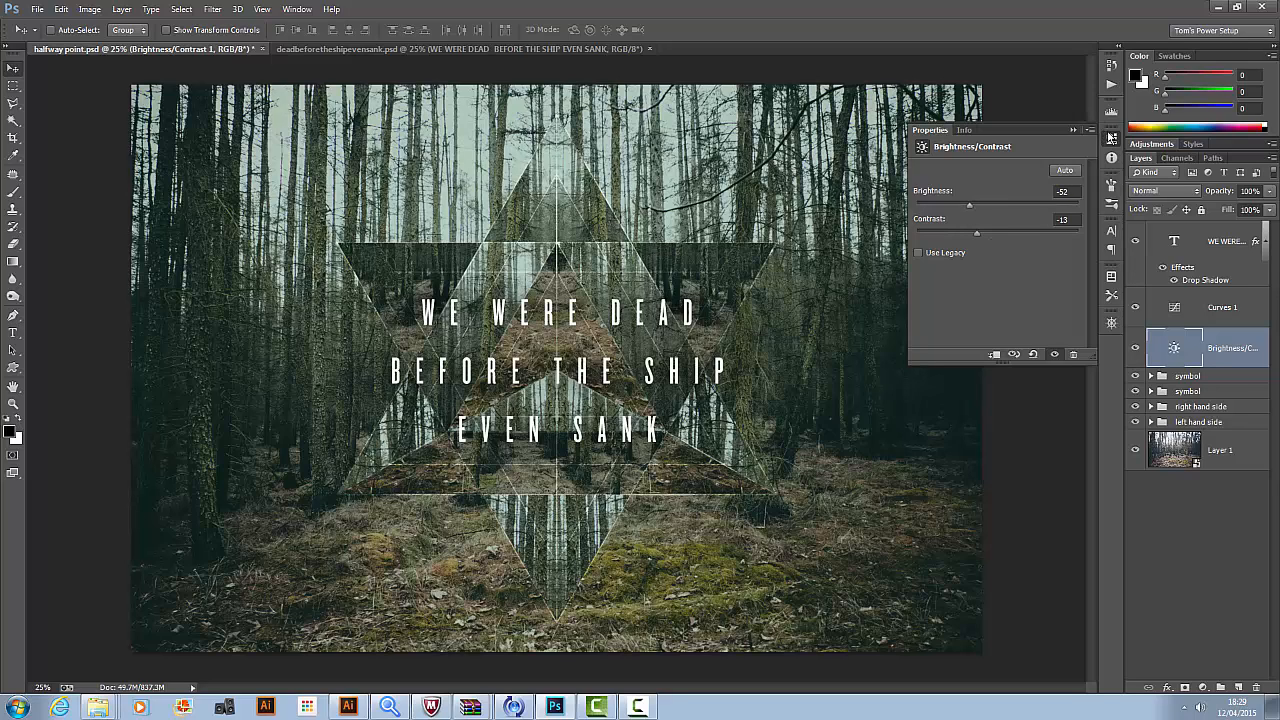
# Reduce the Brightness/Contrast adjustment layer's opacity to about 71%.
pyautogui.click(1111, 140)
pyautogui.click(1270, 191)
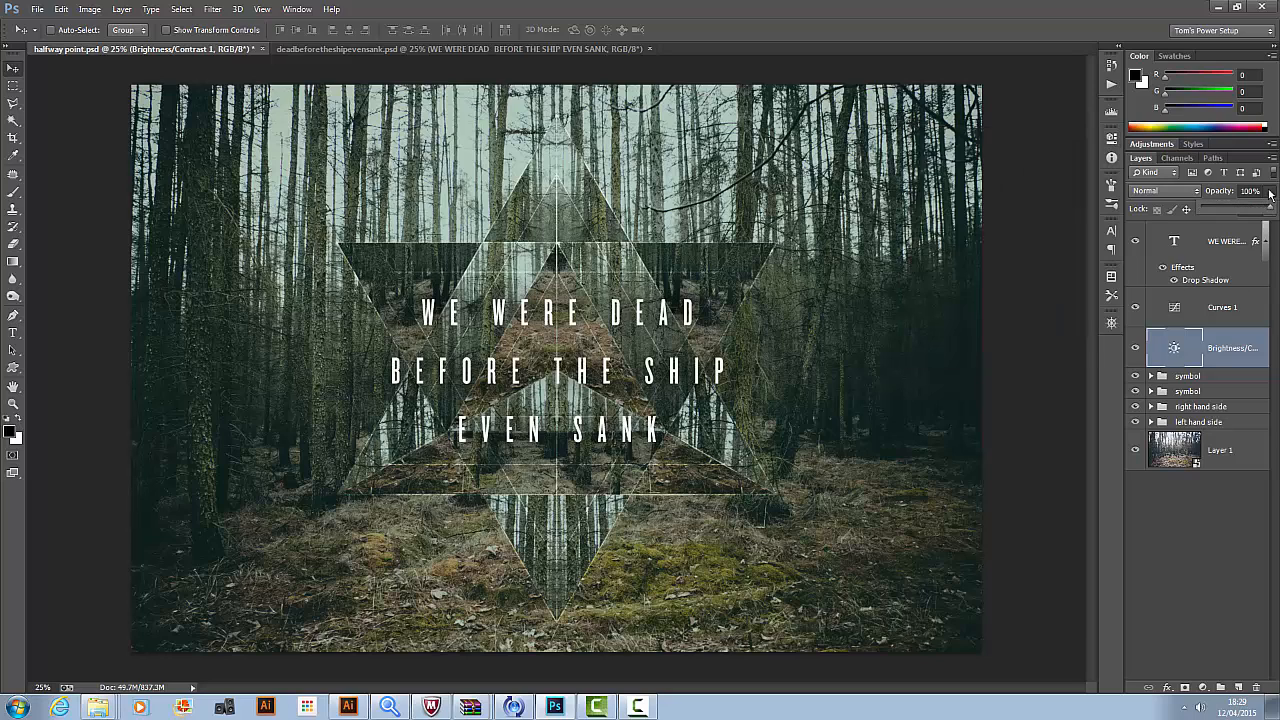
pyautogui.moveTo(1258, 211); pyautogui.dragTo(1251, 213)
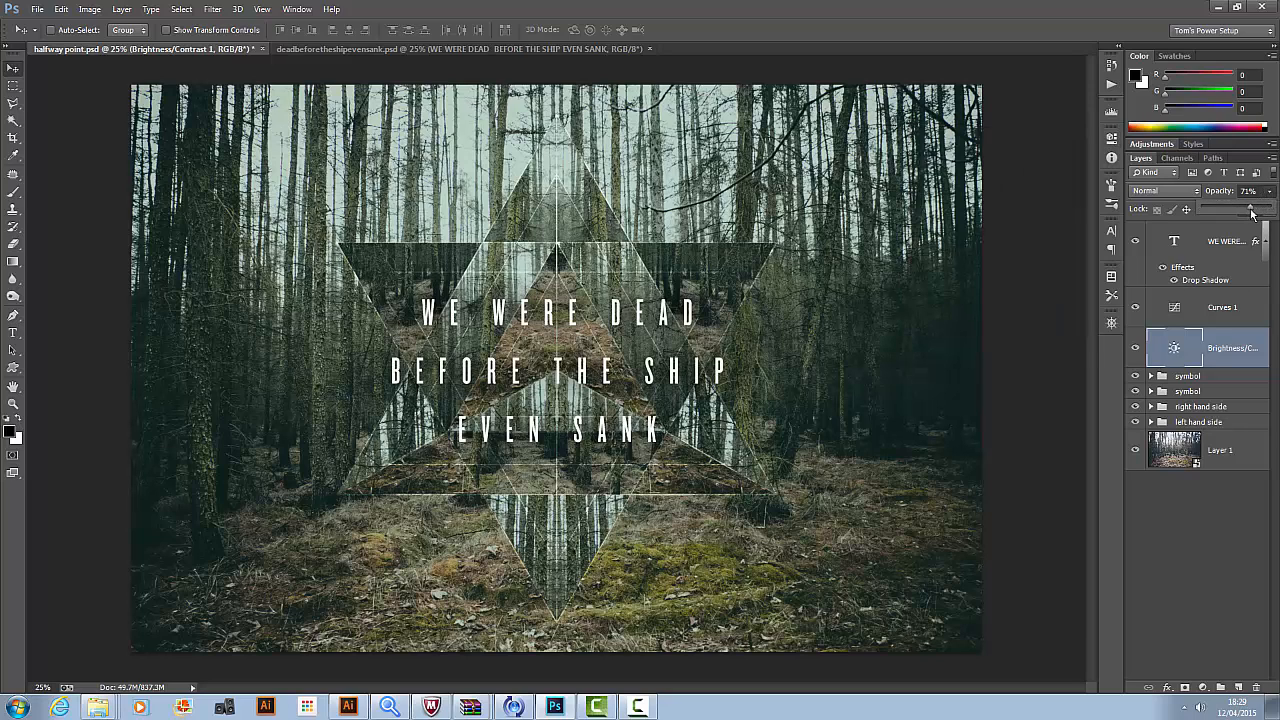